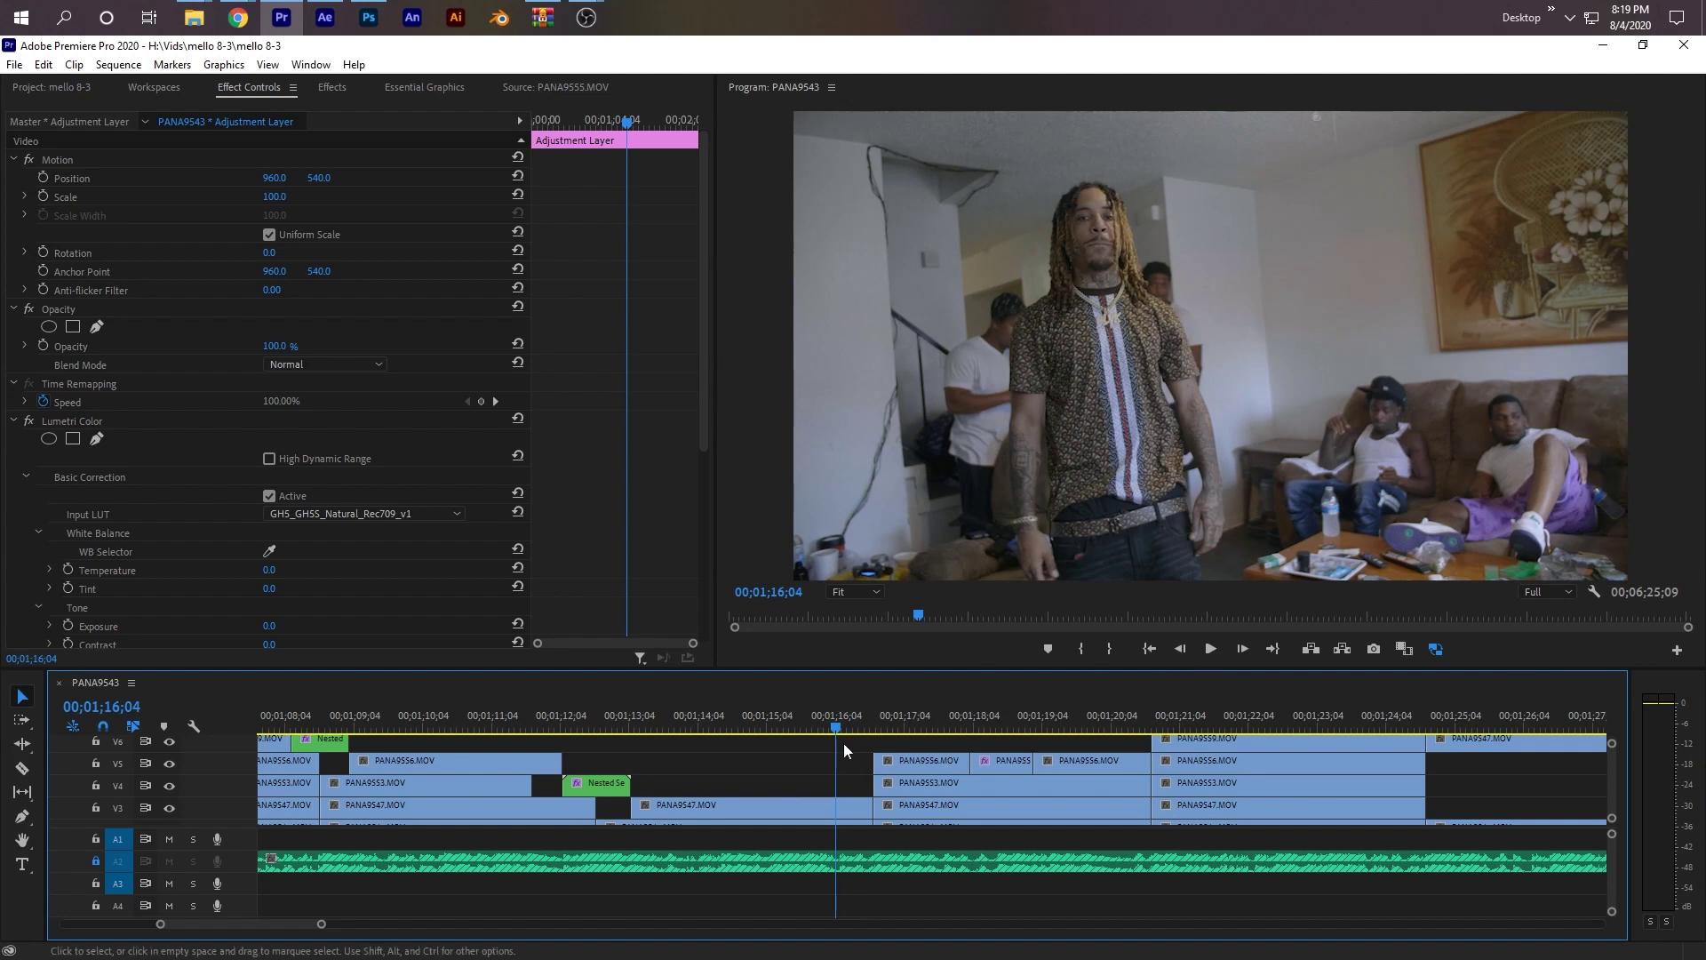
- Unlock audio track A2 and mute it
click(96, 860)
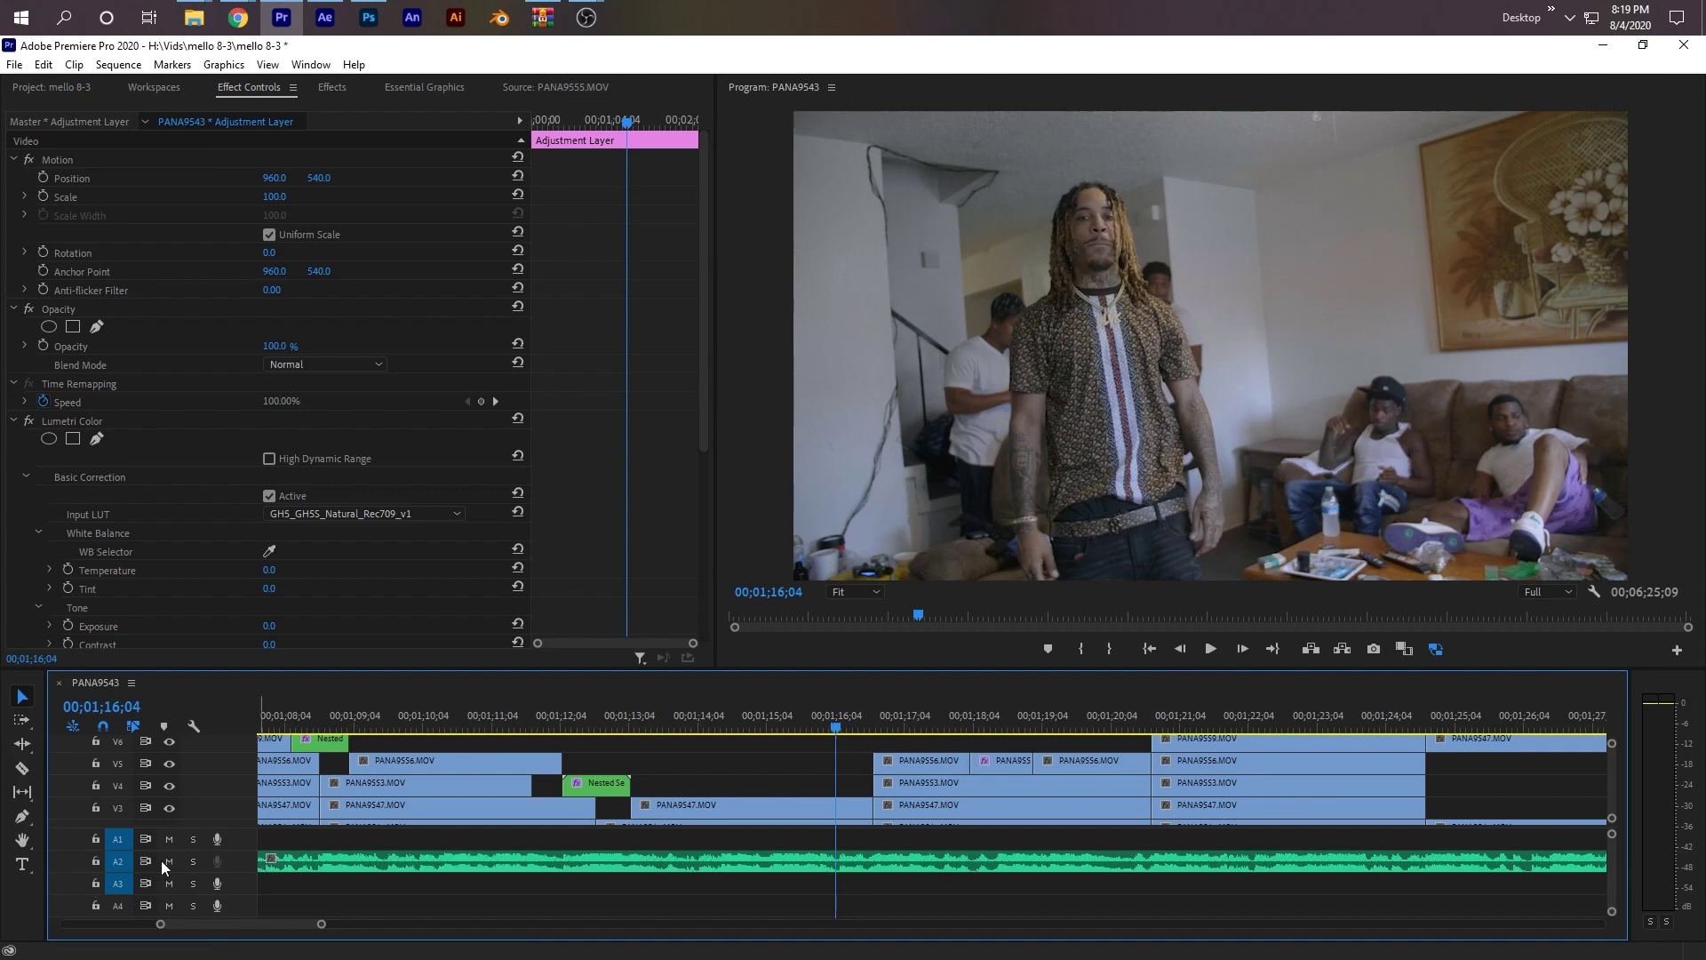
click(169, 861)
- Export the outdoor shot's first frame at 00;01;16;37 as a JPEG still, importing it into the project
click(853, 730)
drag(858, 740, 874, 756)
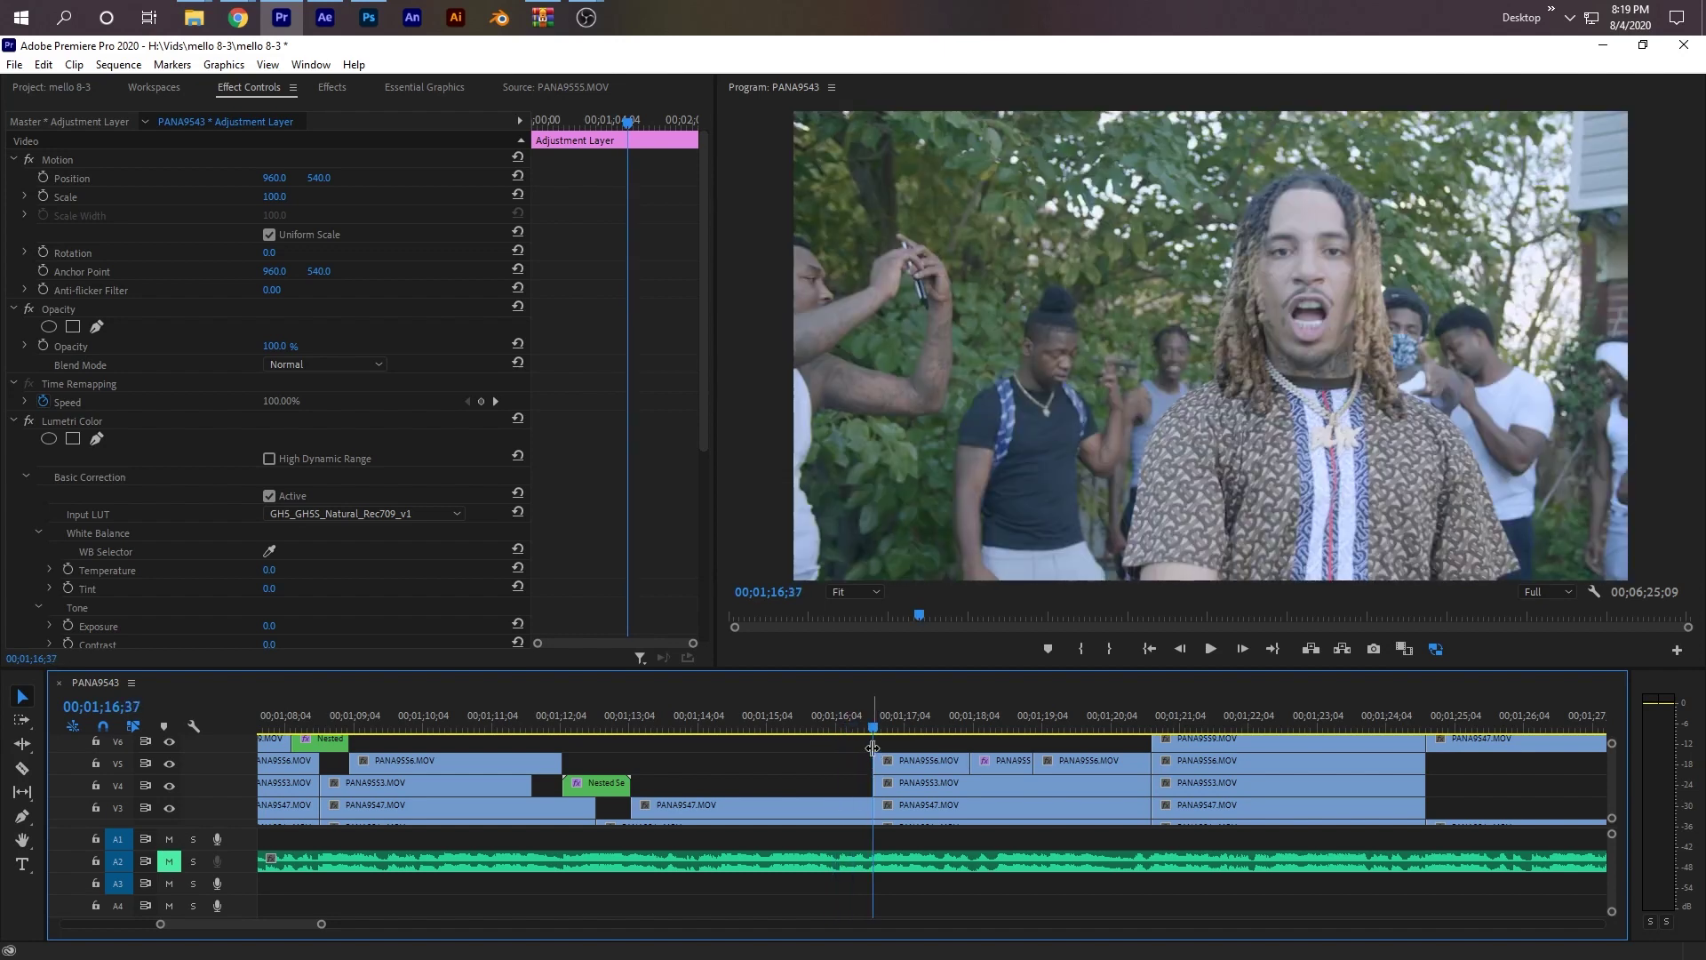
click(854, 727)
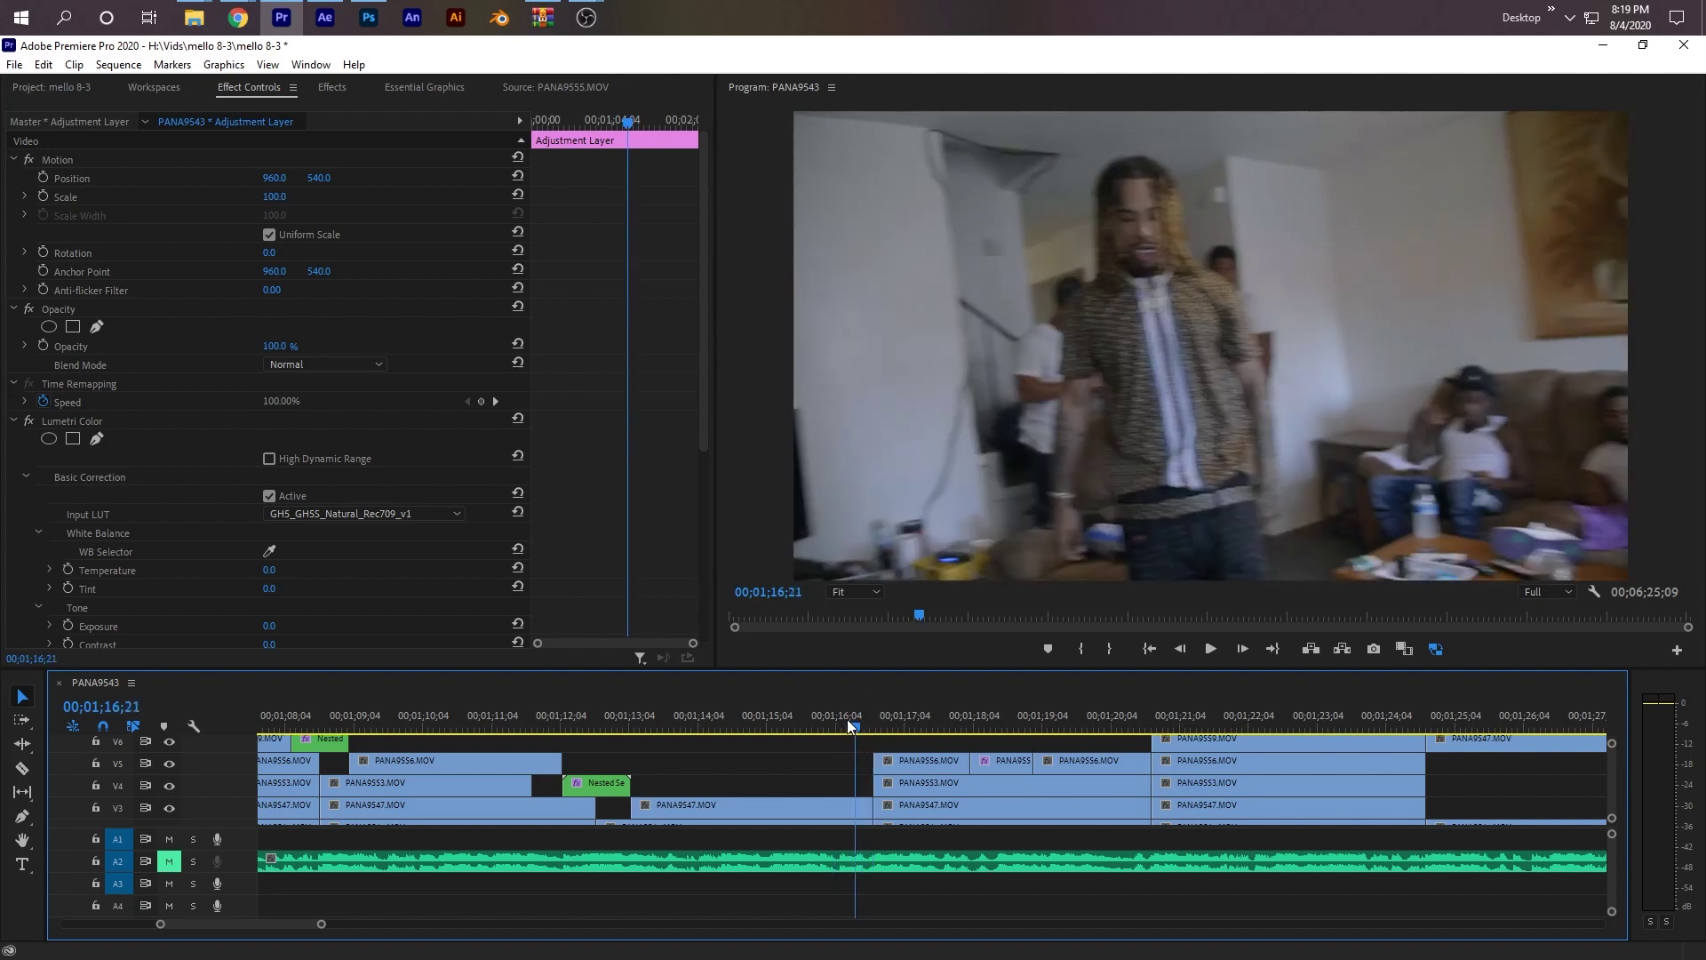
key(Down)
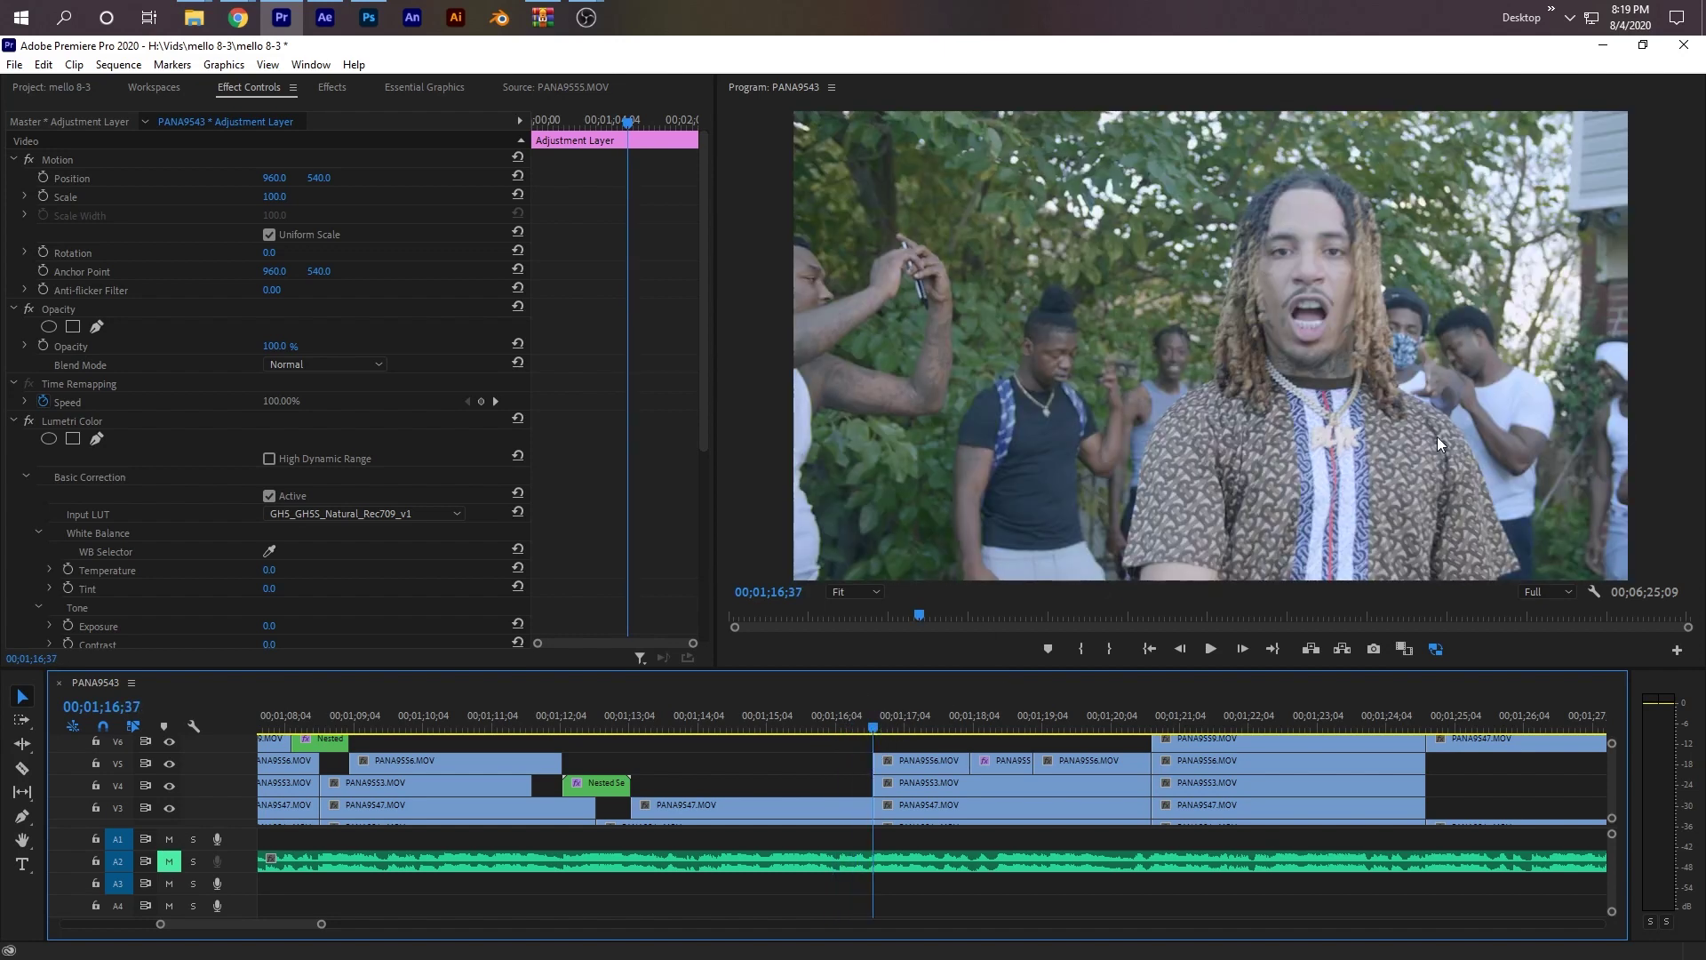
scroll(985, 769, up, 2)
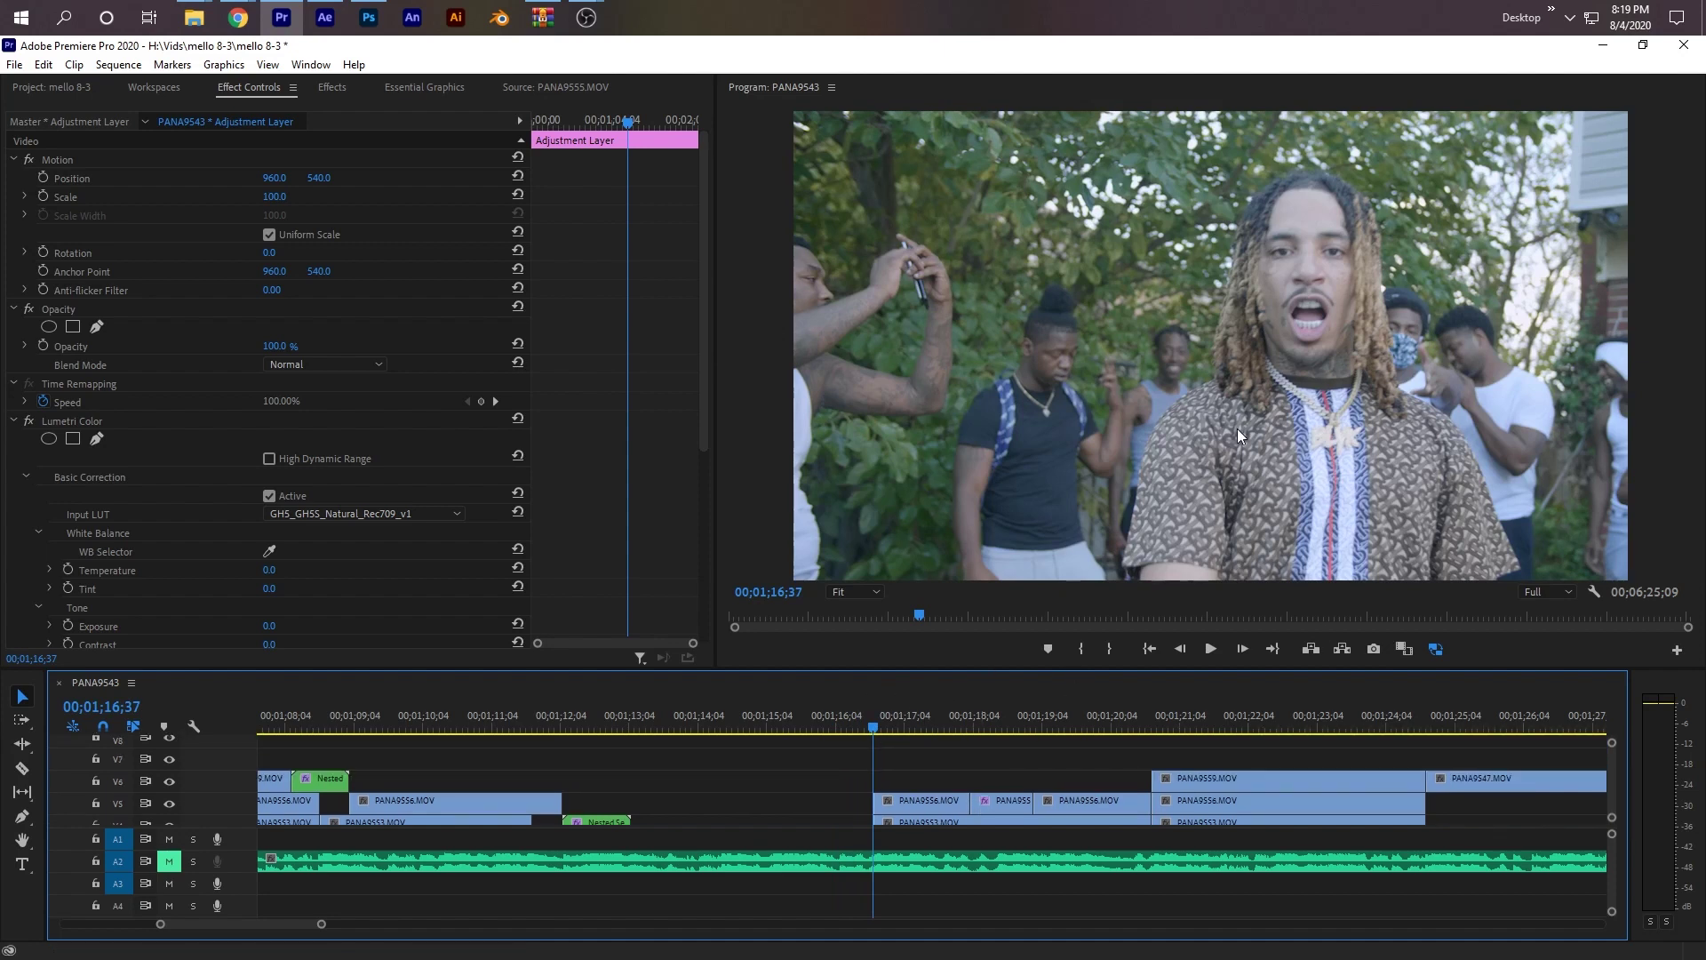
click(1374, 647)
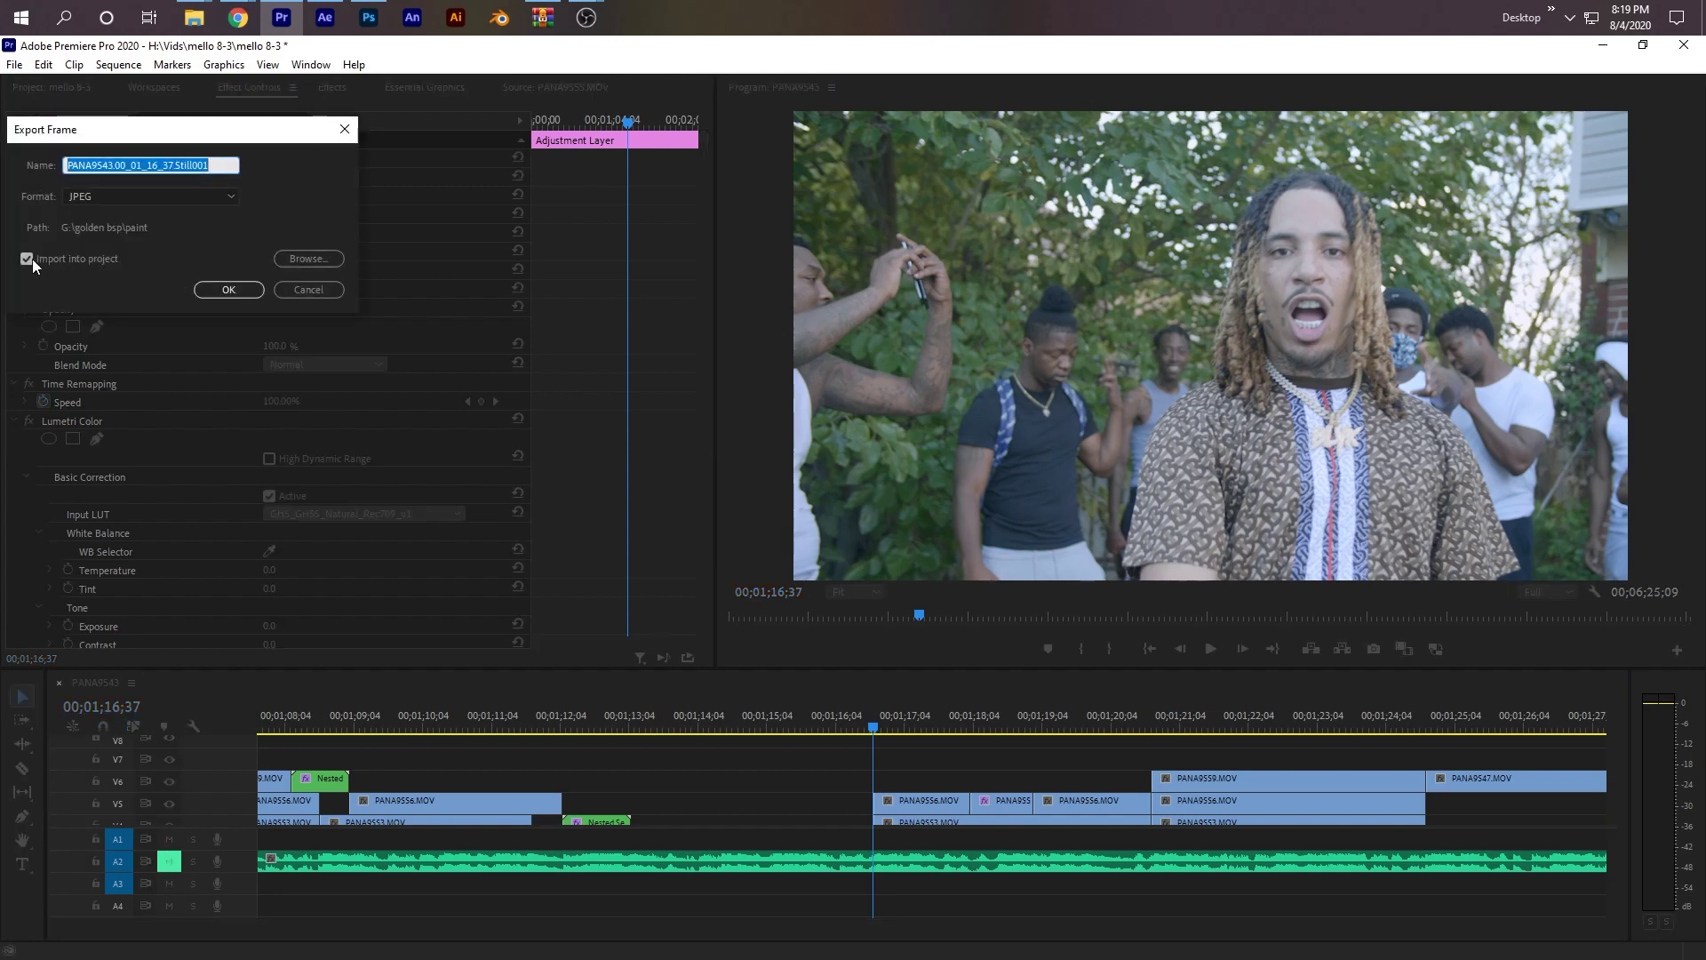
click(229, 290)
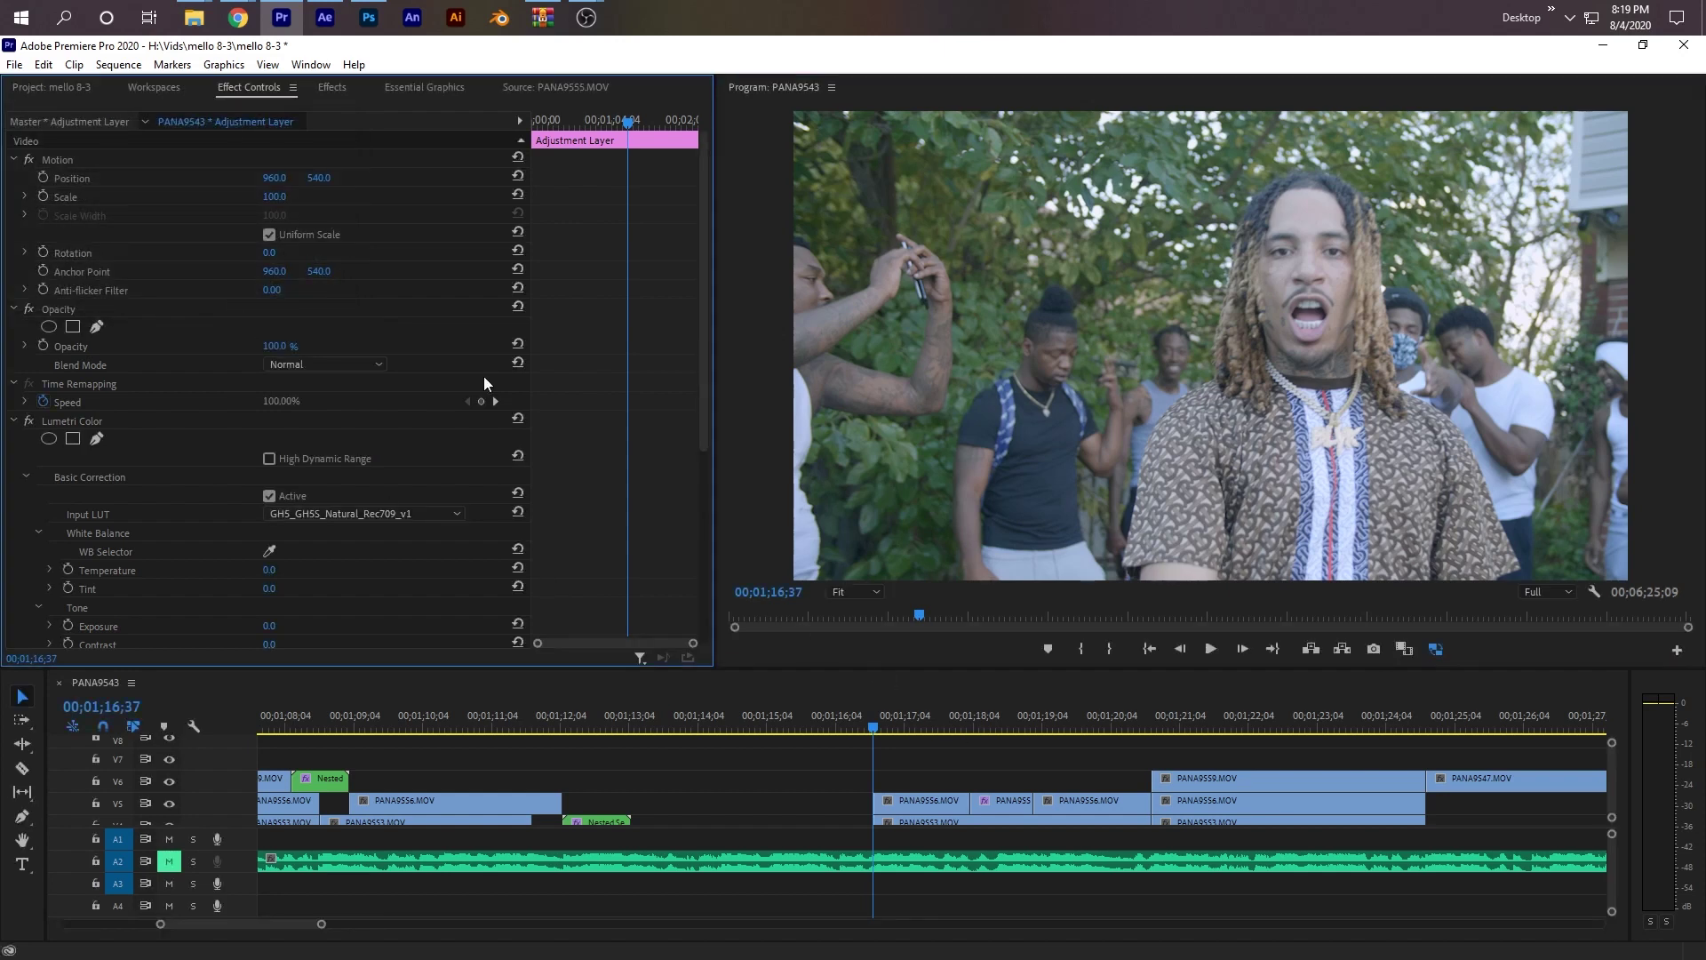
- Place the exported still on video track V6 across the playhead and open it for editing in Adobe Photoshop
click(53, 88)
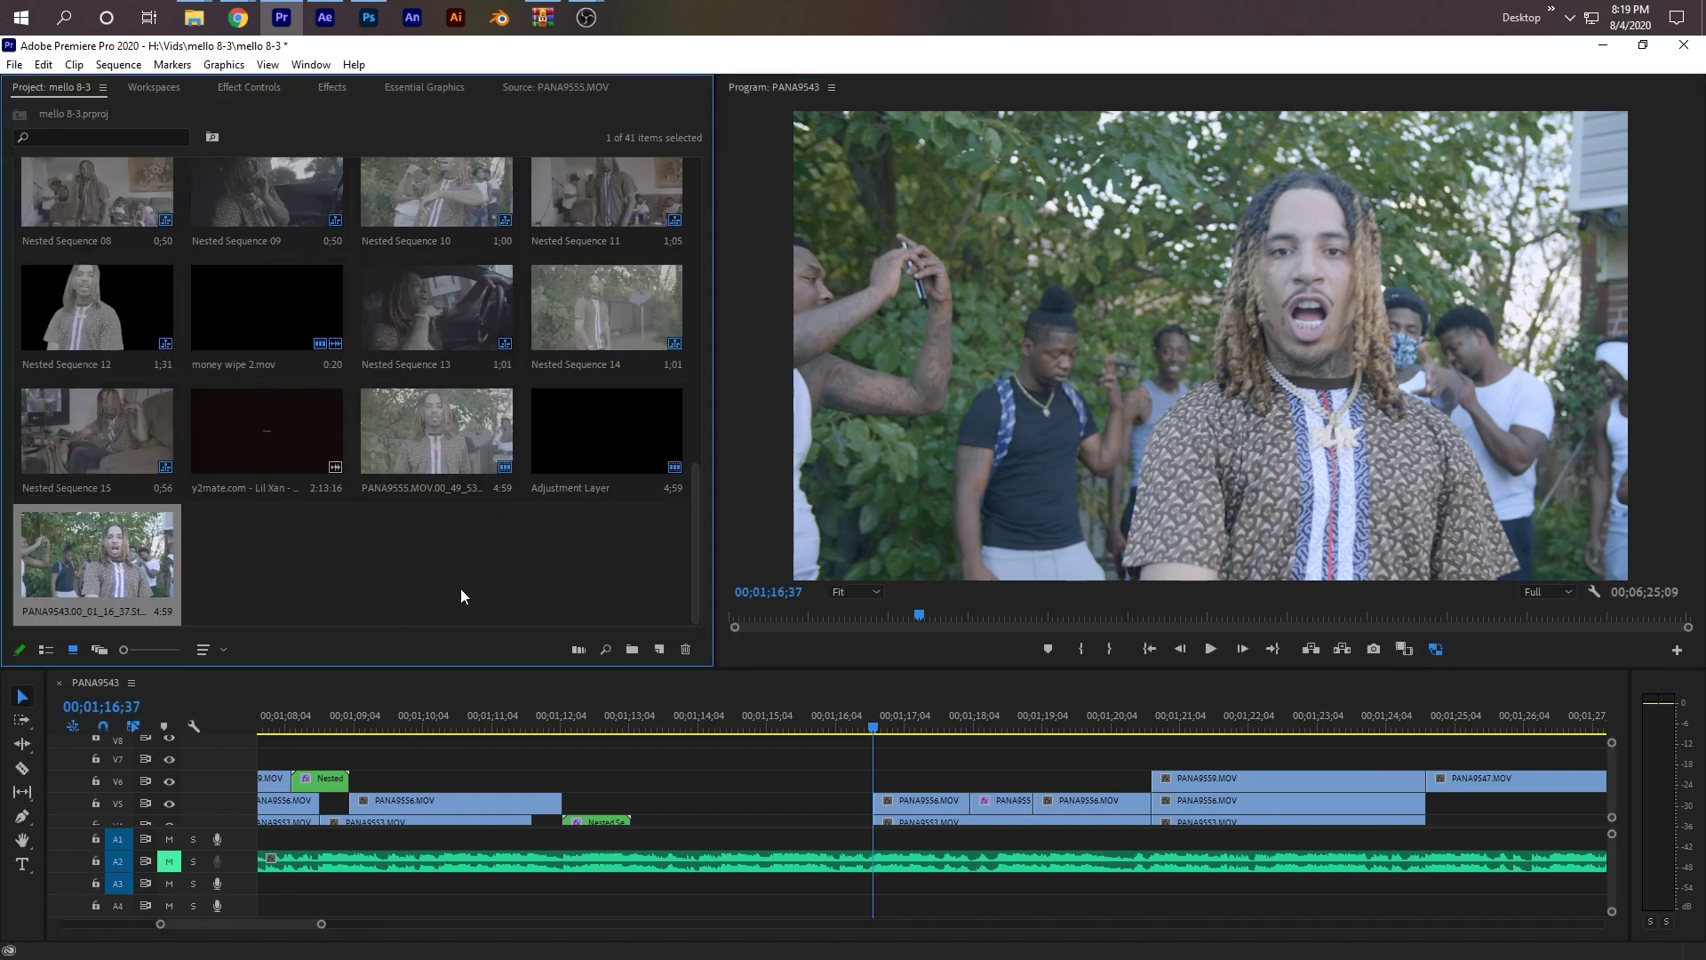
click(110, 555)
drag(153, 551, 752, 781)
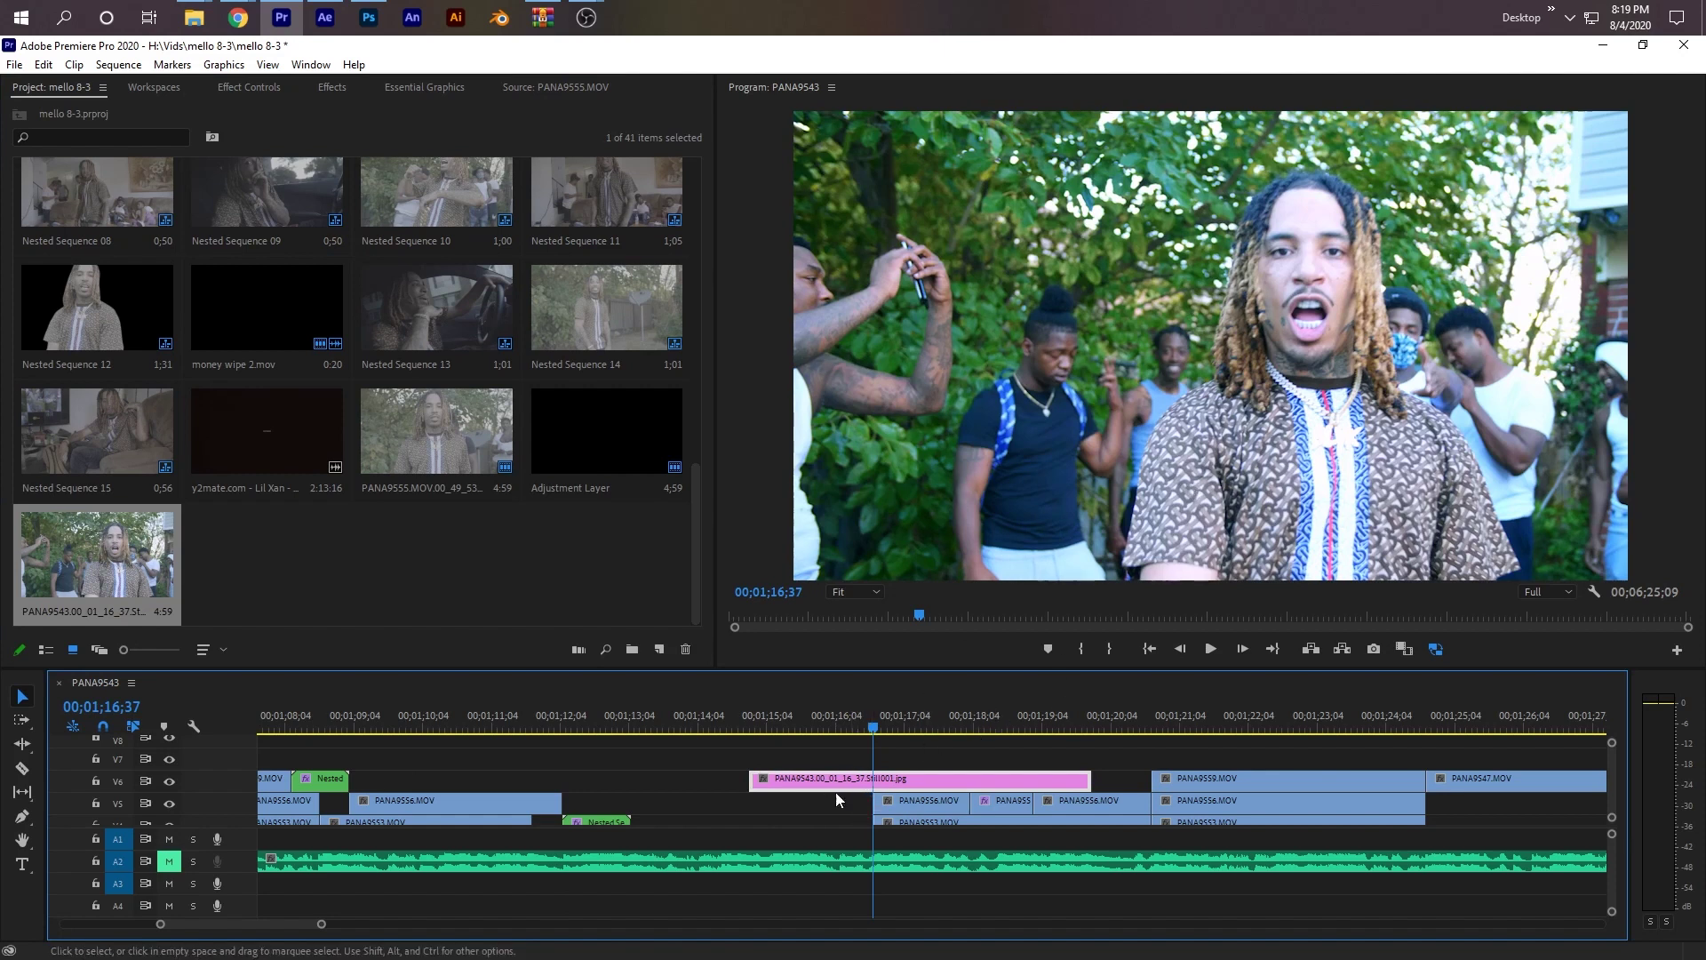
right_click(834, 780)
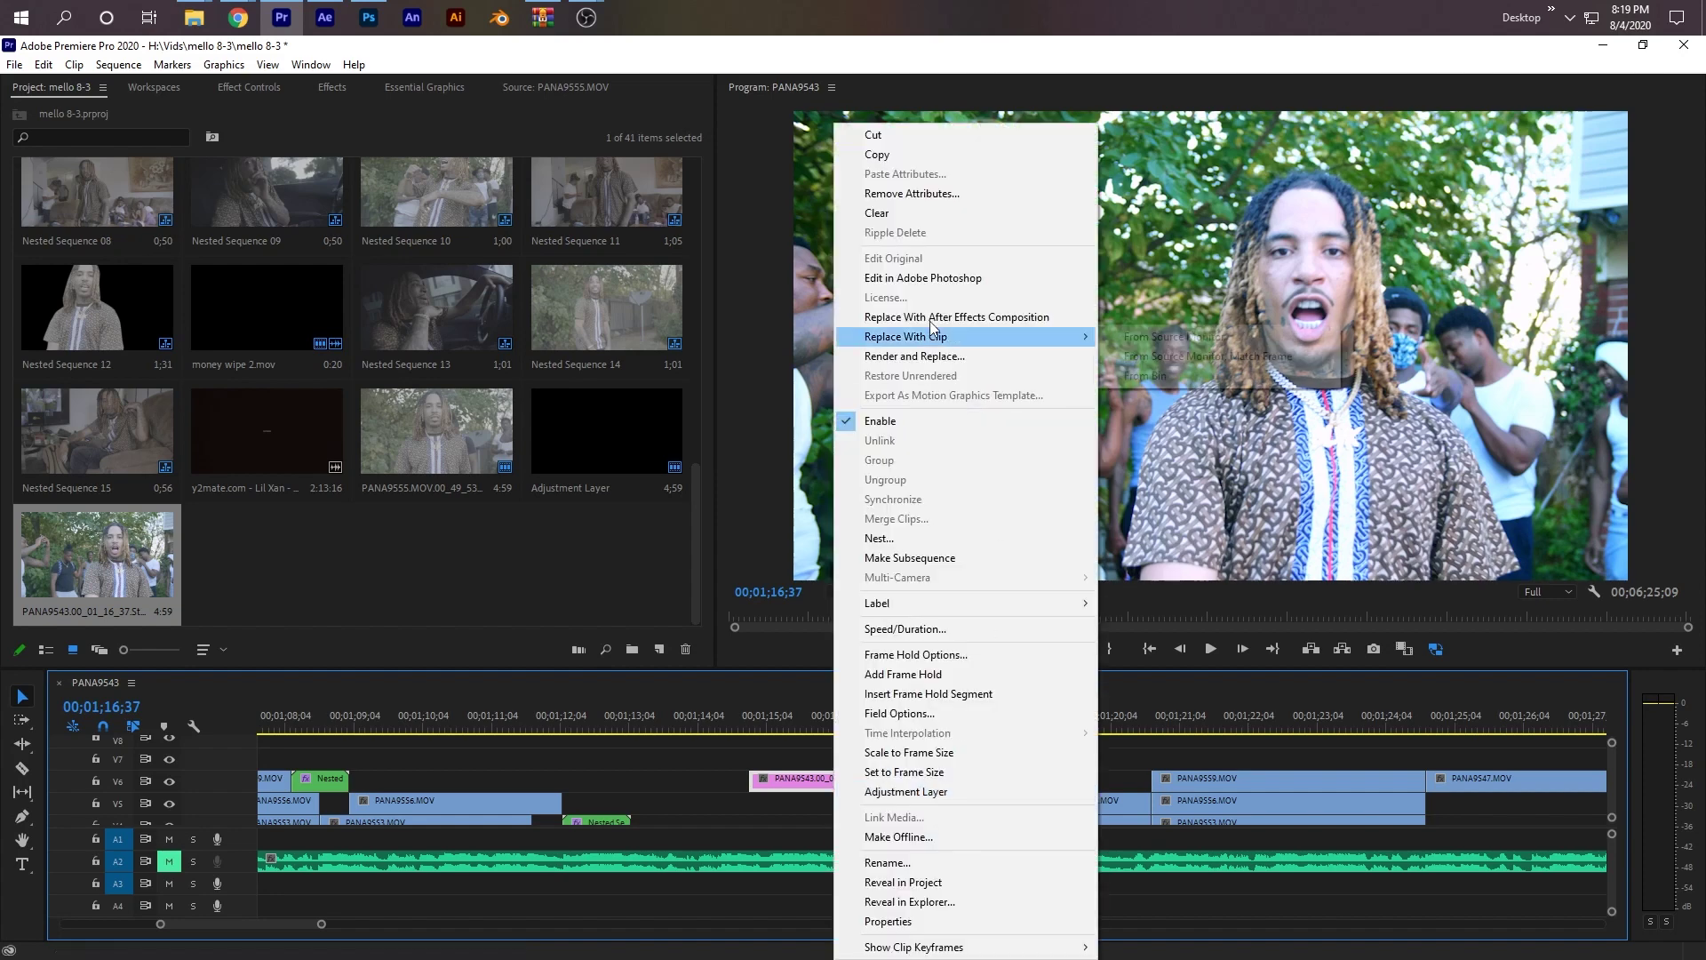
click(910, 284)
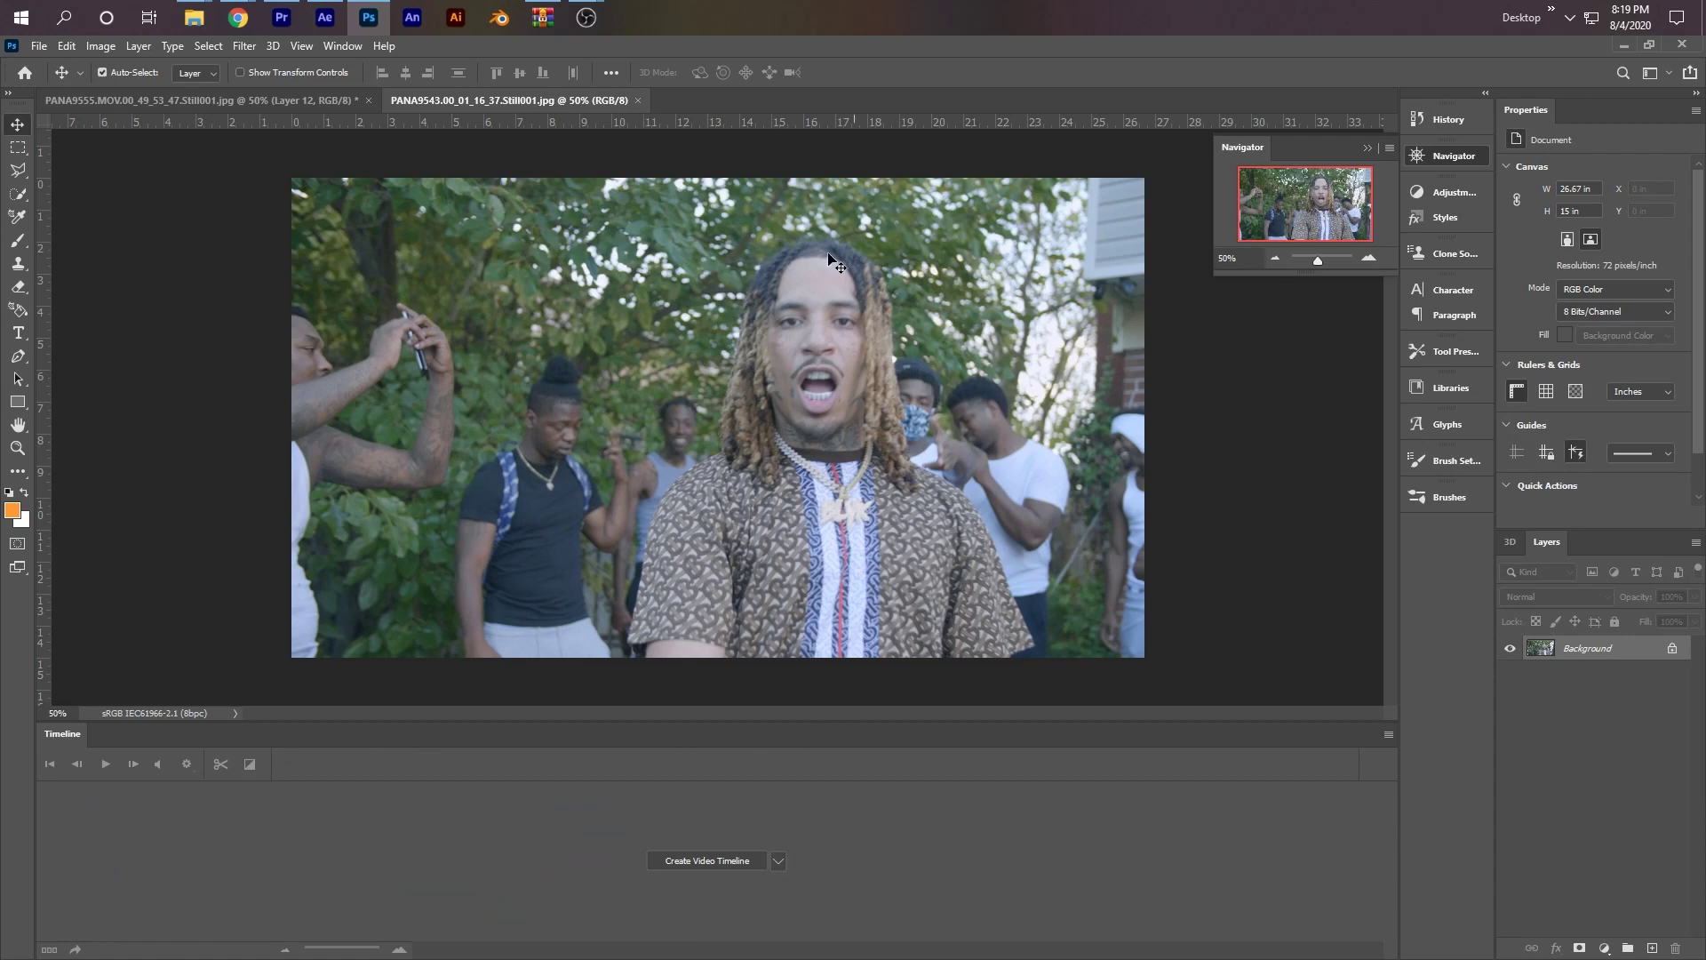
- Create a video timeline for the imported still
click(343, 46)
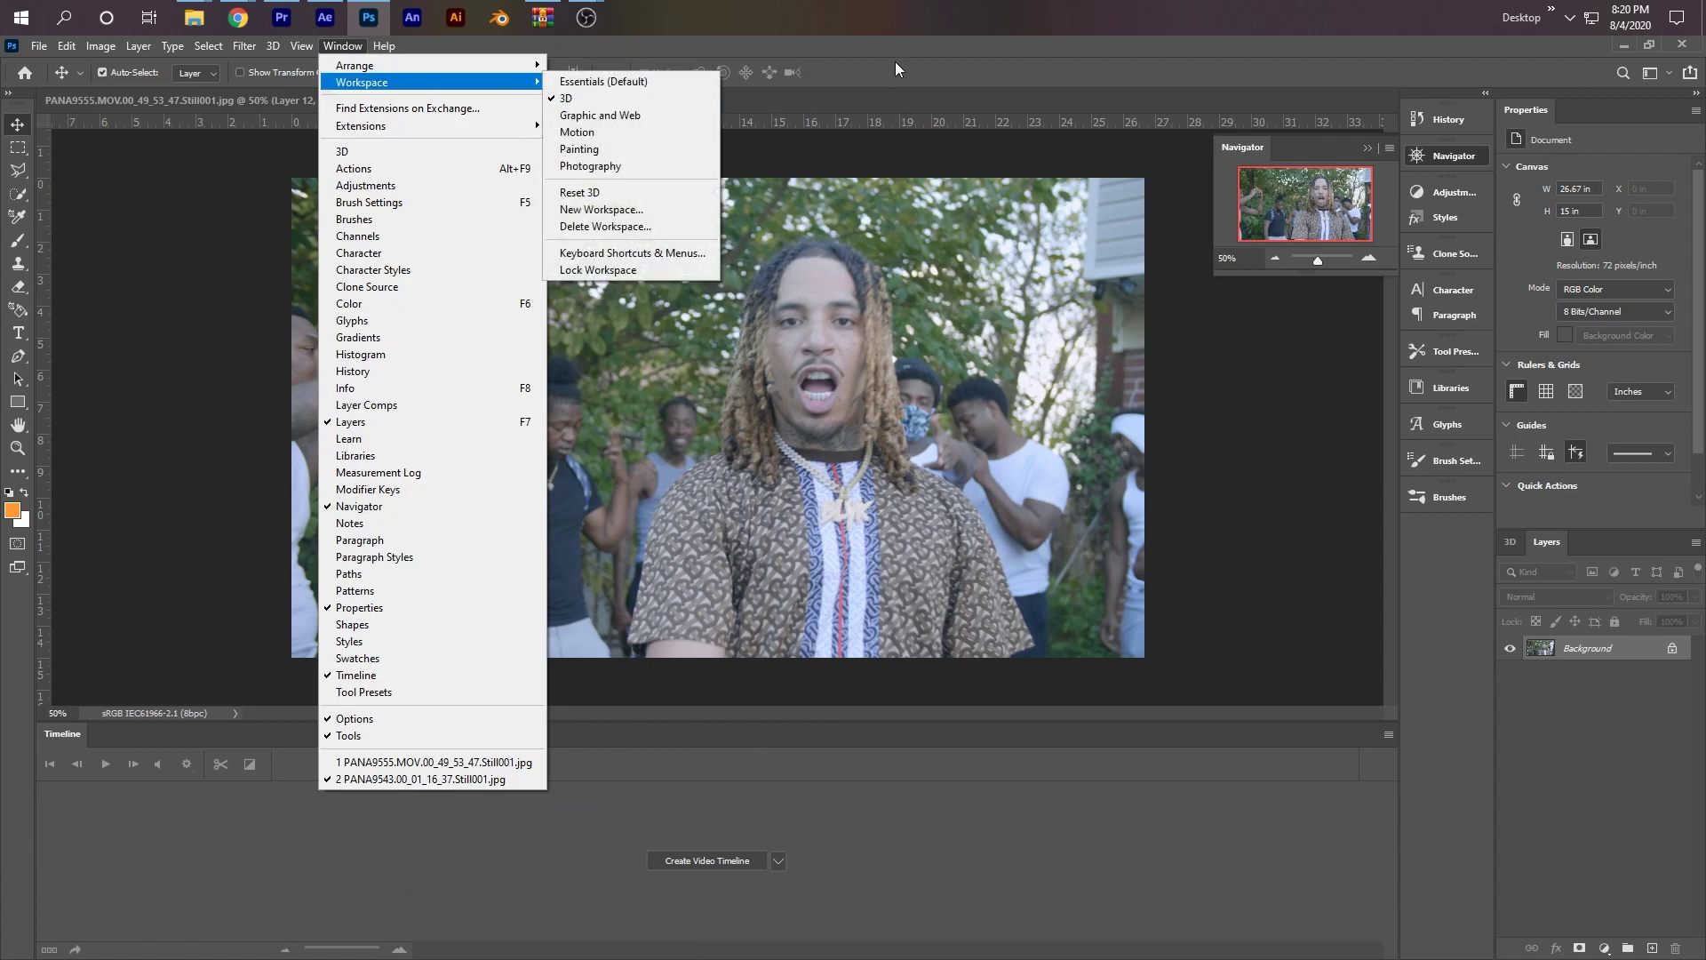
click(916, 52)
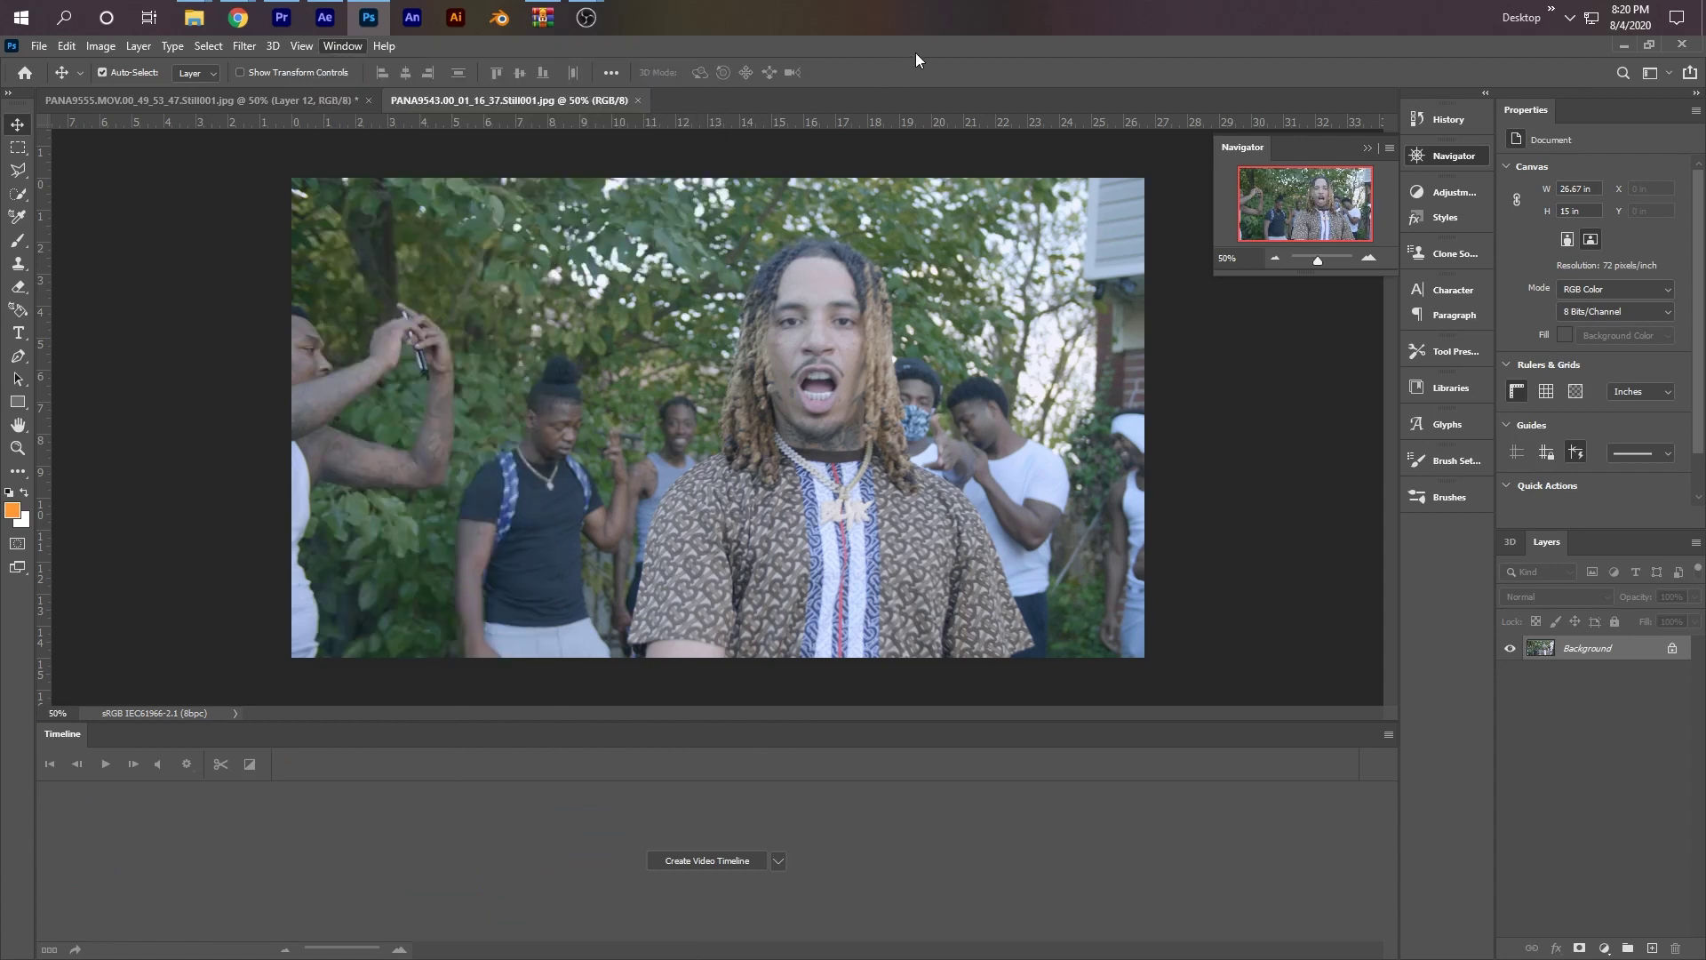
click(732, 858)
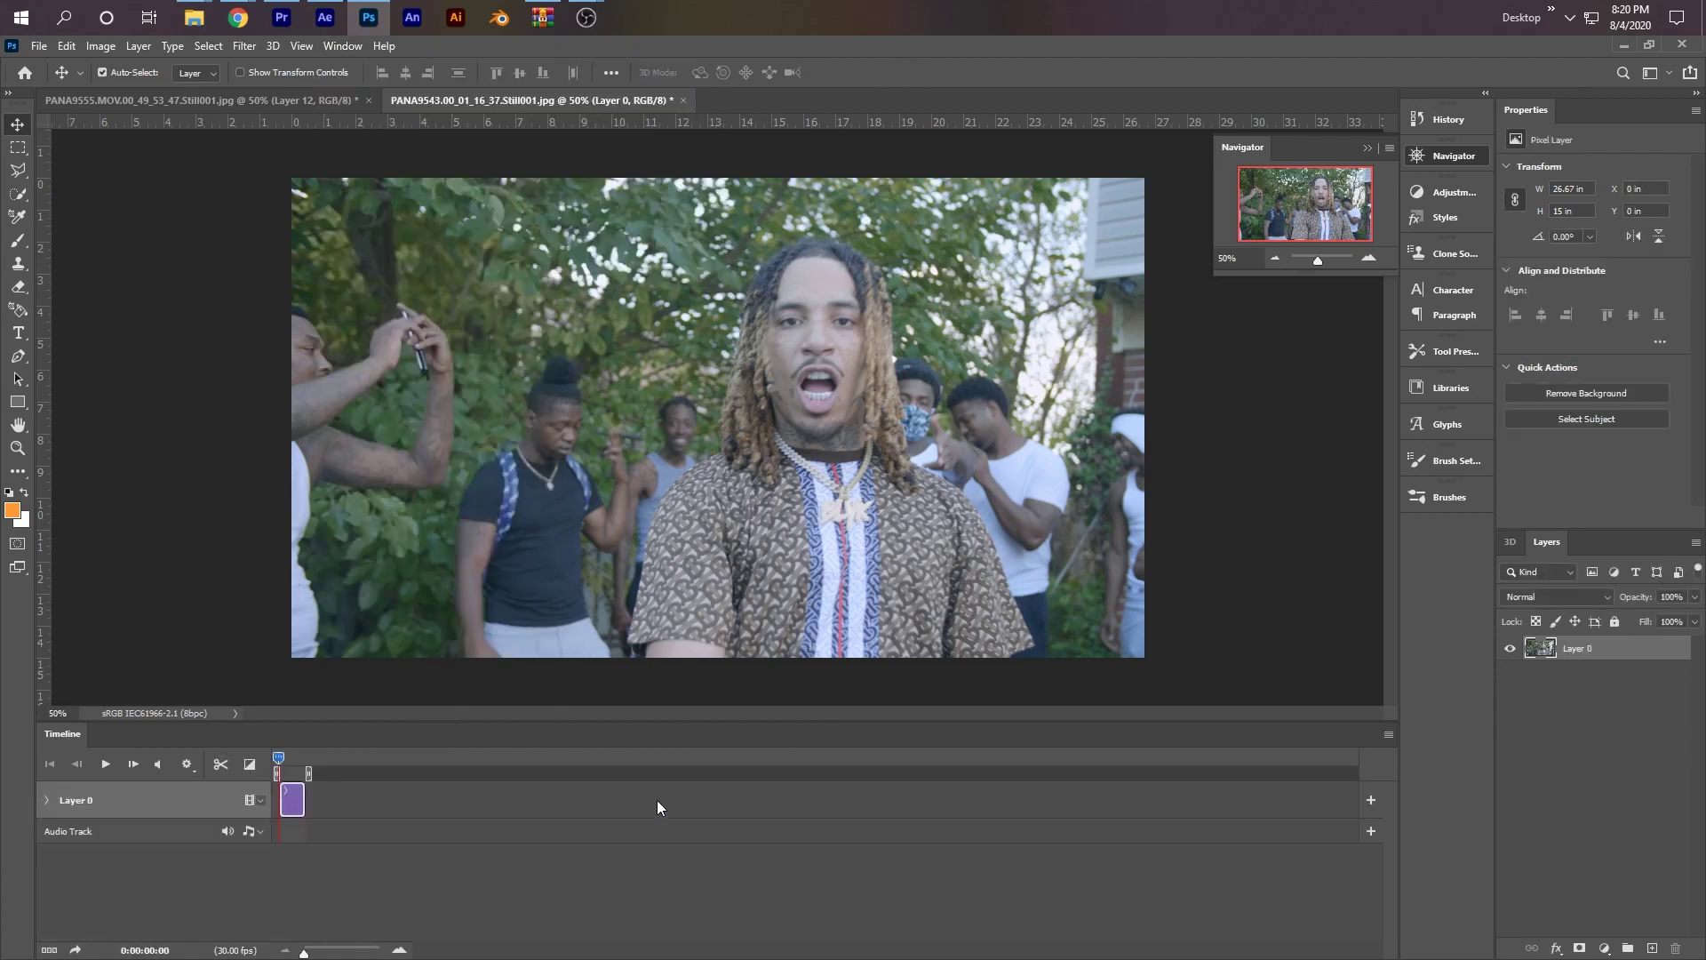
- Set the timeline frame rate to 24 fps
click(399, 950)
click(1388, 734)
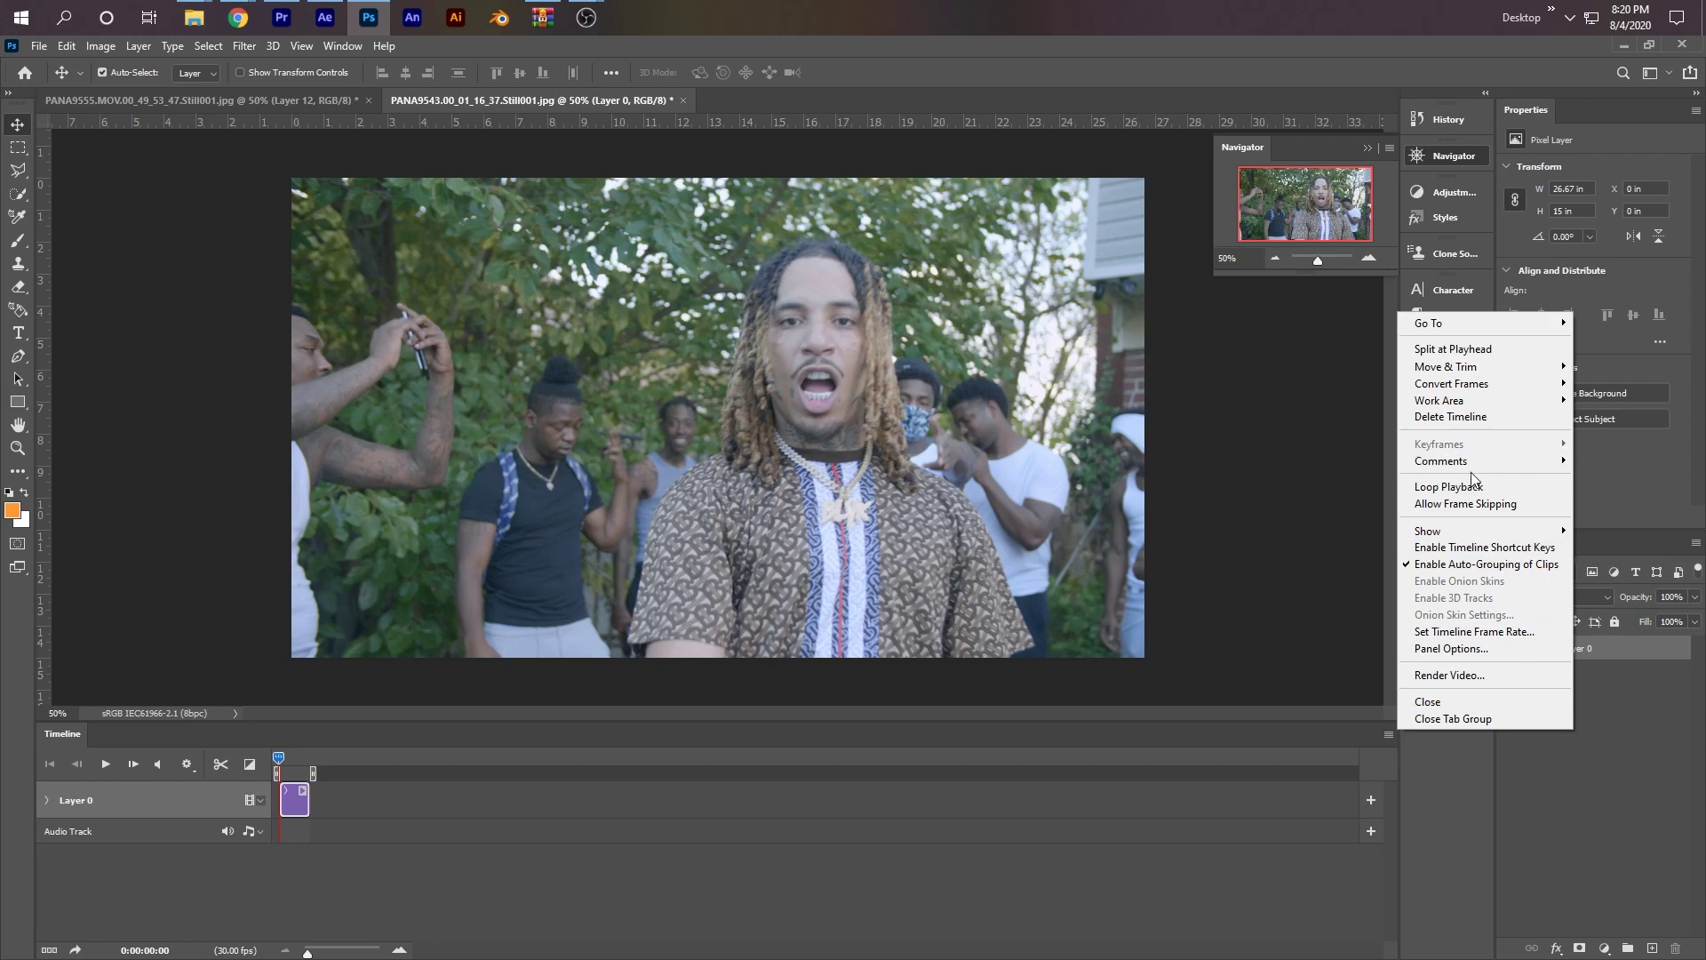
click(1475, 632)
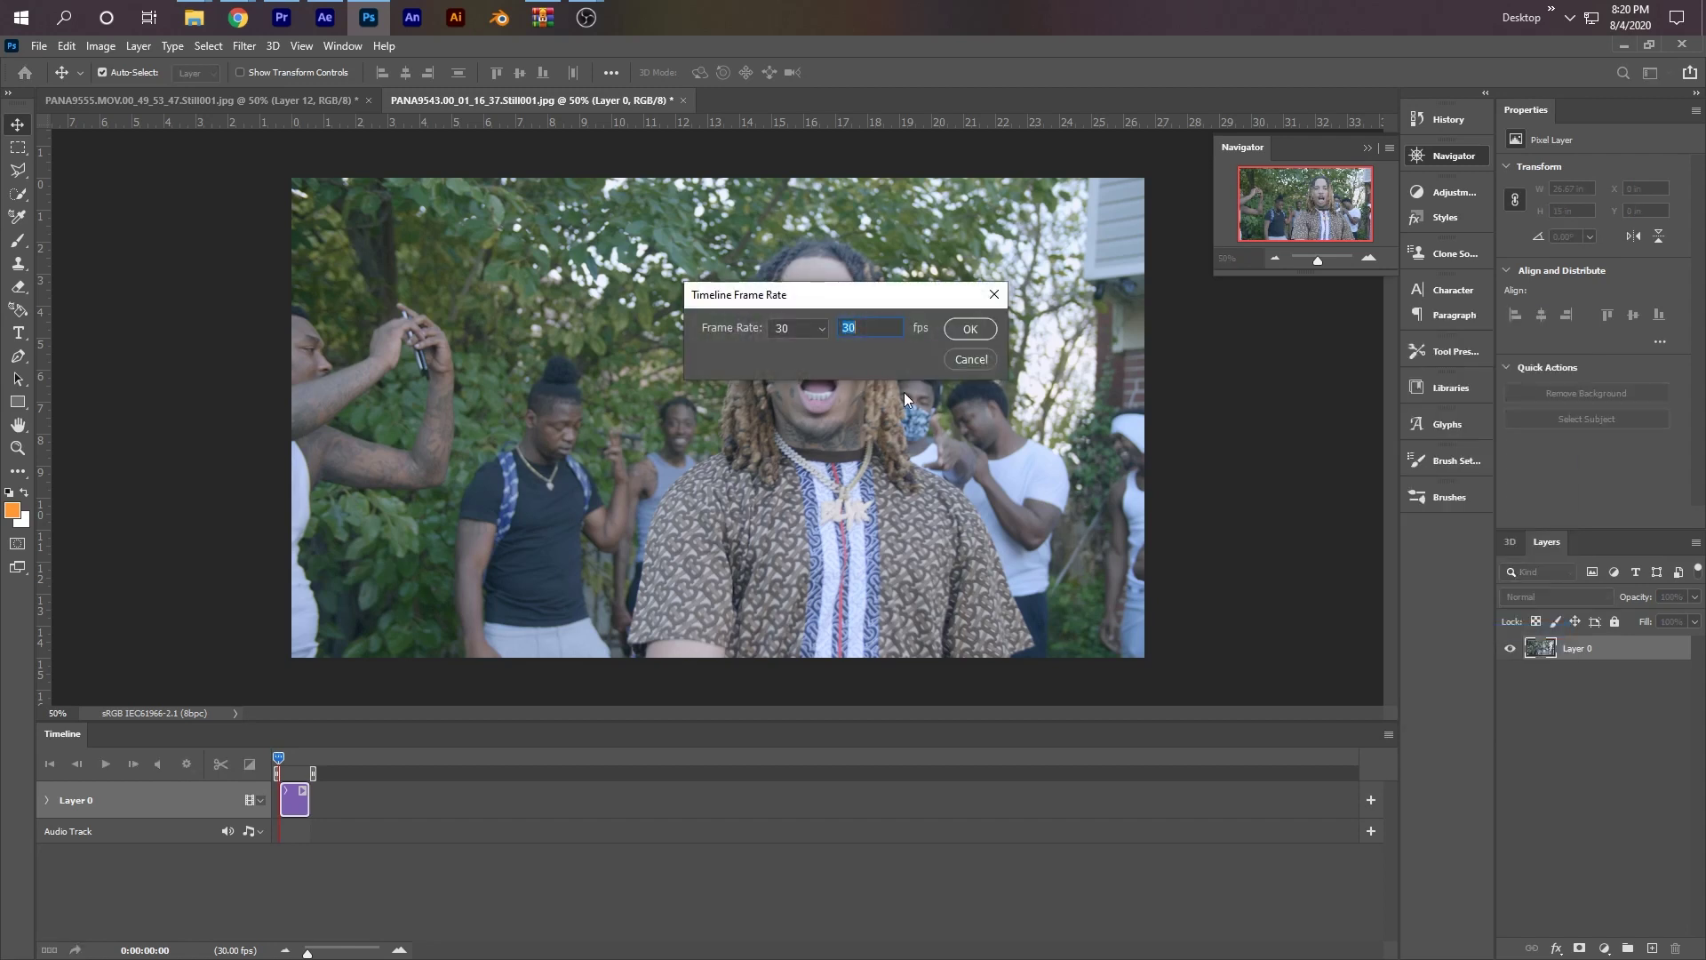
text(24)
click(972, 330)
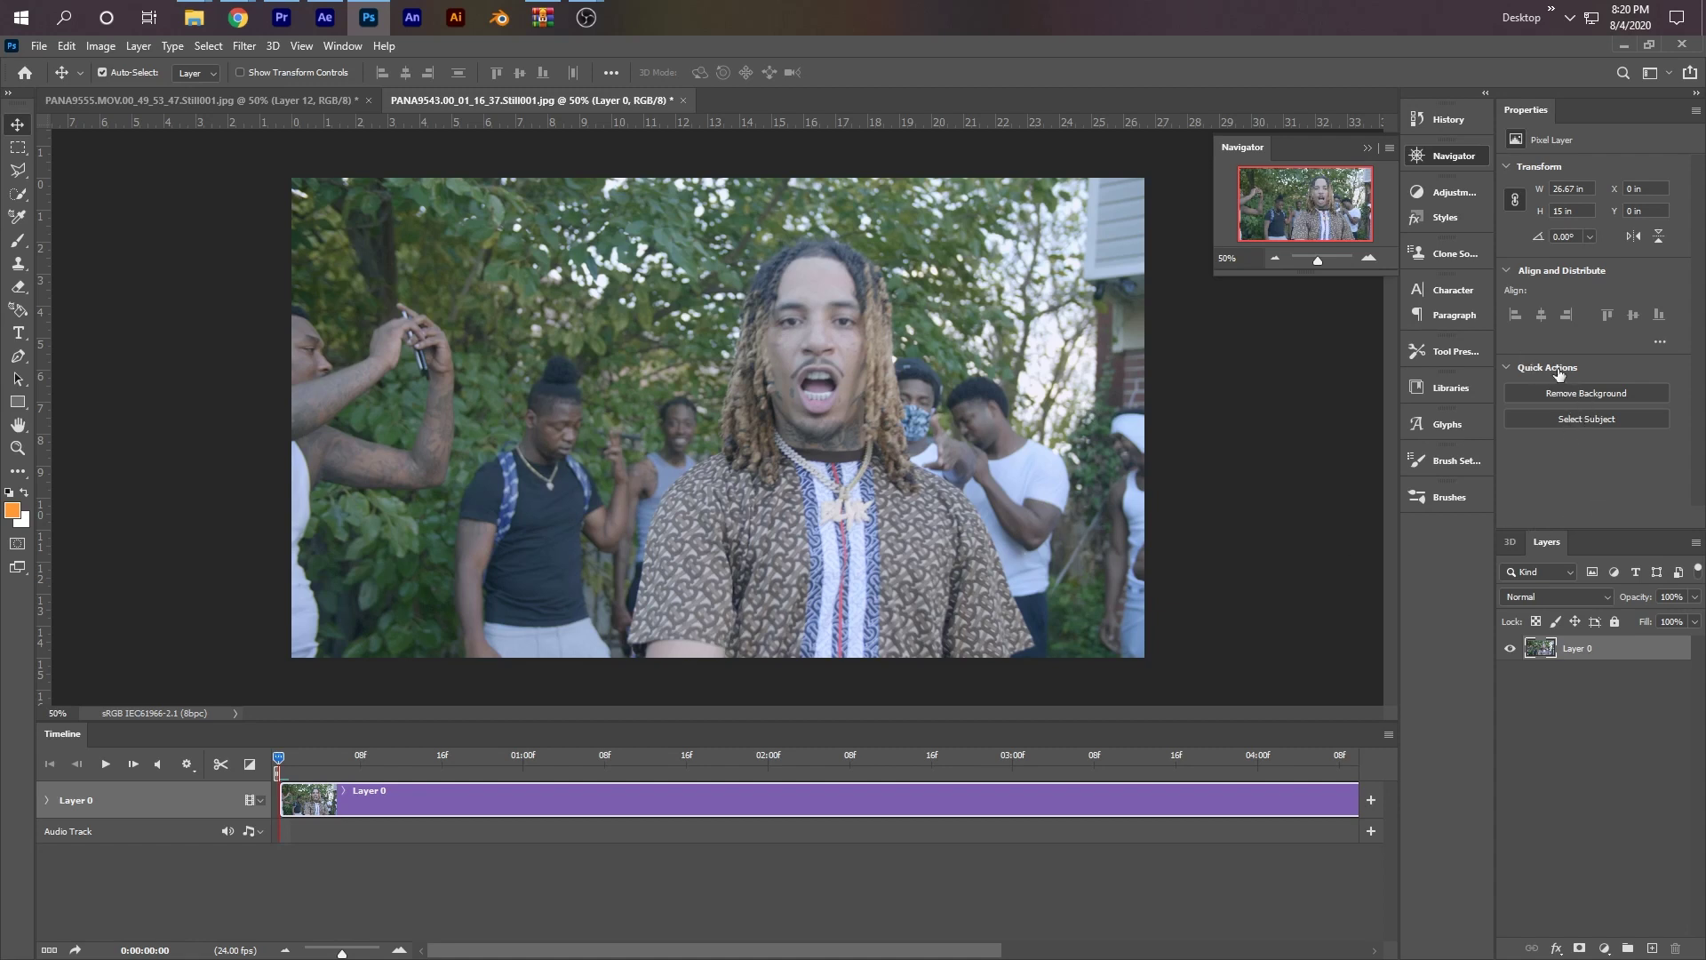
- Select the subject automatically, then subtract the background people with the Quick Selection tool, leaving only the man in the foreground
click(1607, 420)
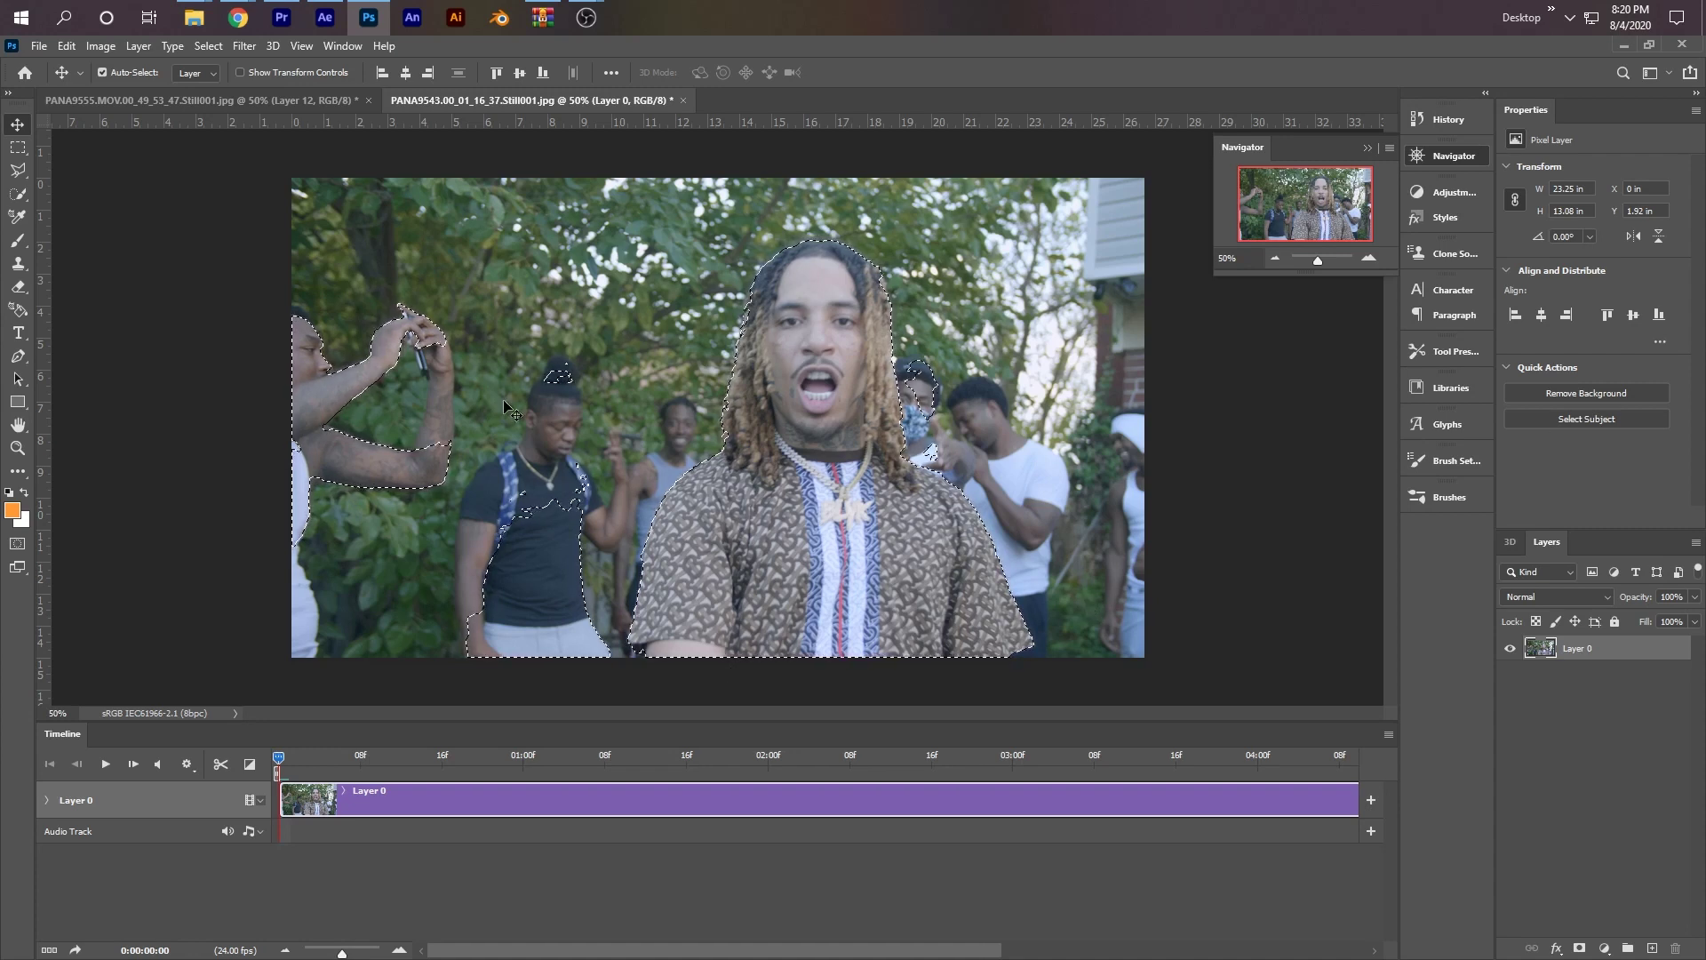
click(16, 201)
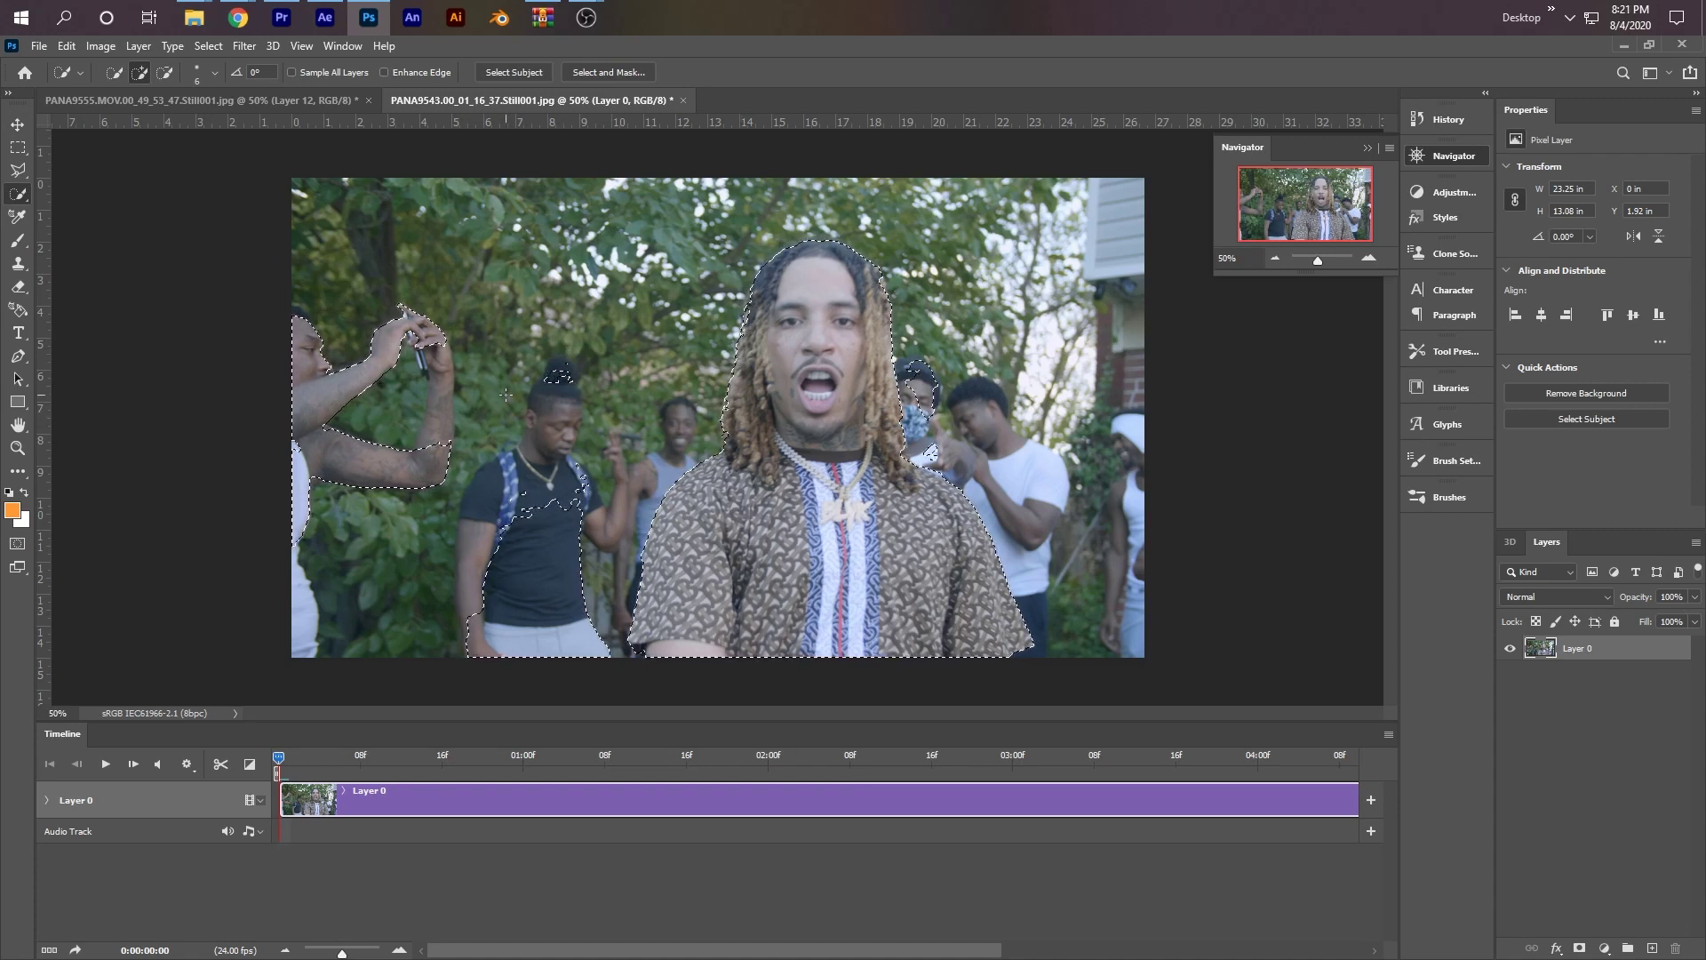
alt+click(549, 377)
alt+click(373, 373)
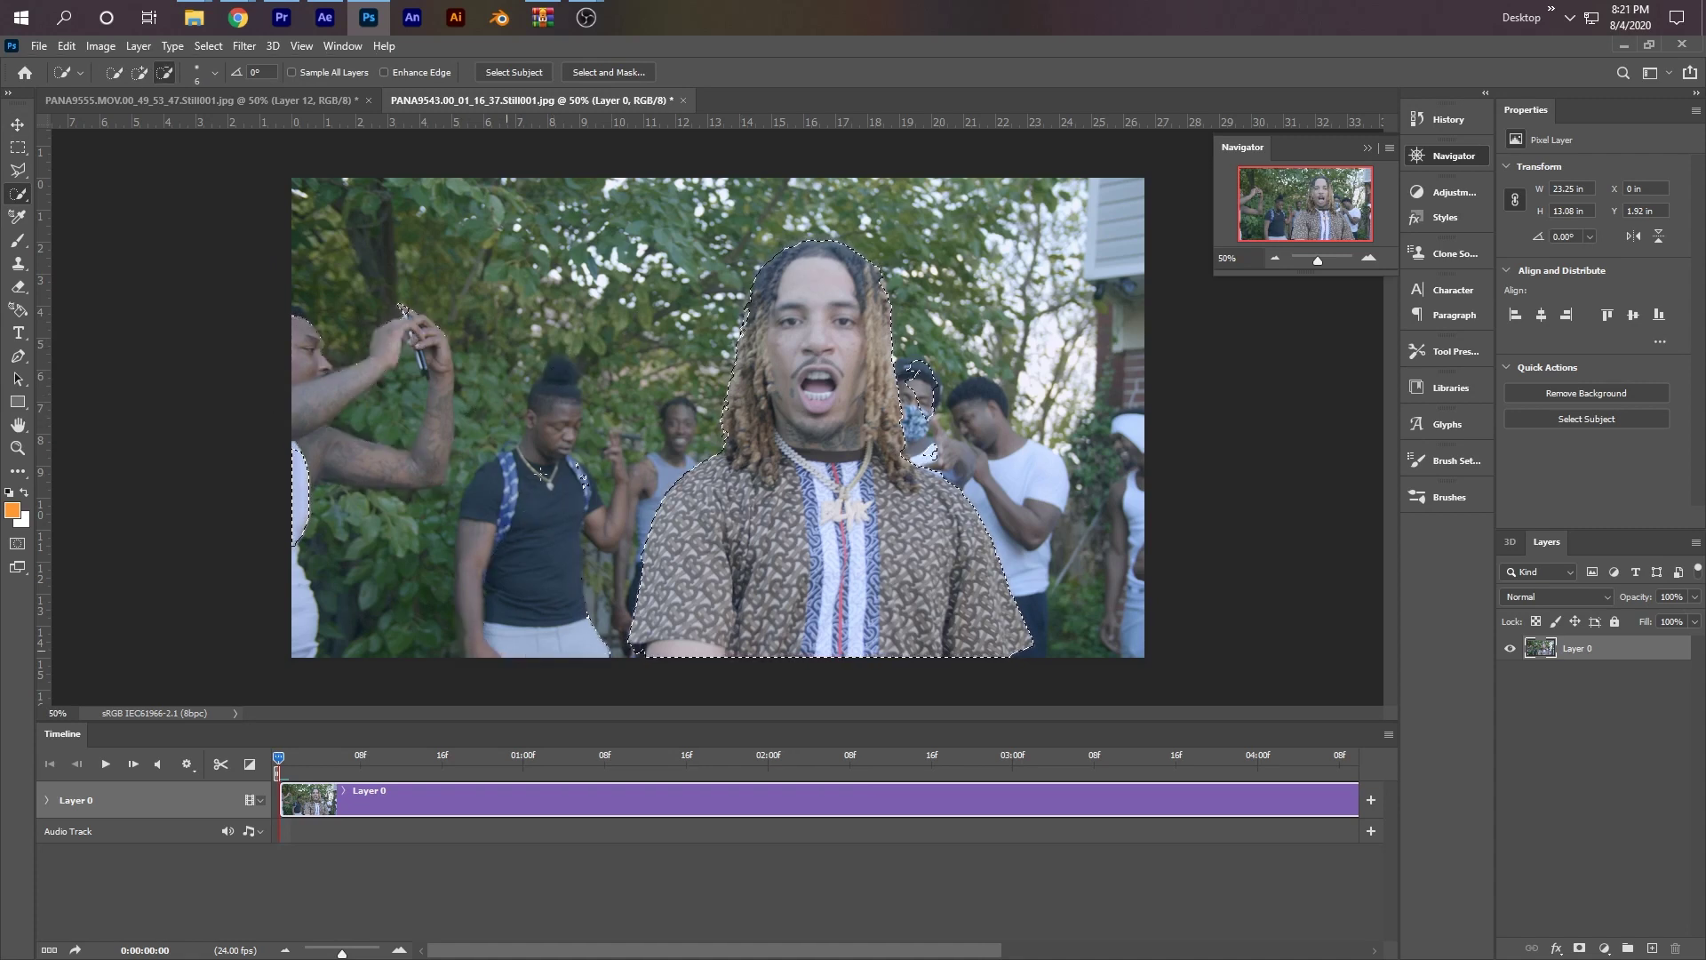
alt+click(397, 354)
alt+click(302, 497)
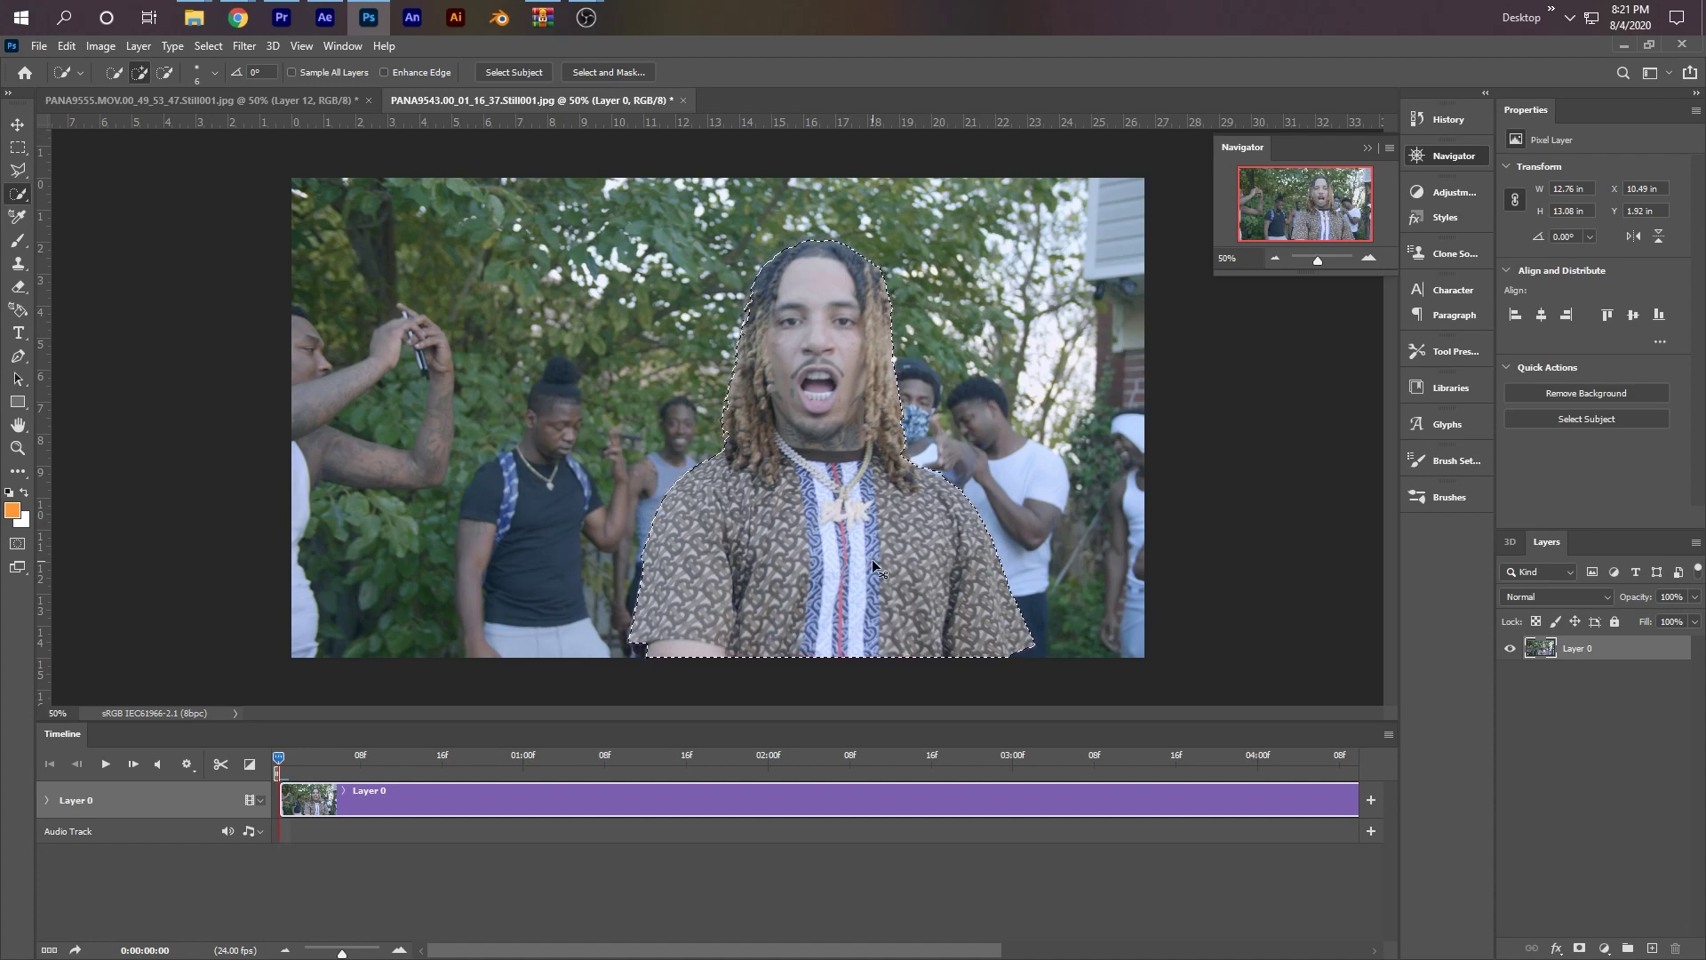
- Copy the selected man to a new layer and hide the original Layer 0
key(ctrl+j)
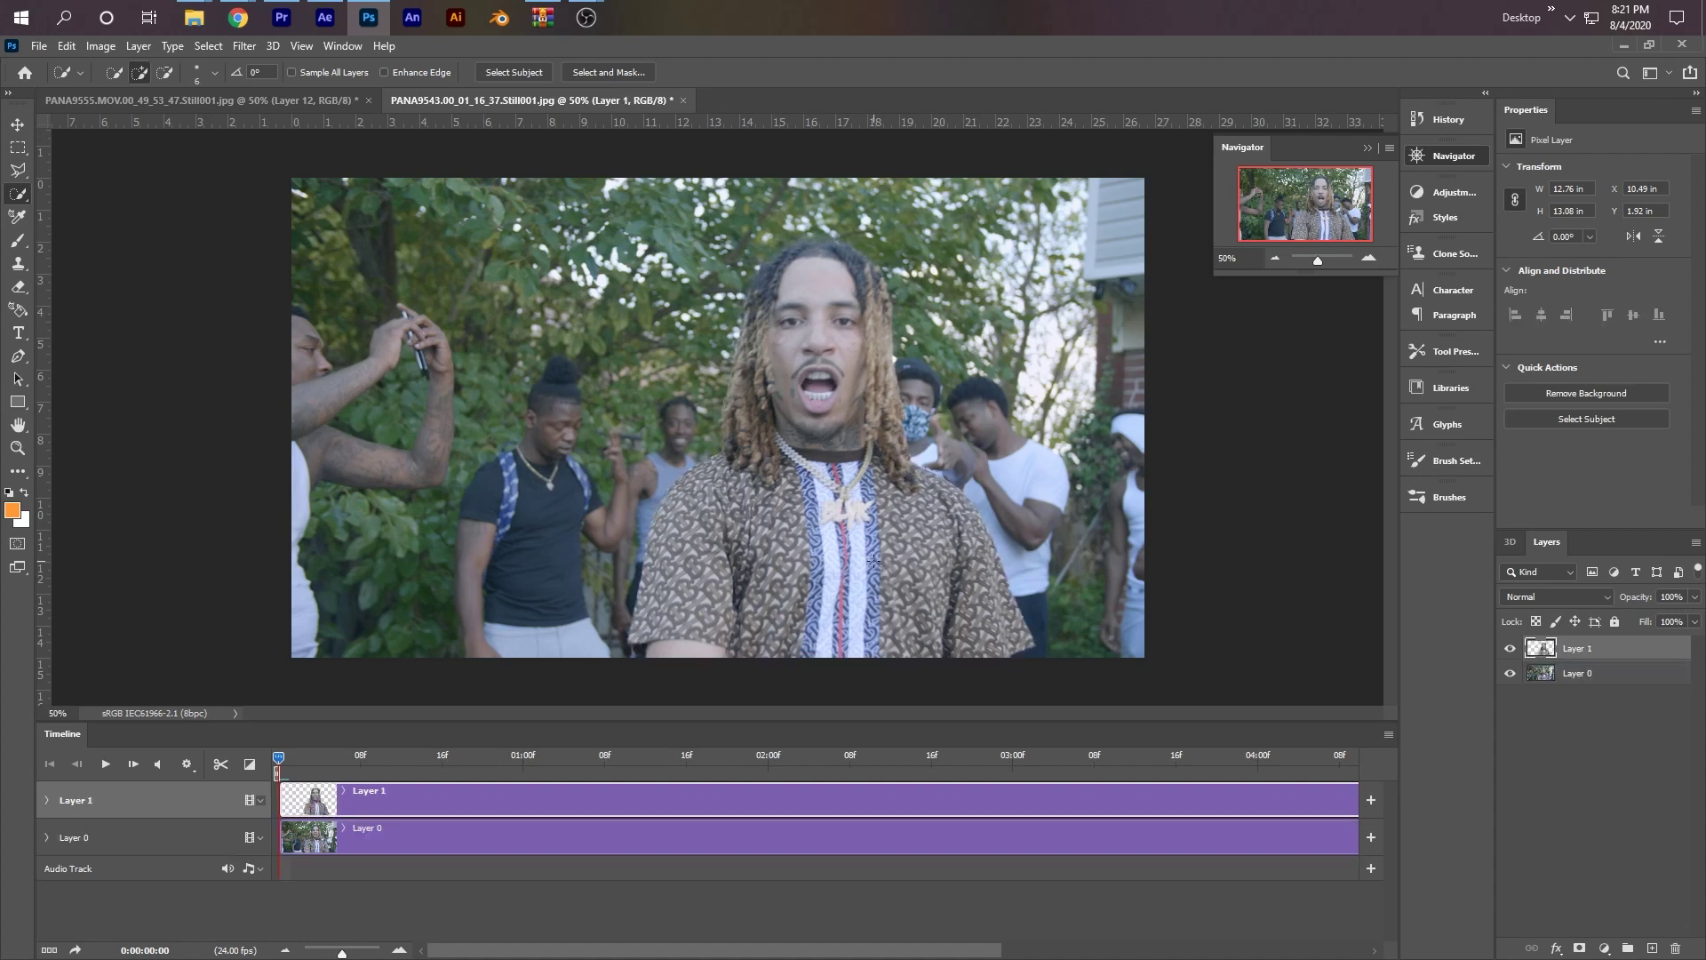
click(1509, 673)
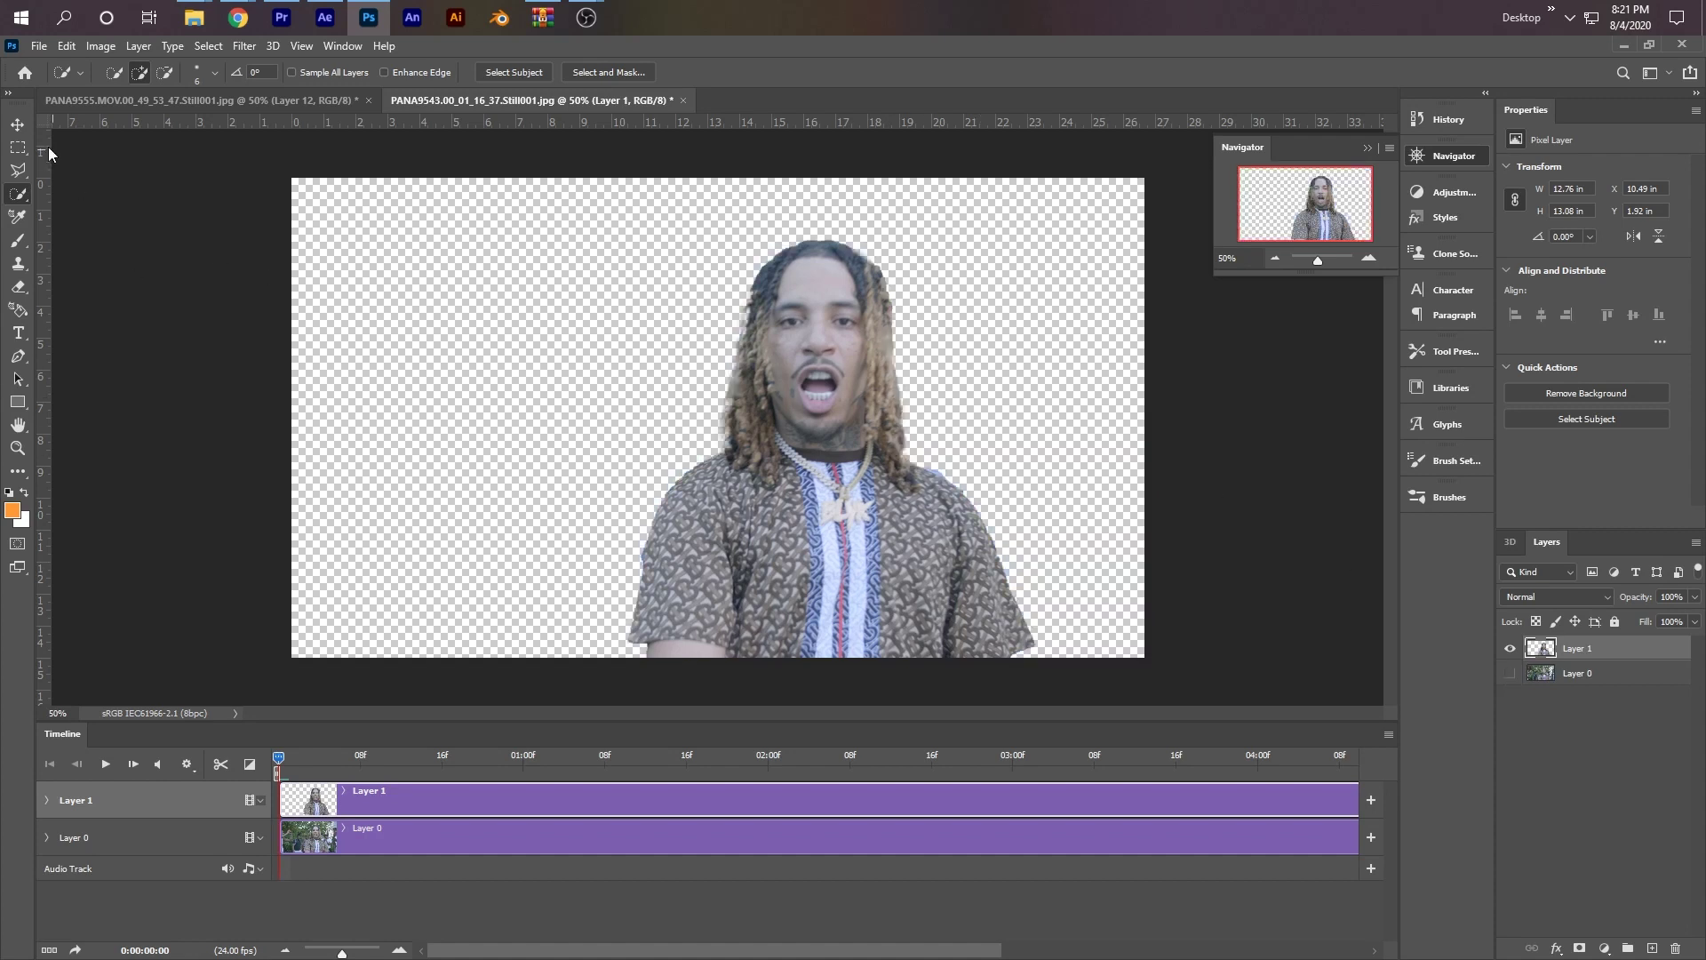
click(18, 124)
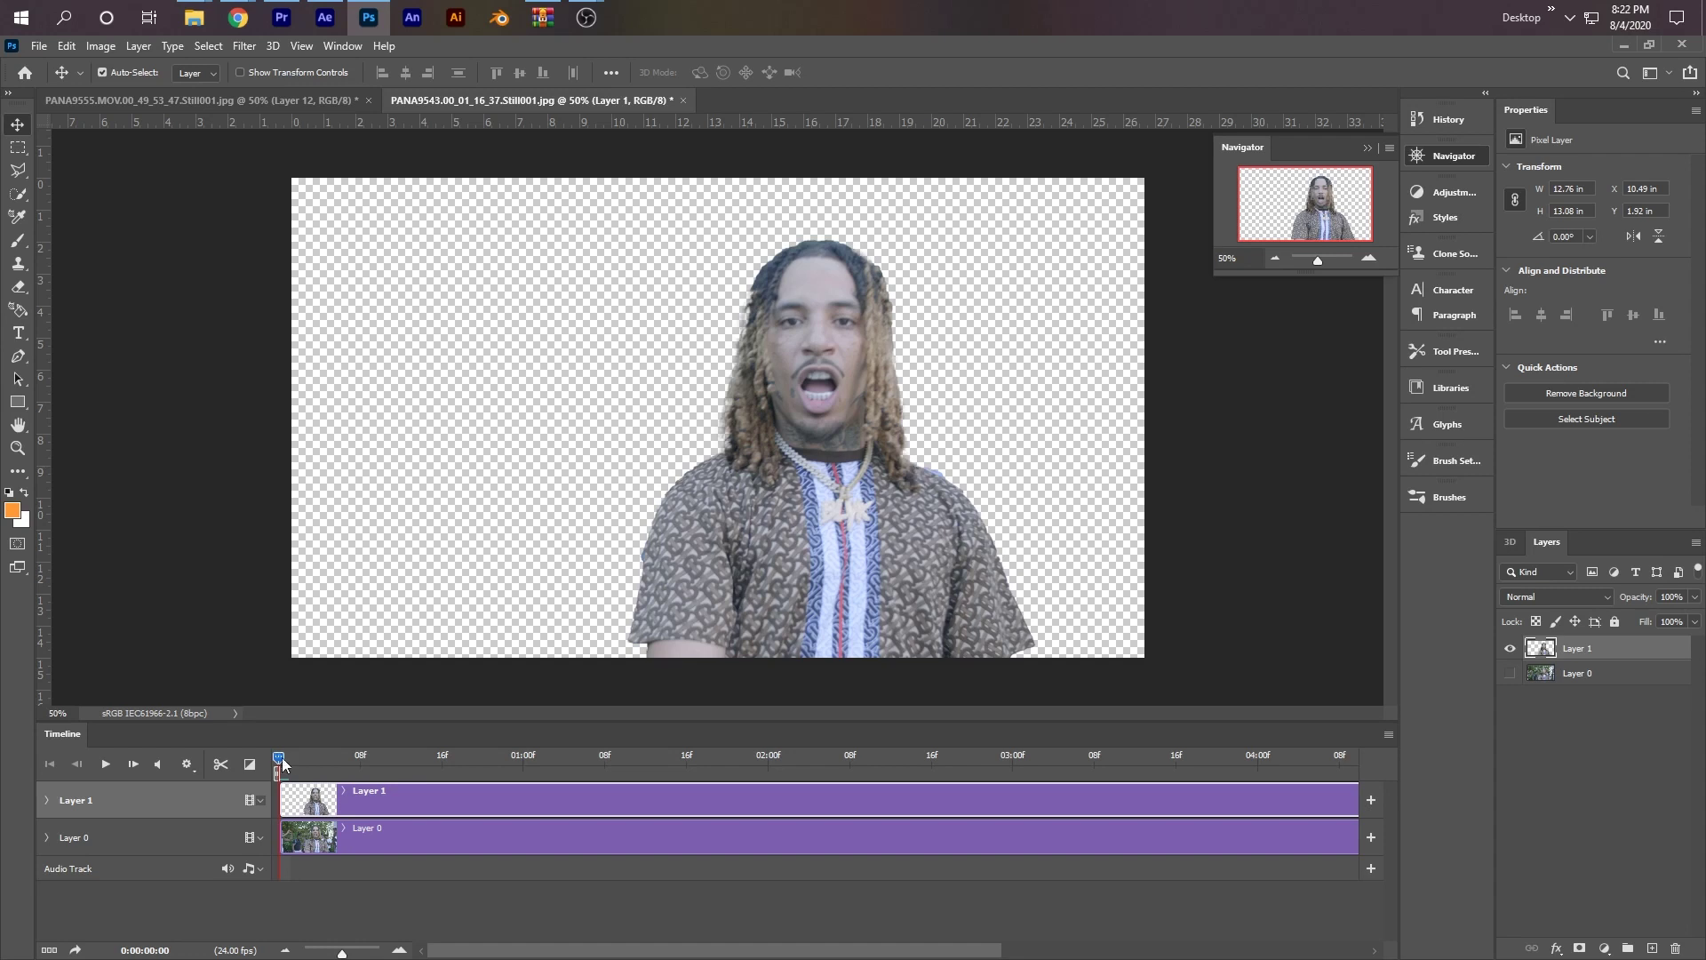
- Split the Layer 1 clip at frame 15 and delete the part after the cut
drag(278, 757, 452, 761)
click(399, 950)
click(399, 950)
drag(549, 757, 540, 757)
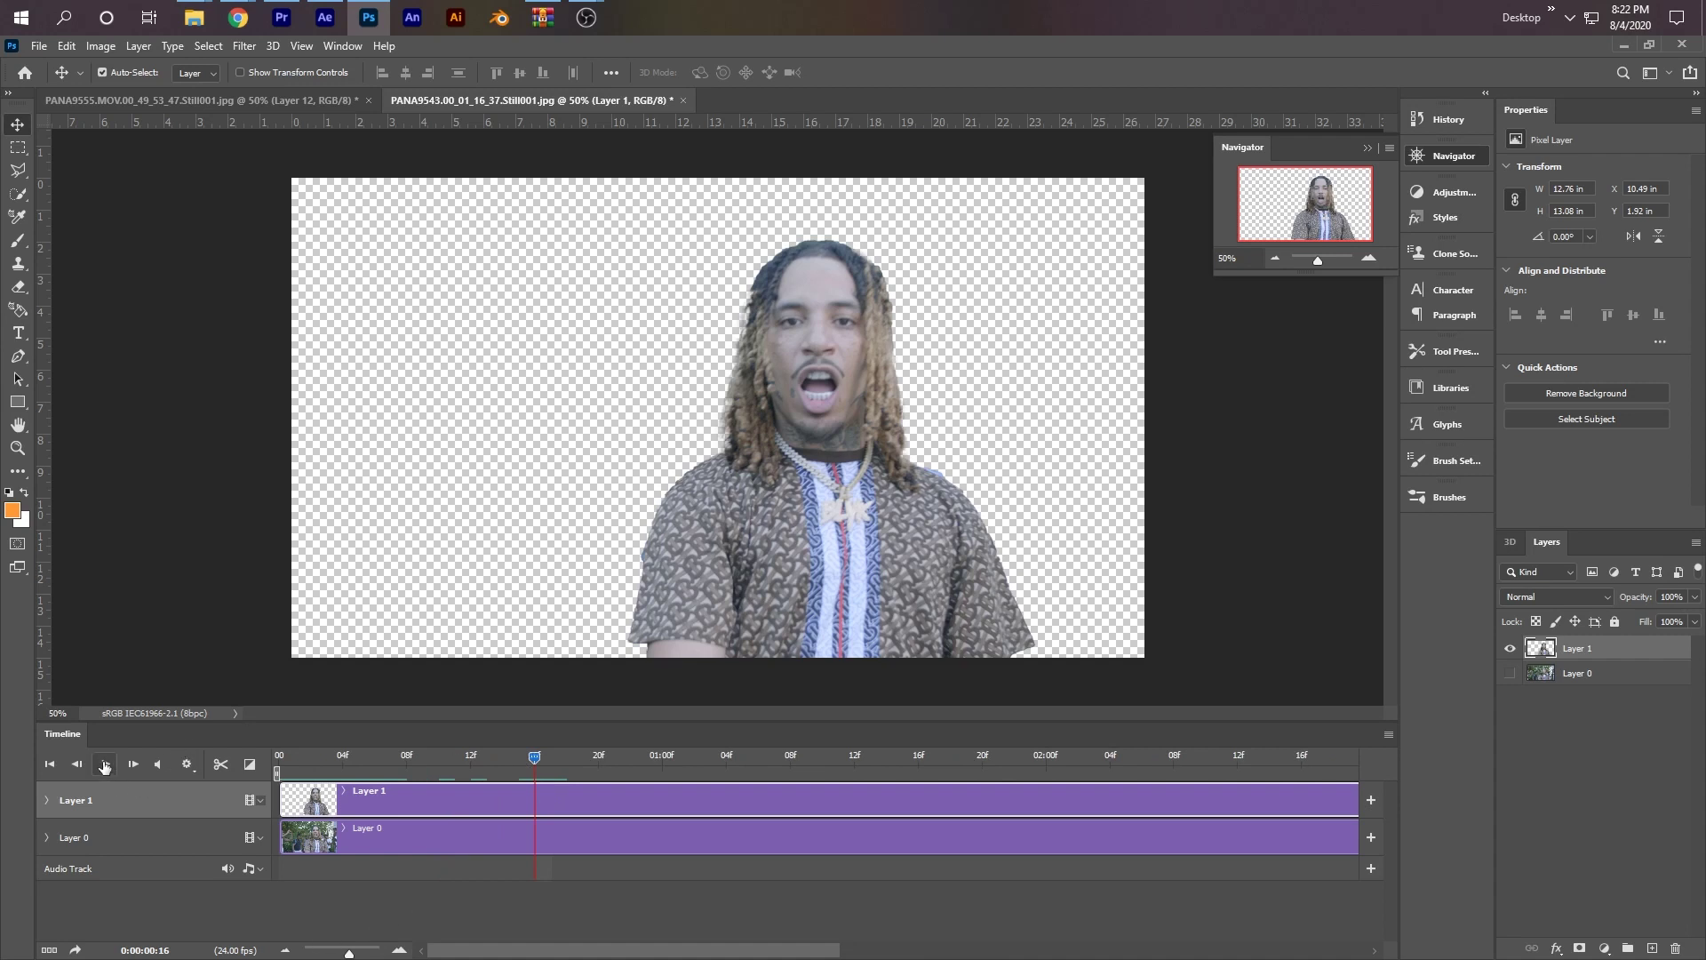
click(77, 765)
click(224, 762)
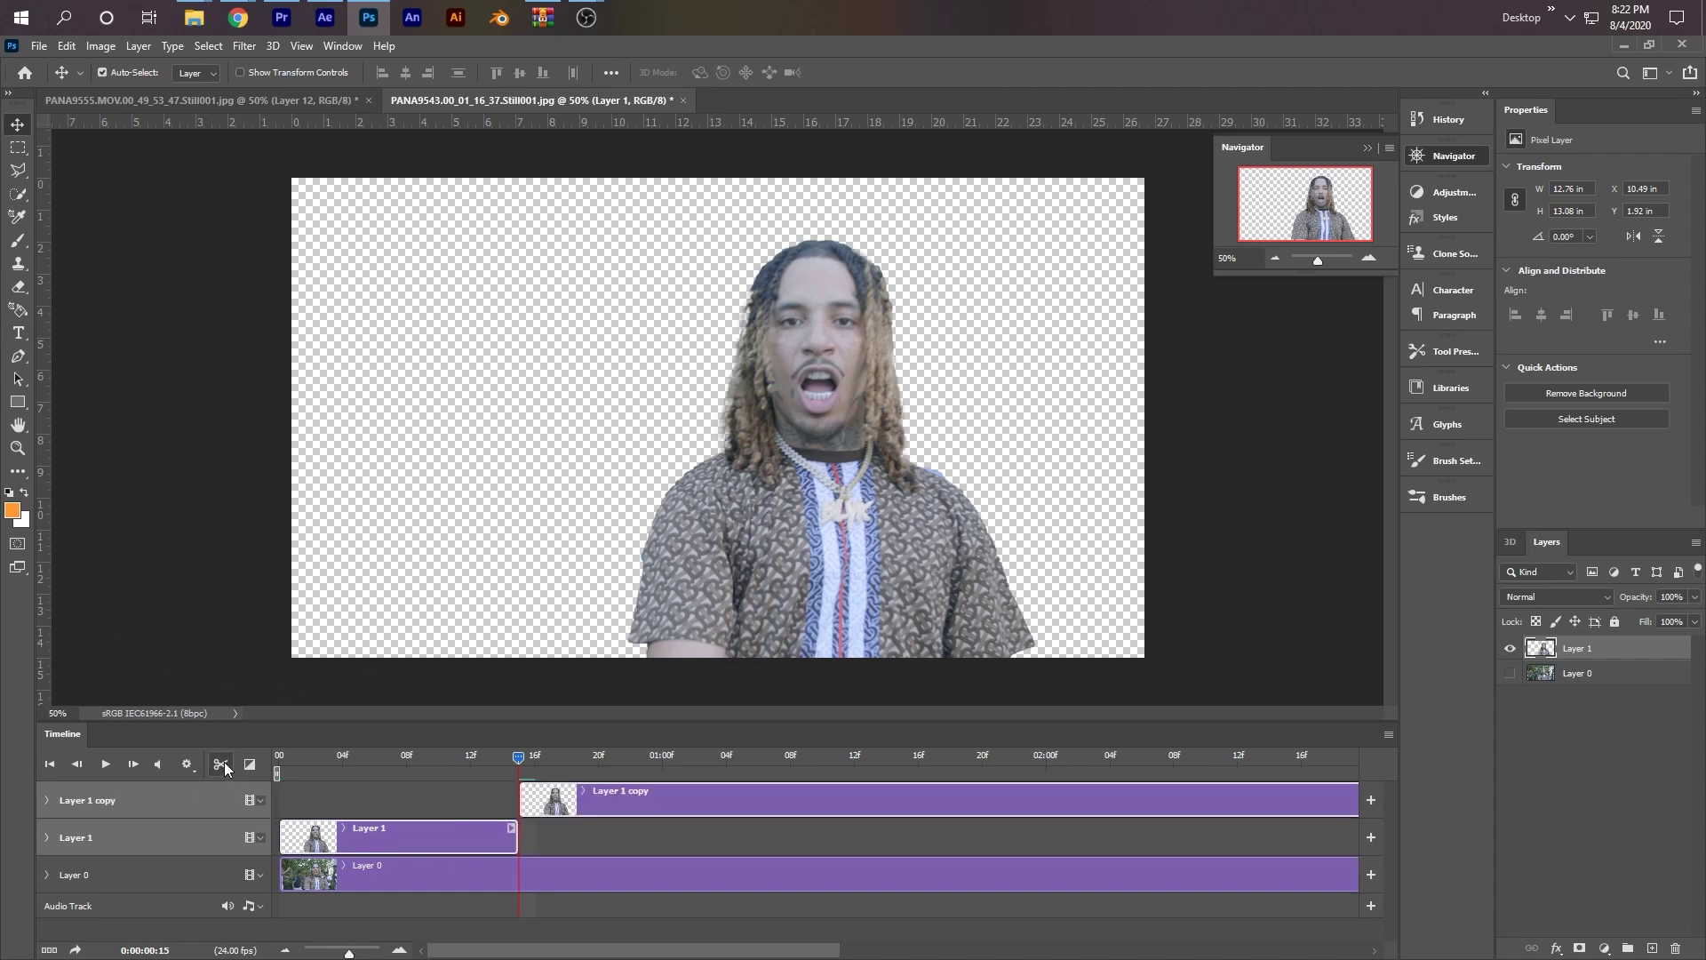
click(673, 807)
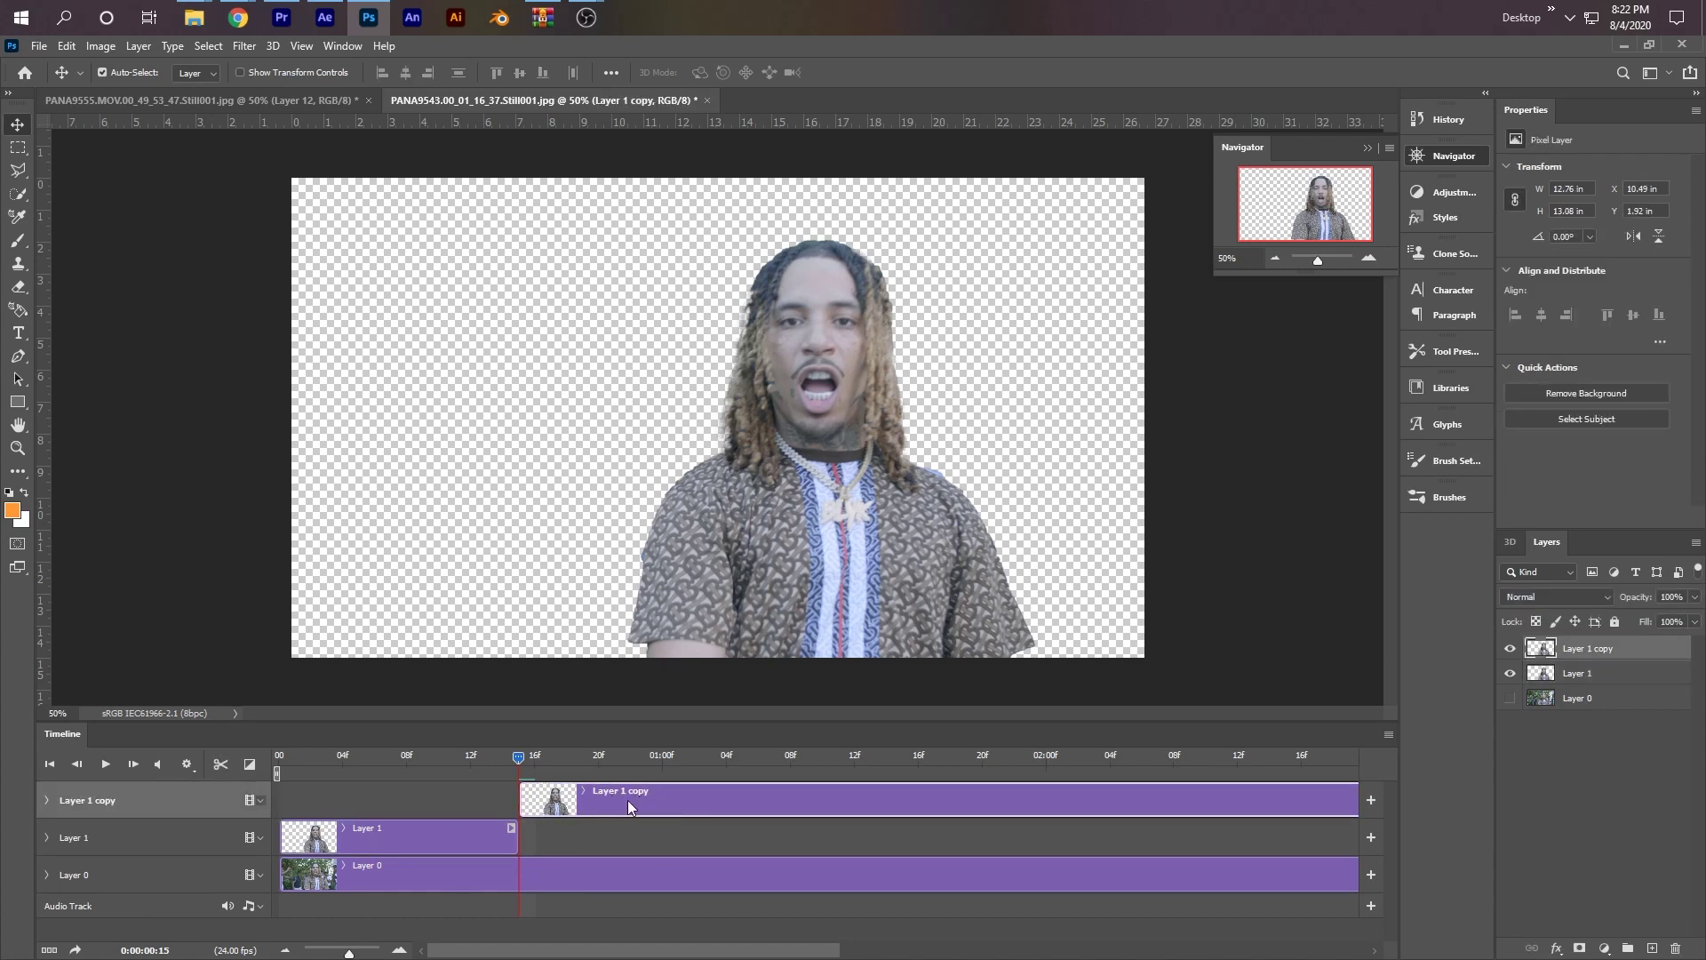
key(Delete)
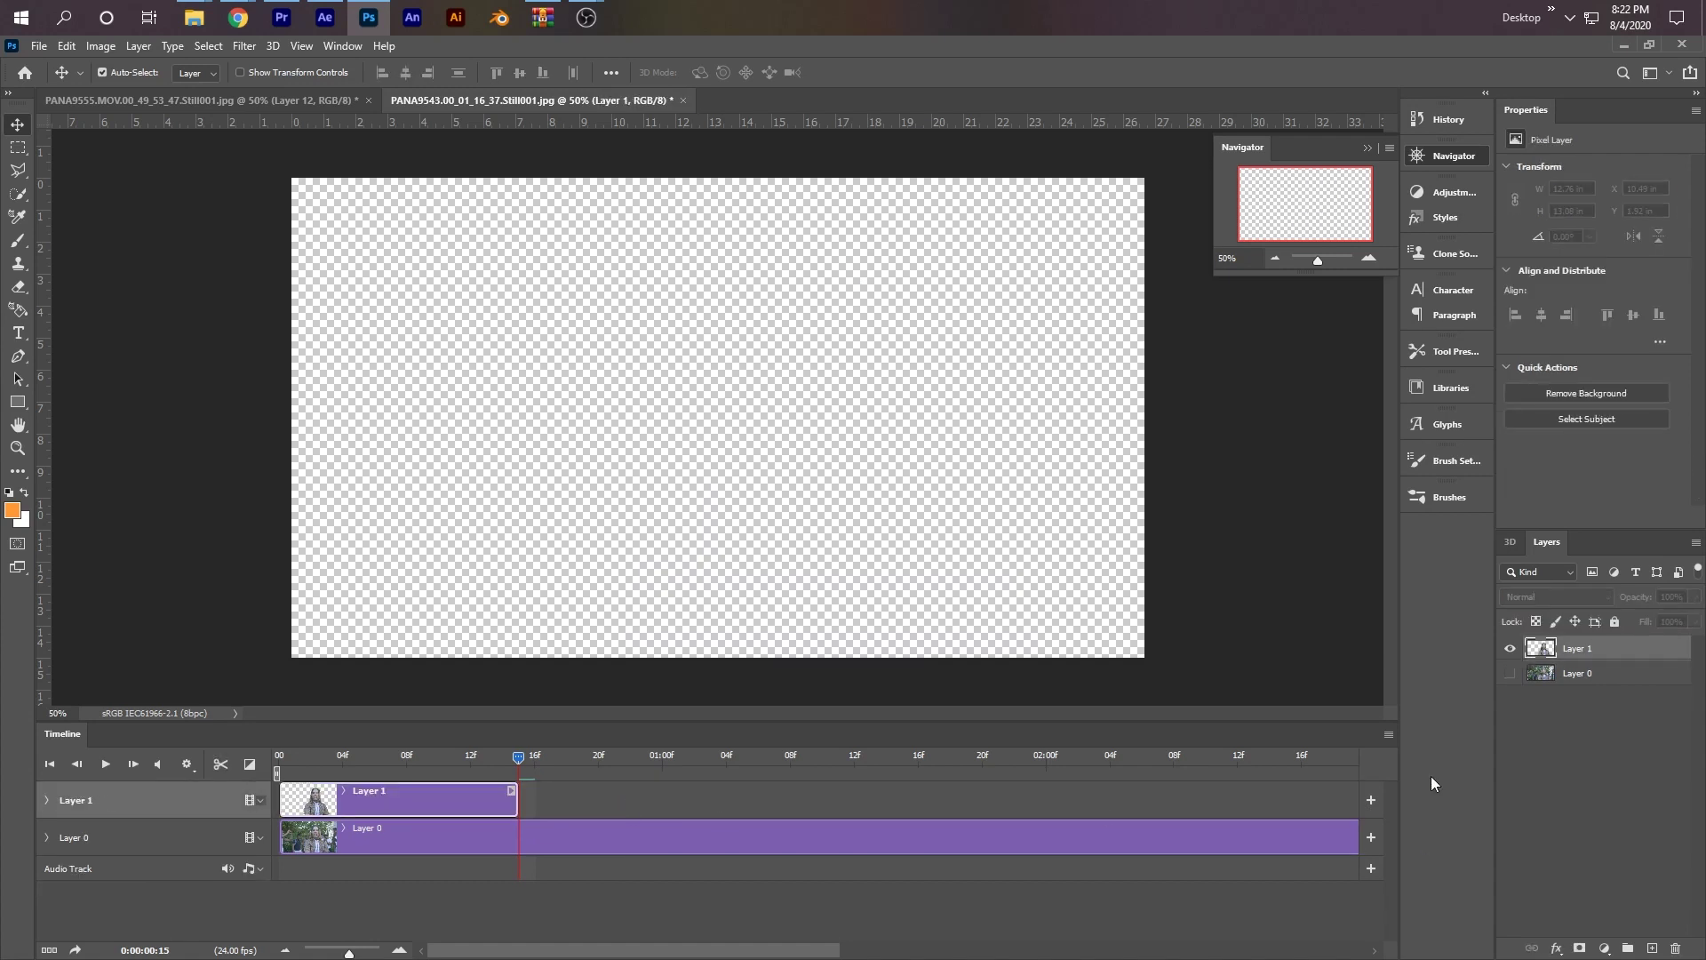
- Shorten the timeline's work area to end at frame 15, matching the end of the Layer 1 clip
click(285, 949)
click(285, 949)
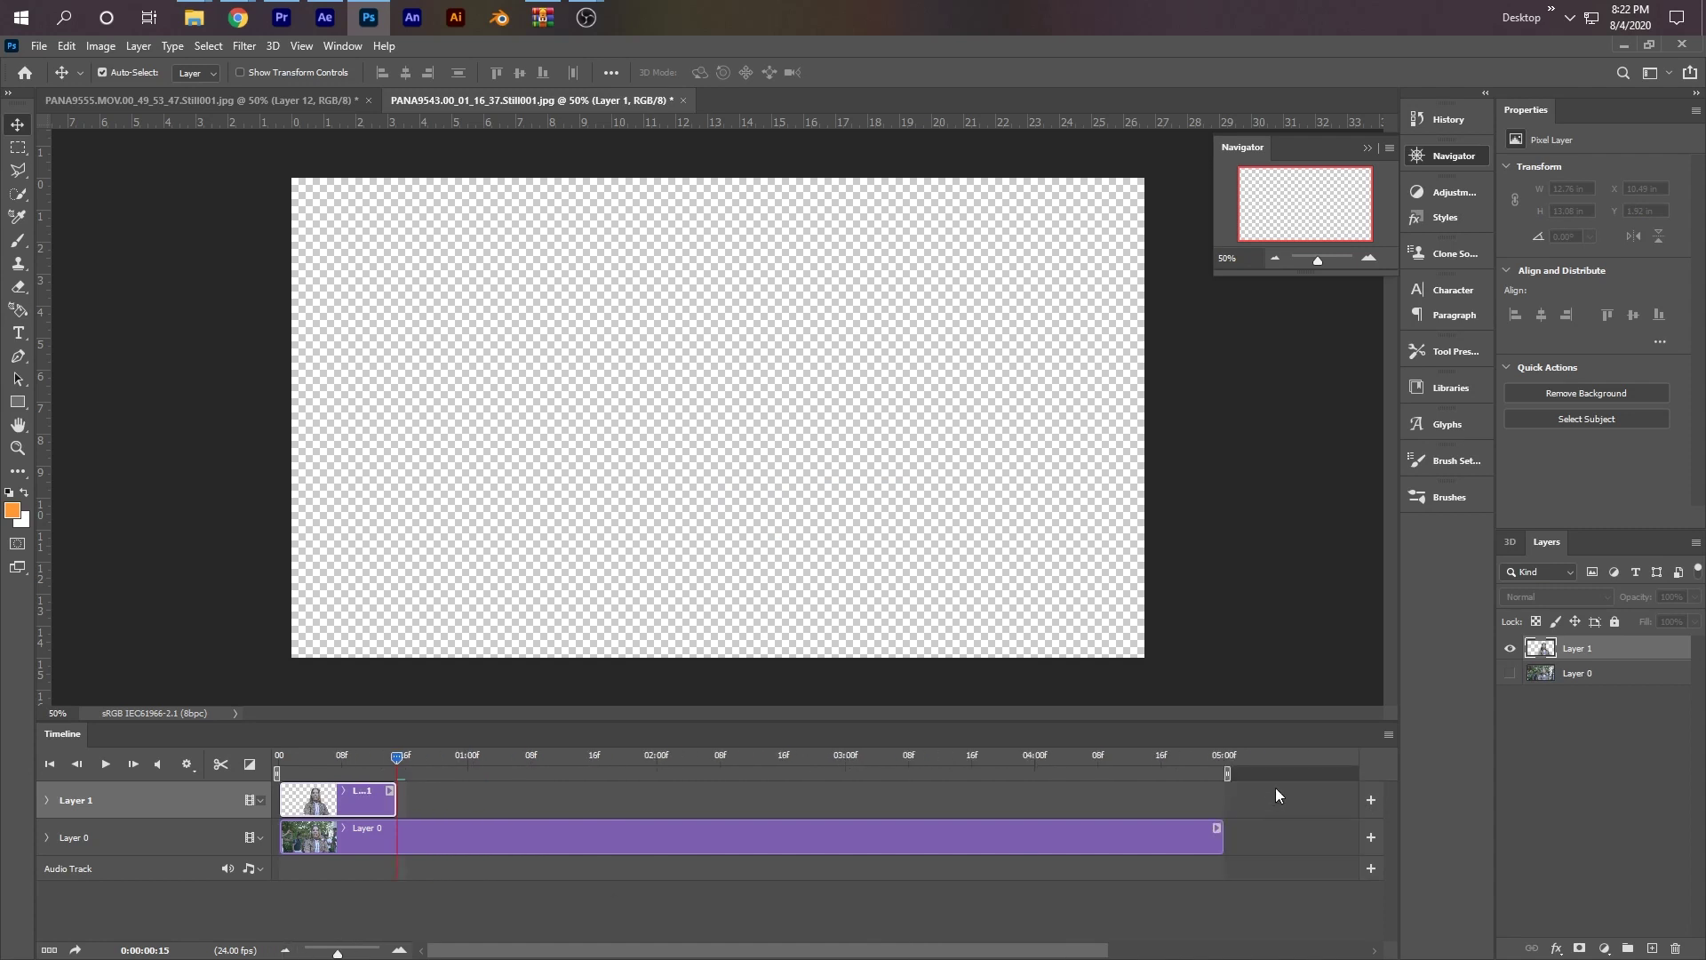
drag(1228, 772, 401, 773)
- Split the Layer 1 clip at frame 12
click(399, 950)
click(399, 949)
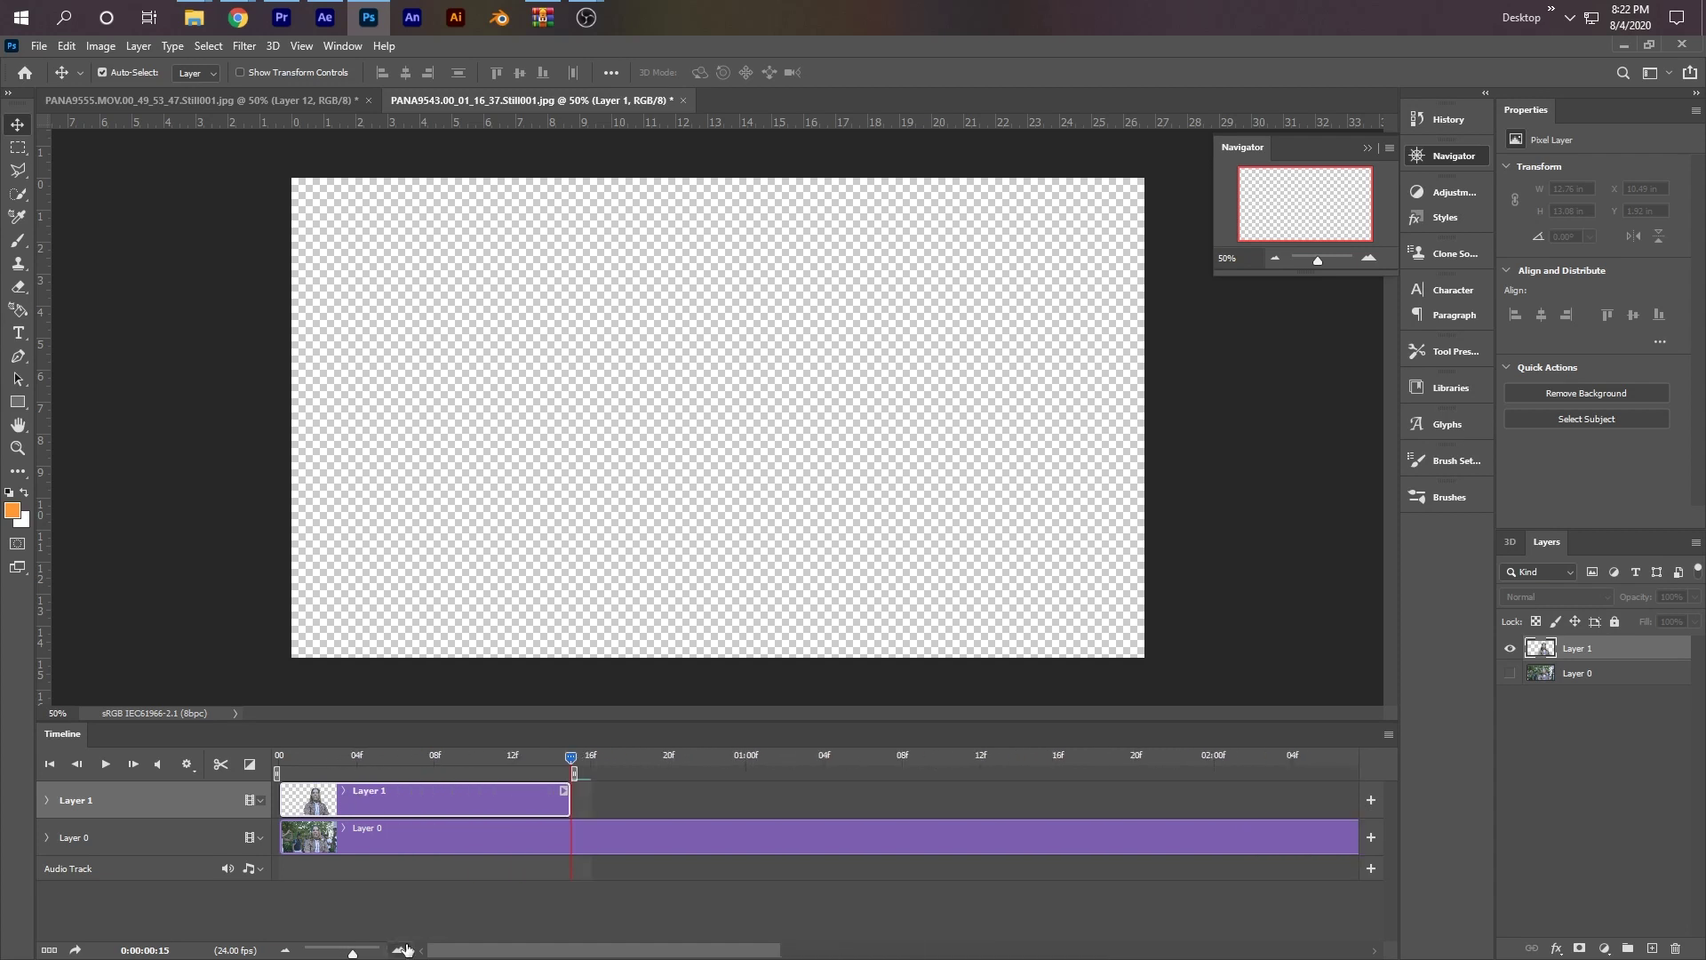
click(399, 950)
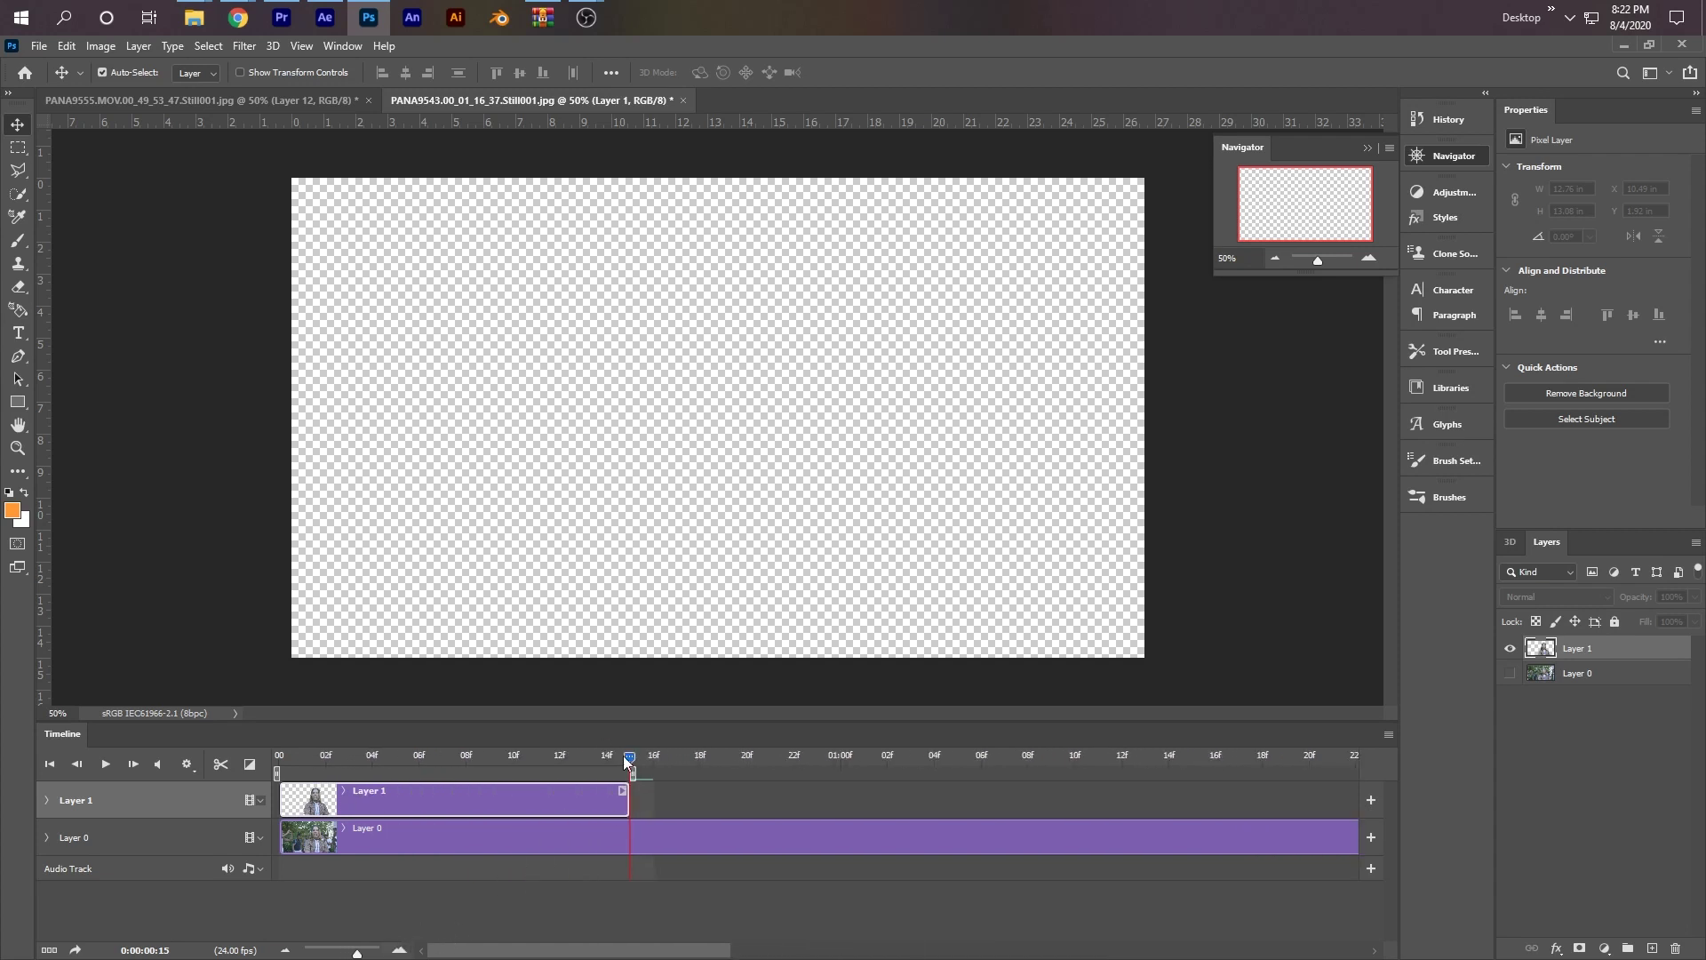
drag(622, 756, 605, 754)
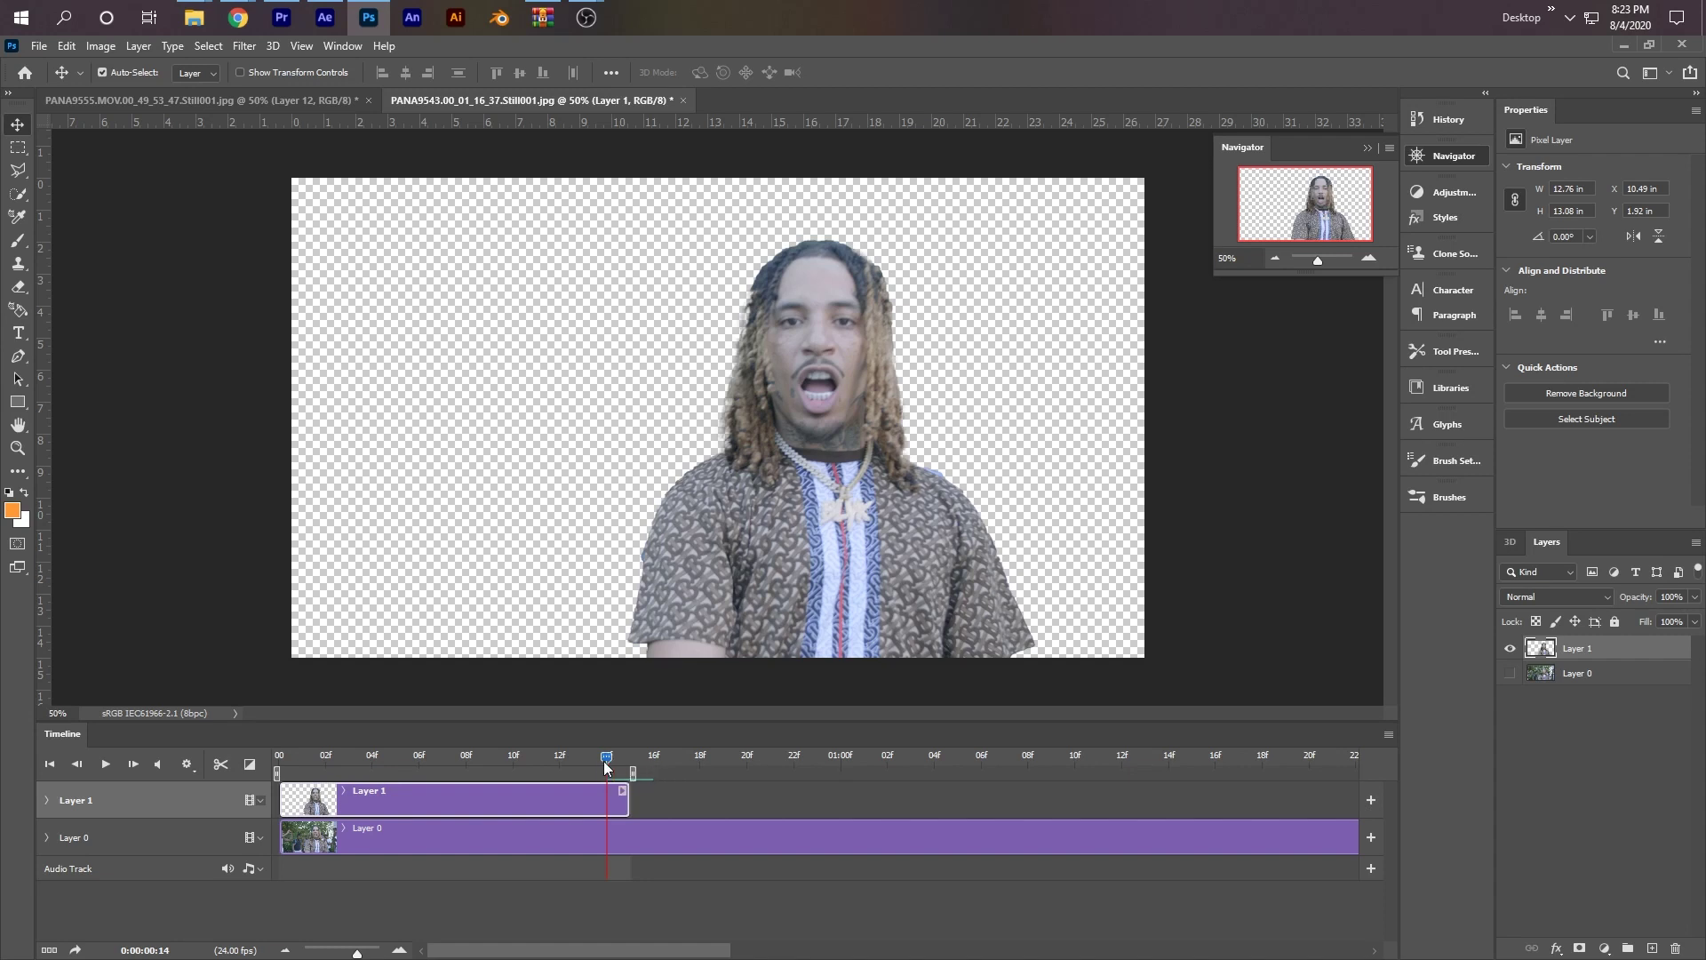
drag(604, 761, 615, 761)
click(625, 763)
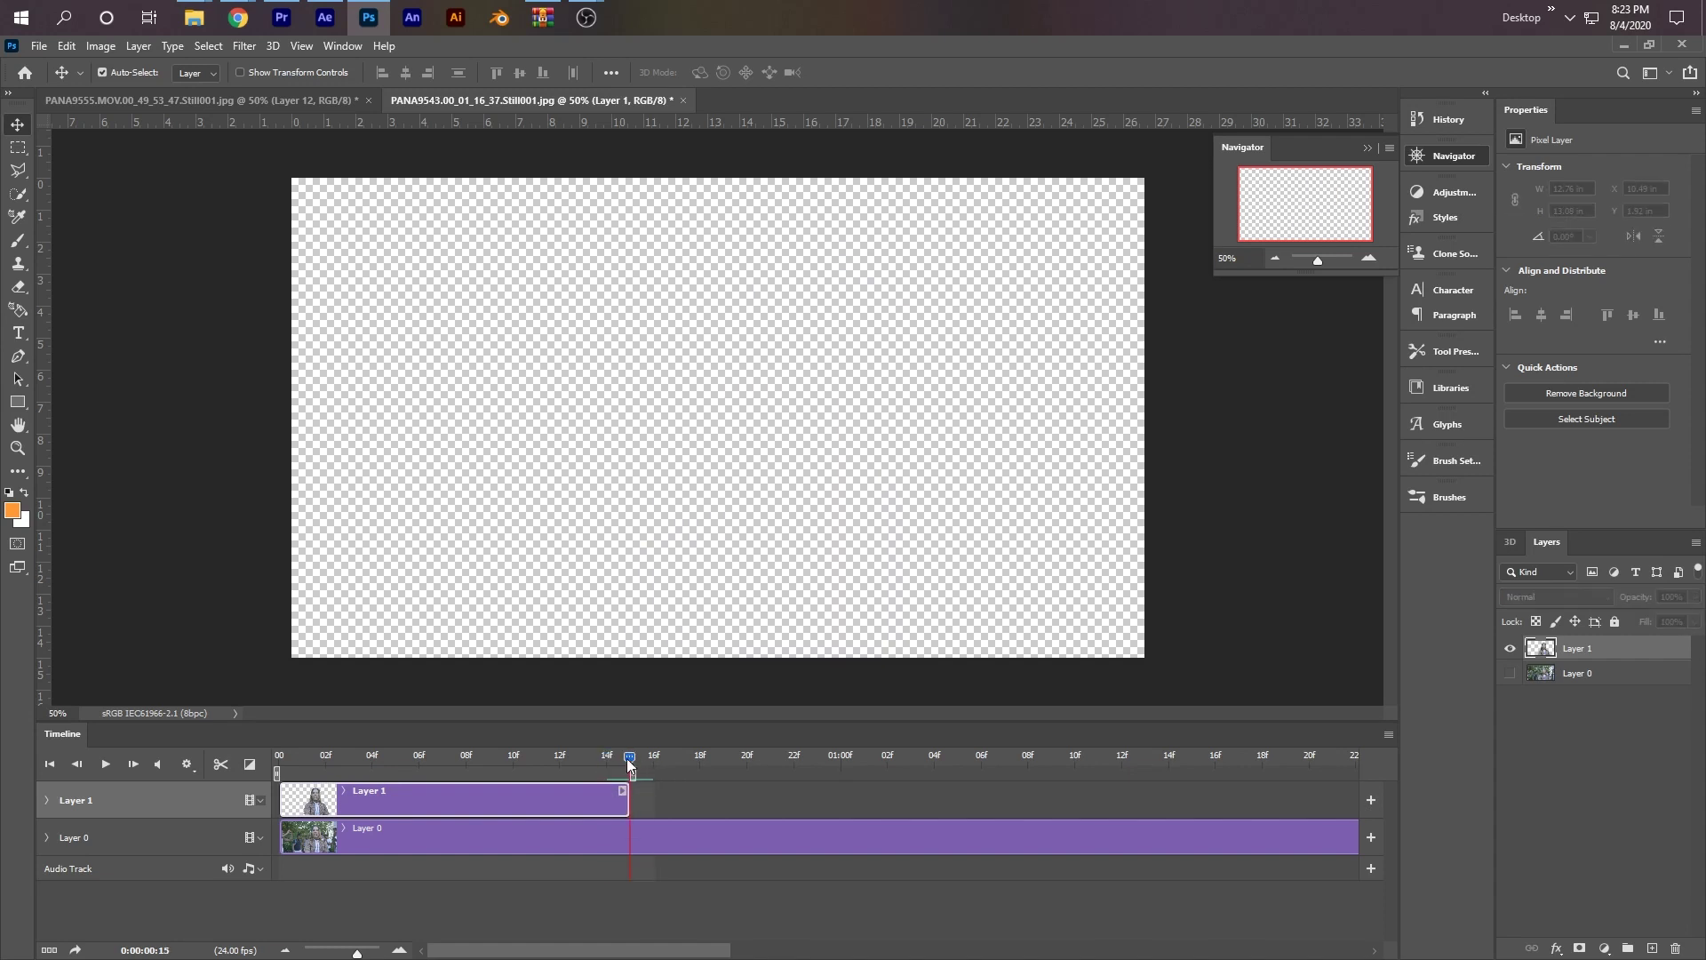
drag(626, 759, 559, 754)
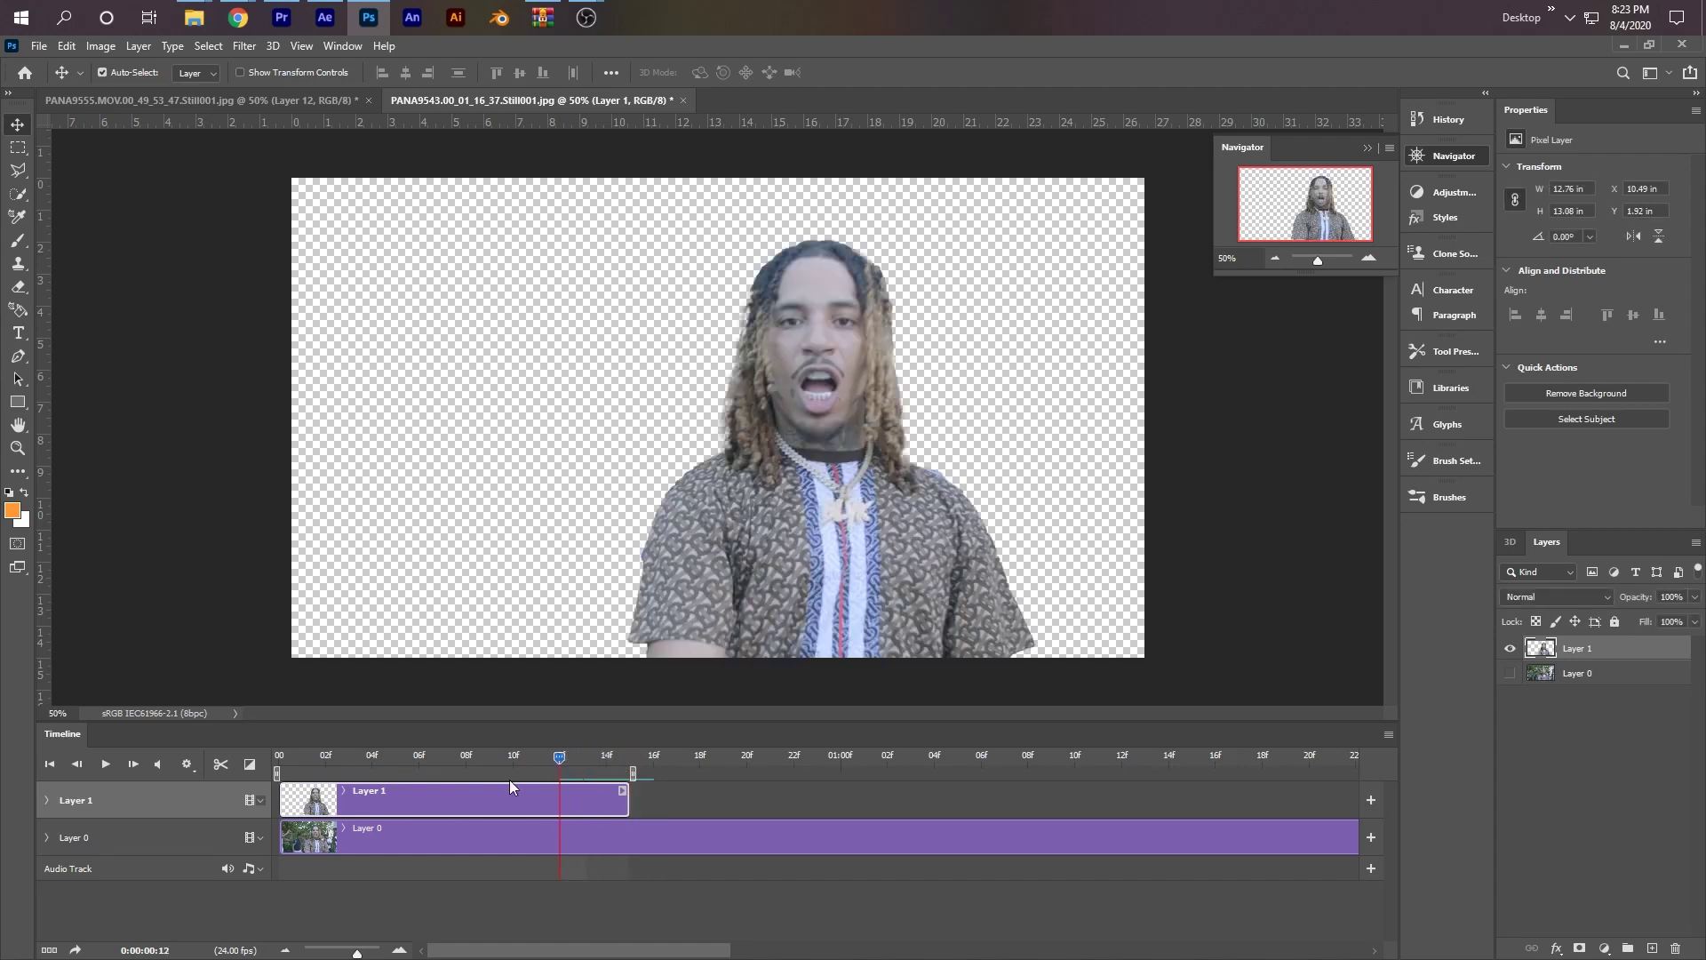
click(220, 764)
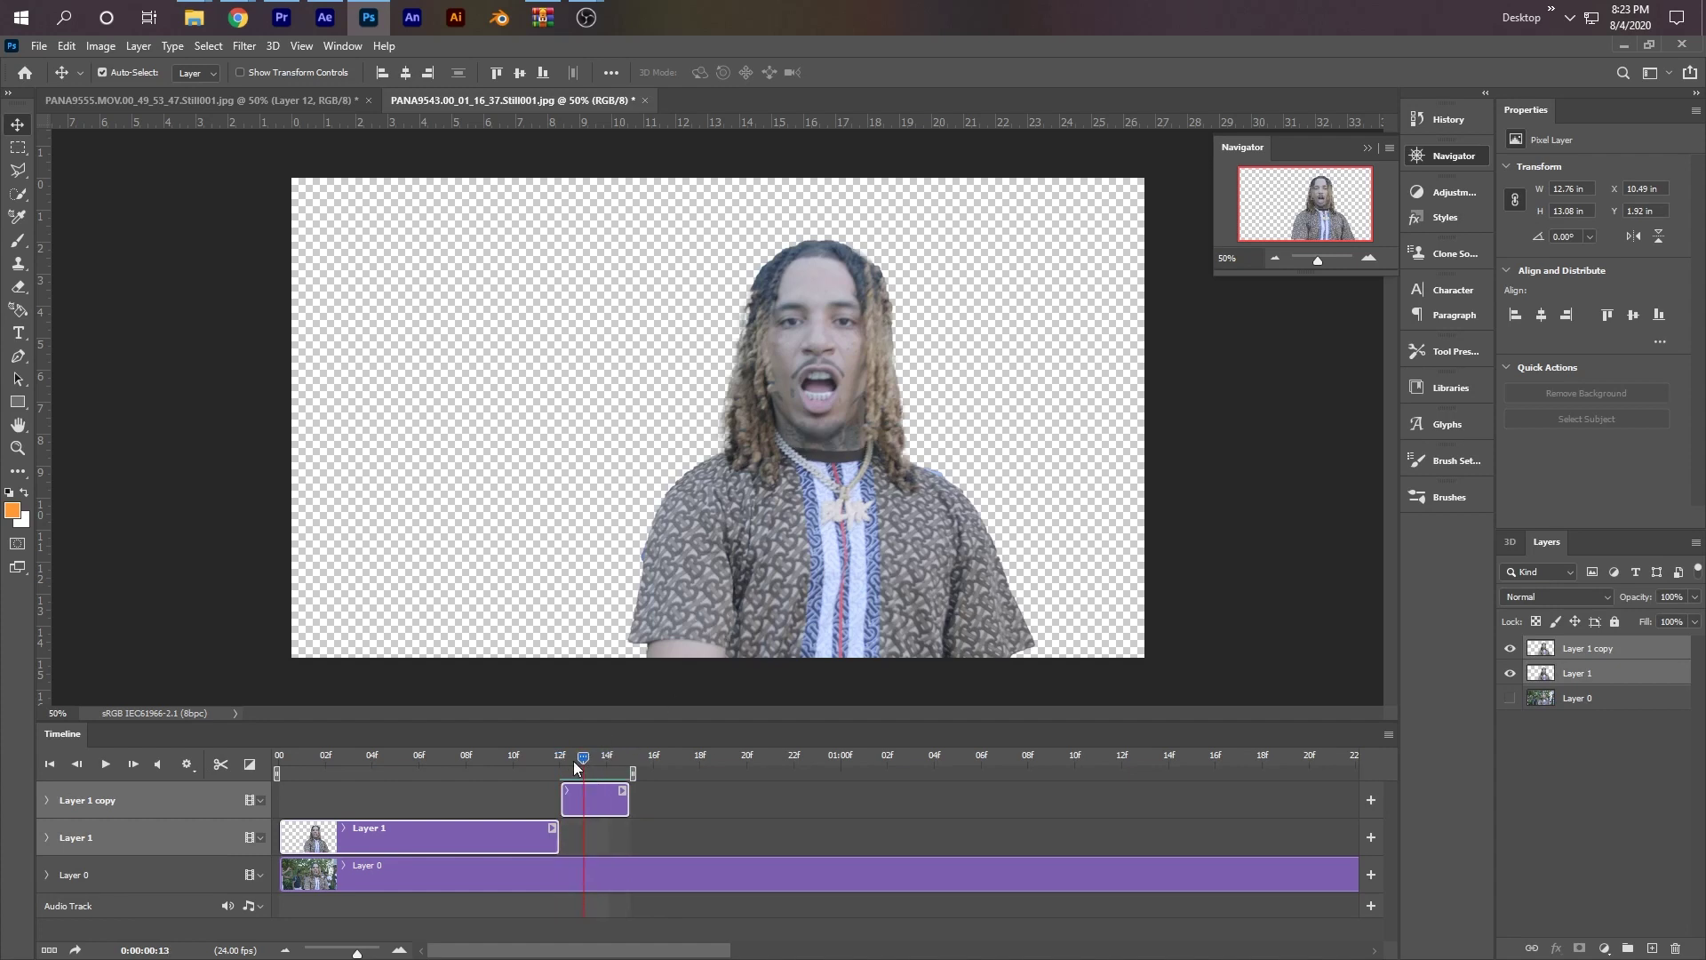
- Split the Layer 1 clip at frame 9
click(579, 831)
drag(560, 746, 611, 920)
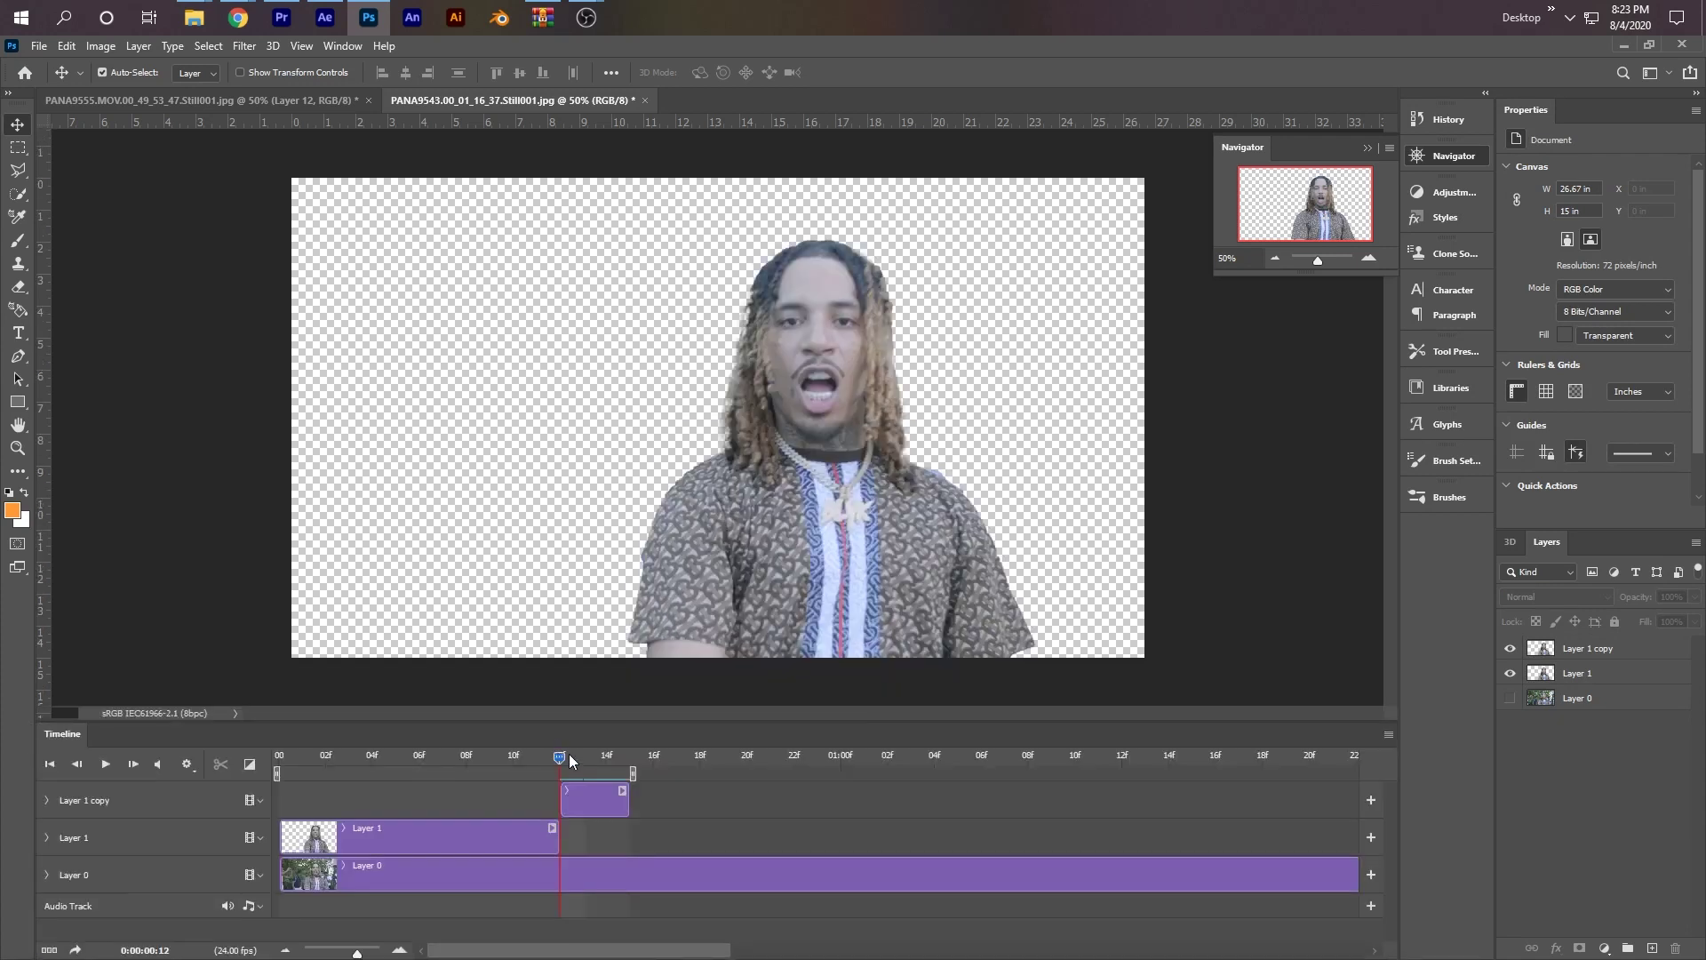
drag(568, 754, 492, 758)
click(371, 844)
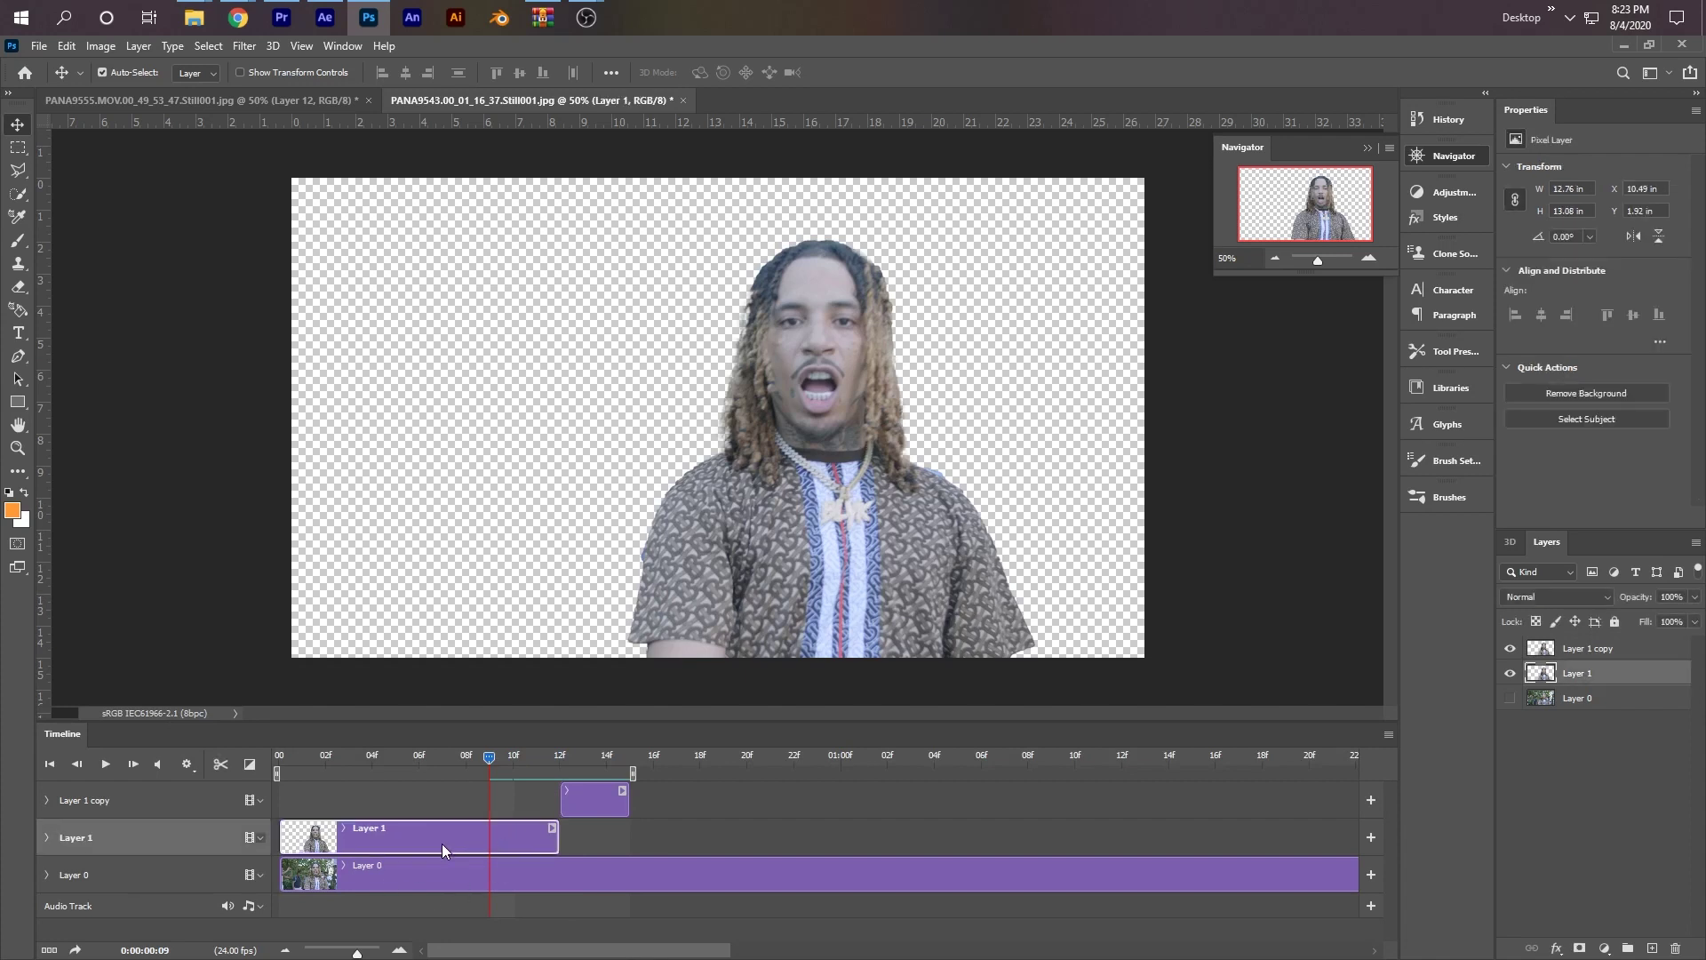
click(218, 764)
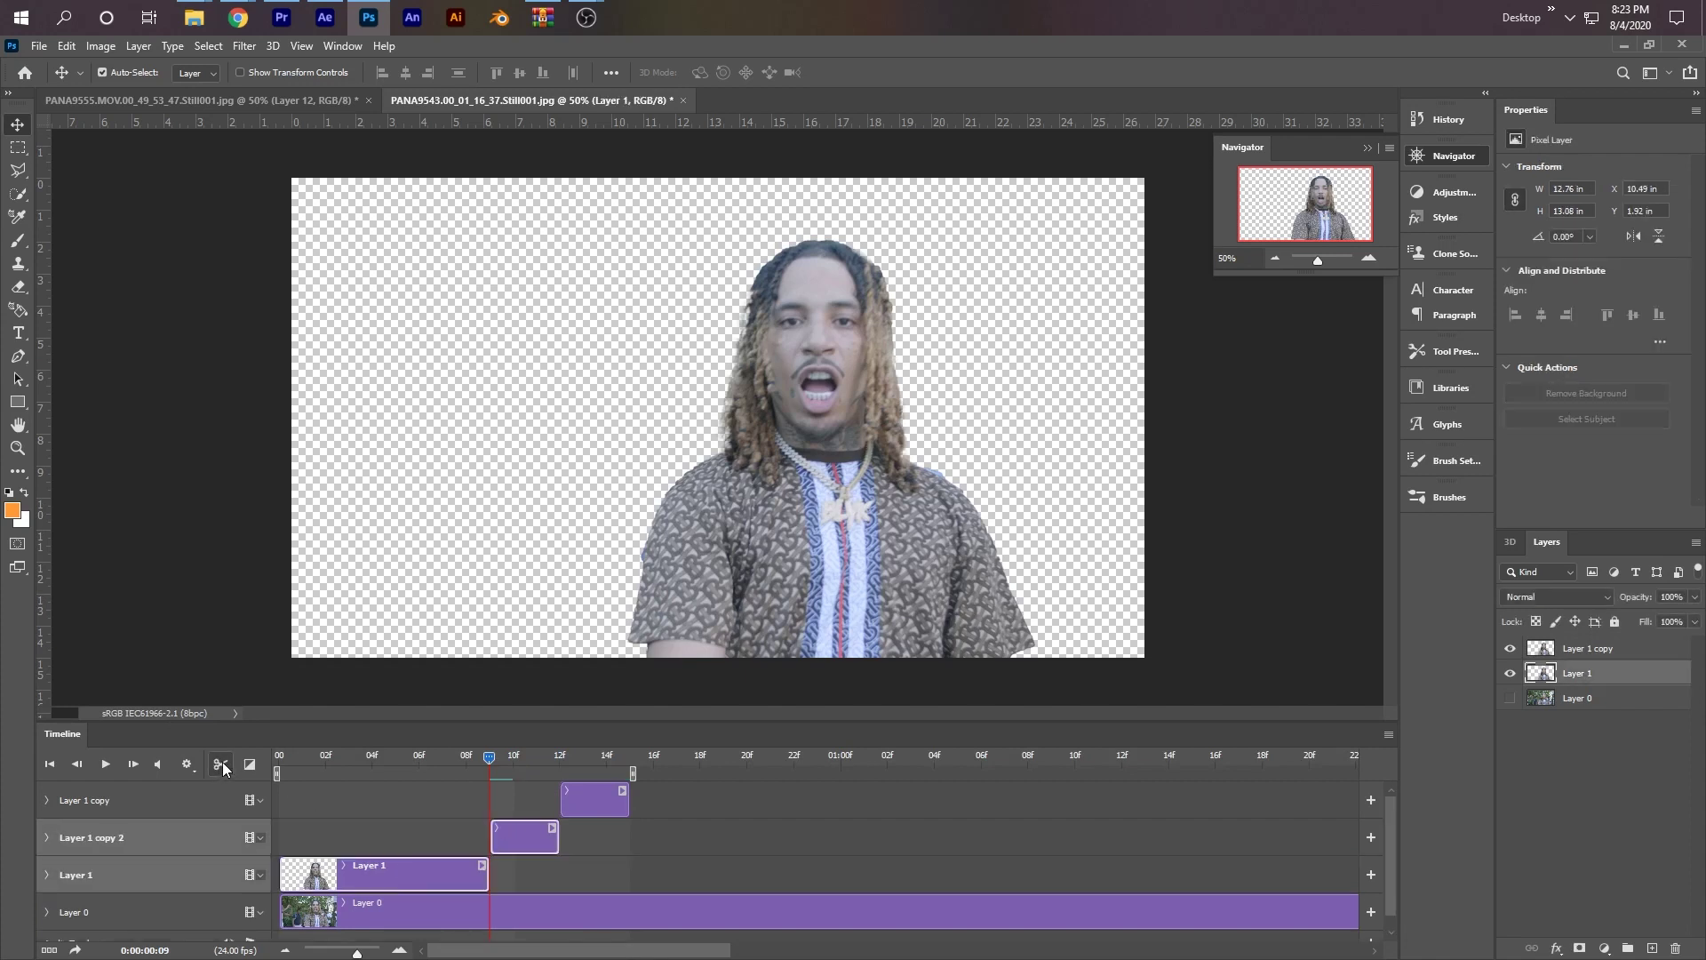
- Outline the man's head above the mouth on Layer 1 copy 2 with the Polygonal Lasso at frame 10
click(502, 761)
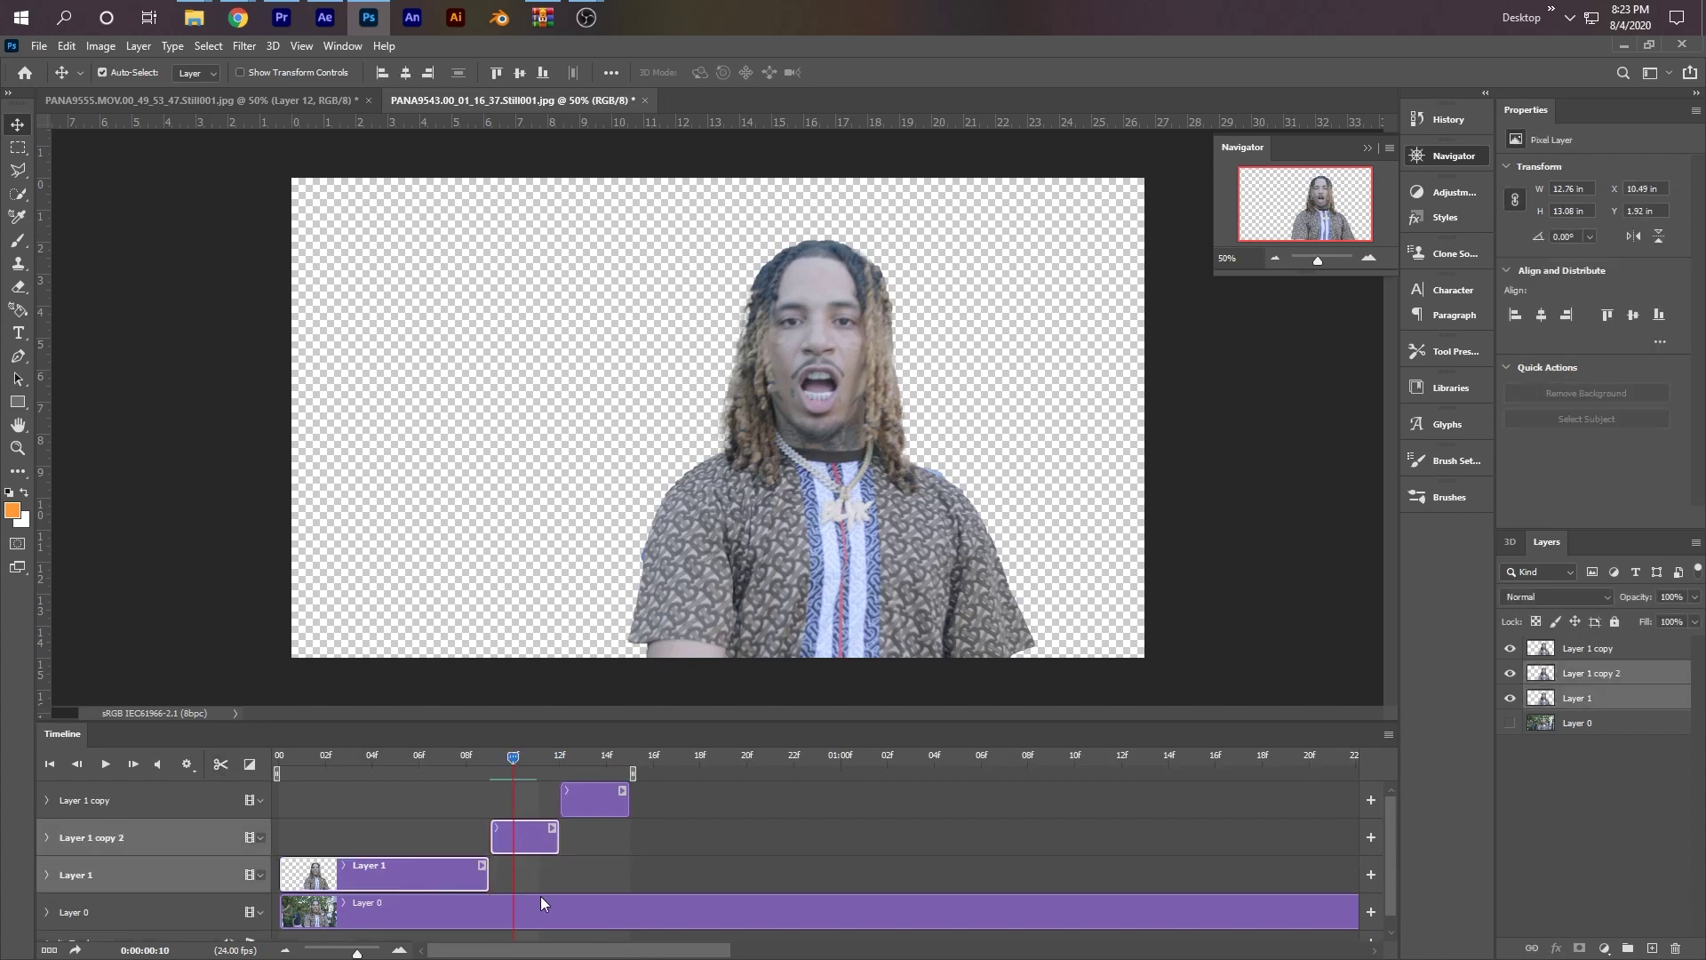
click(545, 841)
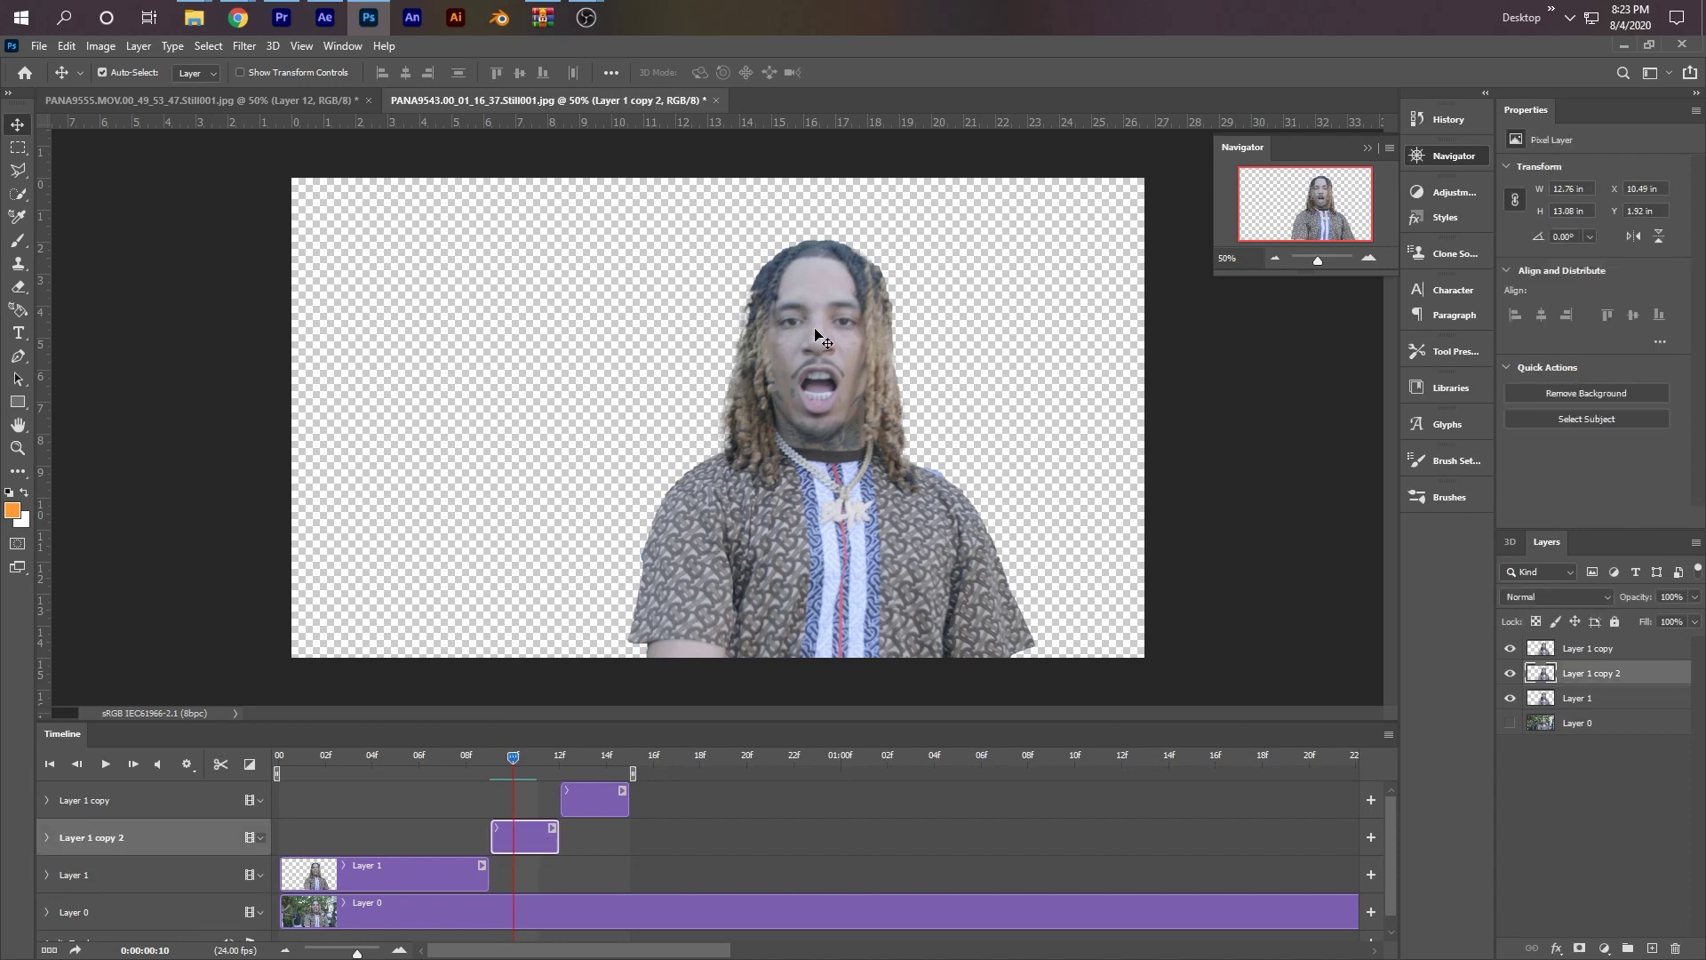
click(18, 170)
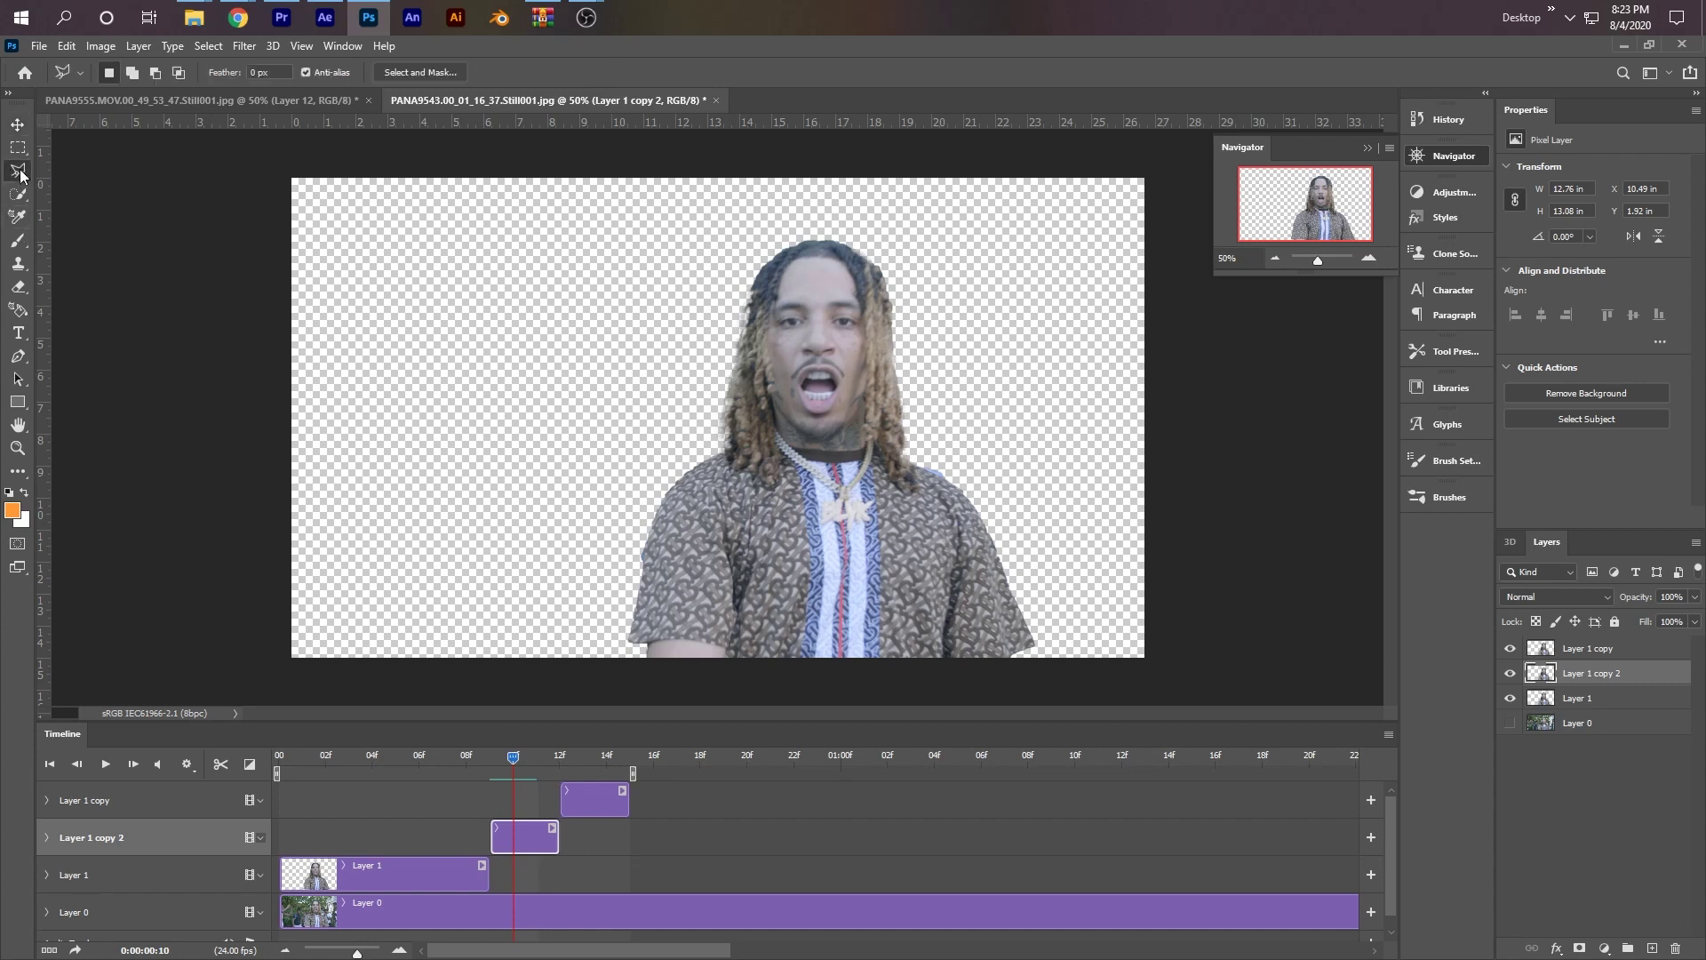
right_click(20, 171)
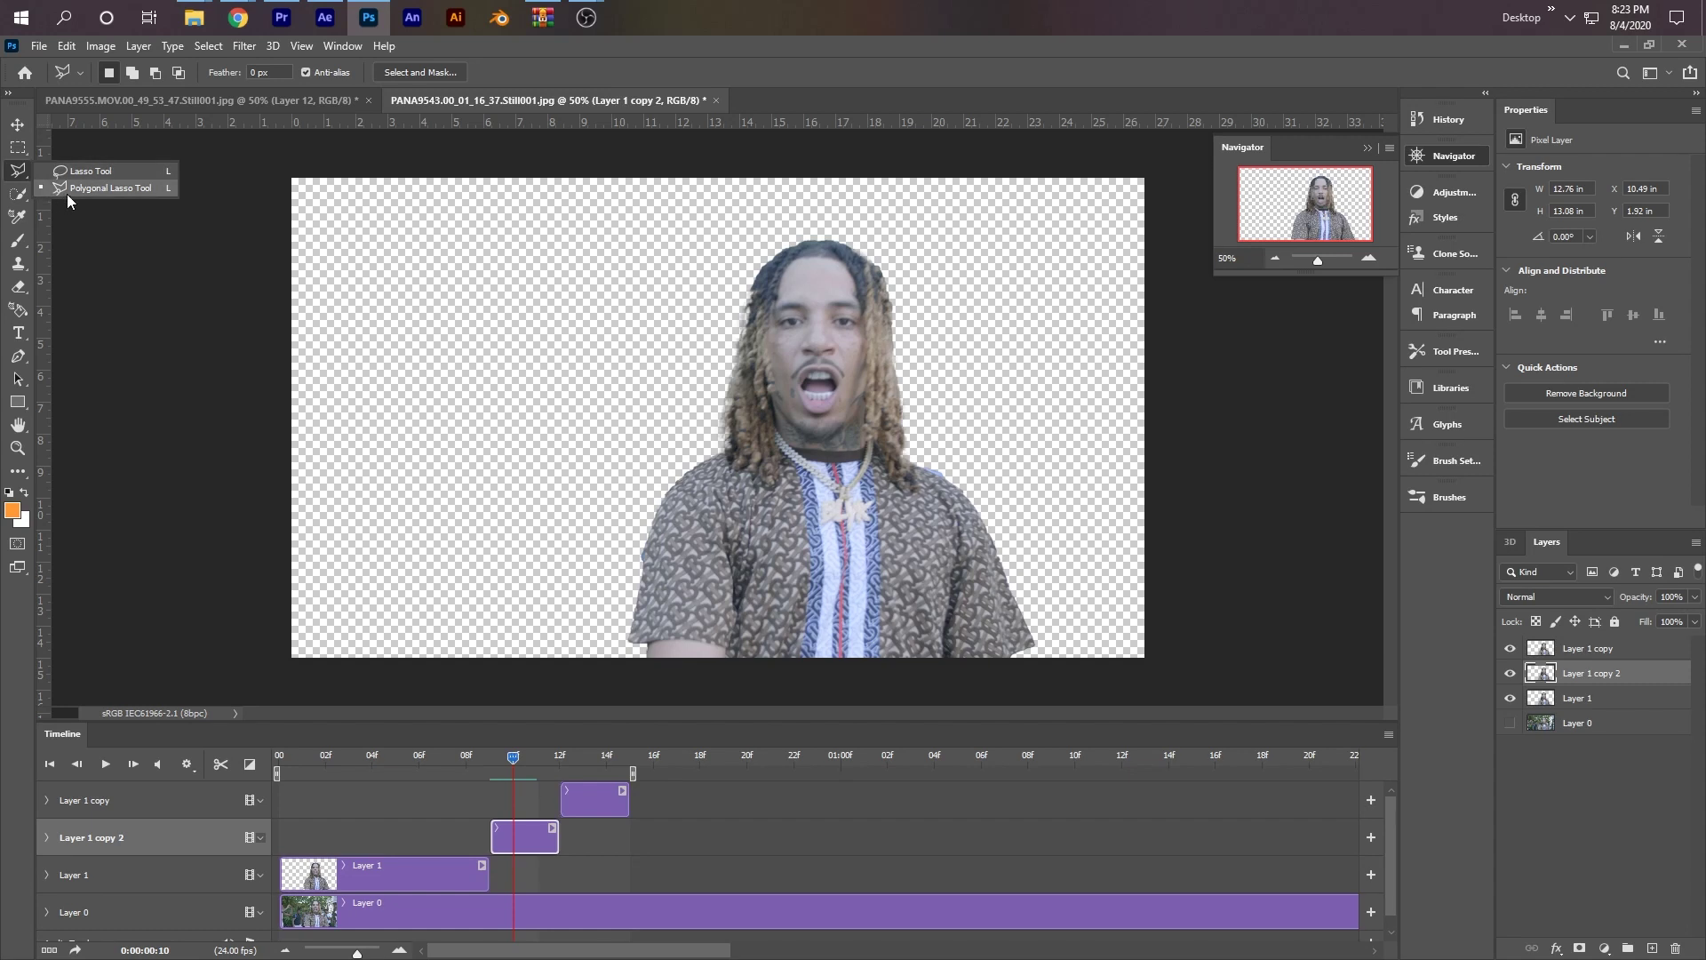
click(98, 189)
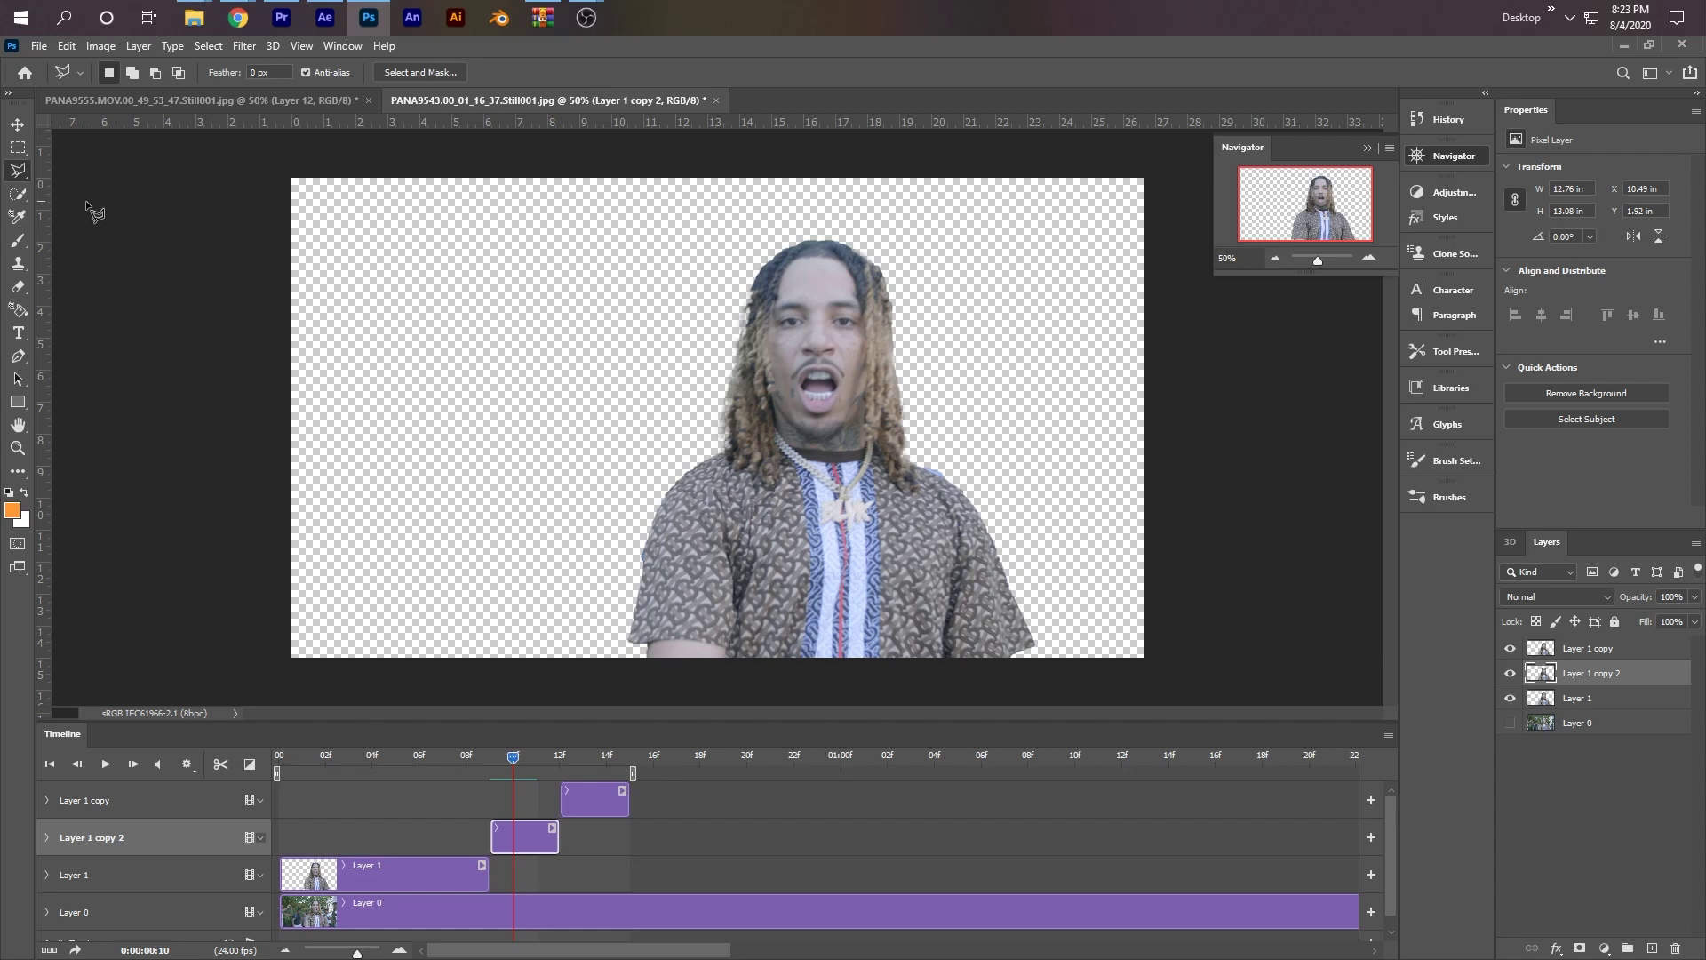
click(720, 301)
click(721, 341)
click(950, 371)
click(973, 224)
click(809, 217)
click(677, 232)
click(709, 303)
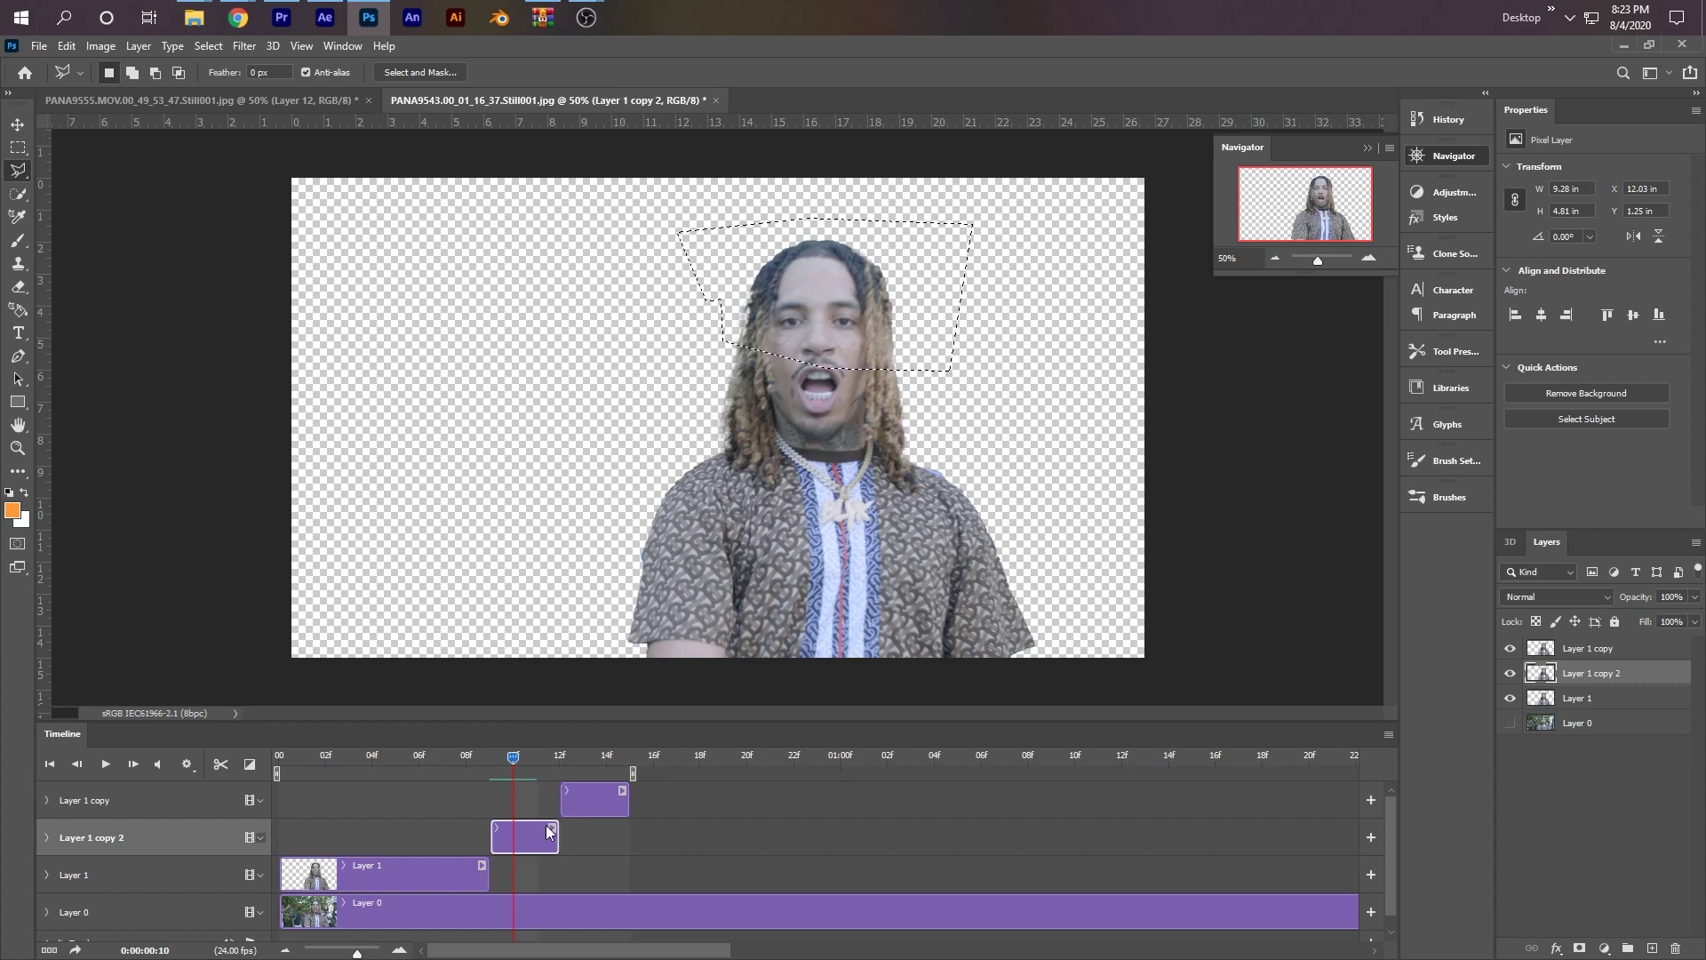
- Flip the selected head piece upside down with Free Transform, scaled to about -111%, and place it over the lower face
right_click(797, 311)
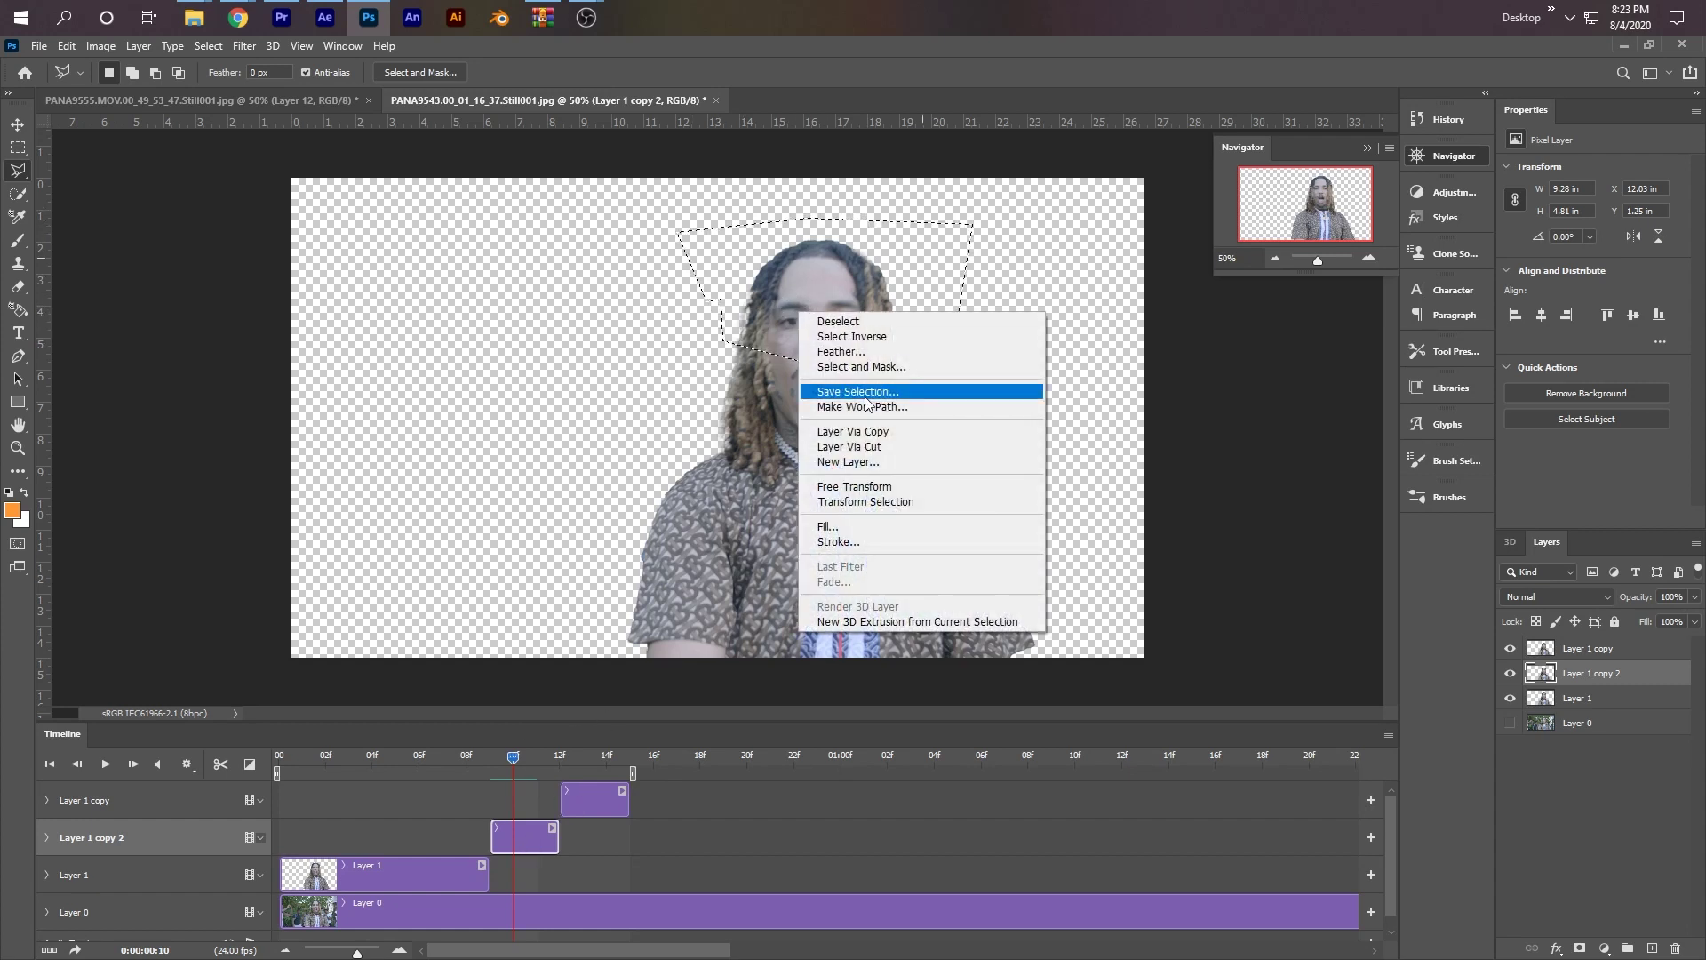
click(886, 495)
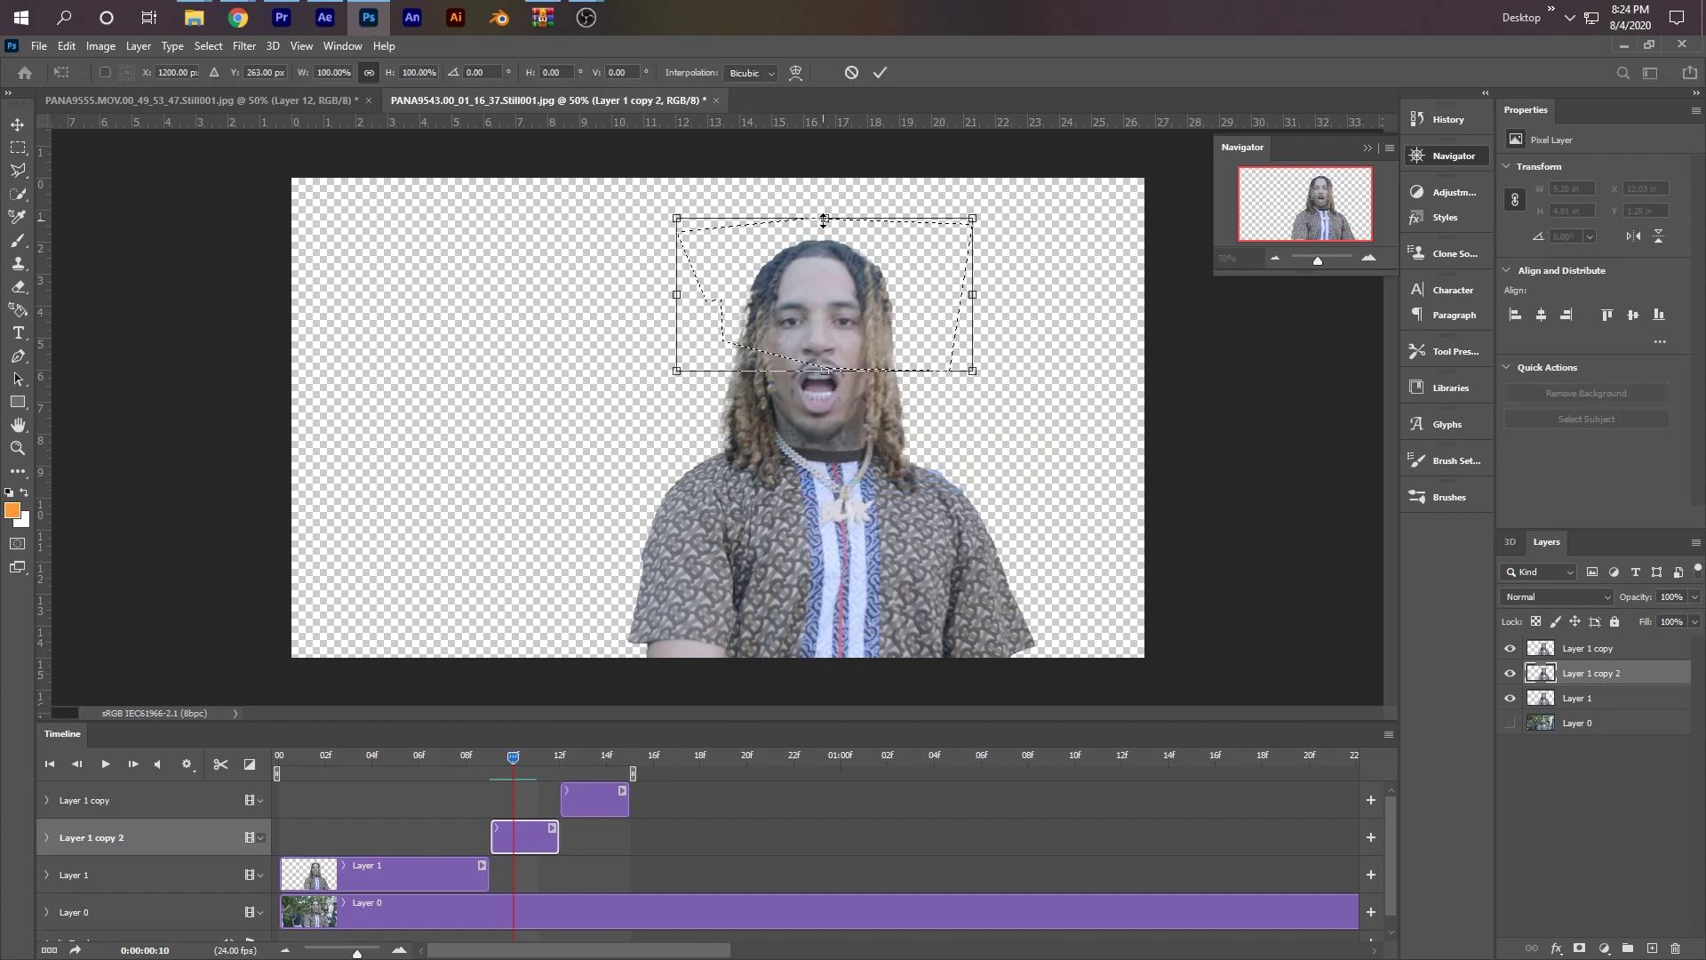
drag(824, 220, 825, 541)
drag(842, 456, 822, 430)
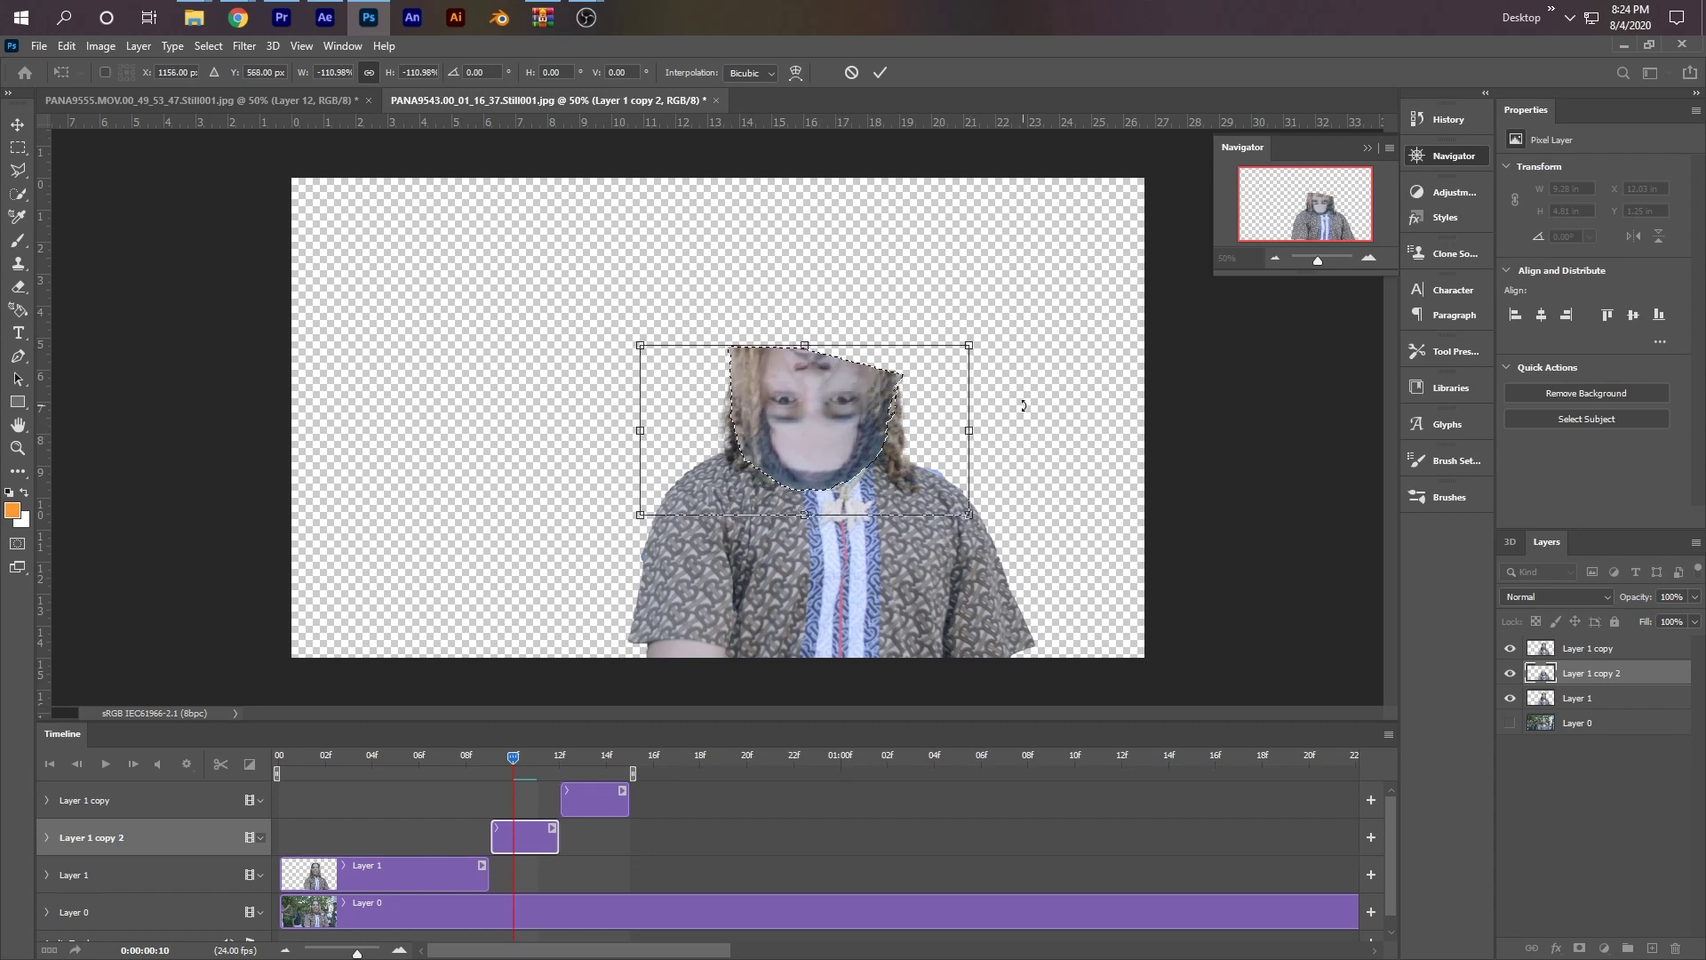
key(Return)
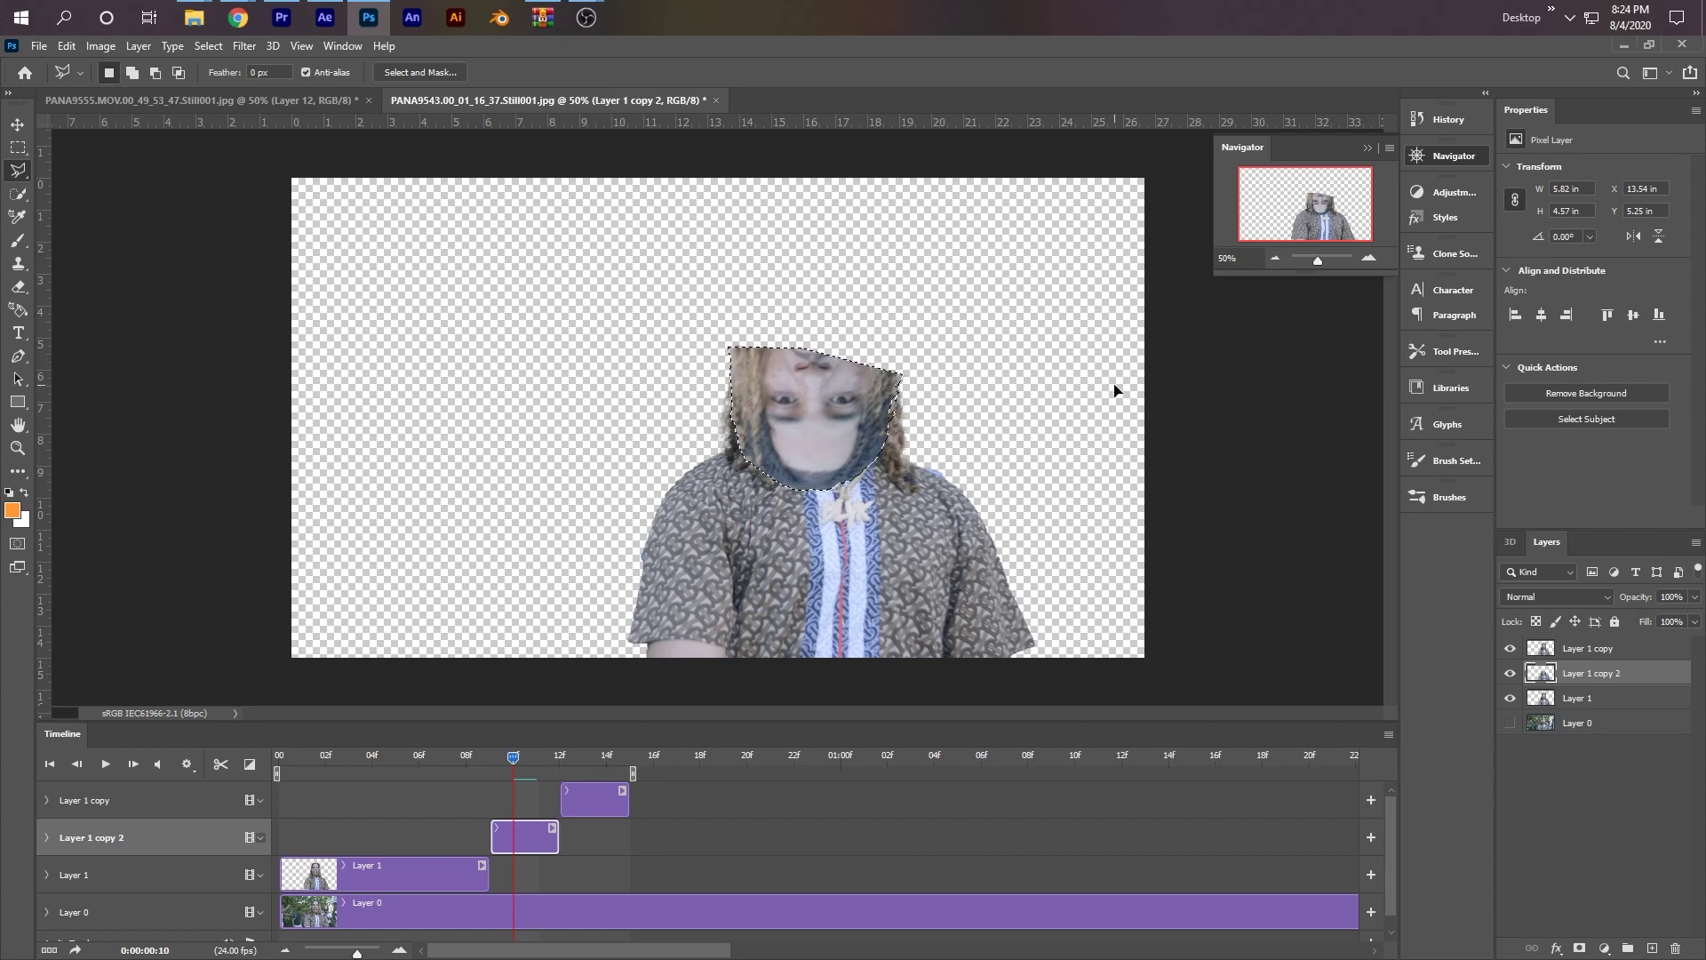
- Copy the flipped head piece to a new layer and move its clip to start at frame 9
key(ctrl+j)
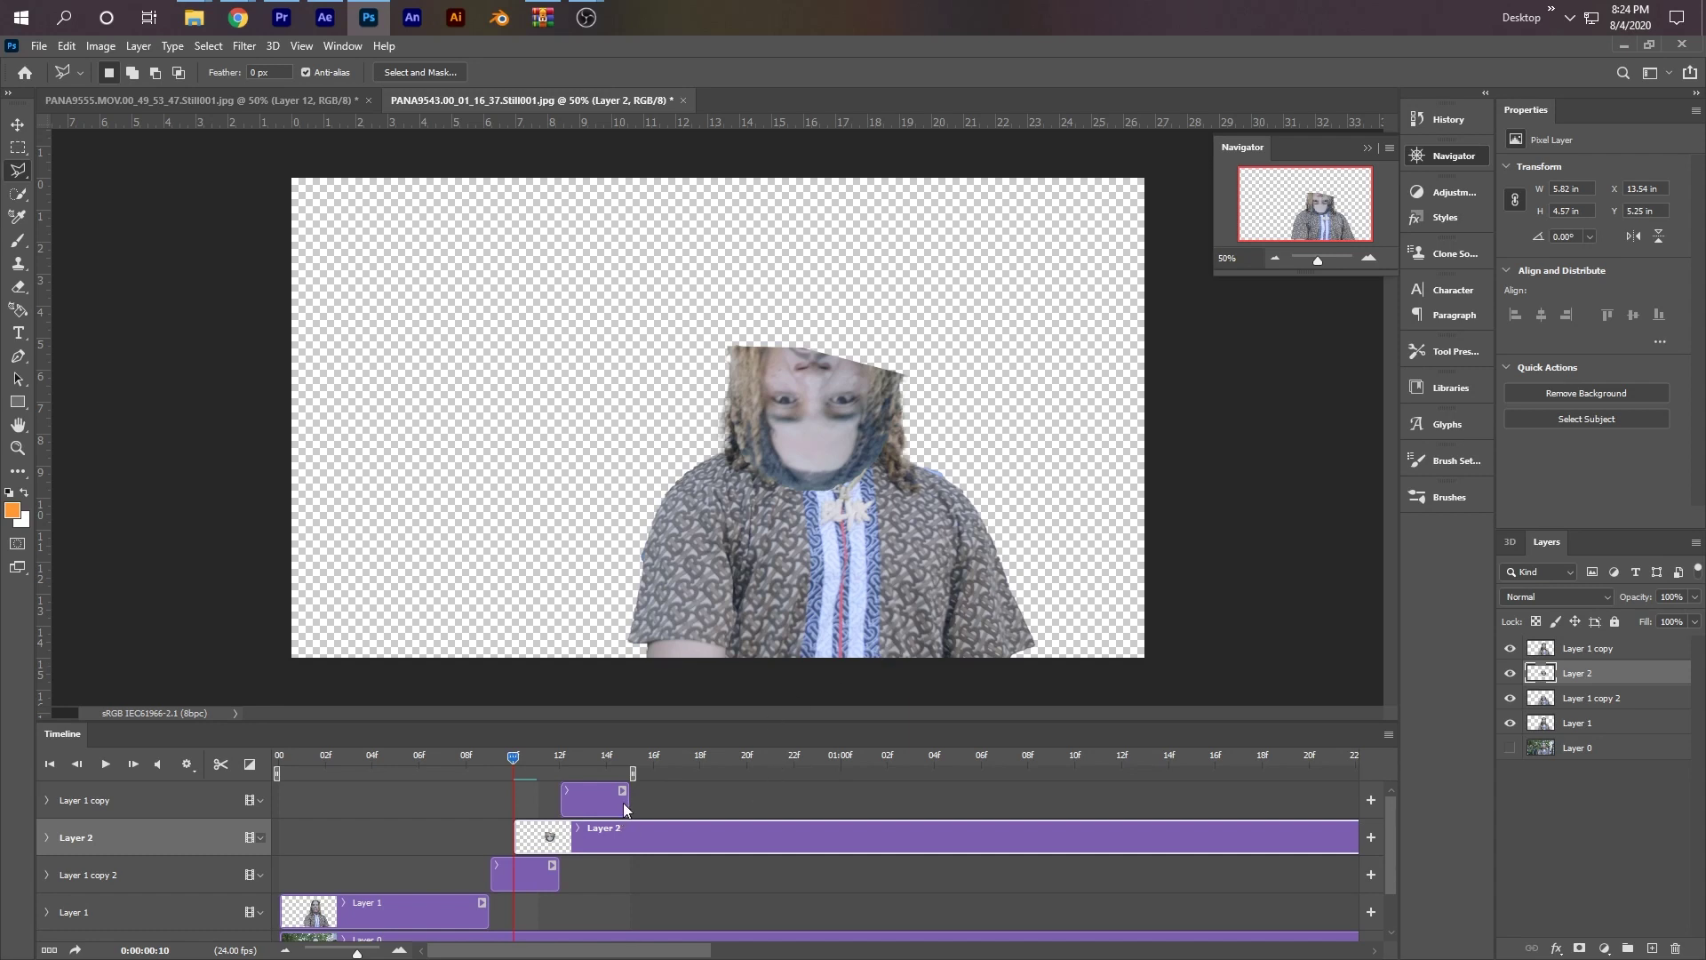
key(v)
drag(613, 837, 584, 836)
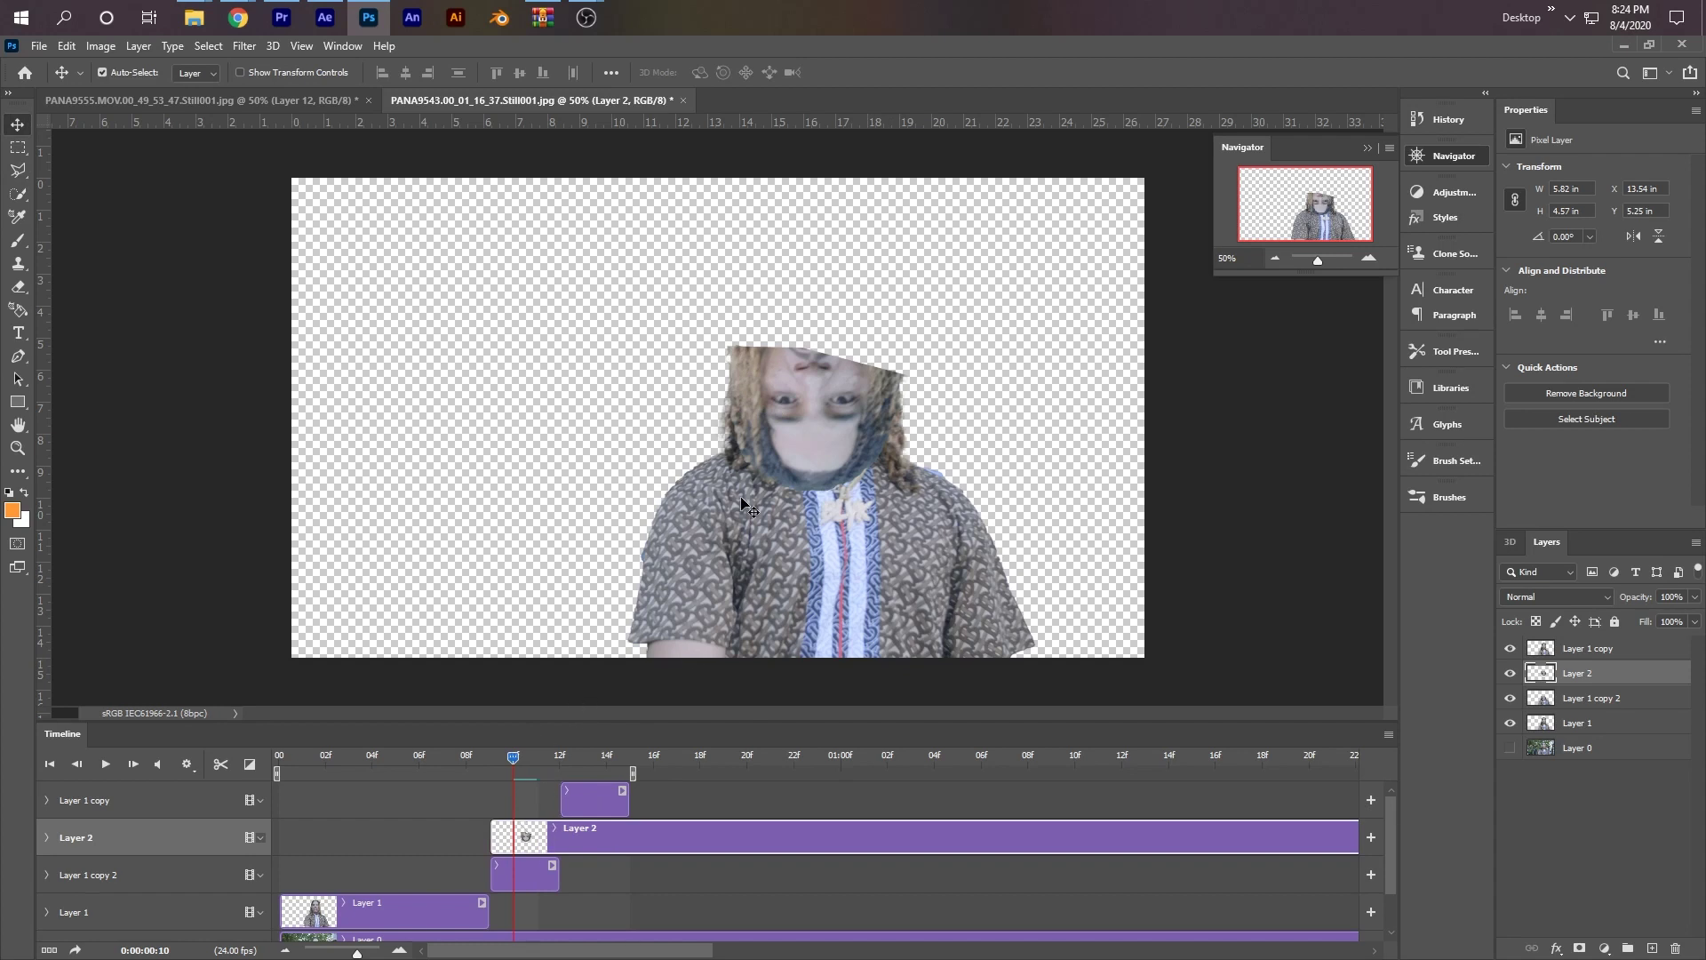
- Split the Layer 2 clip at frame 12 and delete the part after the cut
mouse_move(518, 754)
mouse_down()
mouse_move(574, 766)
mouse_move(522, 770)
mouse_up()
drag(515, 755, 558, 762)
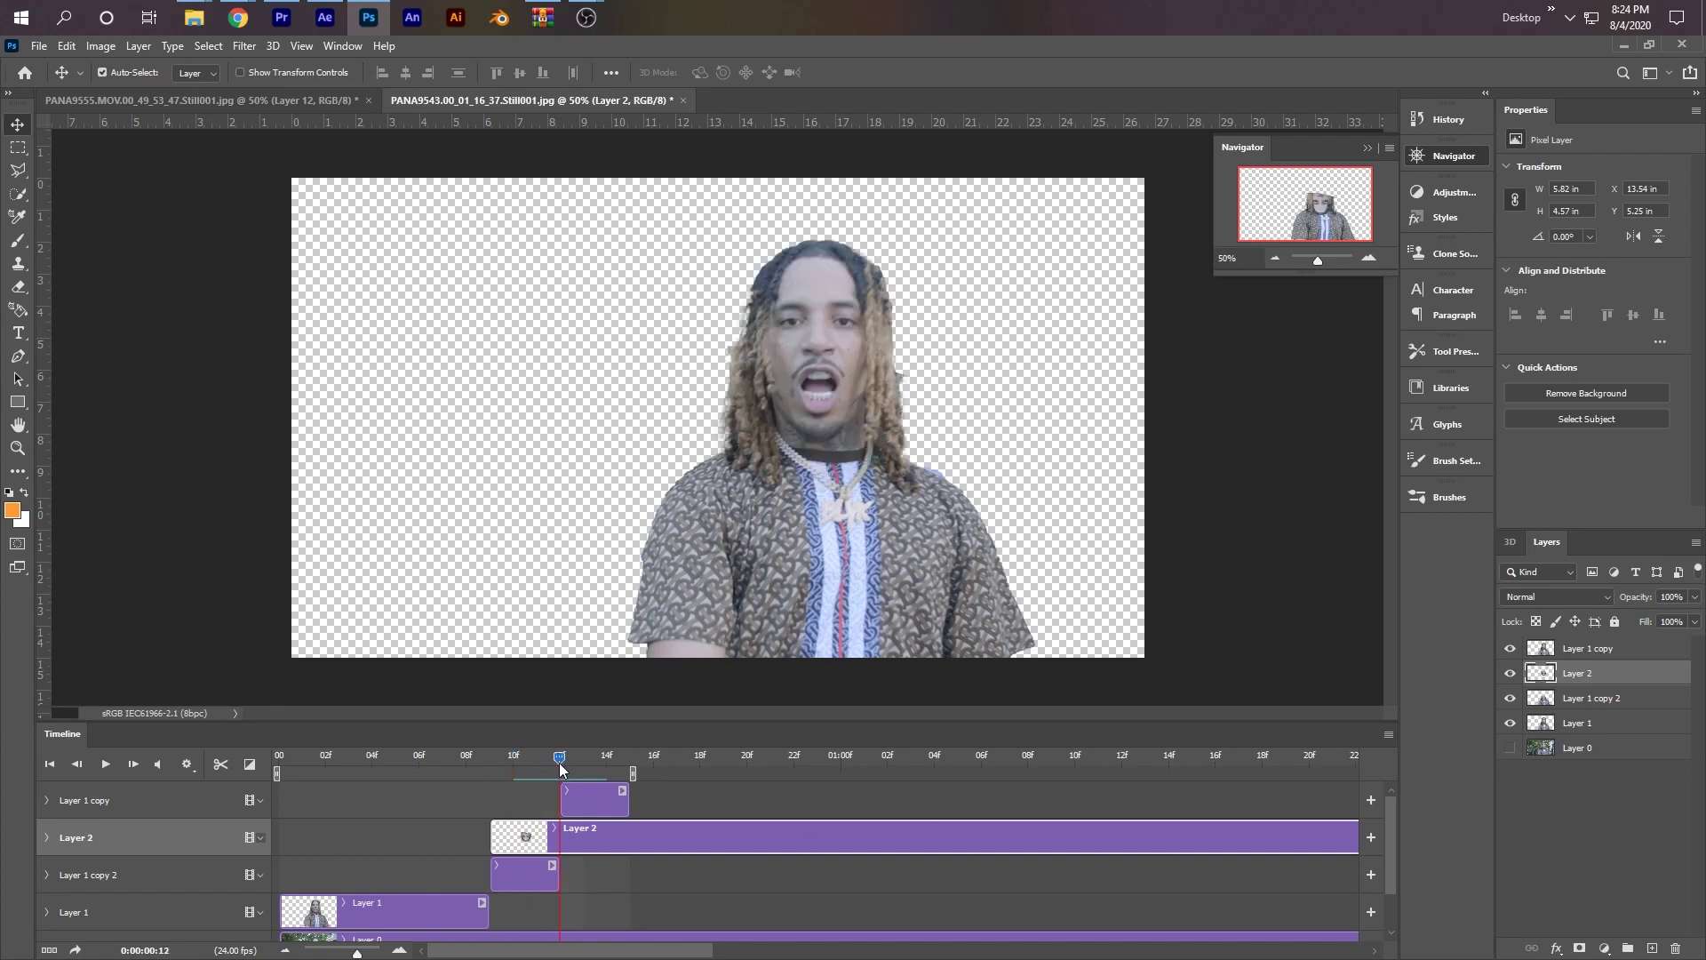
click(223, 765)
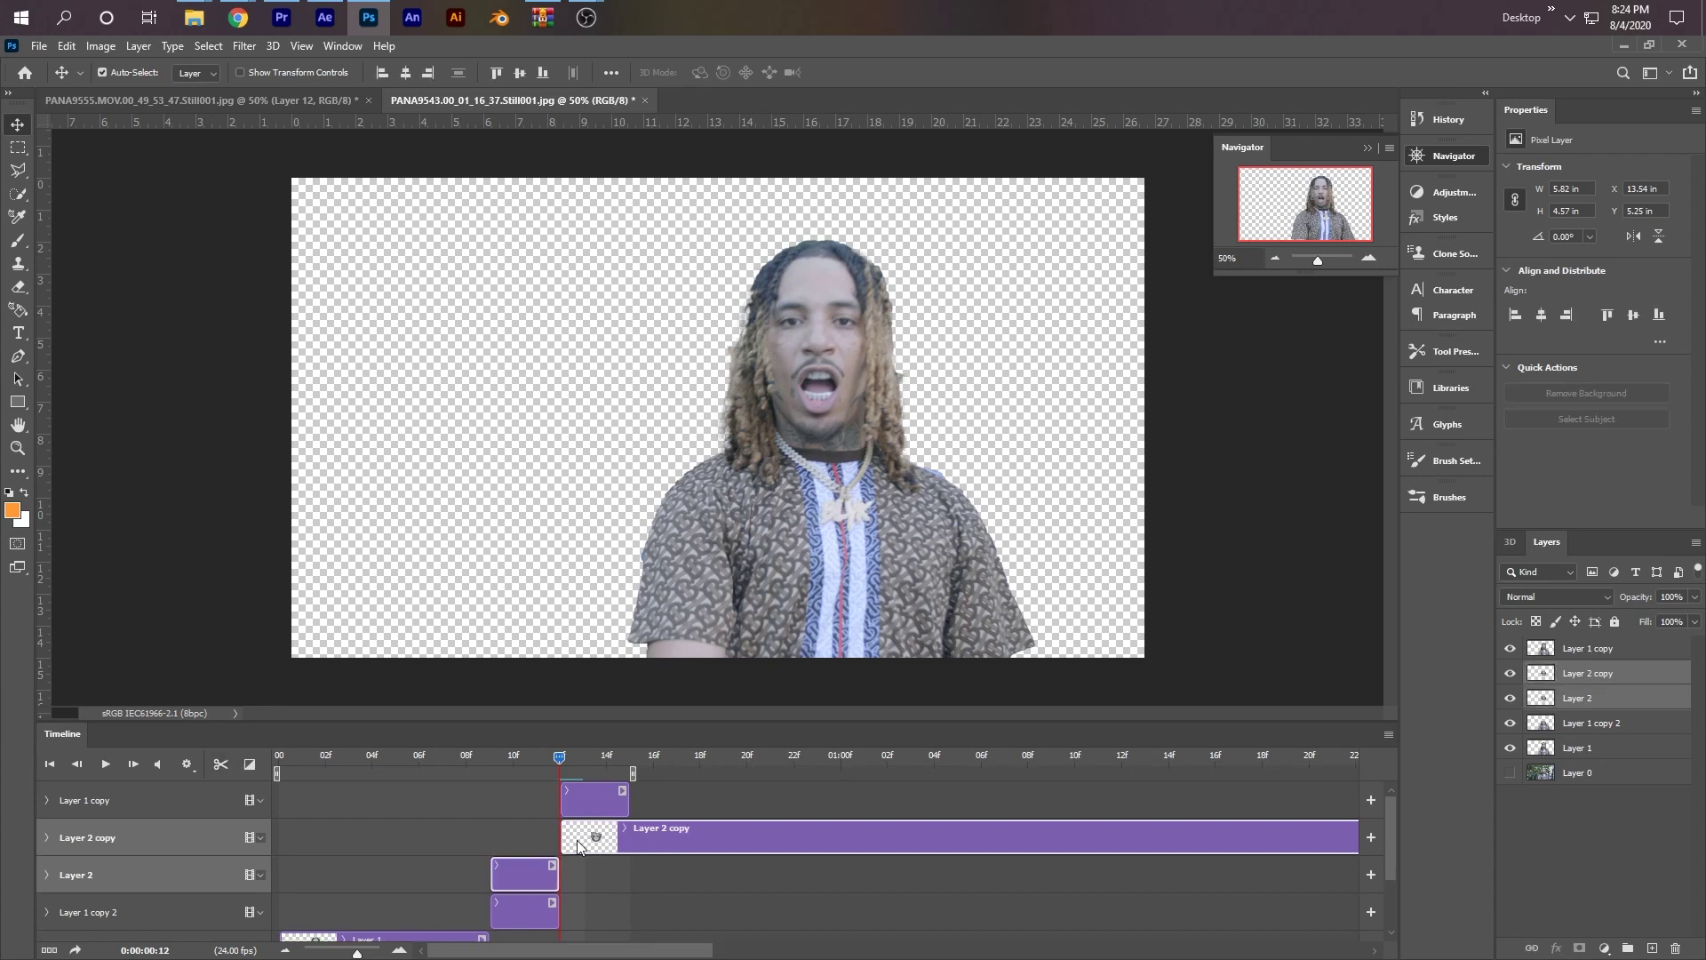
click(515, 757)
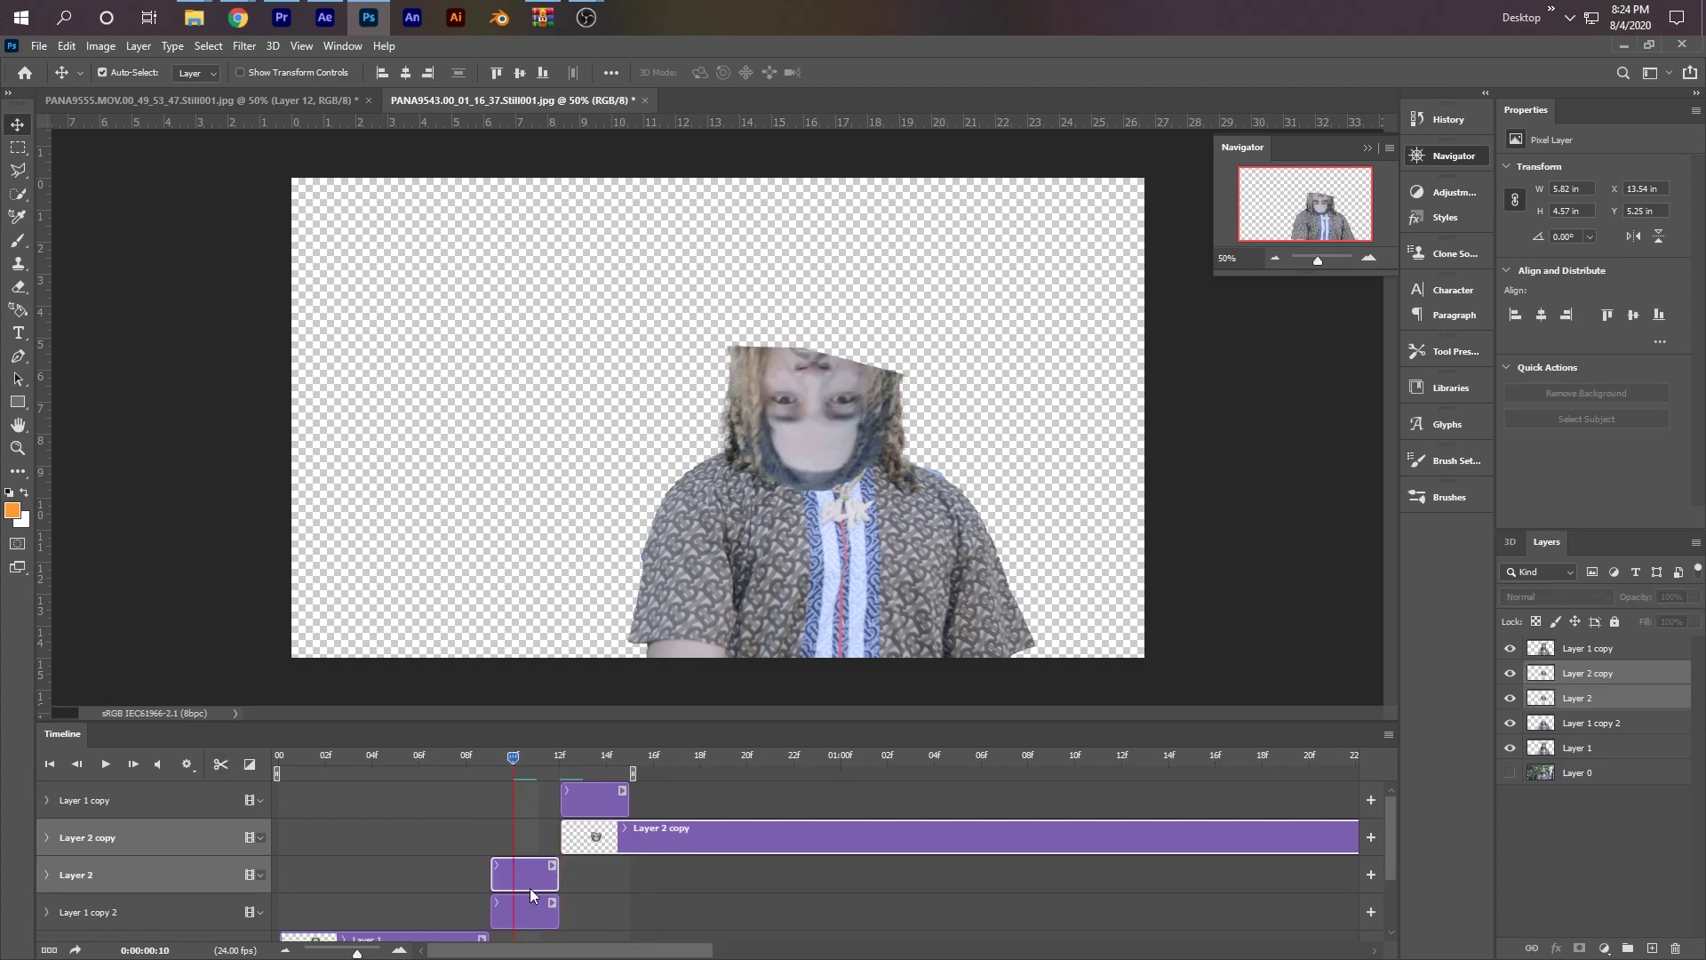
click(624, 837)
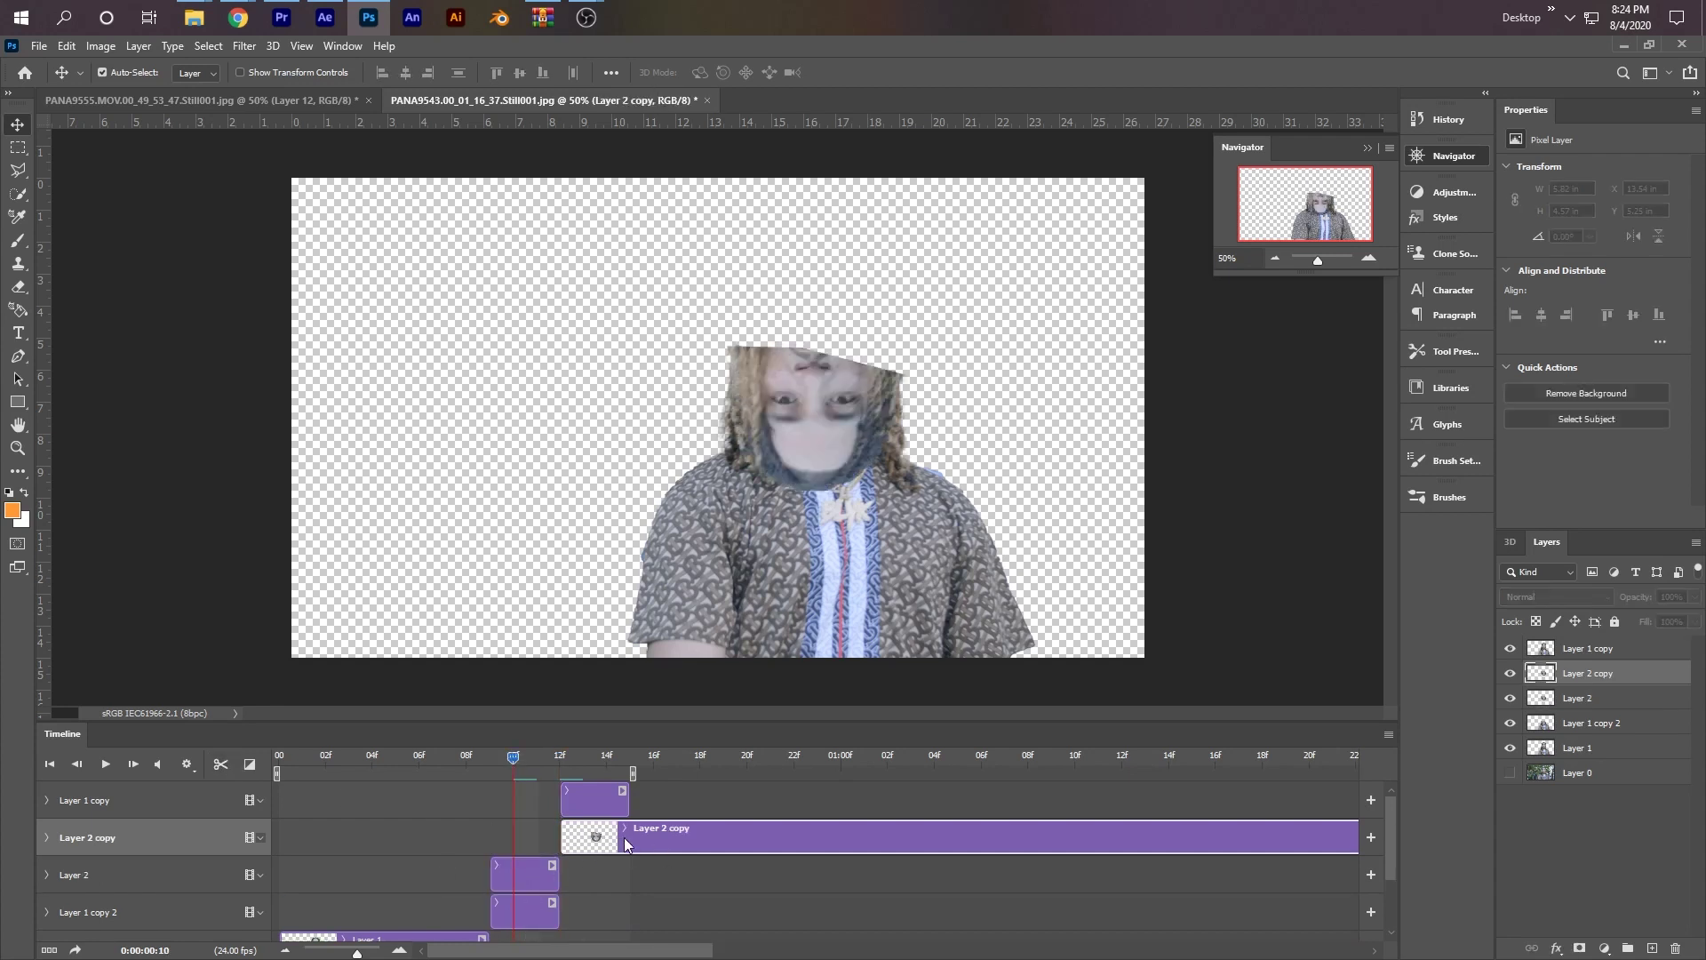
key(Delete)
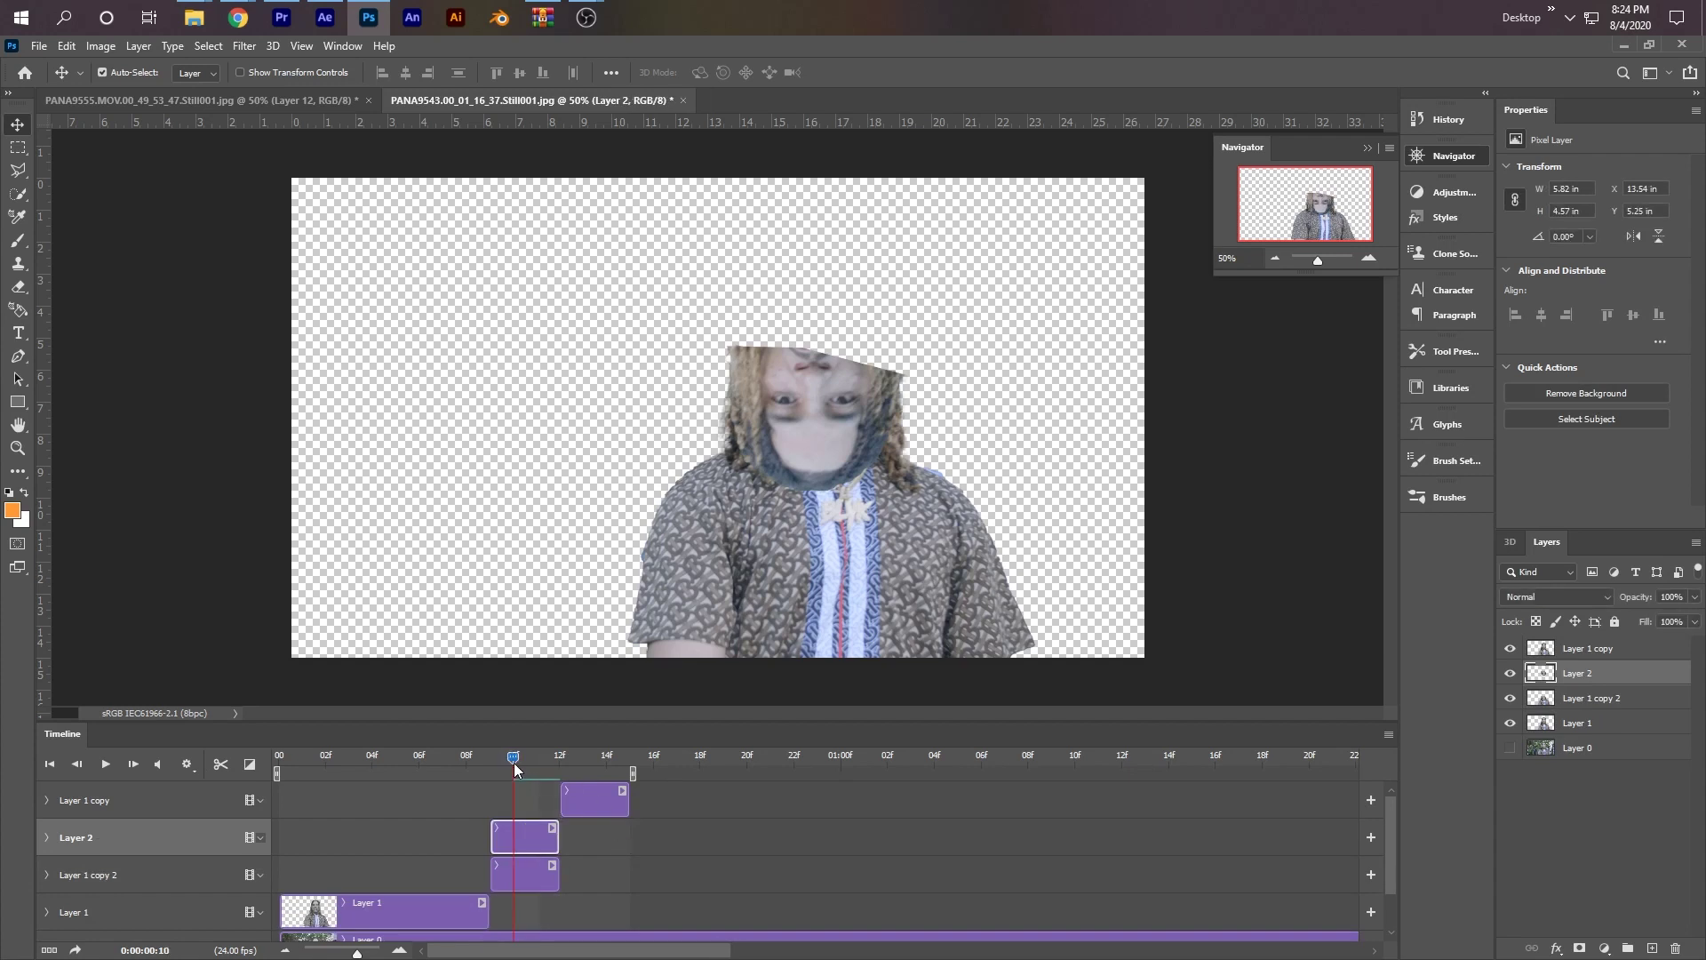
click(531, 873)
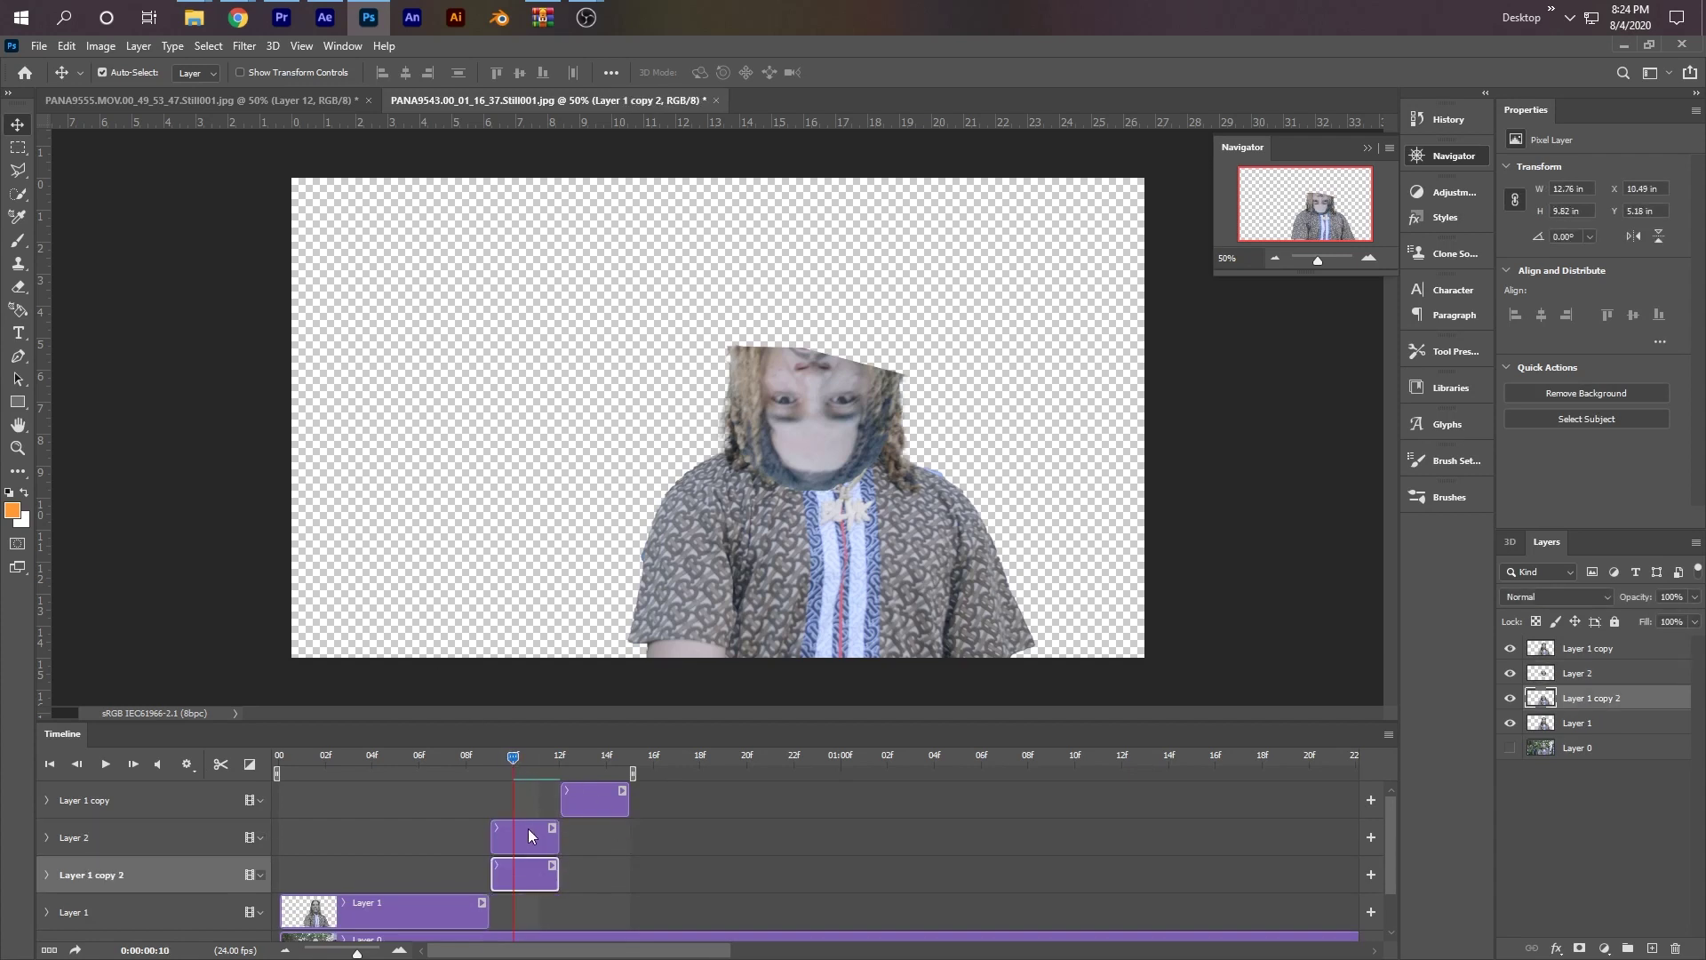
click(530, 835)
click(577, 761)
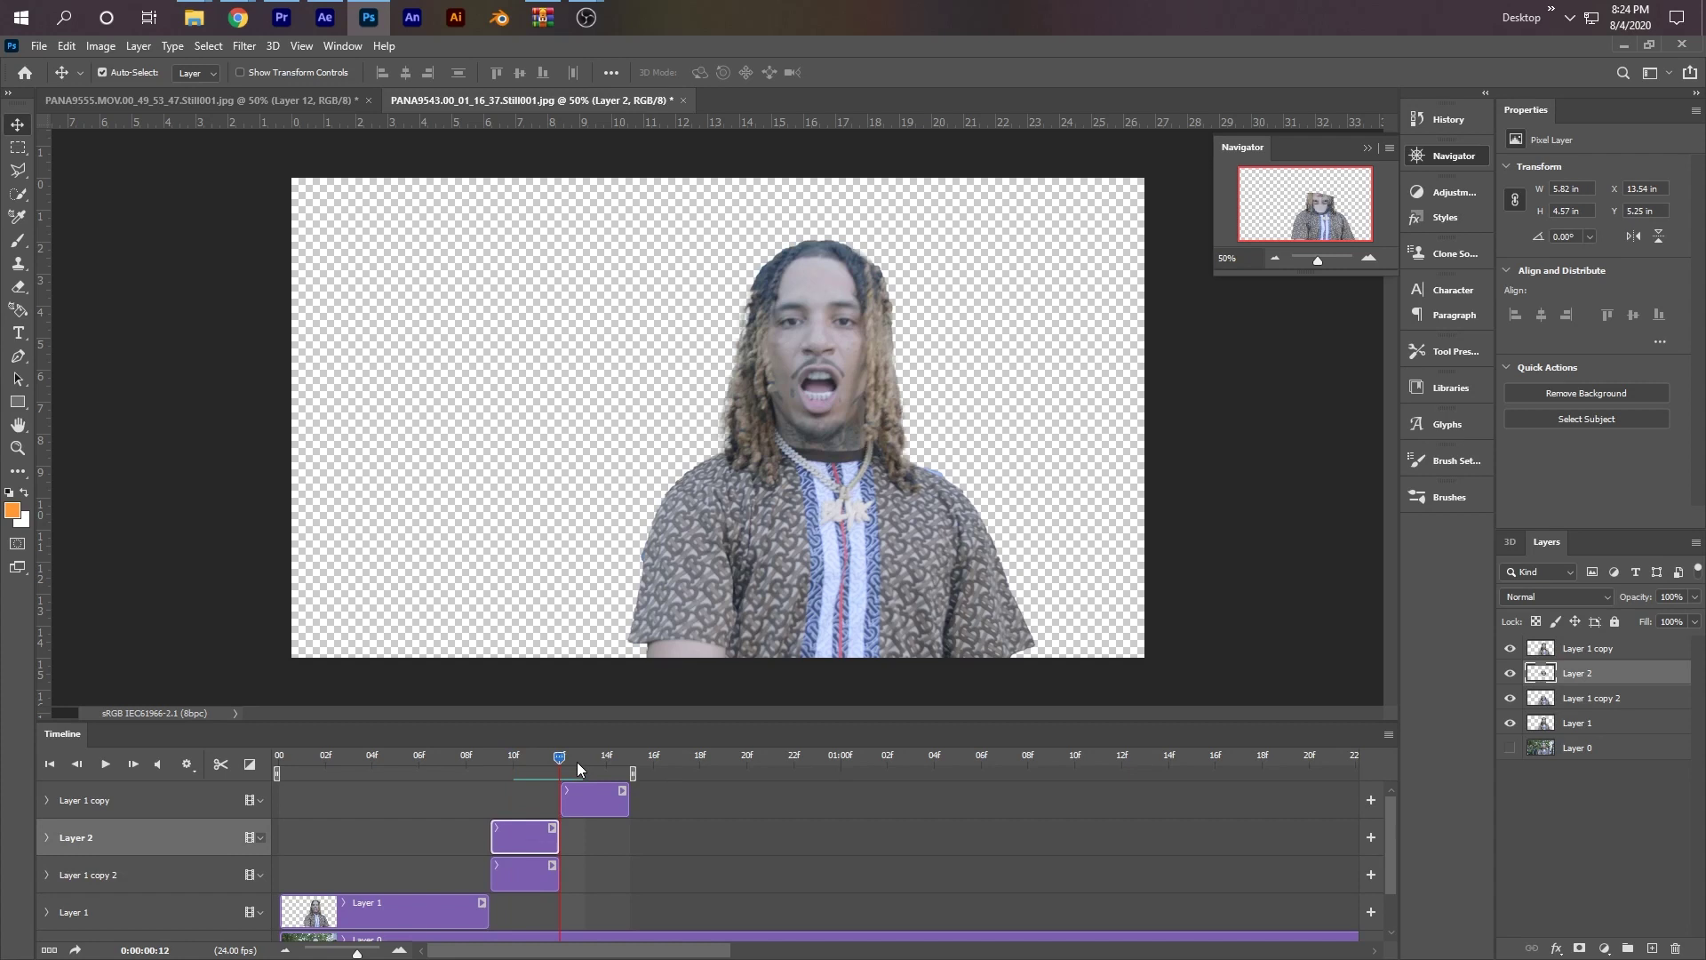
click(600, 801)
drag(583, 755, 503, 754)
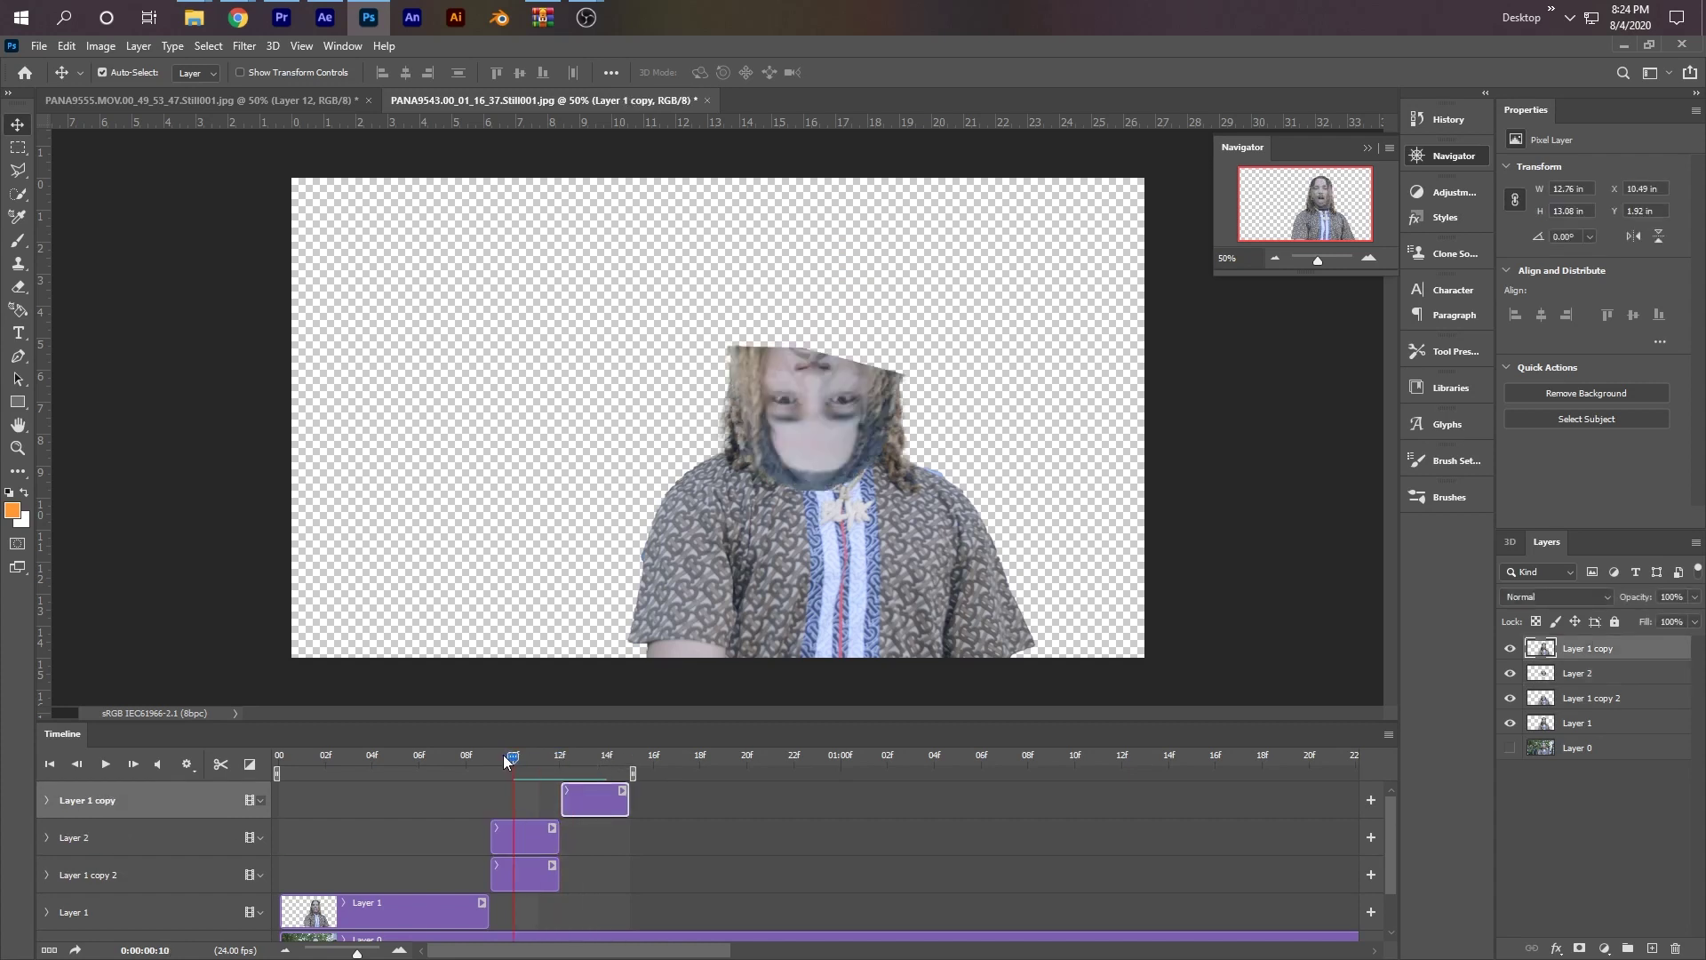
- Add a Pattern Overlay layer style to the flipped head piece on Layer 2
click(530, 840)
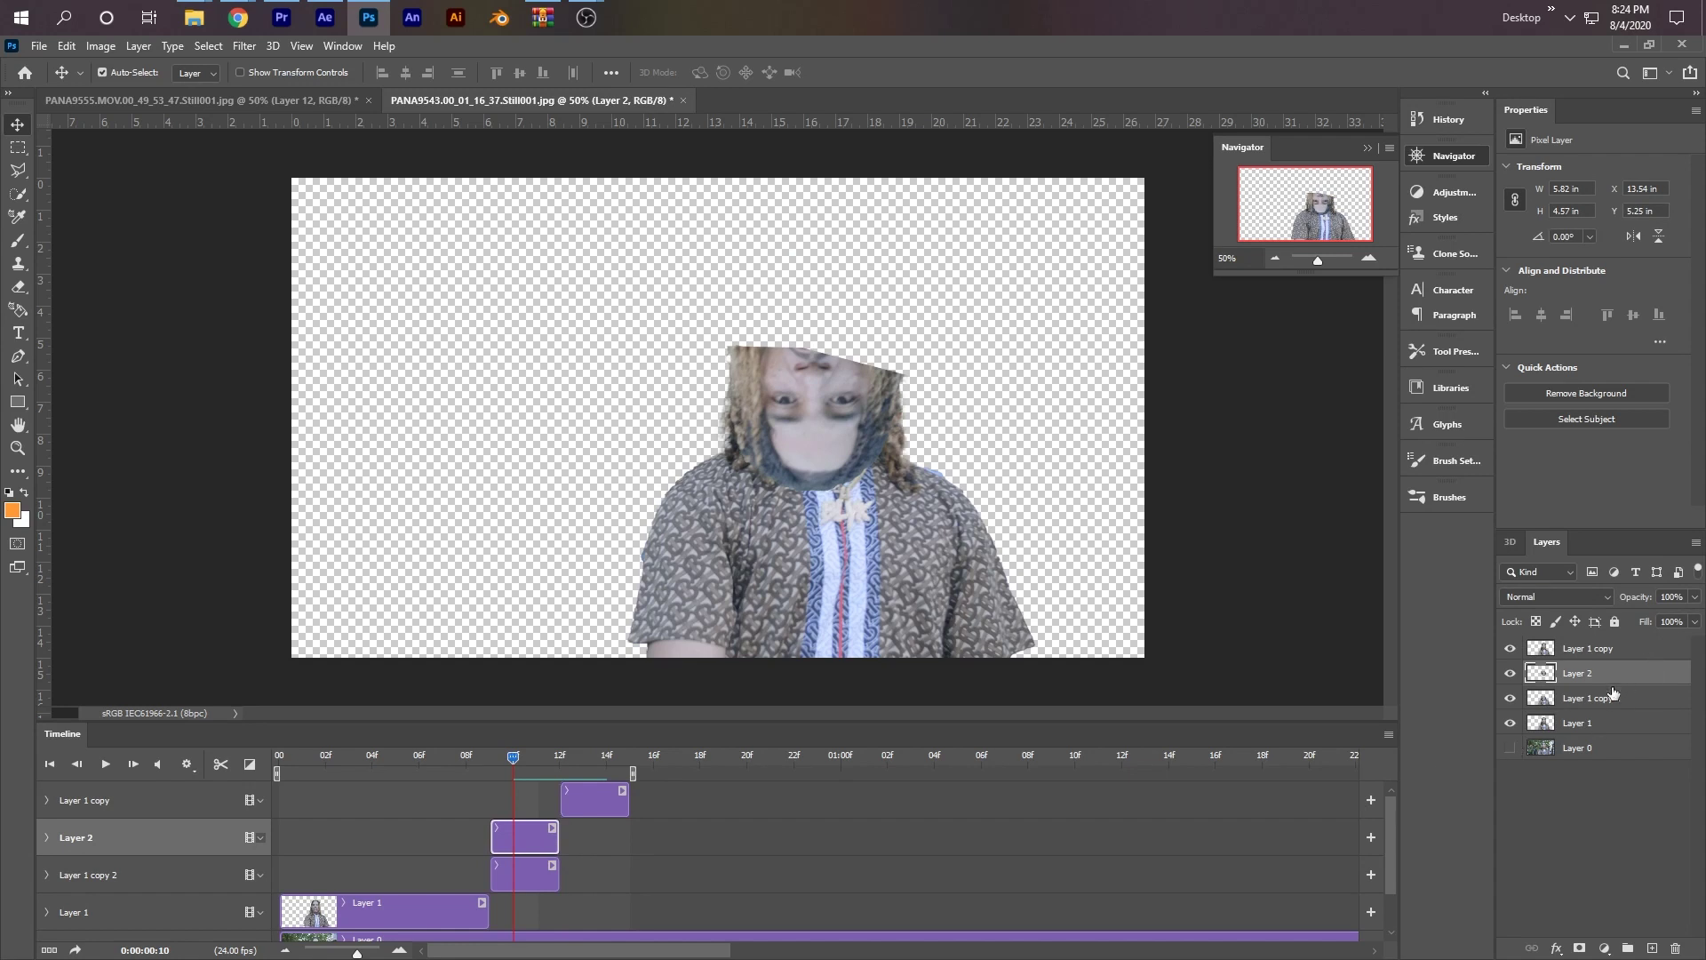
double_click(1657, 683)
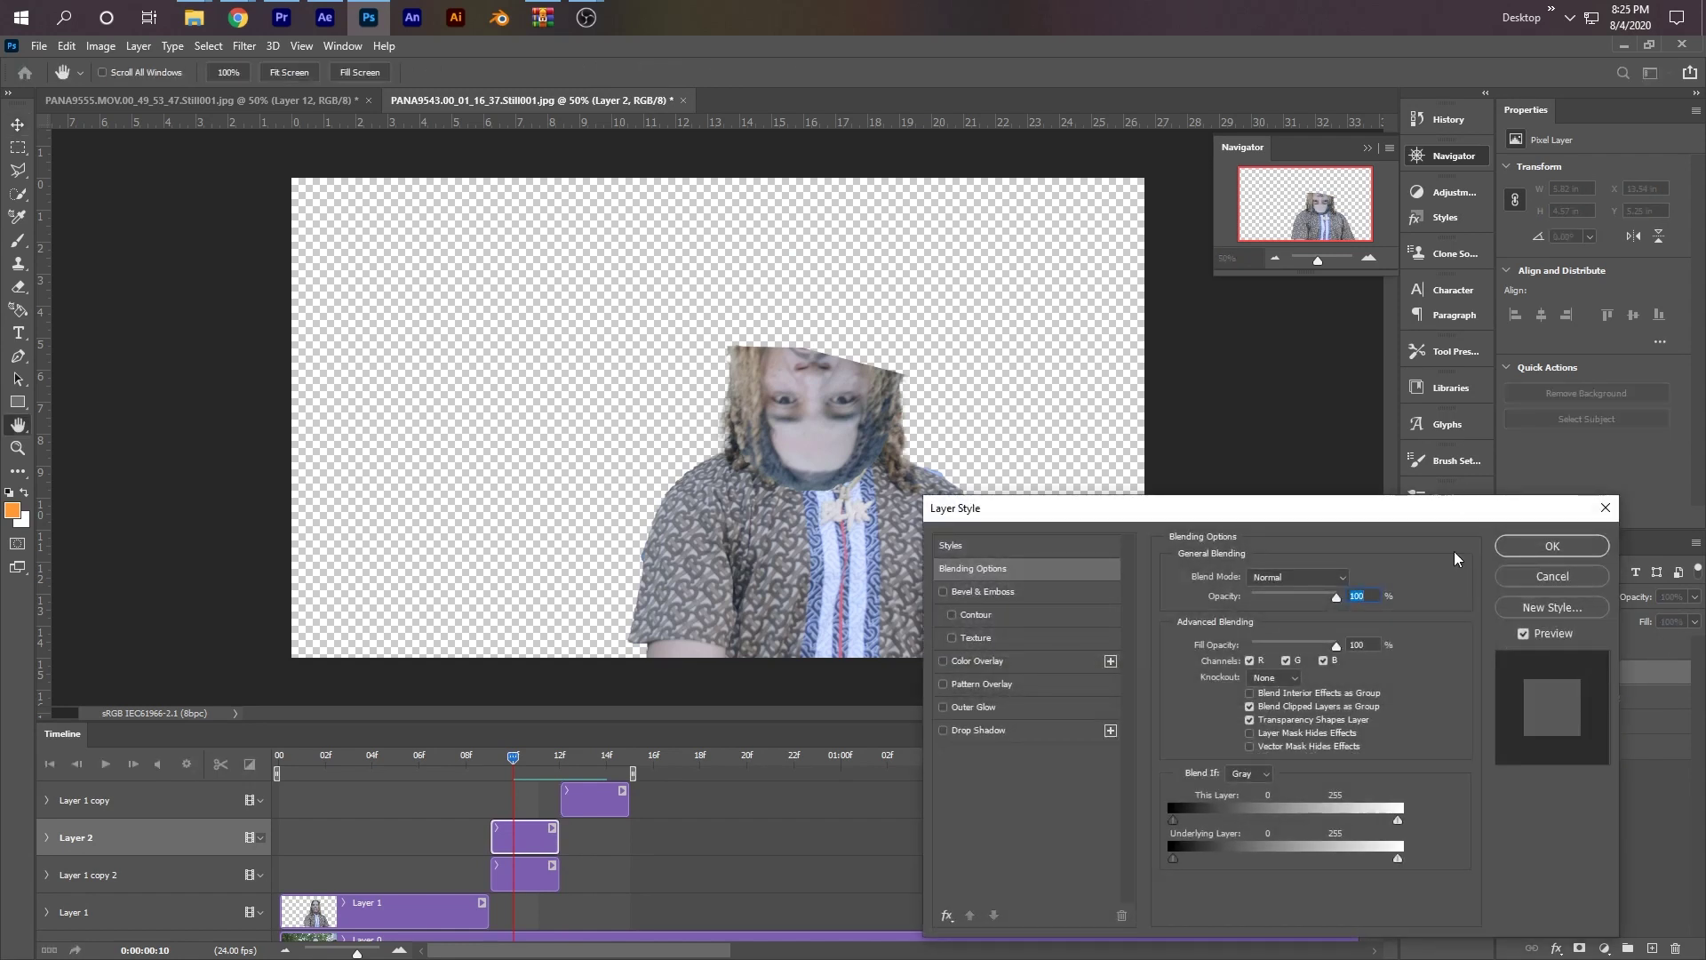
drag(1304, 508, 1317, 354)
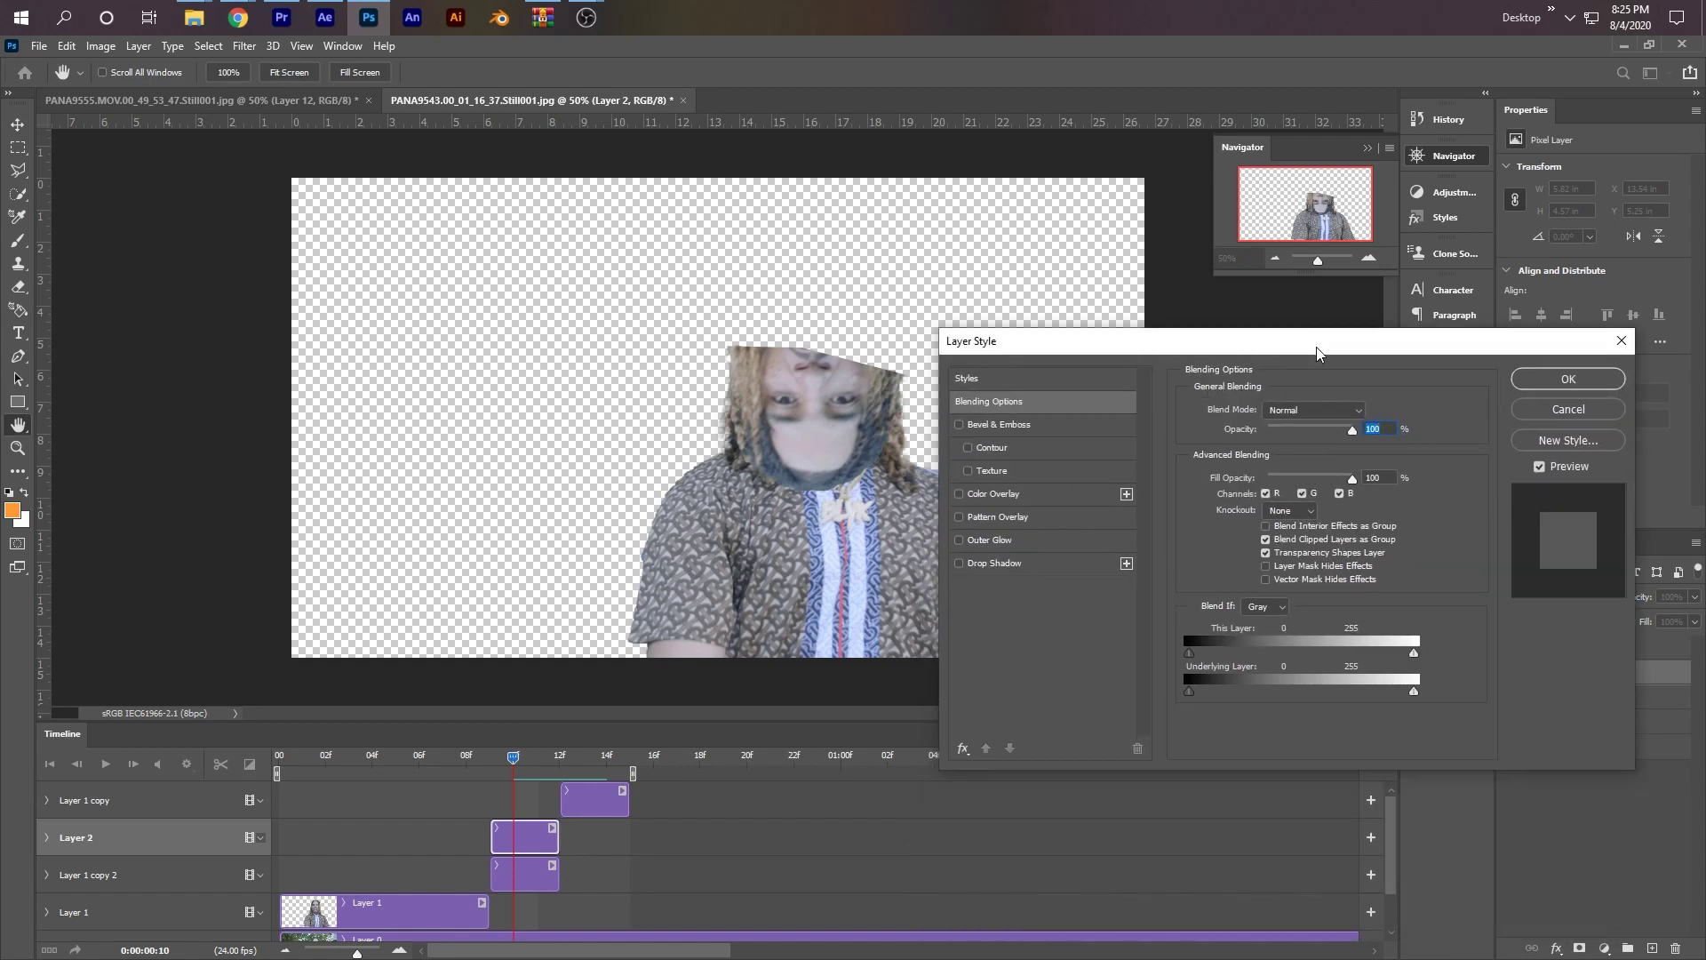
click(989, 522)
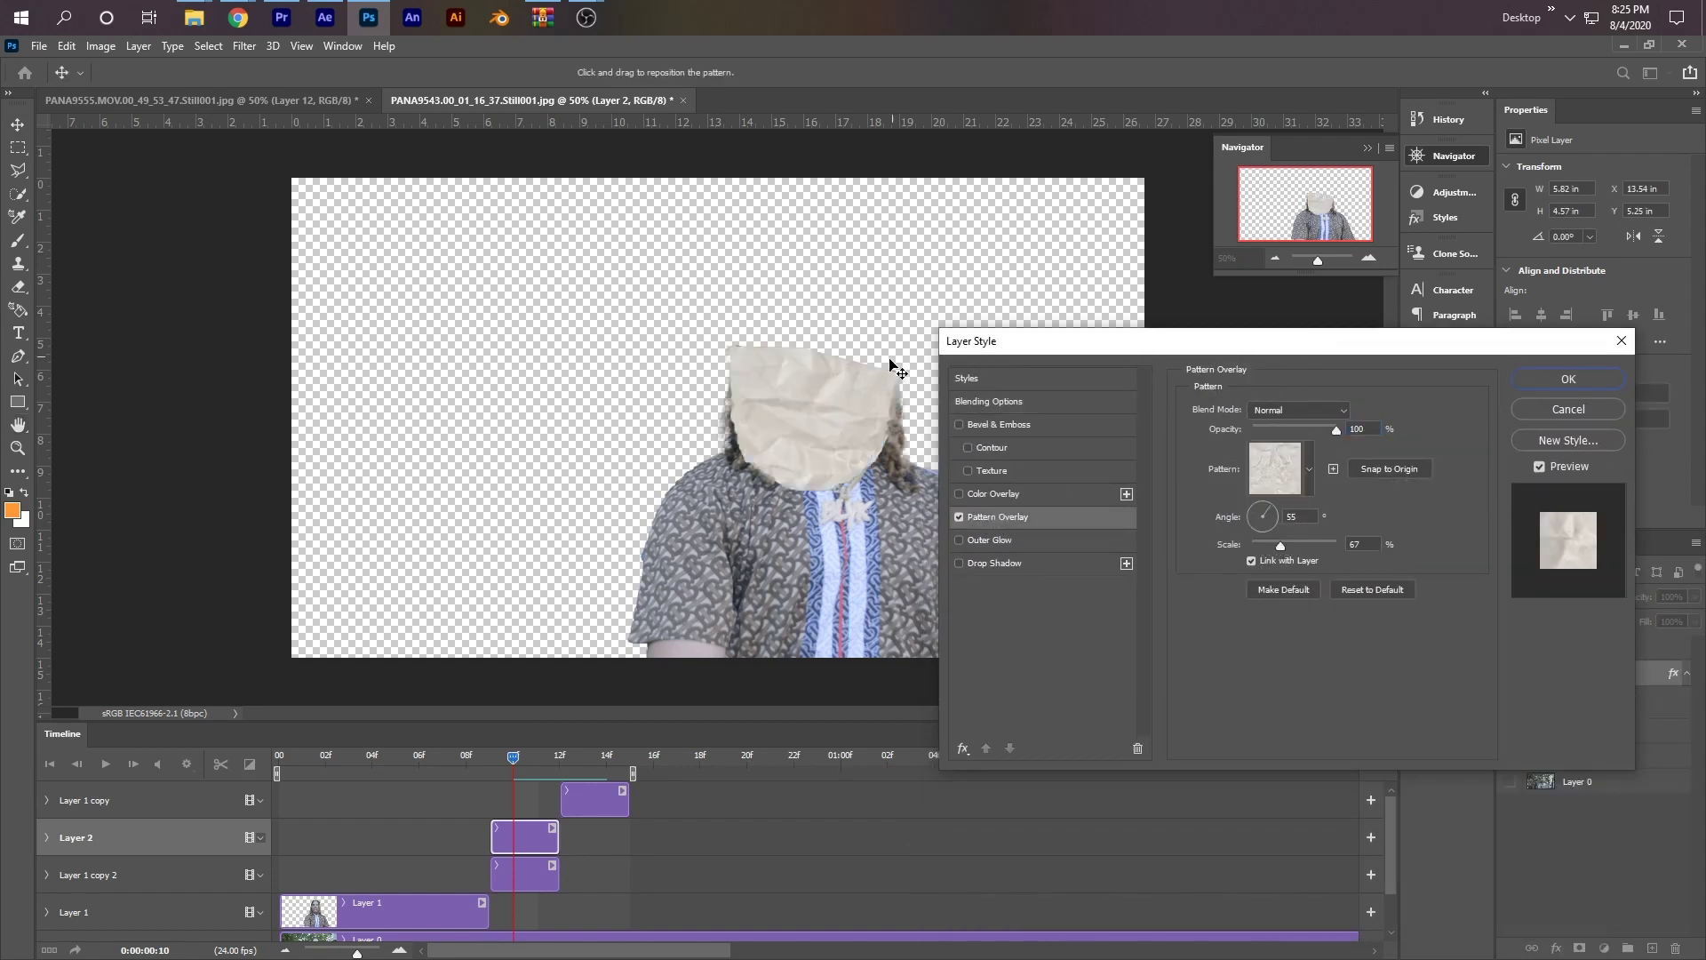
drag(1041, 344, 1103, 389)
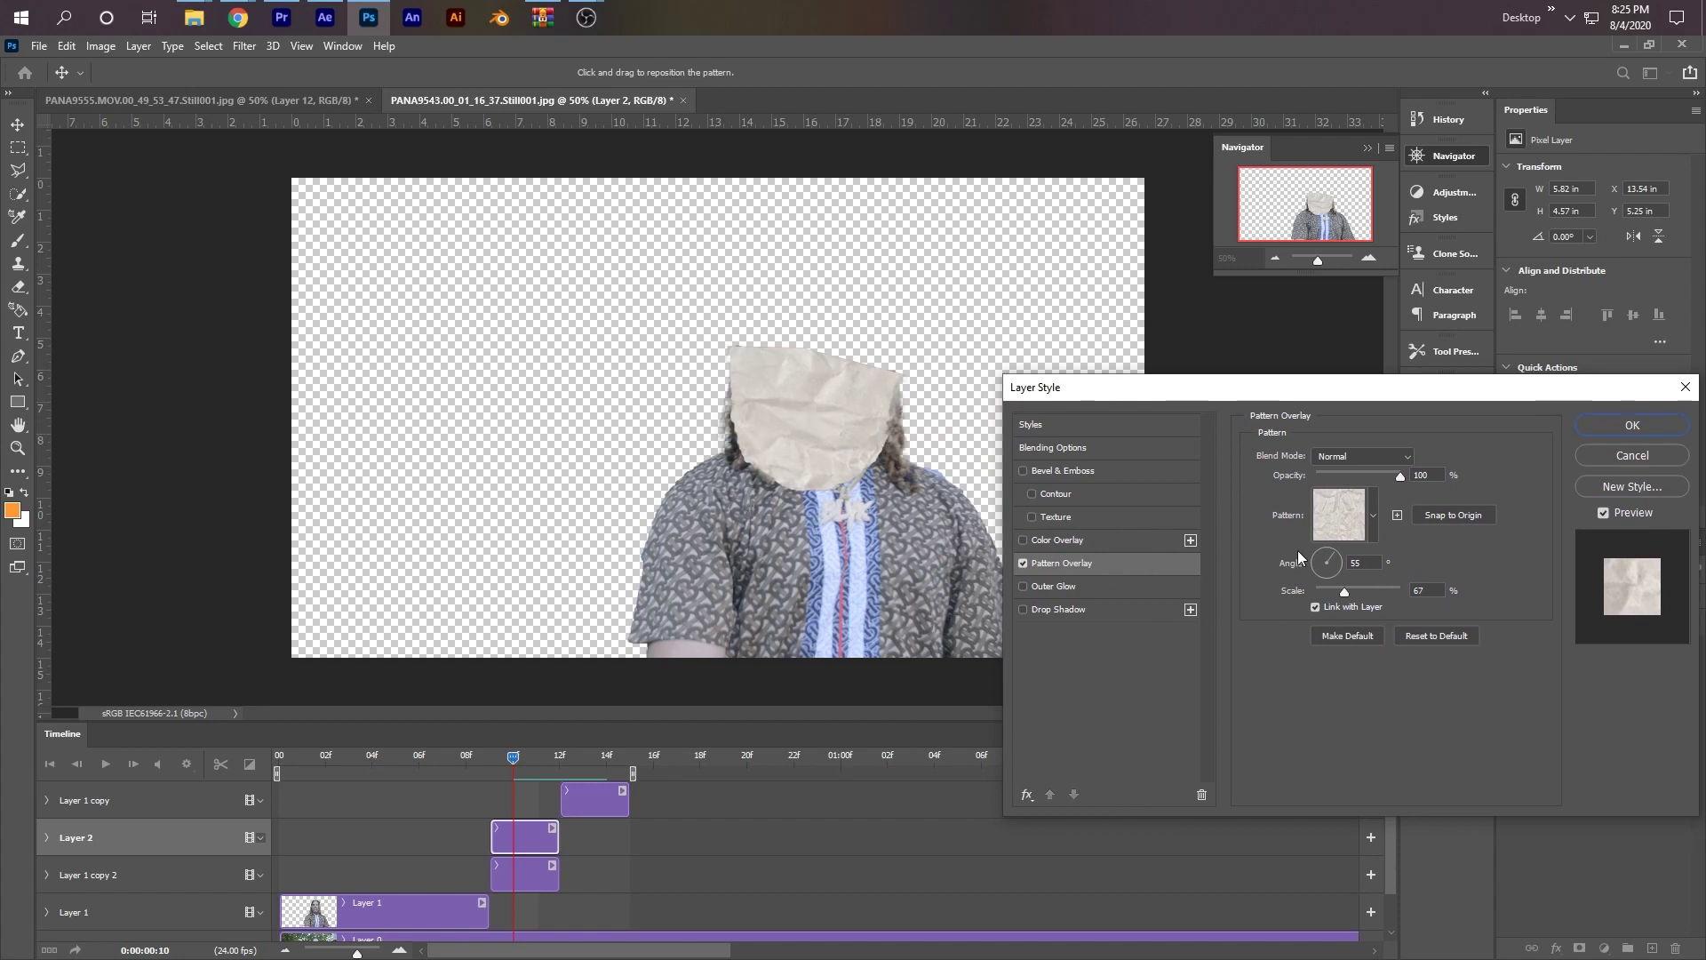
- Look through the paper textures in the Pattern Overlay's pattern library, along with the options for importing patterns
click(1372, 515)
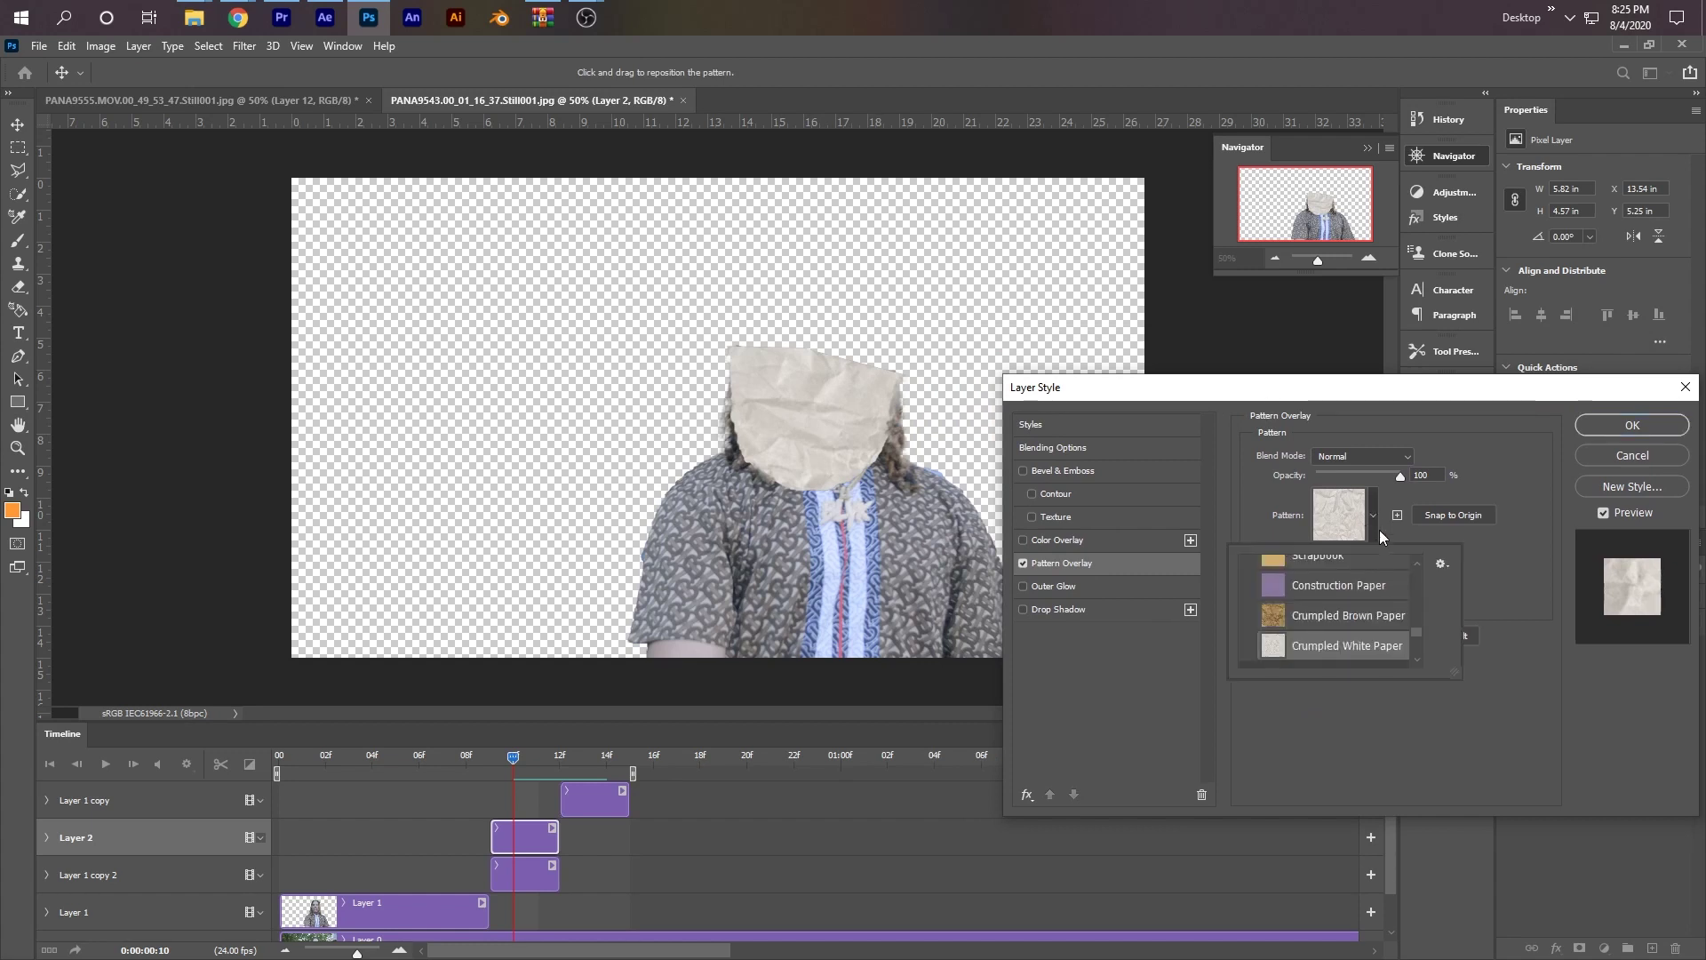
click(1442, 566)
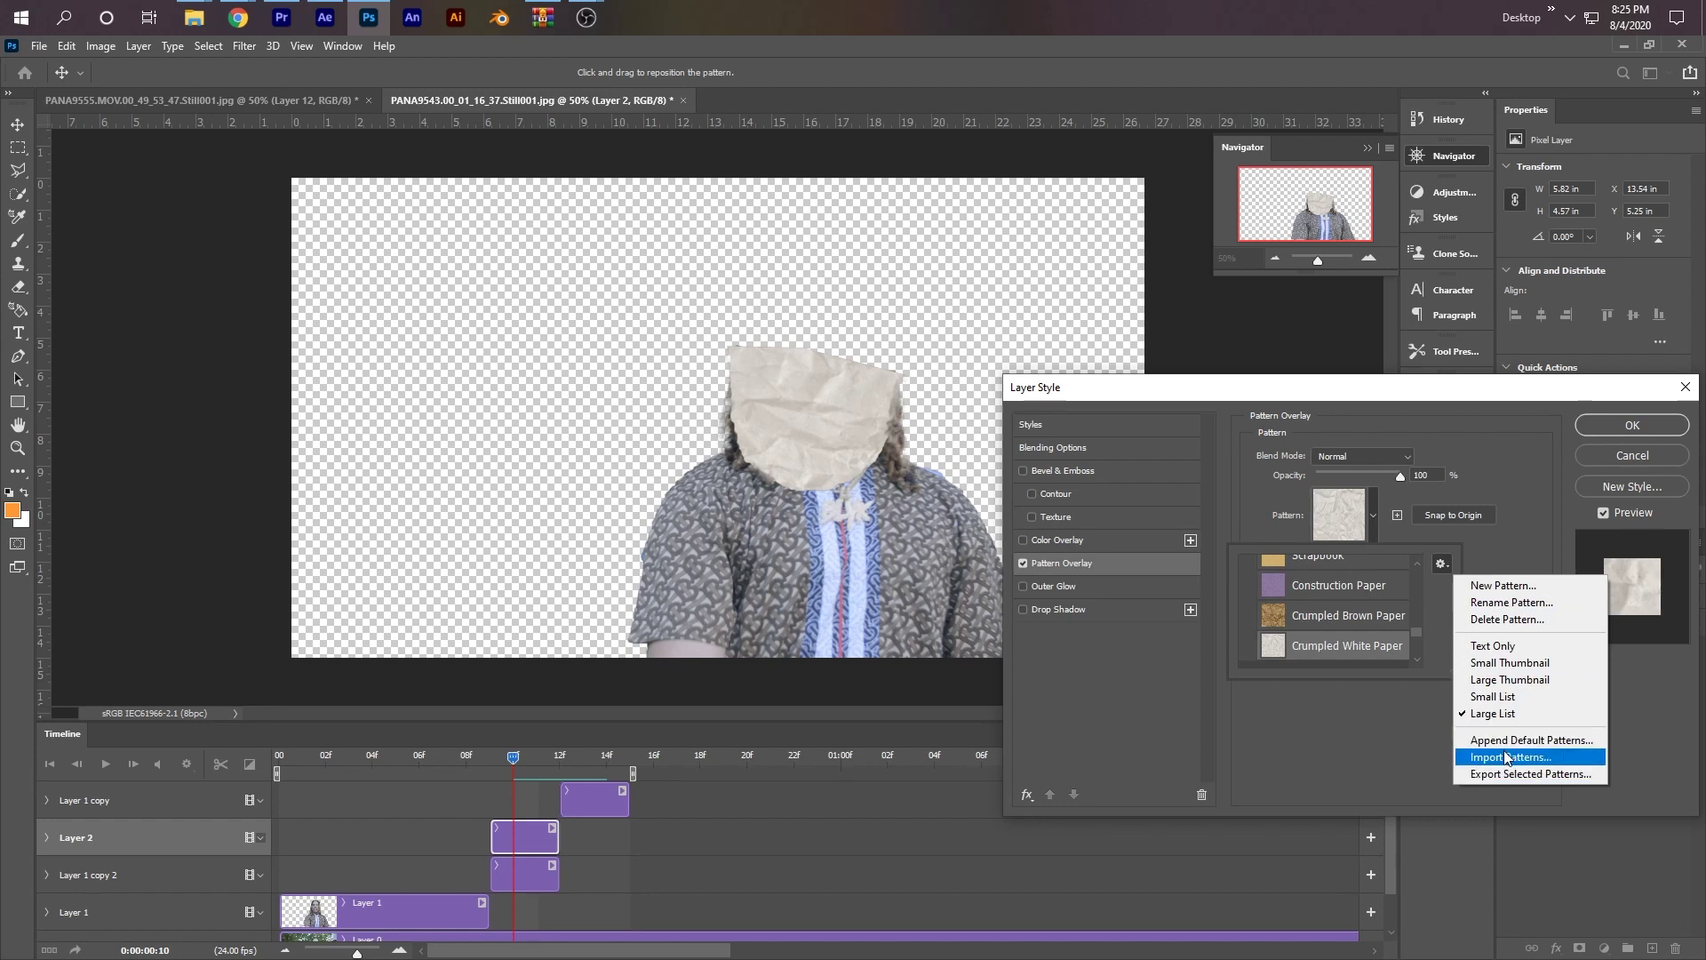
click(1366, 714)
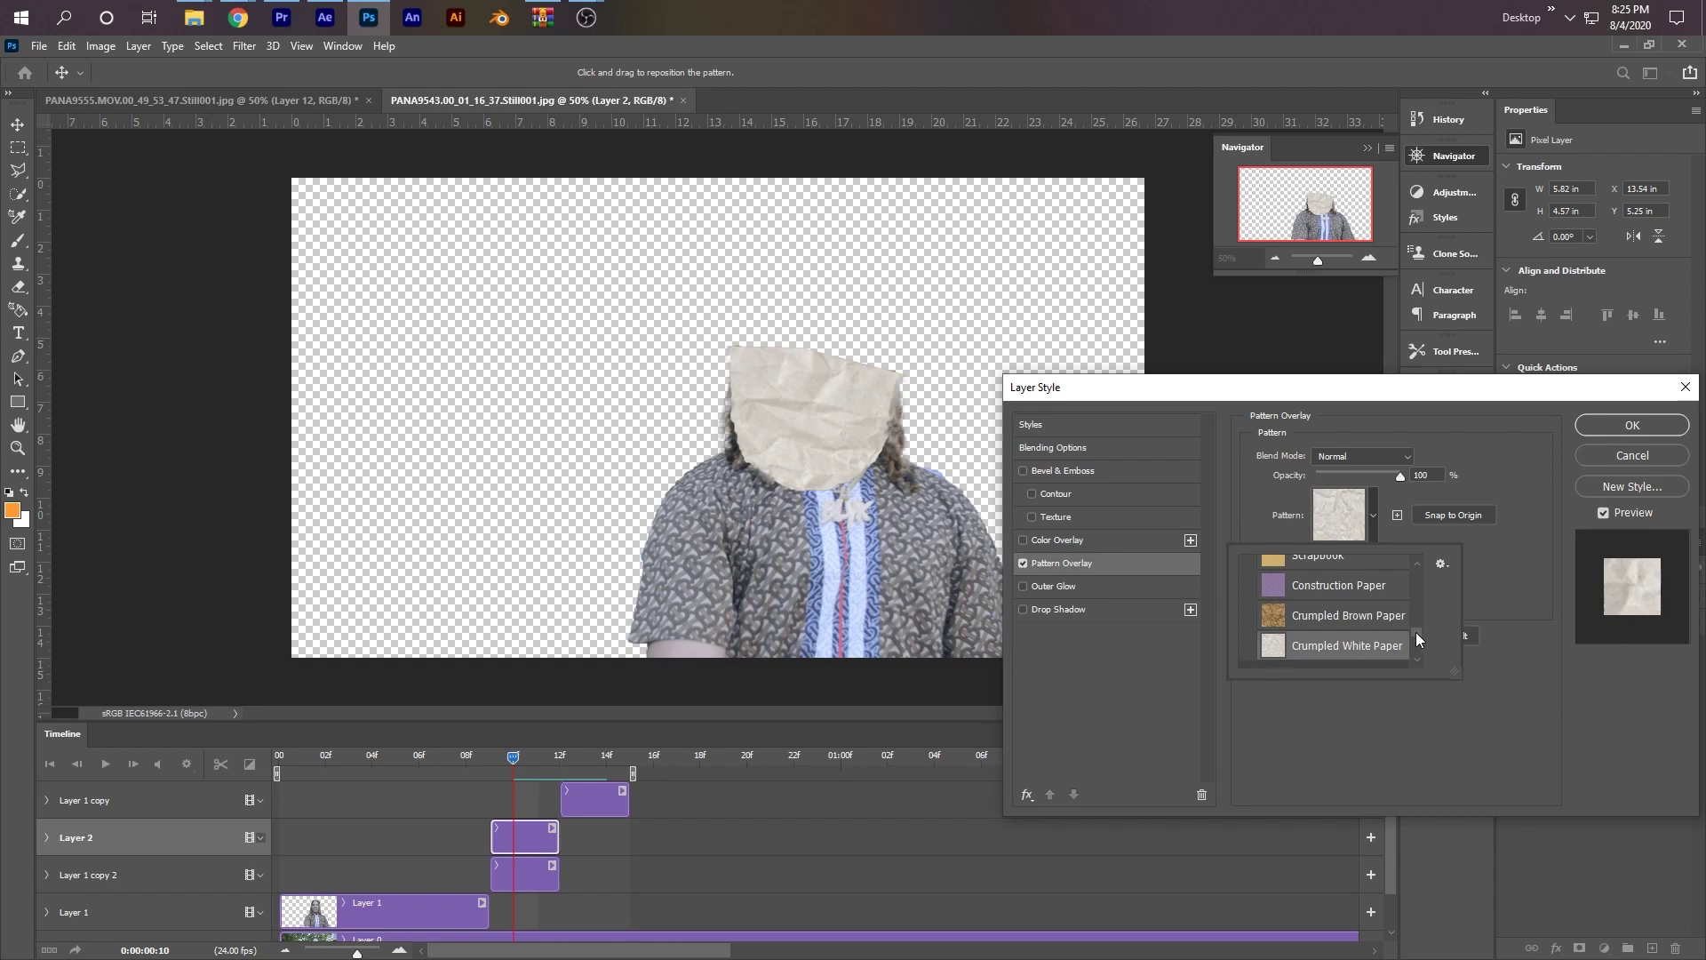
scroll(1417, 638, down, 5)
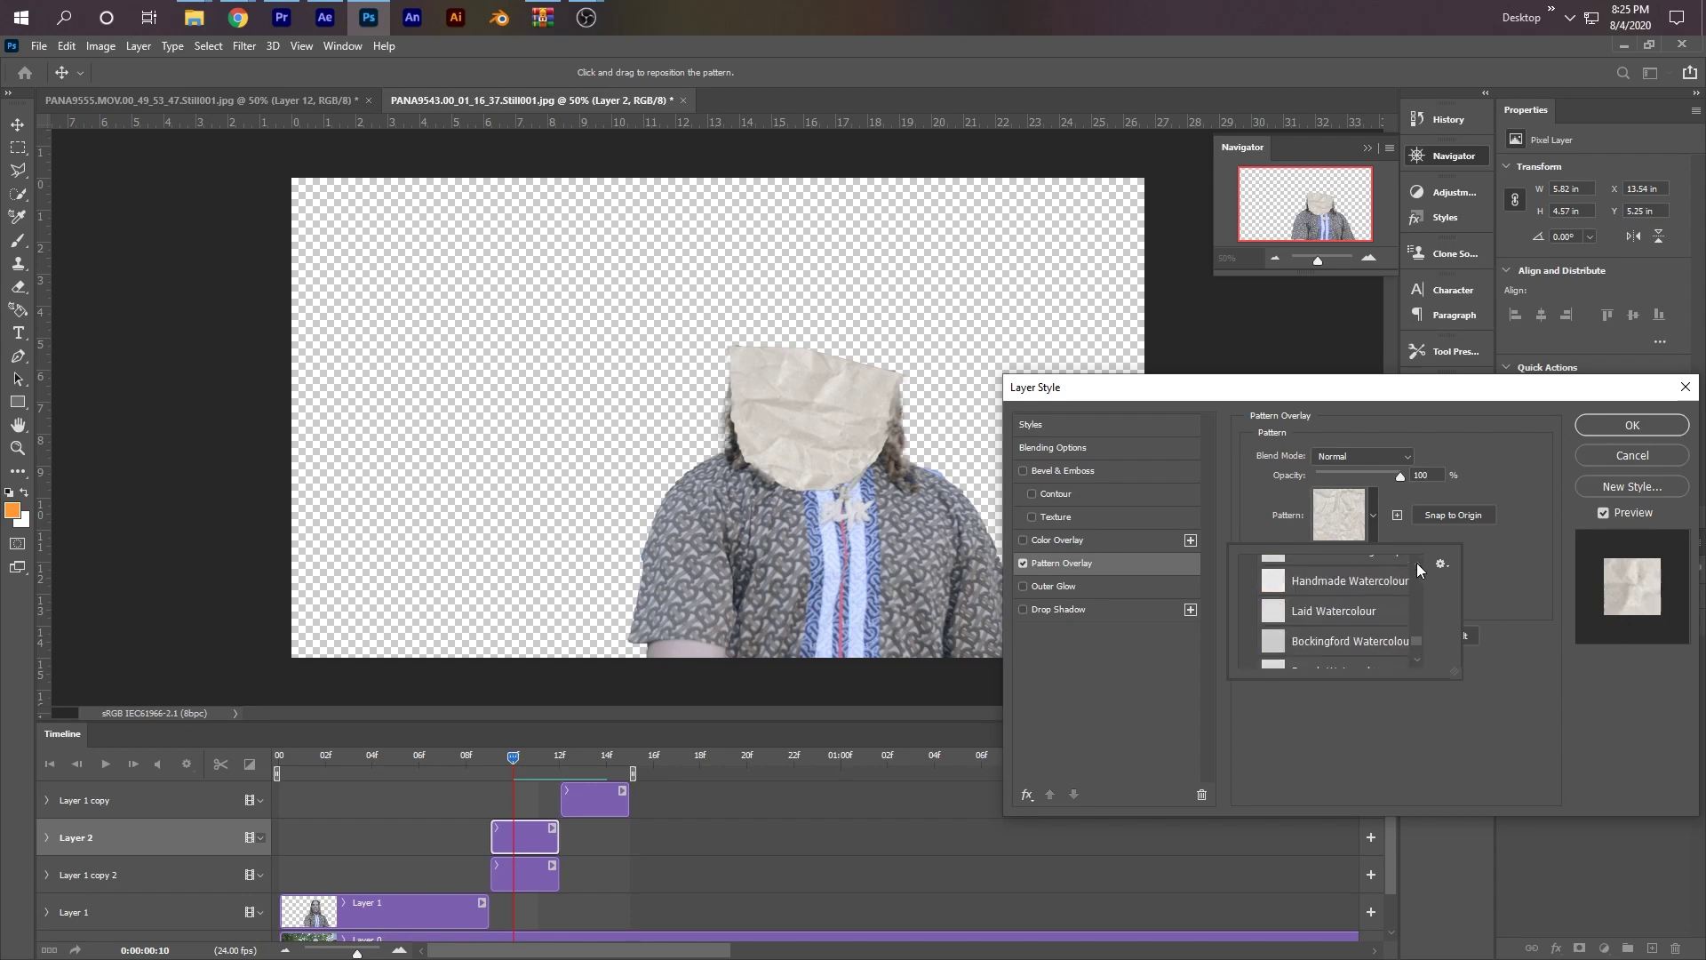
scroll(1419, 569, up, 2)
click(1538, 520)
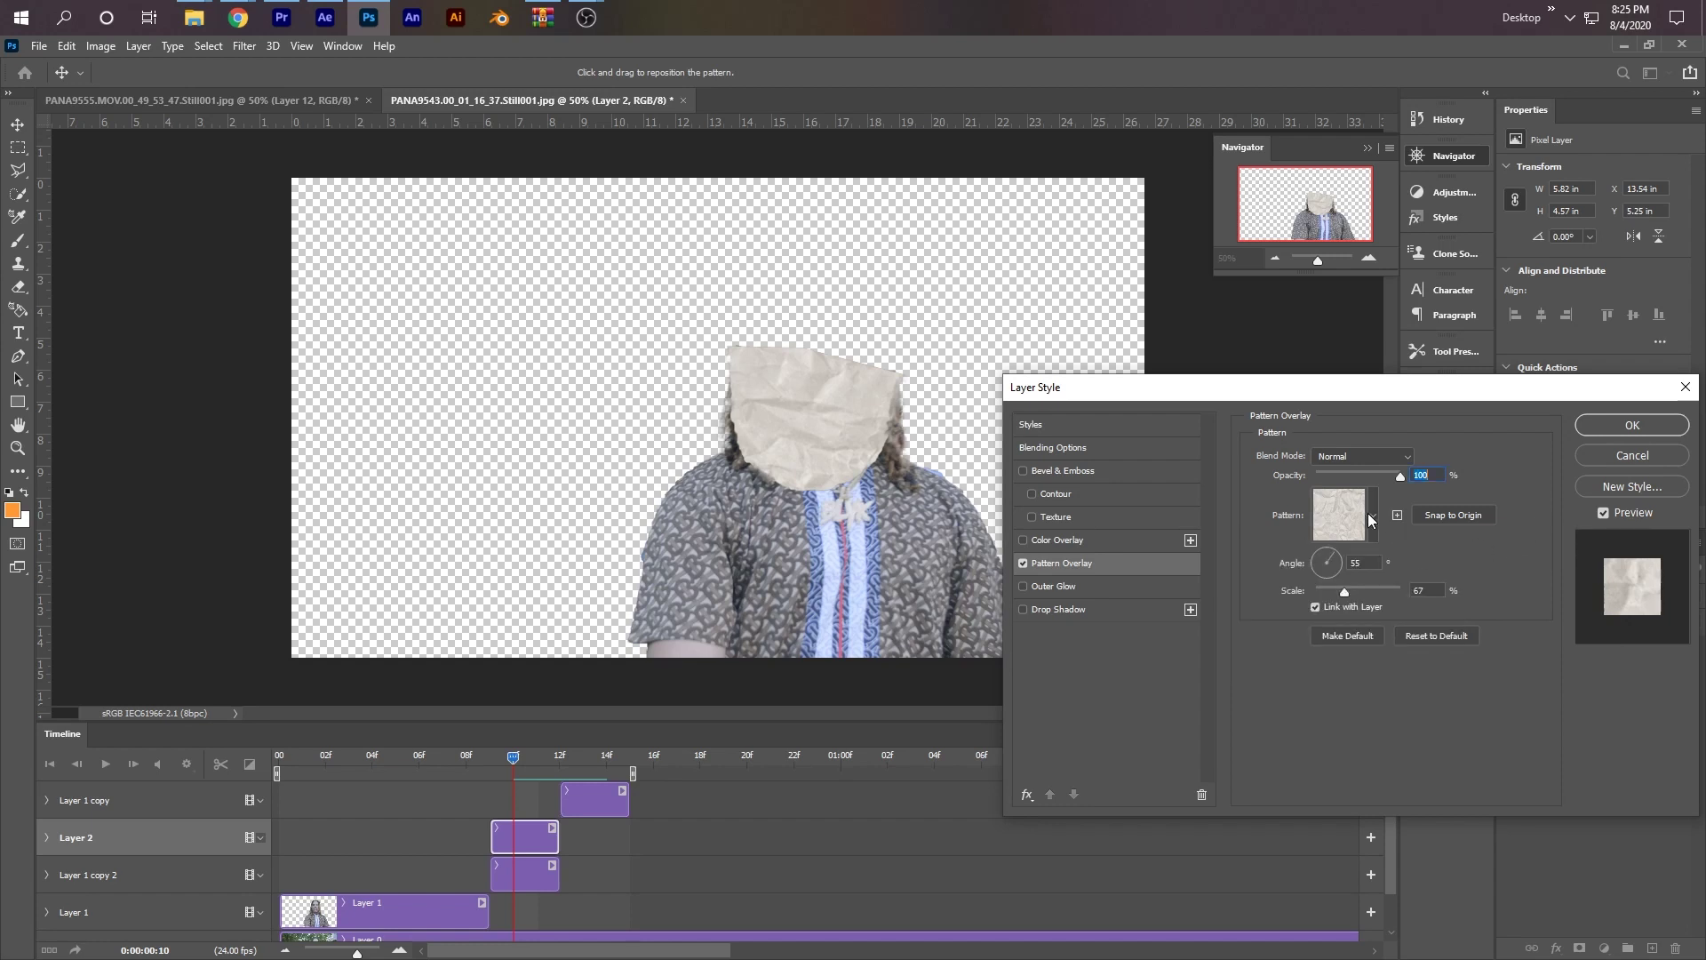
click(1372, 515)
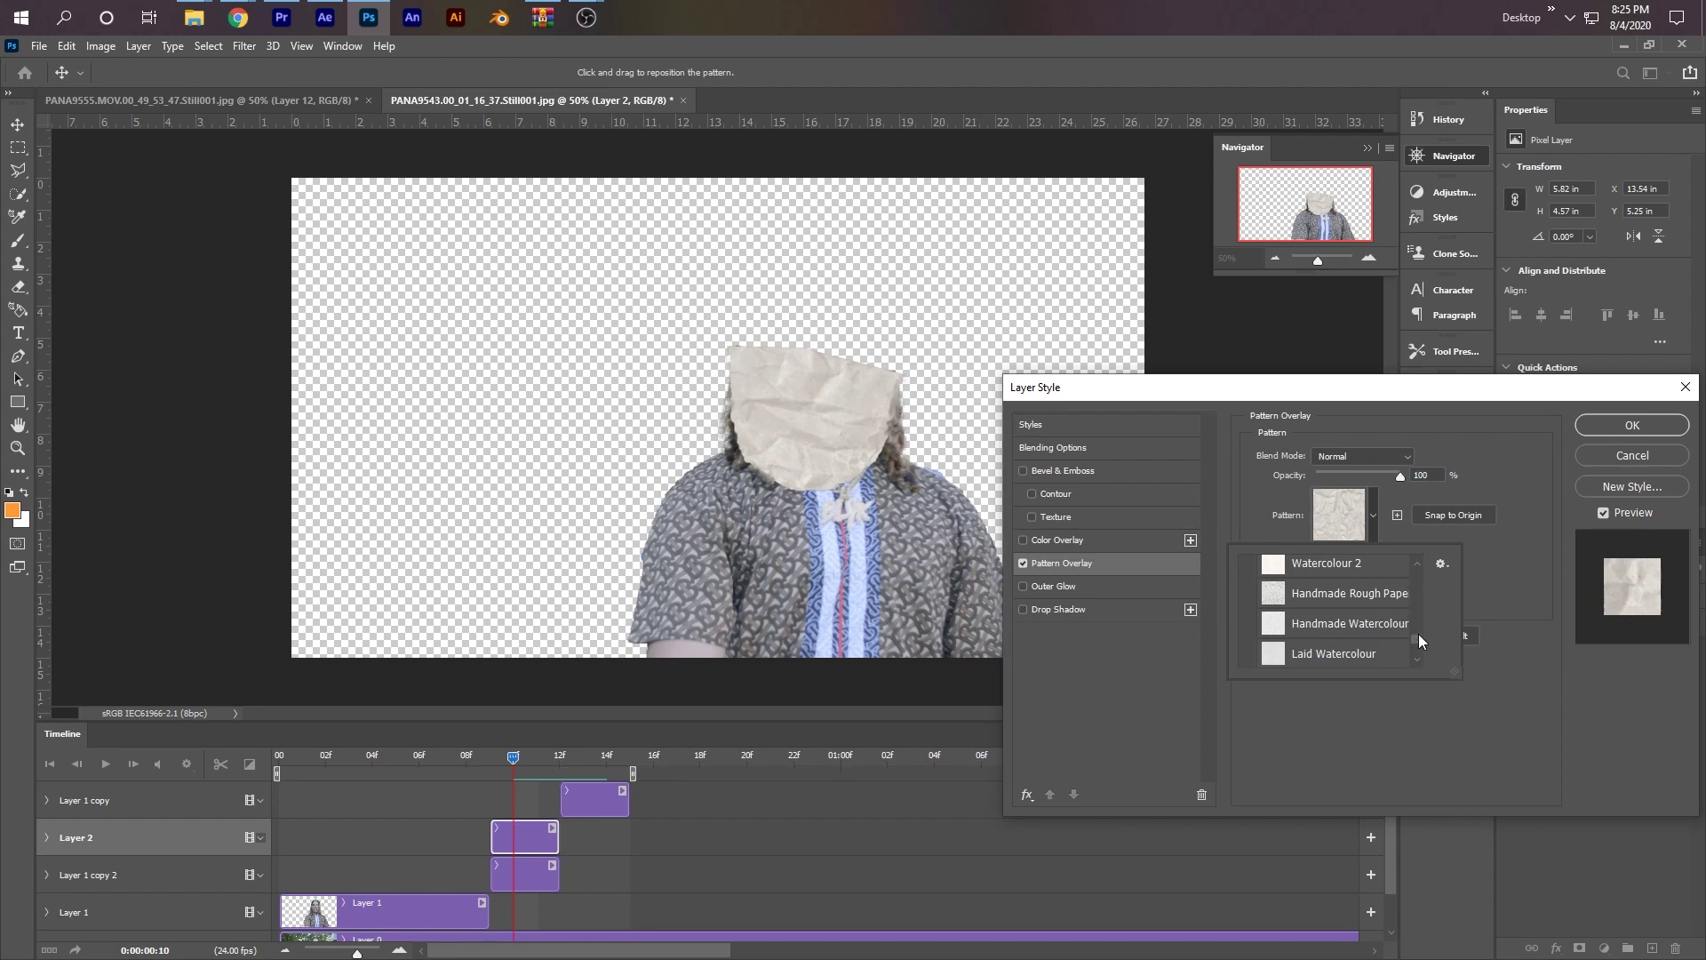
drag(1416, 638, 1416, 632)
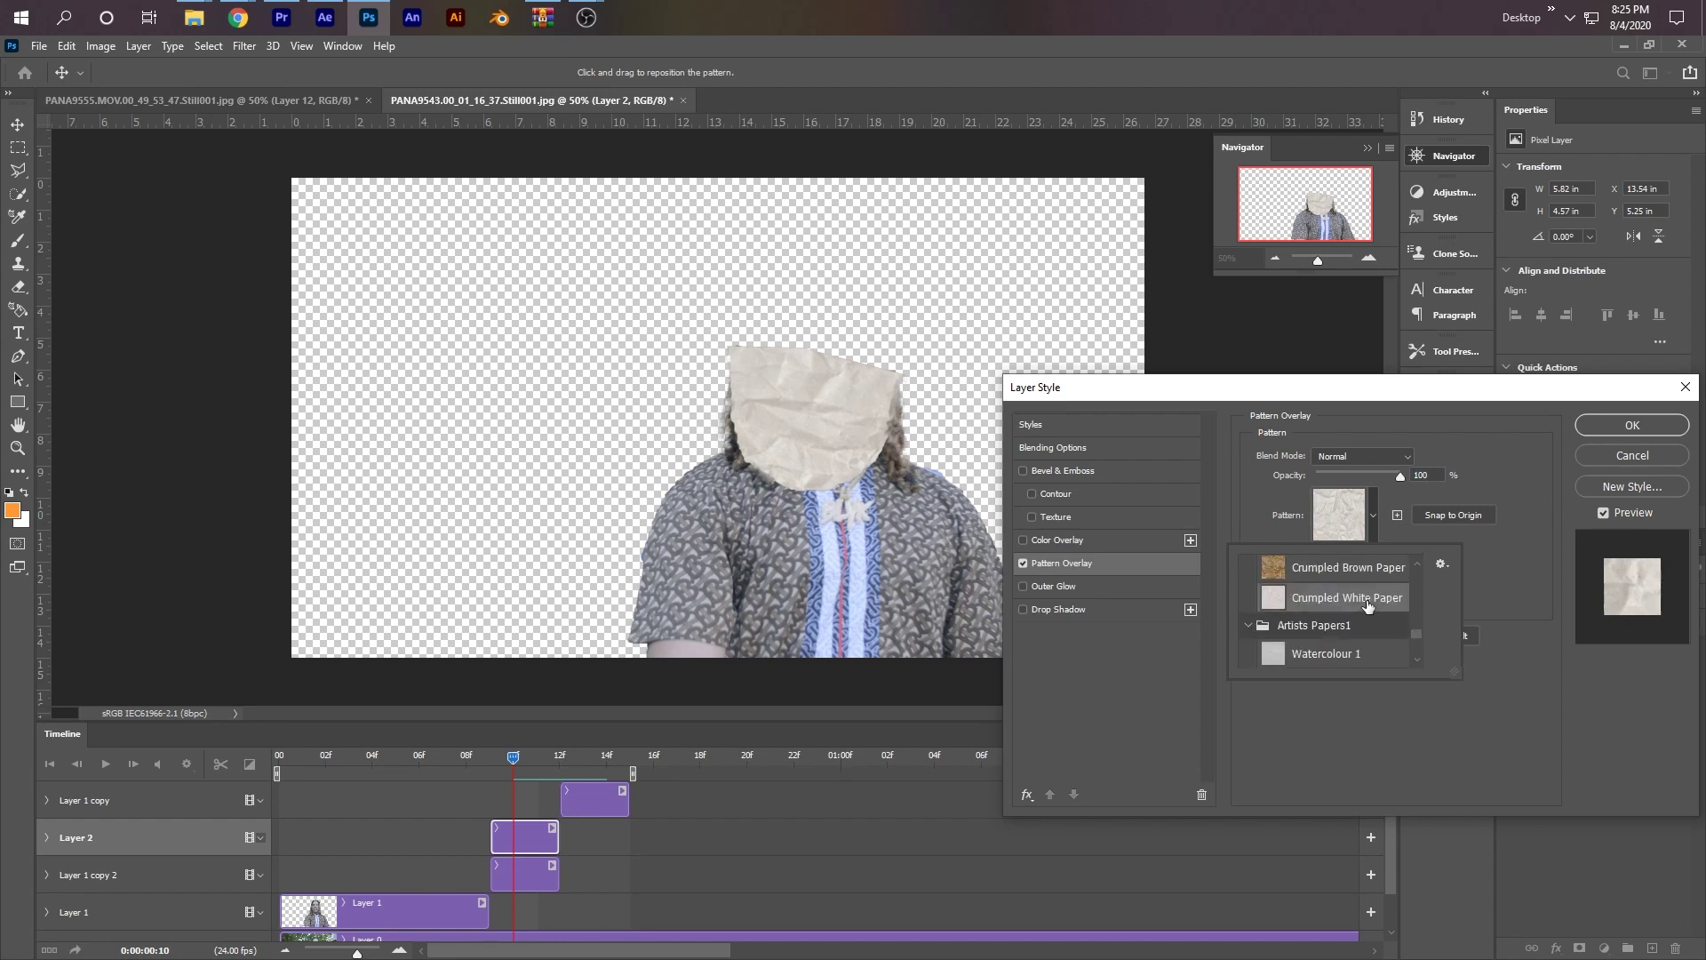
click(1418, 809)
- Set the crumpled paper Pattern Overlay's scale to 43% and its angle to 120°, keeping the head visible beside the dialog
mouse_move(1347, 585)
mouse_down()
mouse_move(1363, 581)
mouse_move(1334, 579)
mouse_up()
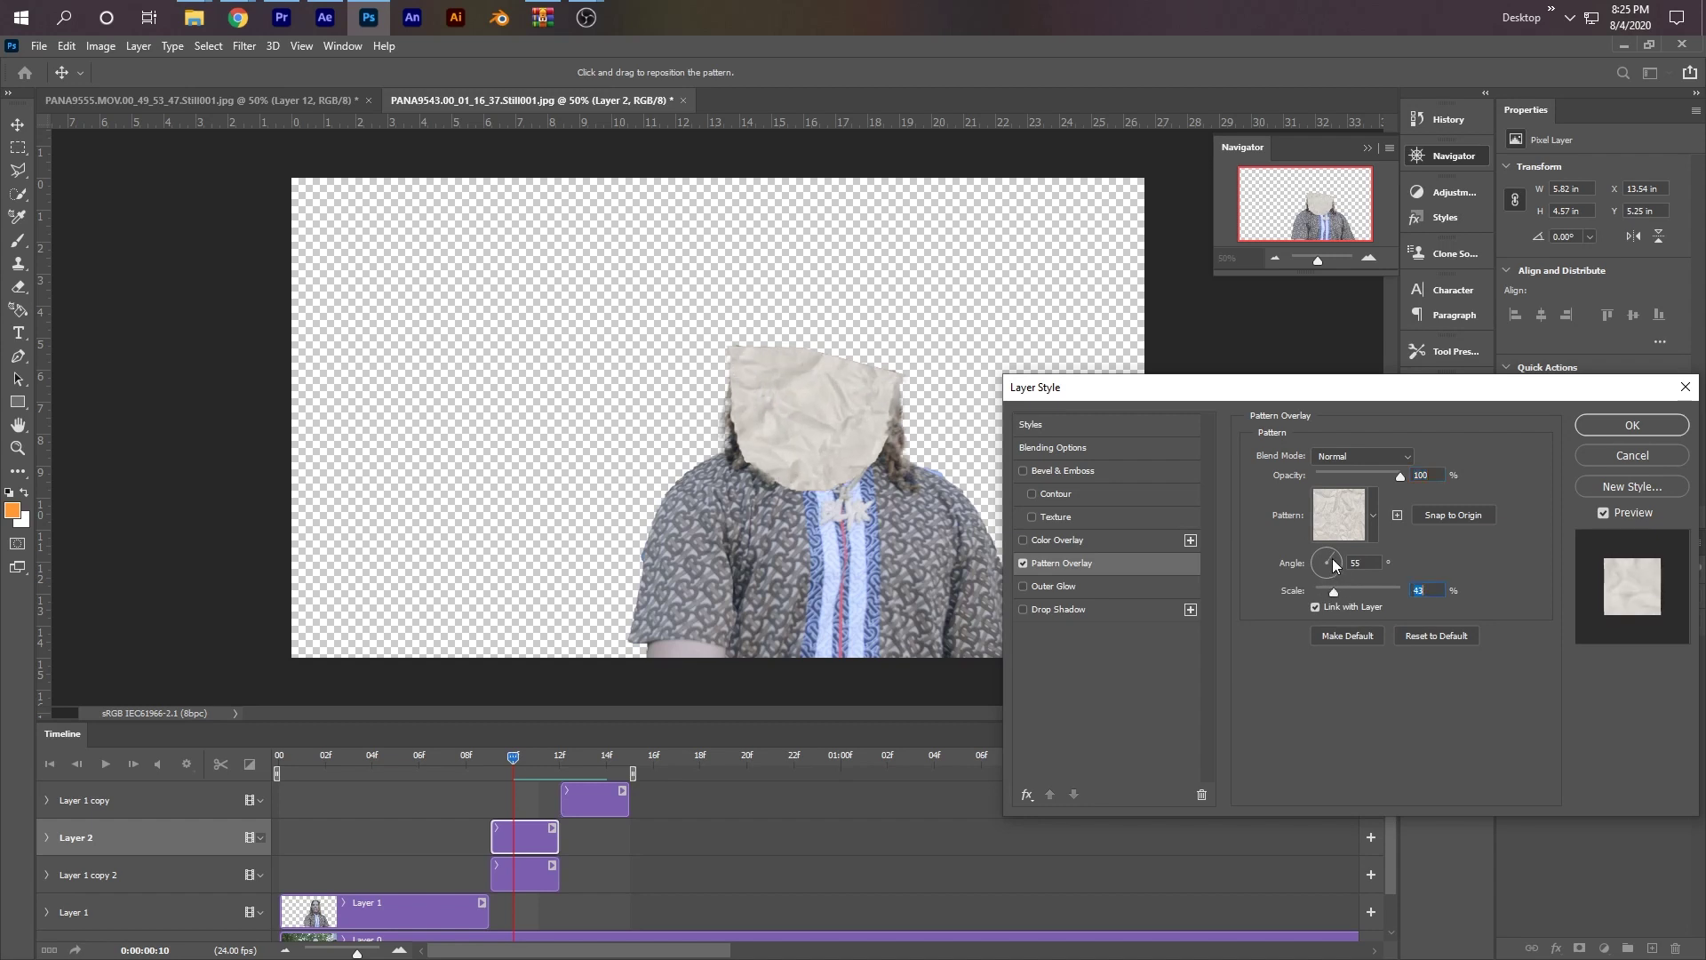
click(1321, 555)
click(1321, 558)
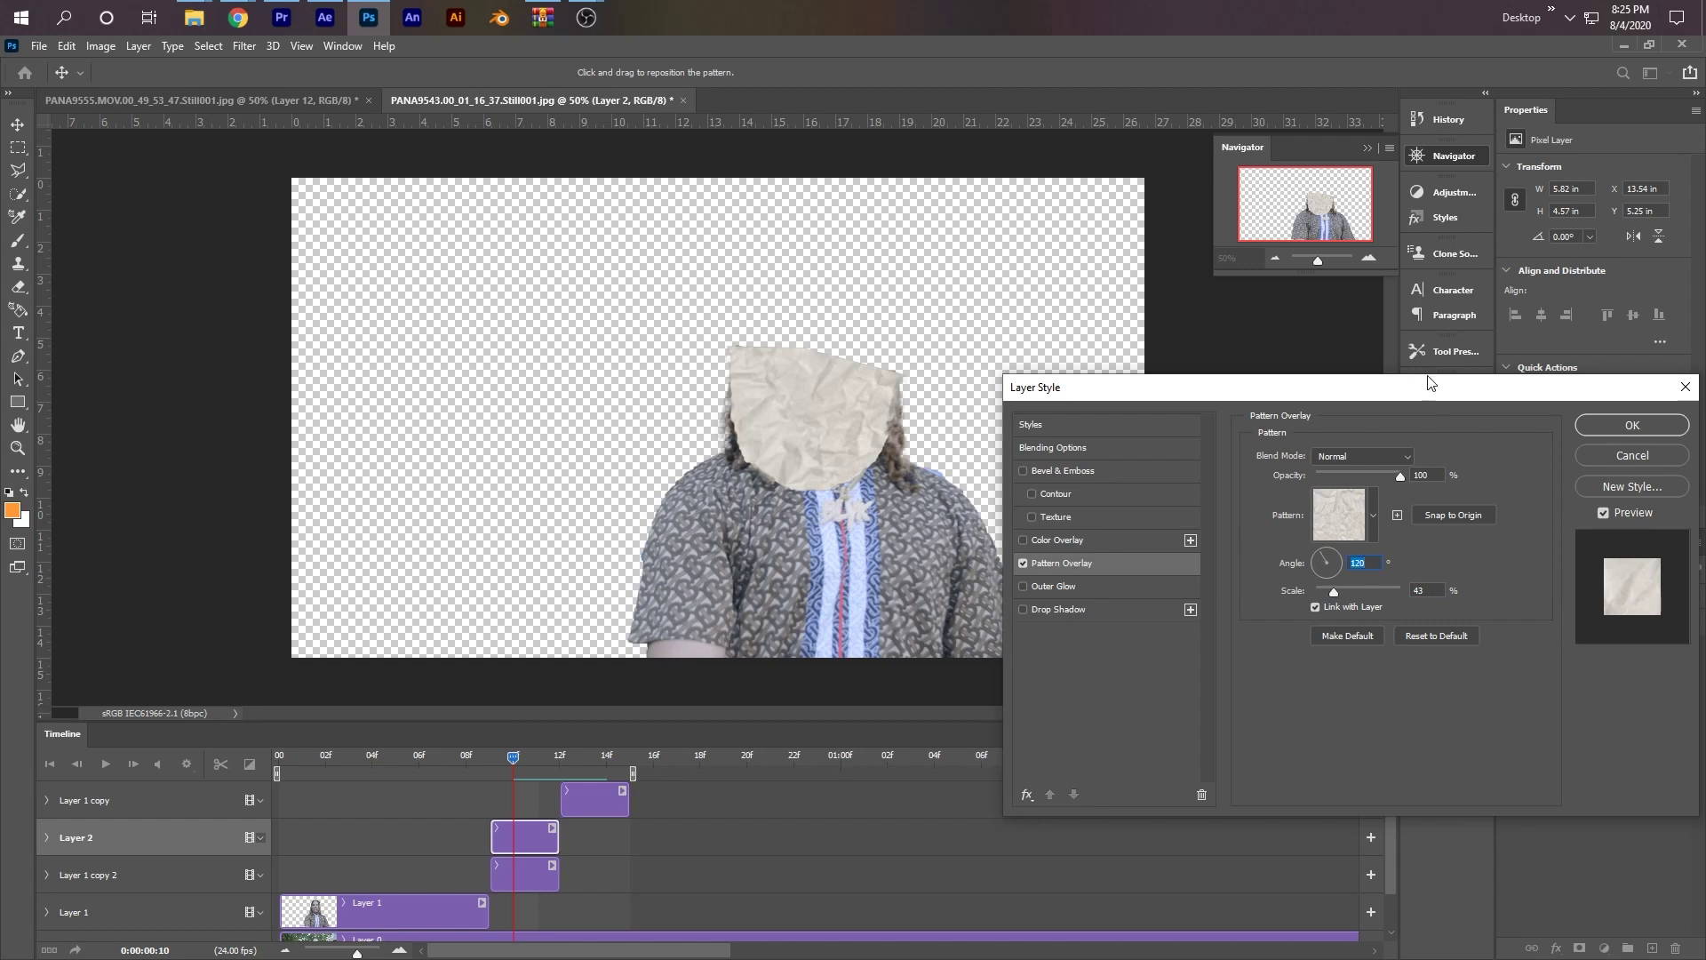
drag(1428, 382, 1299, 392)
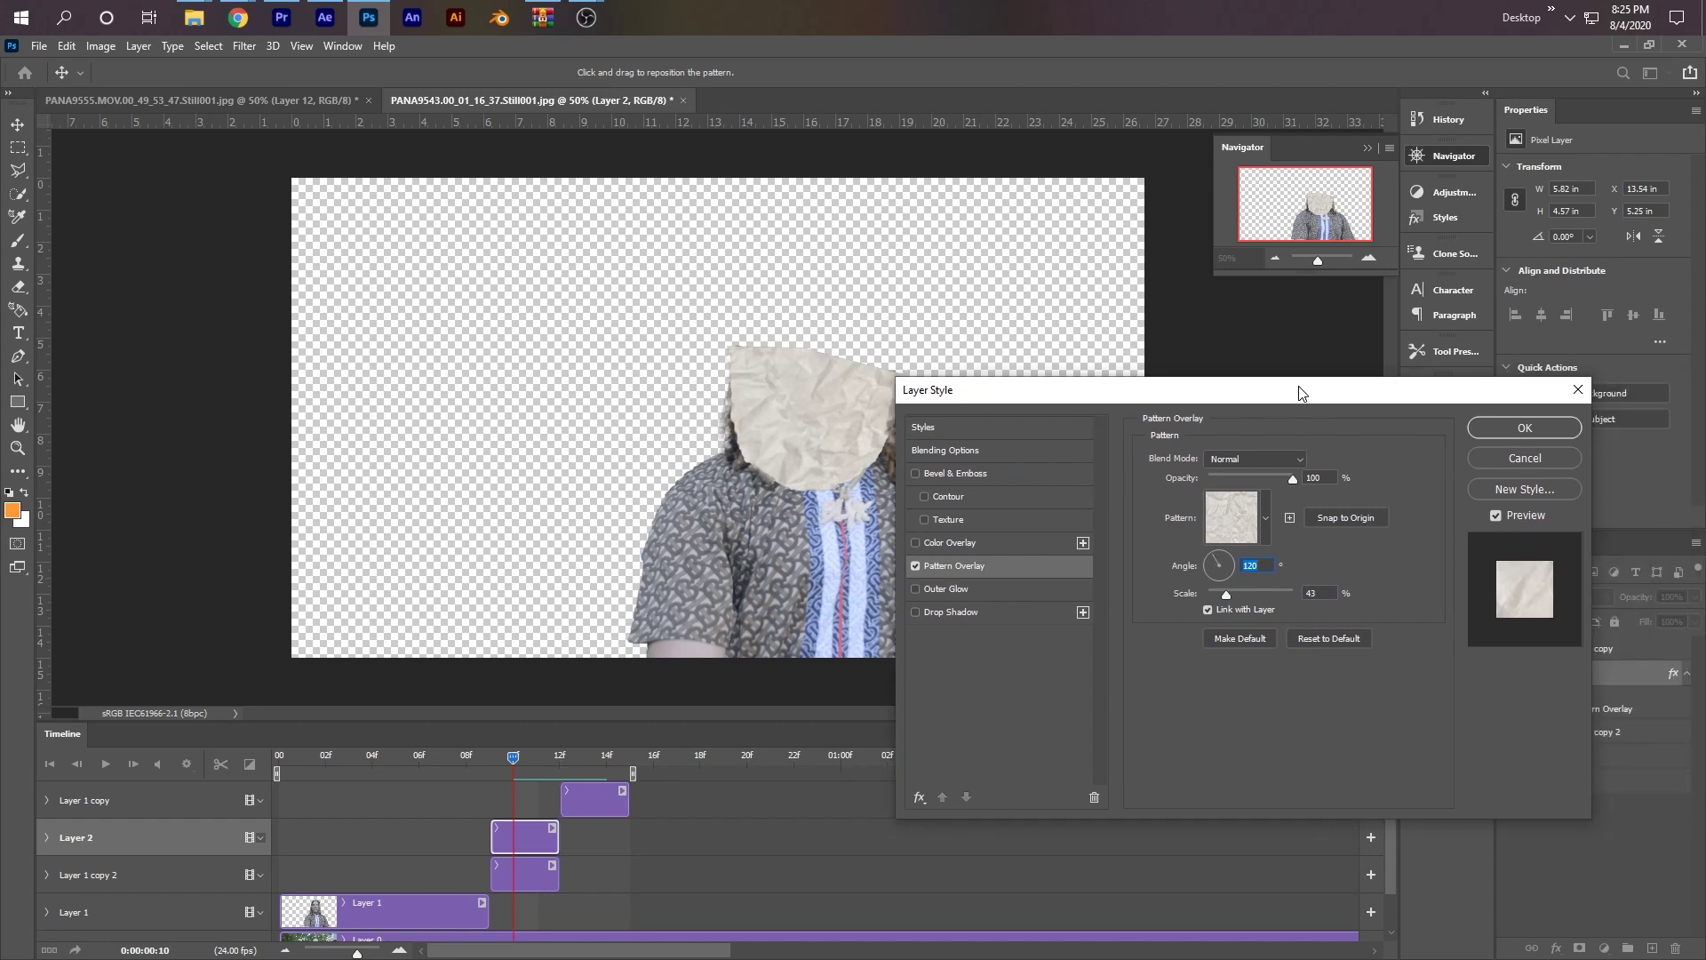
drag(1146, 389, 1249, 334)
- Add a Drop Shadow to the paper head with distance 13 px, spread 14%, size 10 px and slightly reduced opacity
click(1038, 560)
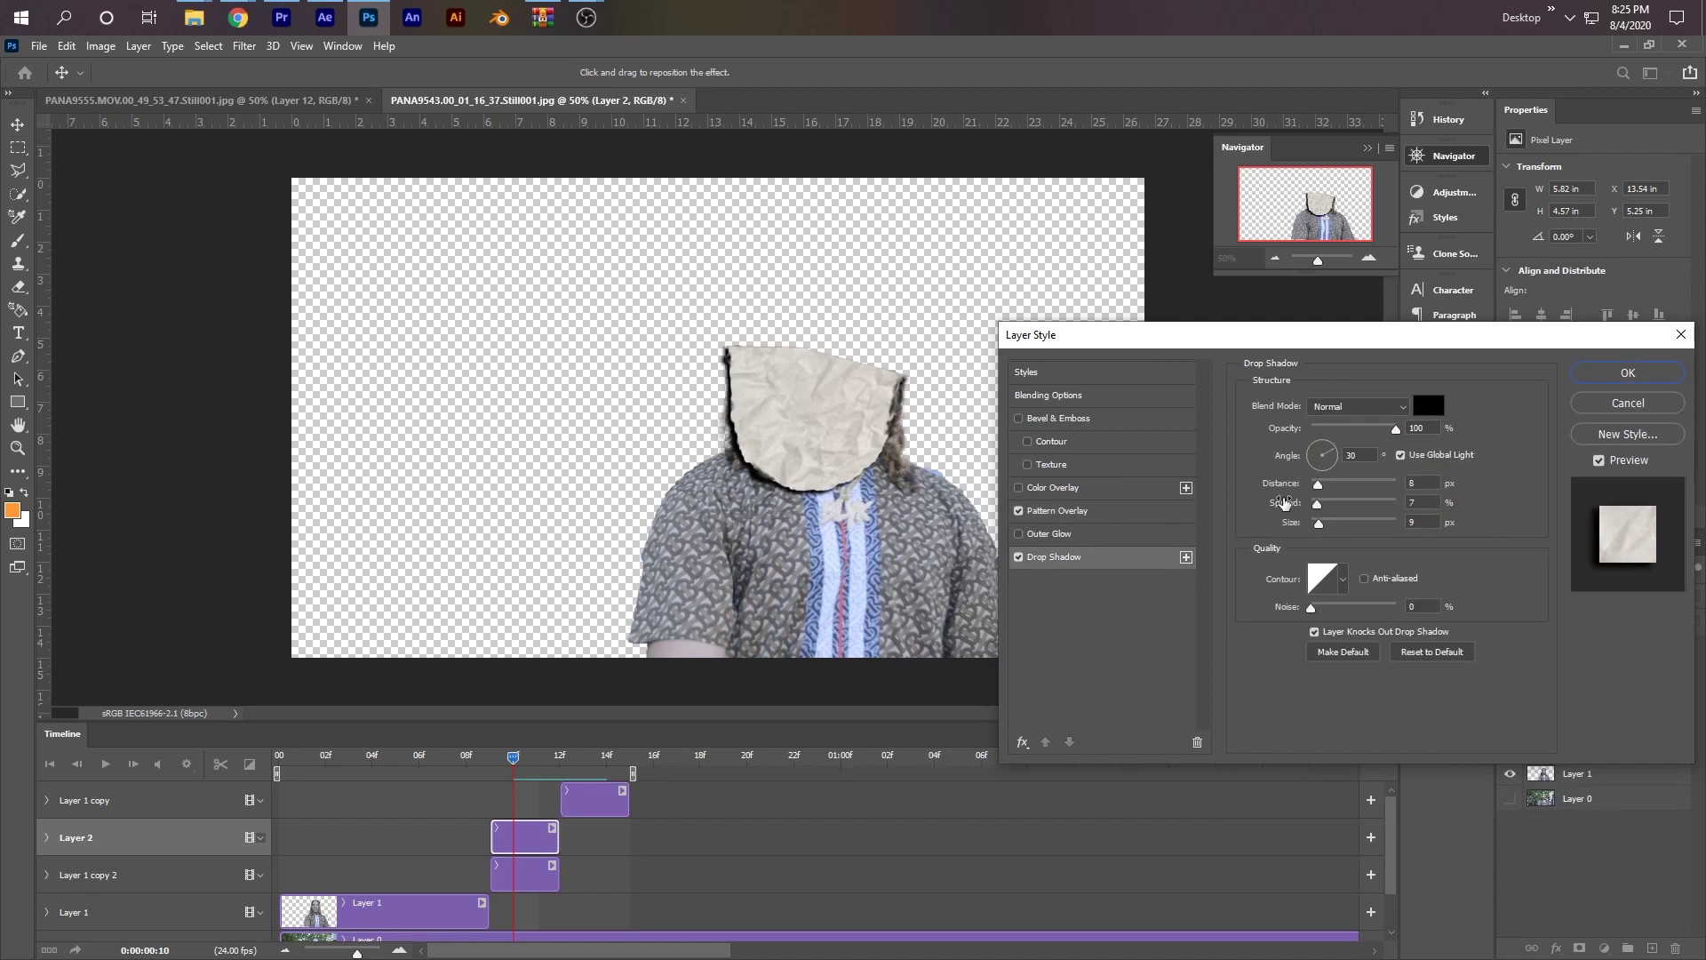
drag(1397, 429, 1395, 430)
drag(1317, 483, 1321, 530)
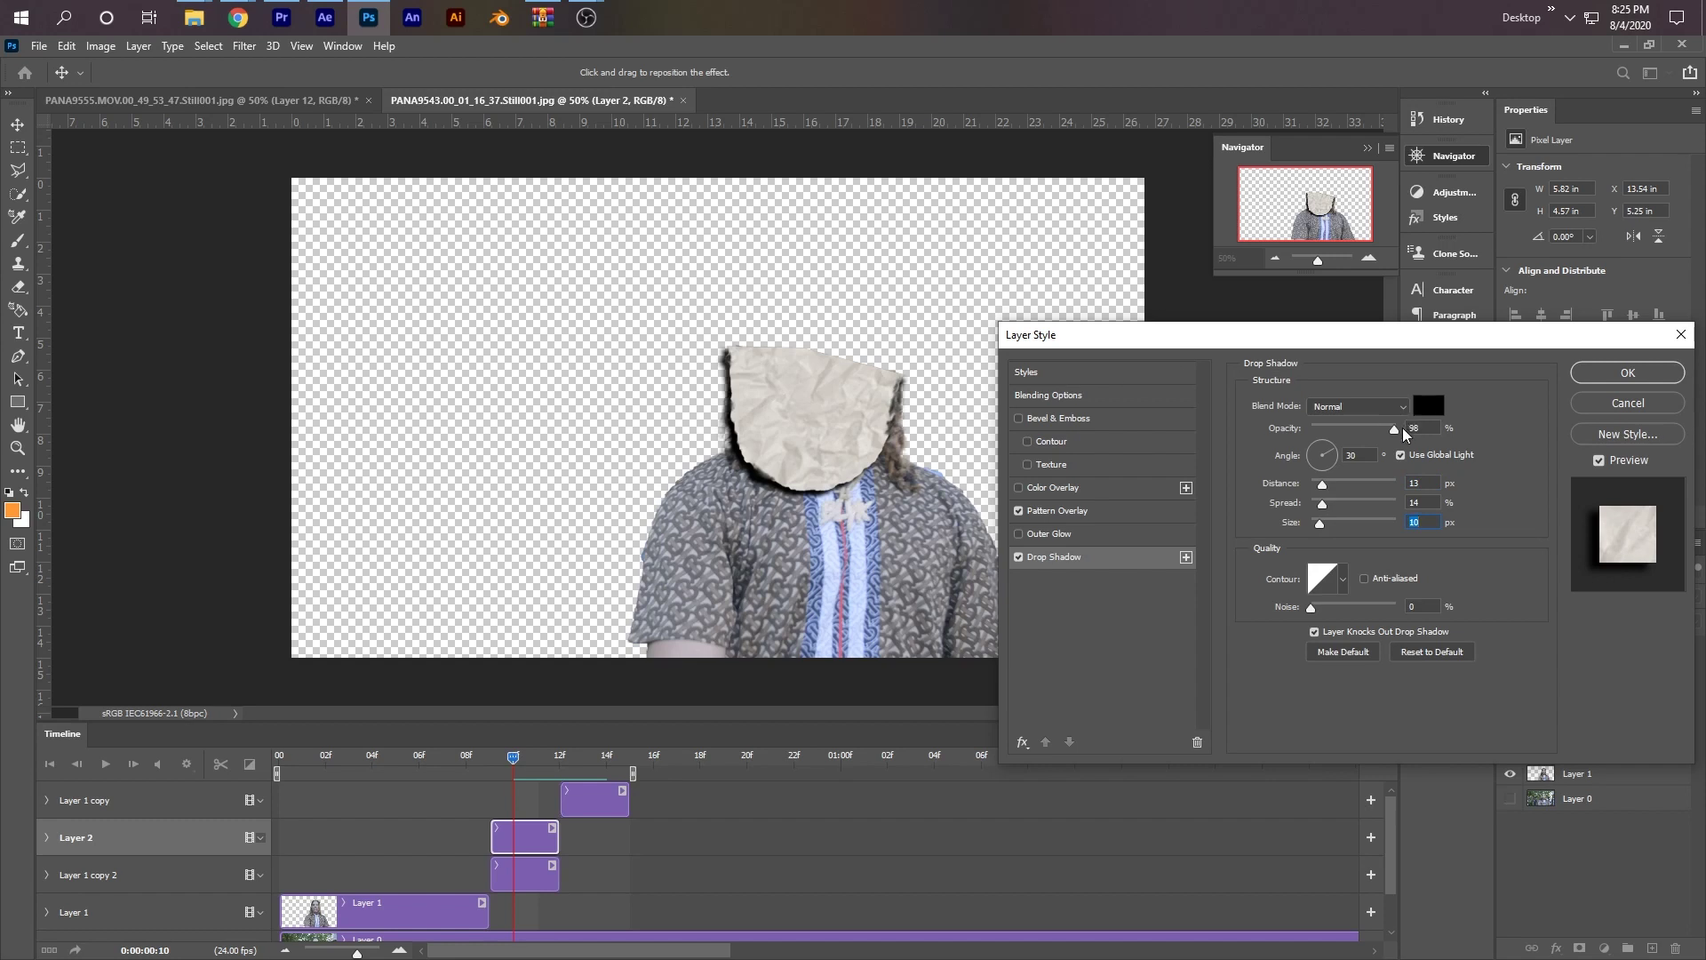
drag(1402, 428, 1378, 434)
drag(1466, 334, 1337, 325)
click(1498, 372)
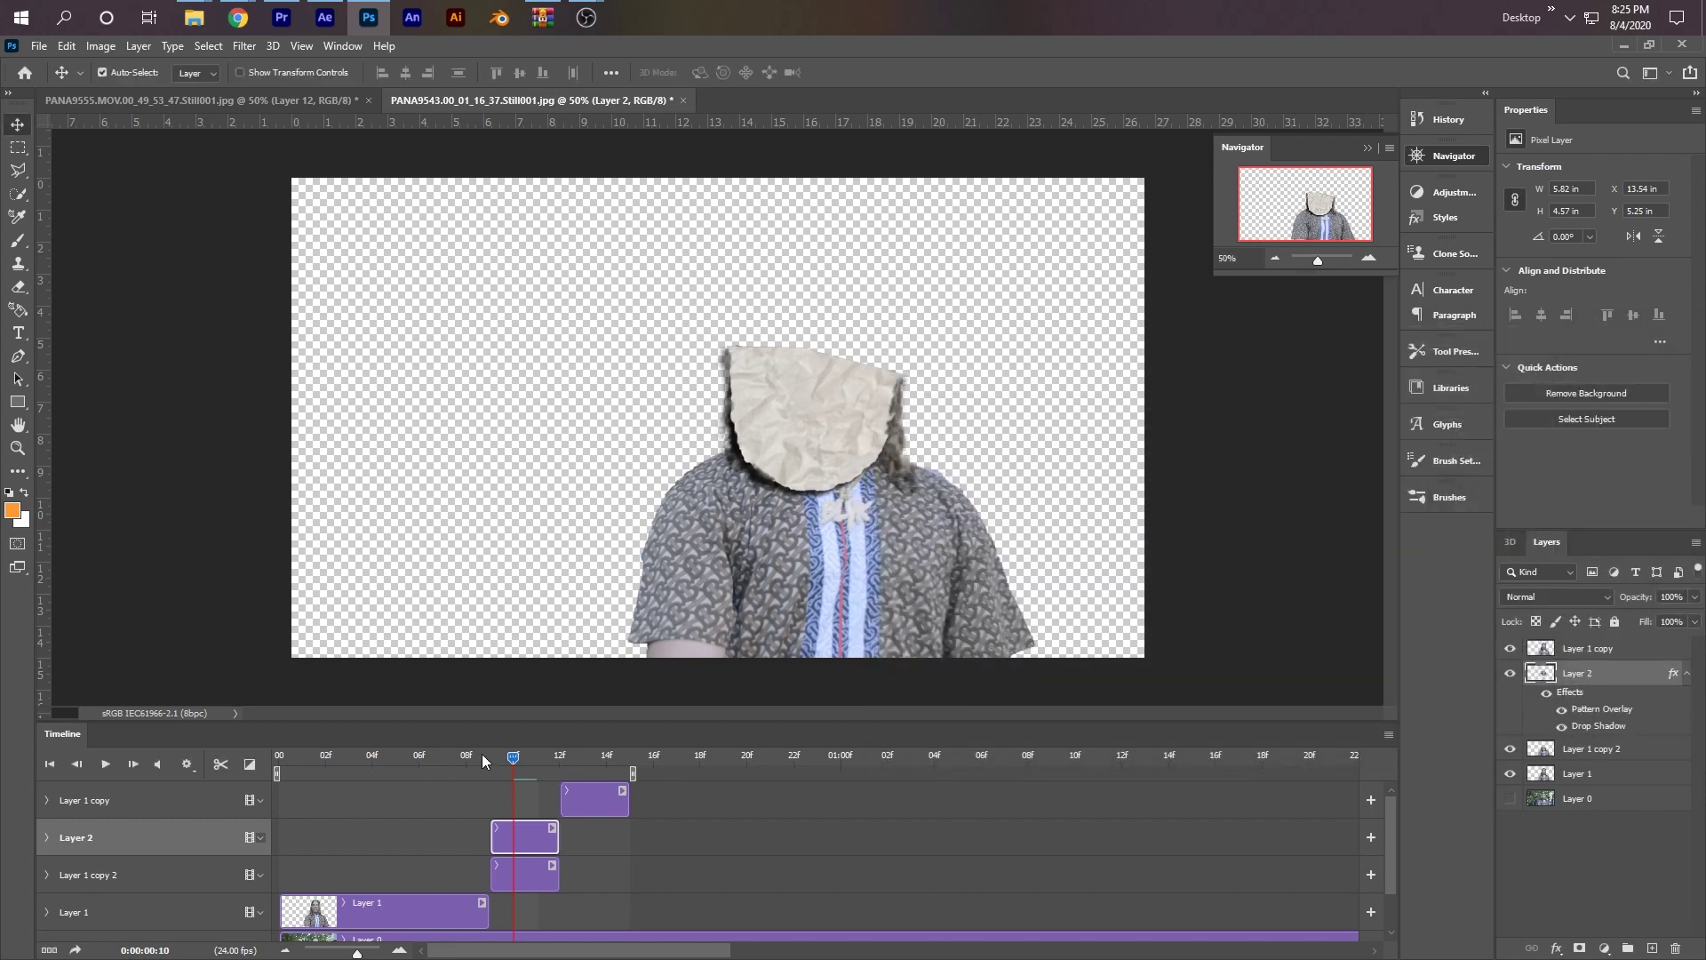
- Extend the Layer 1 copy 2 clip back to start at frame 6 and trim the Layer 1 clip to end there
mouse_move(499, 759)
mouse_down()
mouse_move(476, 764)
mouse_move(569, 776)
mouse_move(474, 787)
mouse_move(573, 754)
mouse_move(490, 770)
mouse_up()
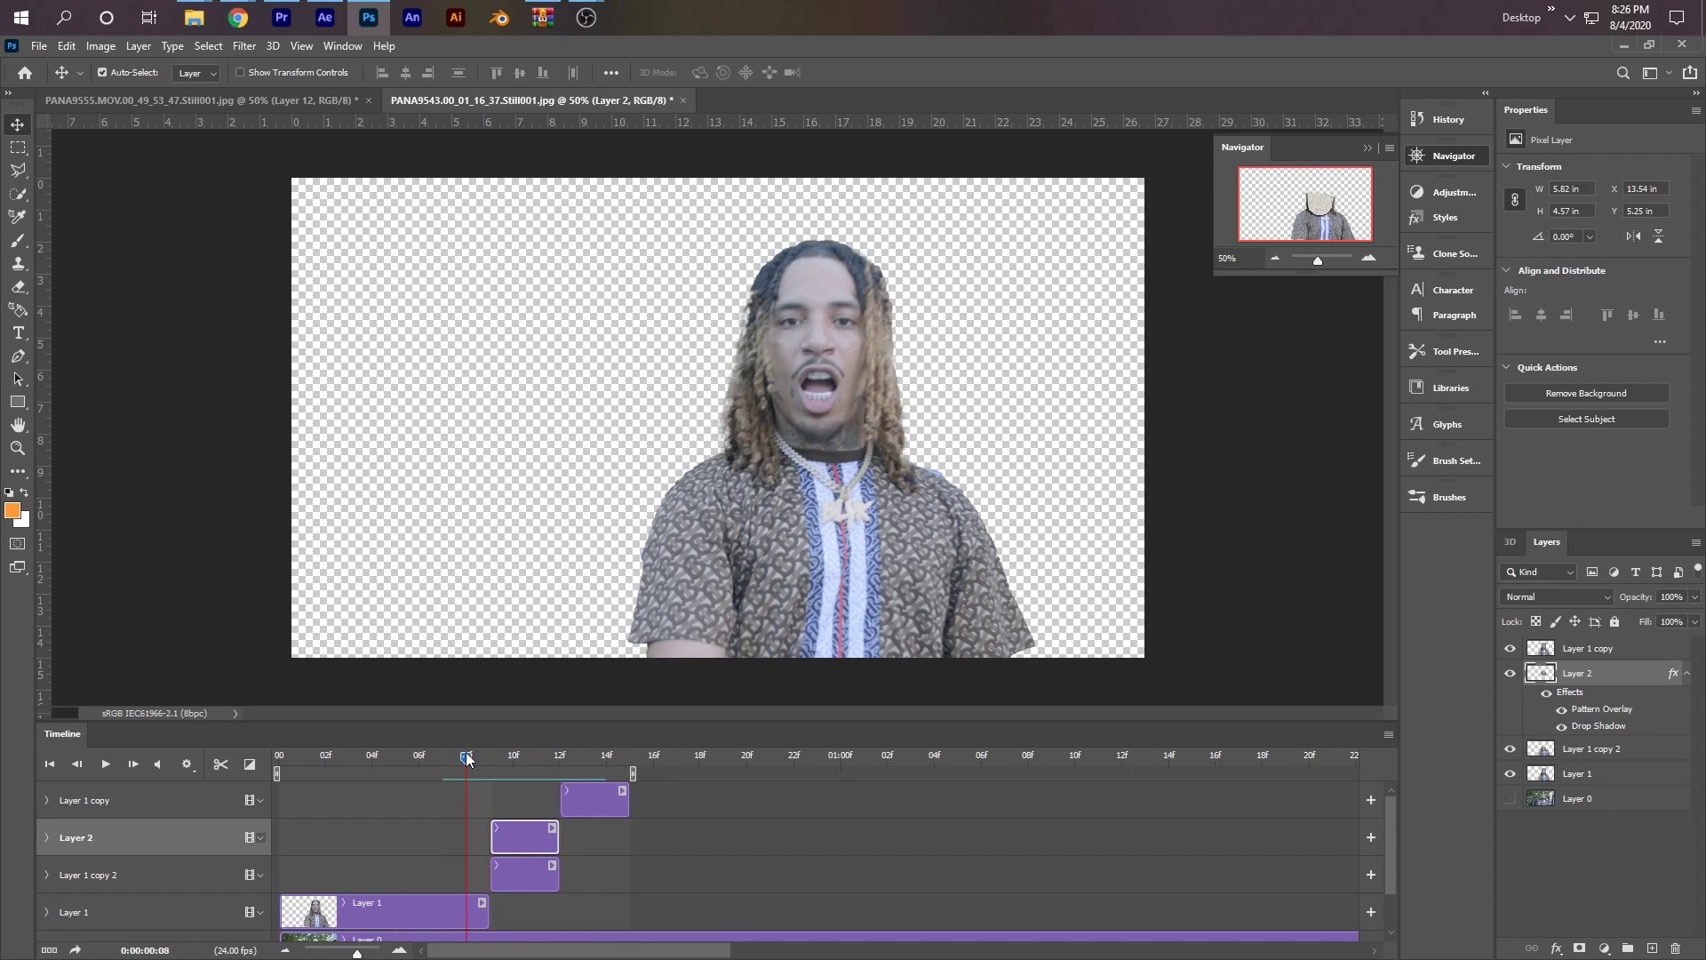
drag(468, 756, 487, 763)
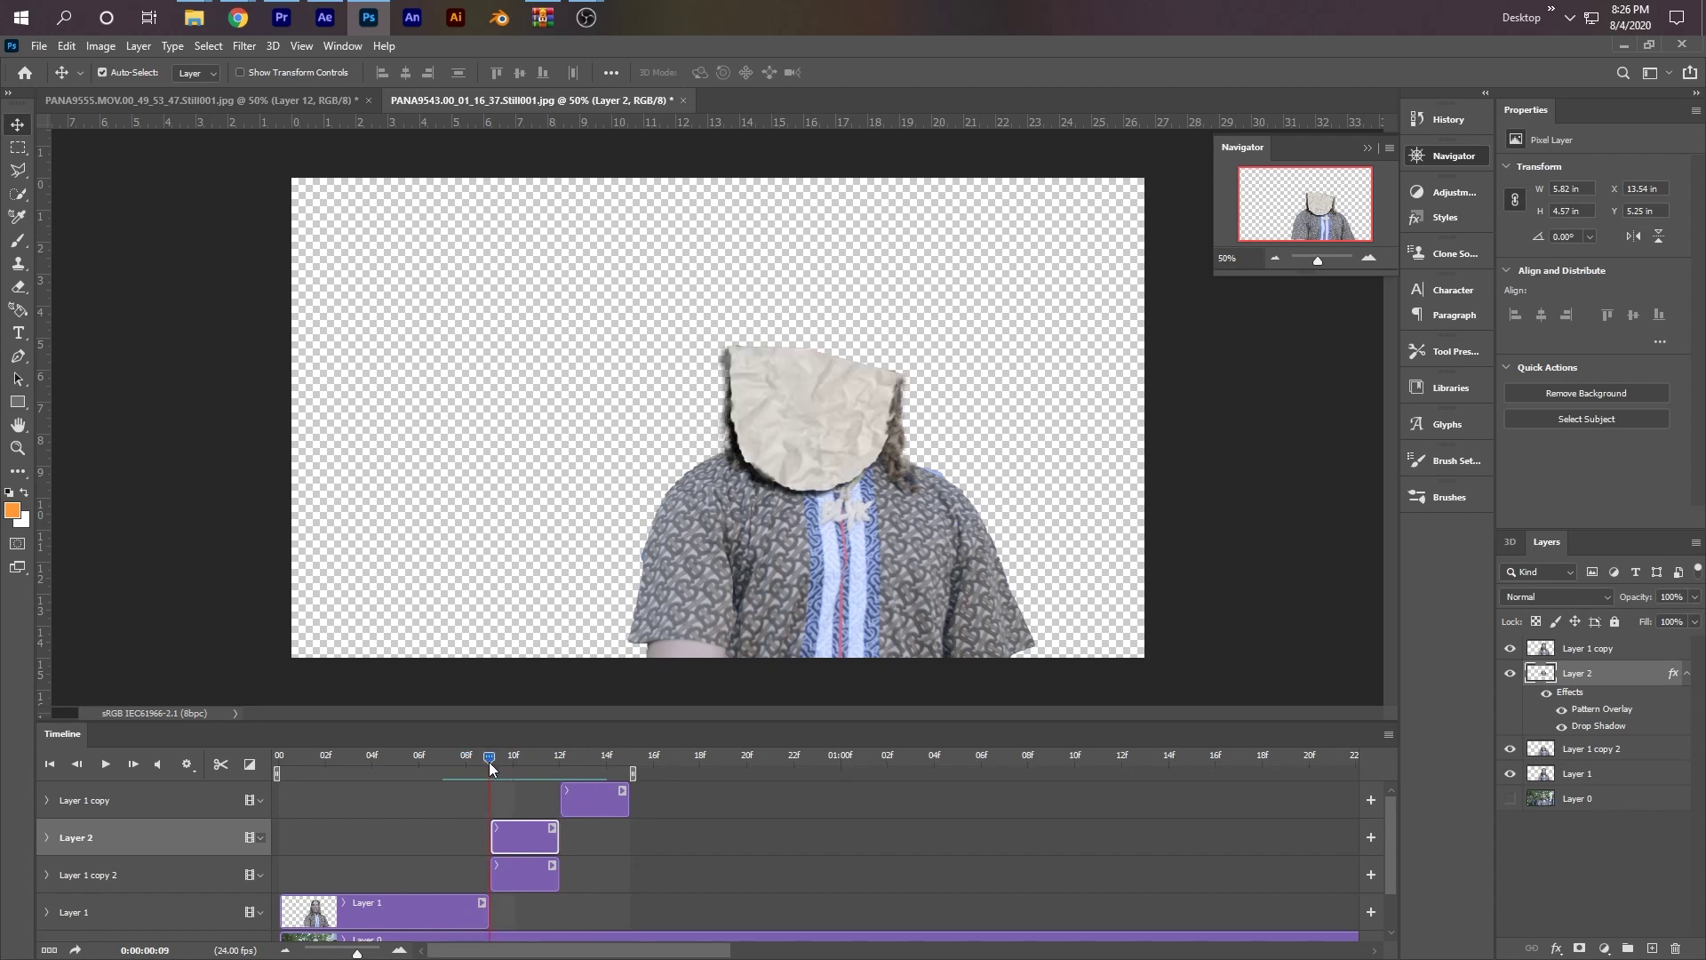
drag(489, 761, 418, 760)
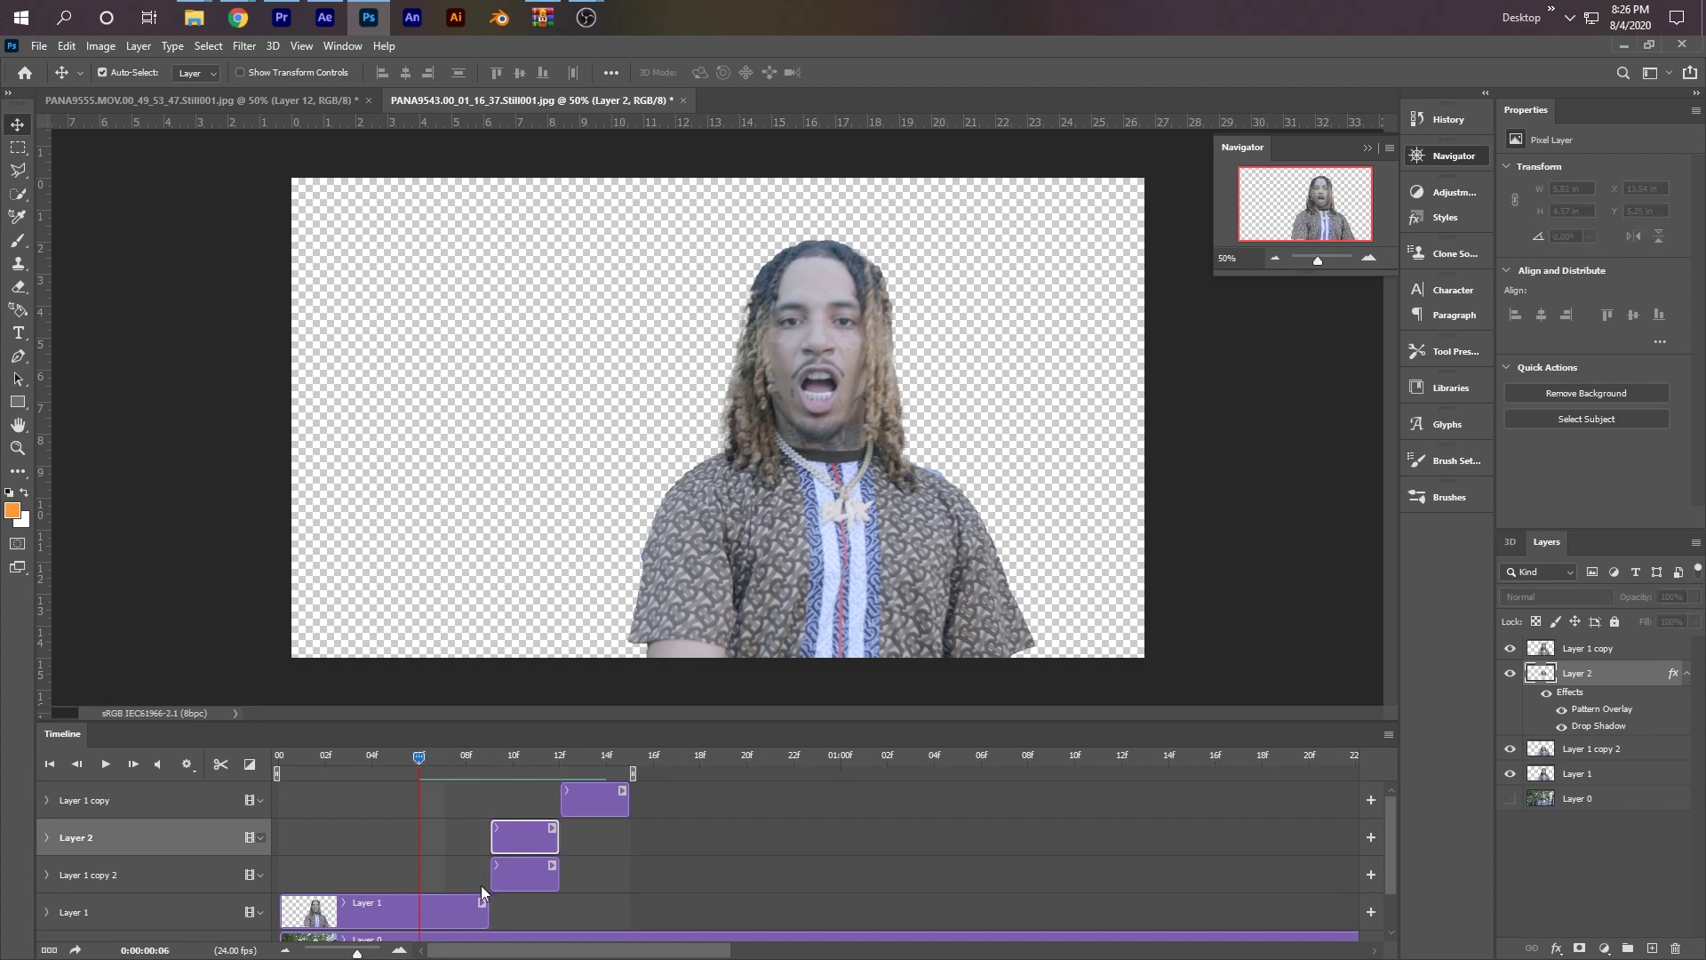
click(503, 876)
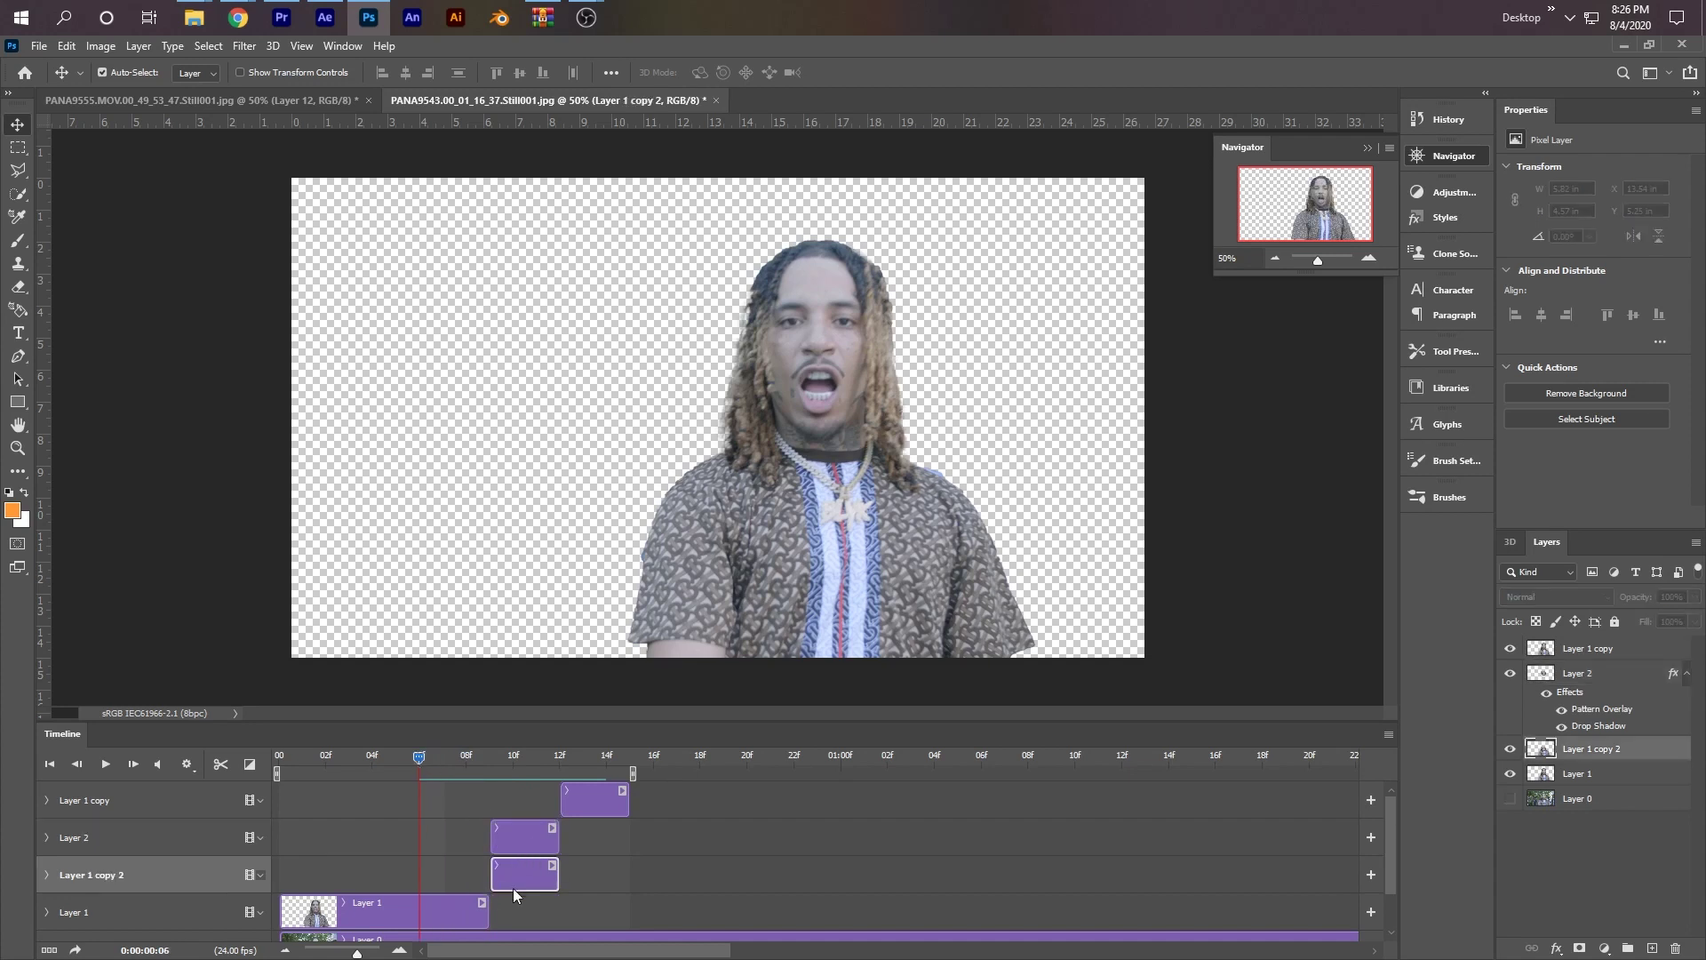
drag(495, 872, 418, 911)
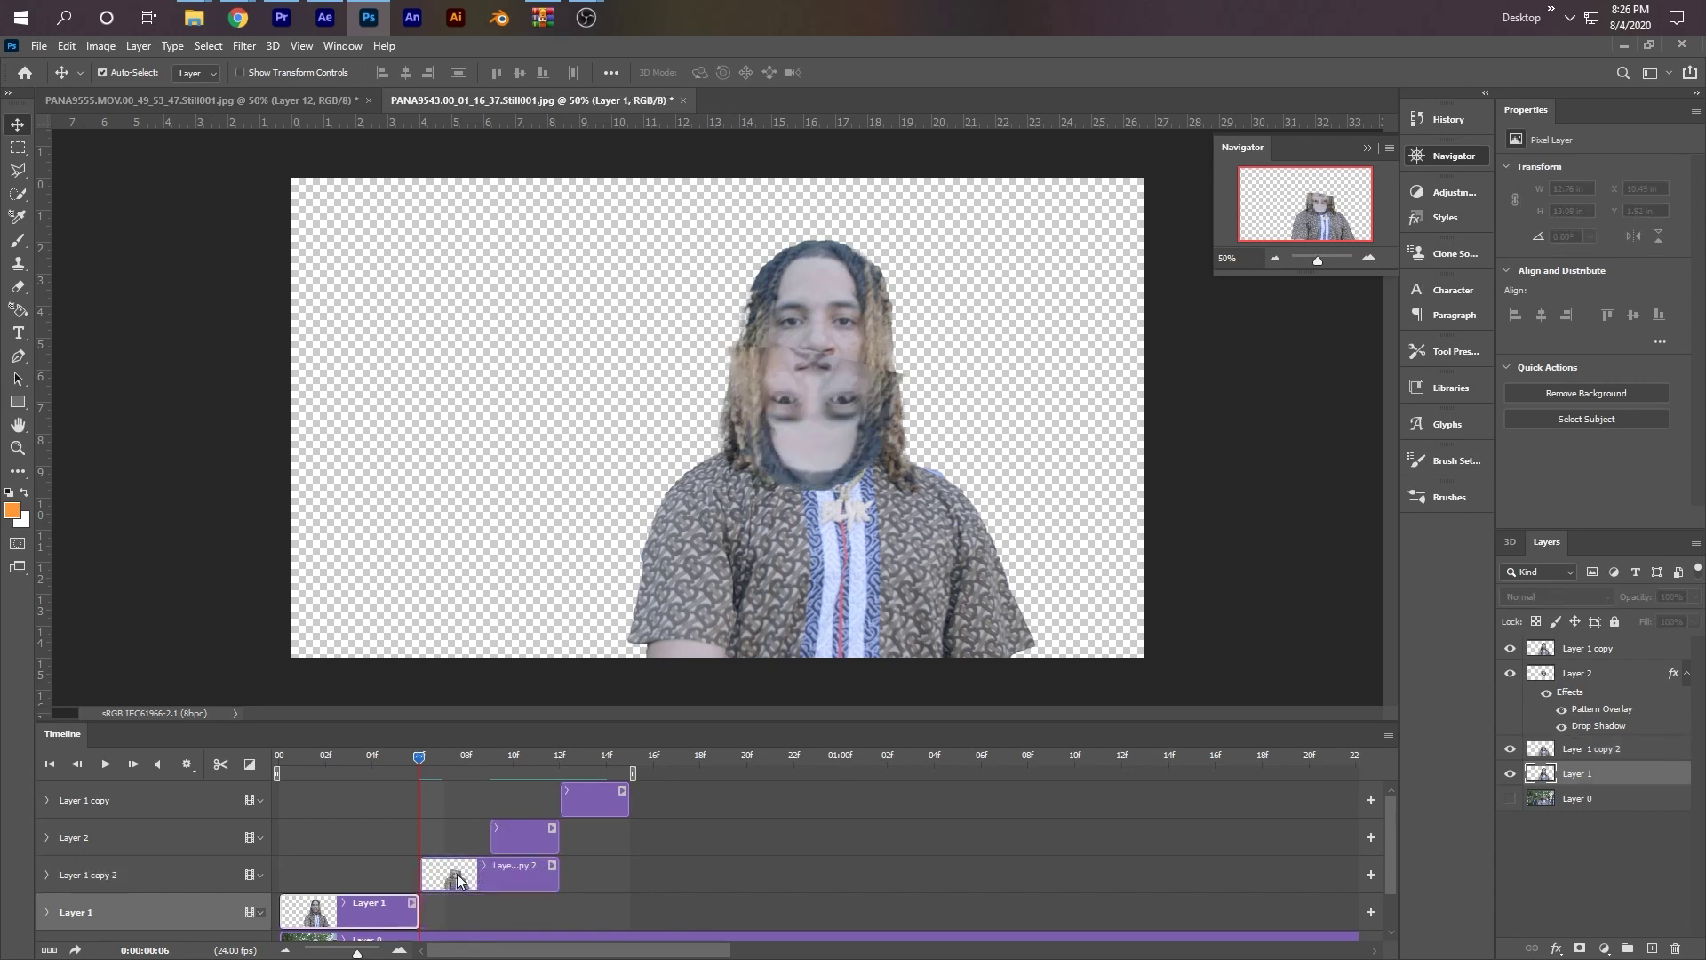
- Split the Layer 1 copy 2 clip at frame 9
drag(420, 756, 461, 770)
mouse_move(486, 776)
mouse_down()
mouse_move(439, 772)
mouse_move(582, 791)
mouse_move(454, 791)
mouse_move(482, 804)
mouse_move(572, 797)
mouse_move(457, 795)
mouse_move(597, 795)
mouse_move(486, 786)
mouse_up()
click(510, 872)
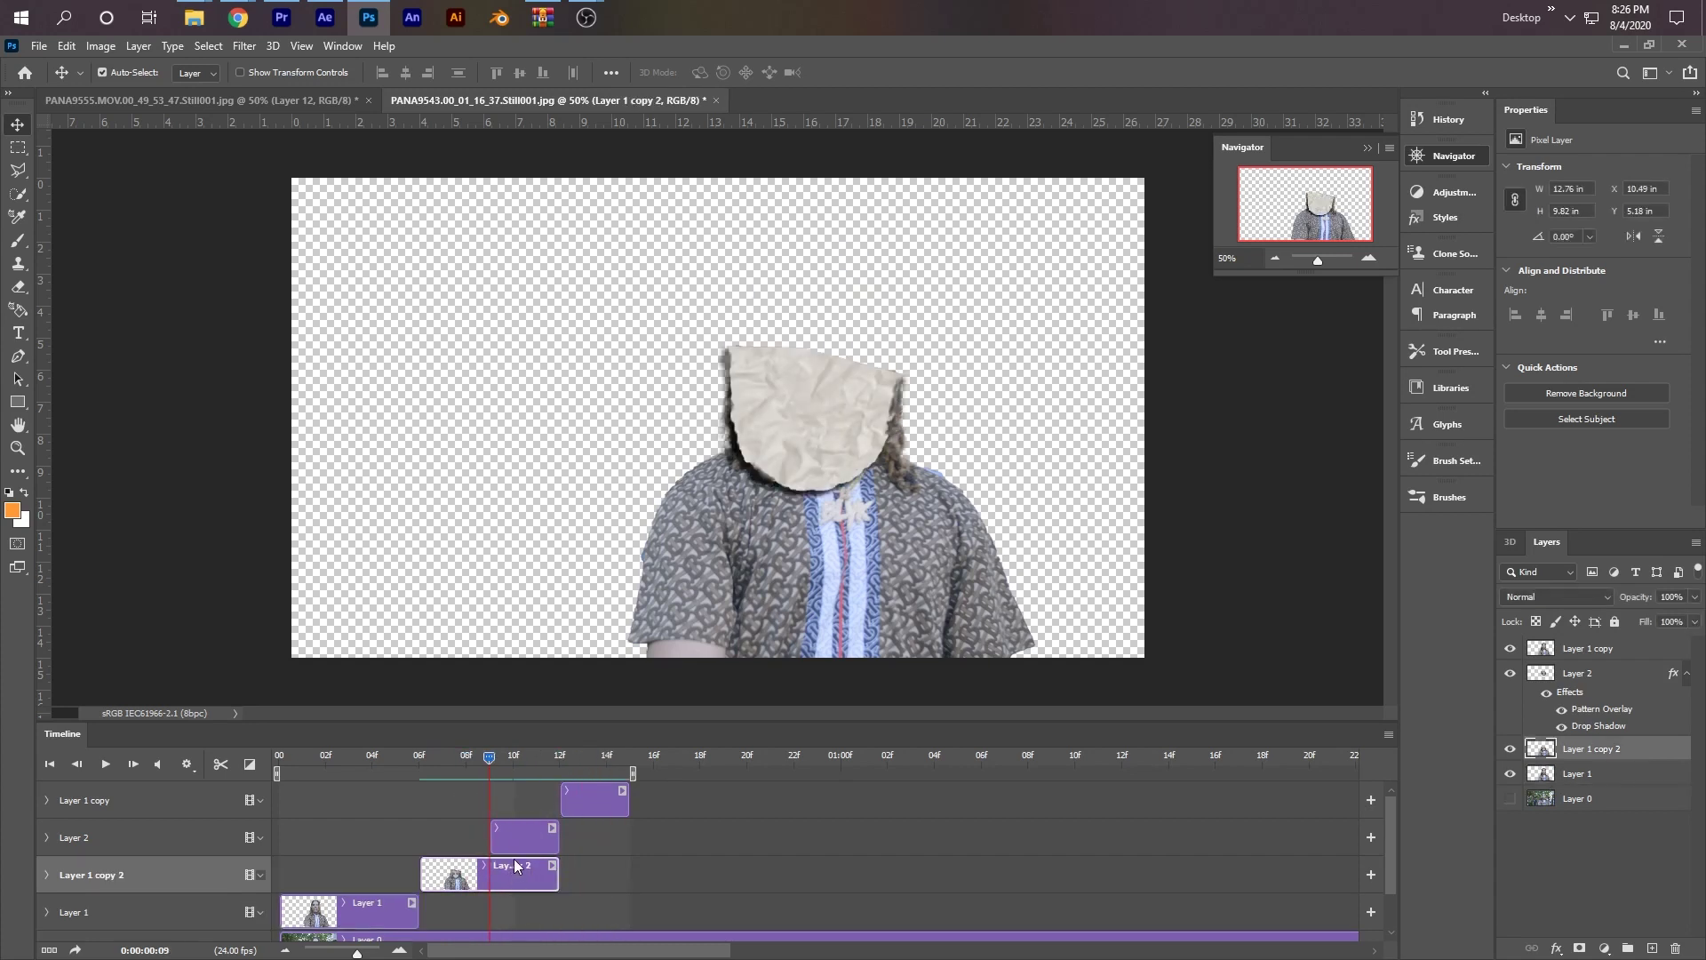
click(219, 763)
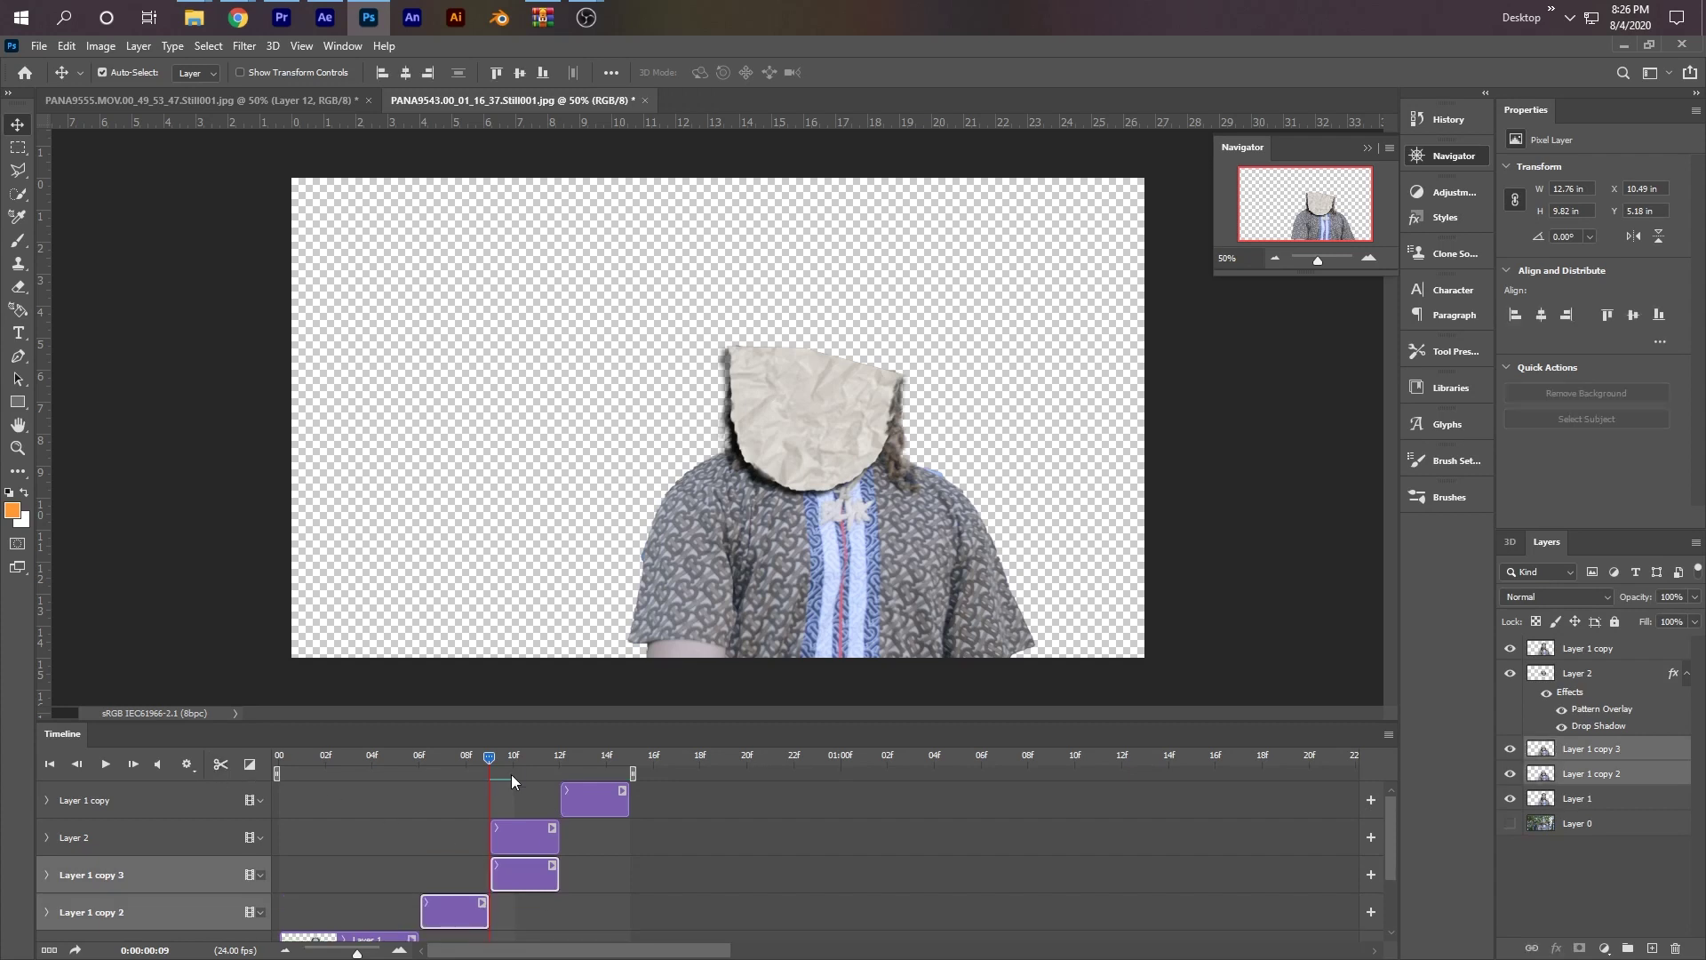
drag(492, 754, 419, 775)
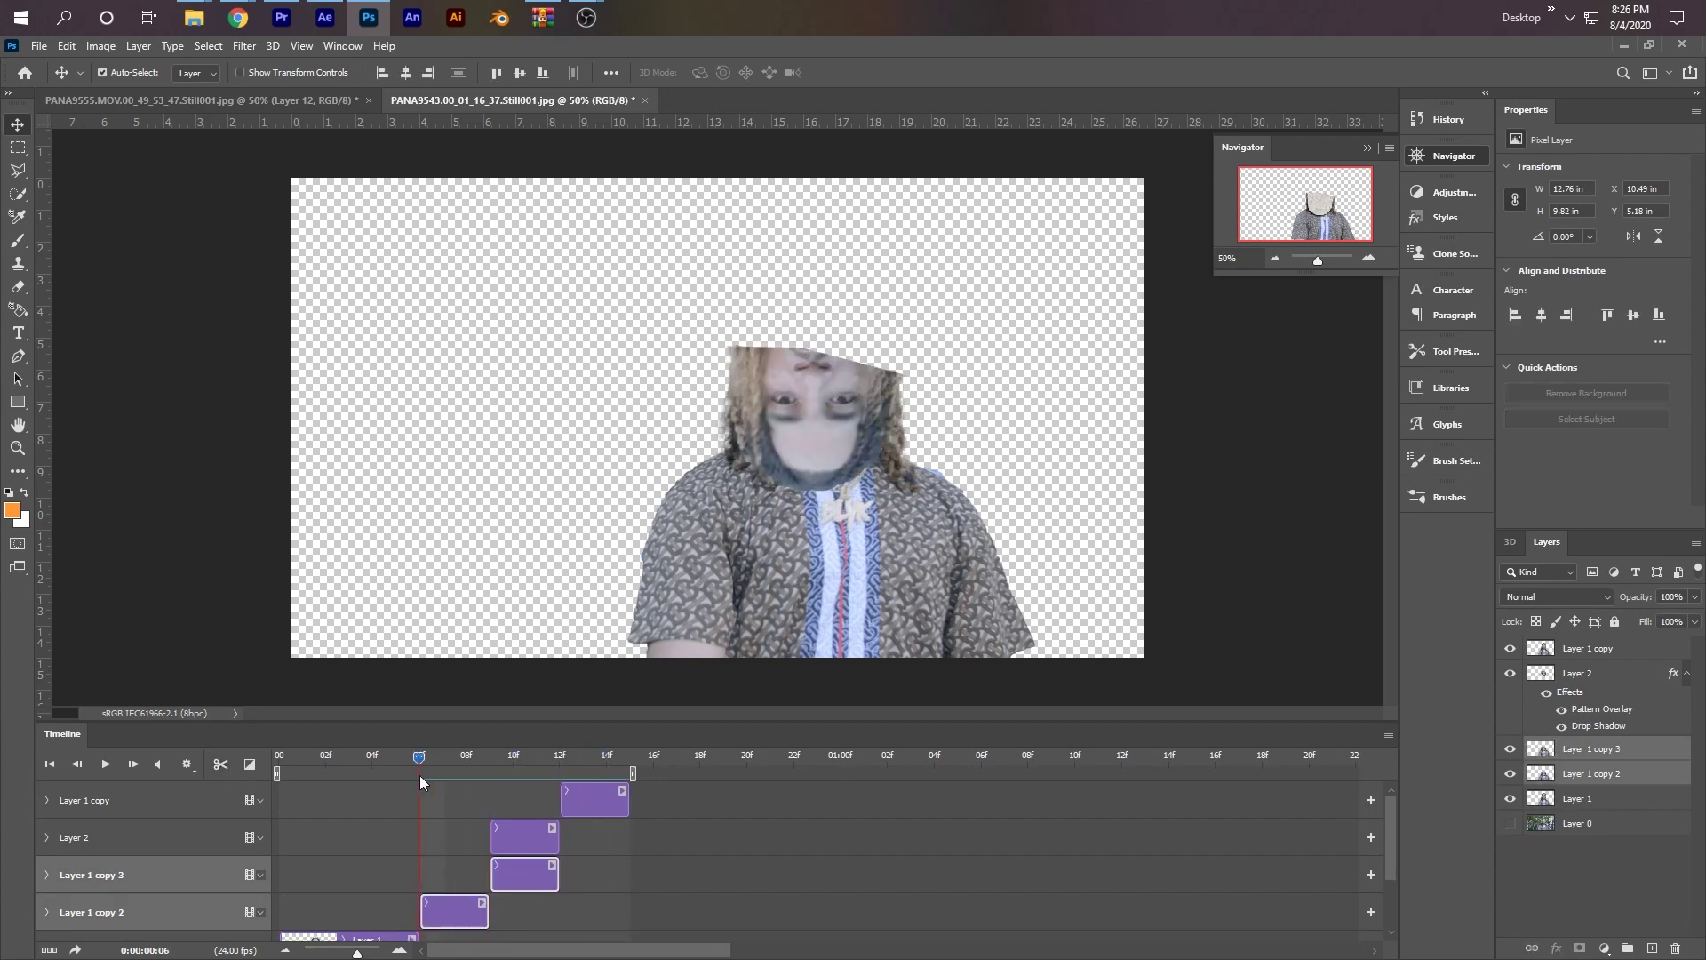
click(472, 865)
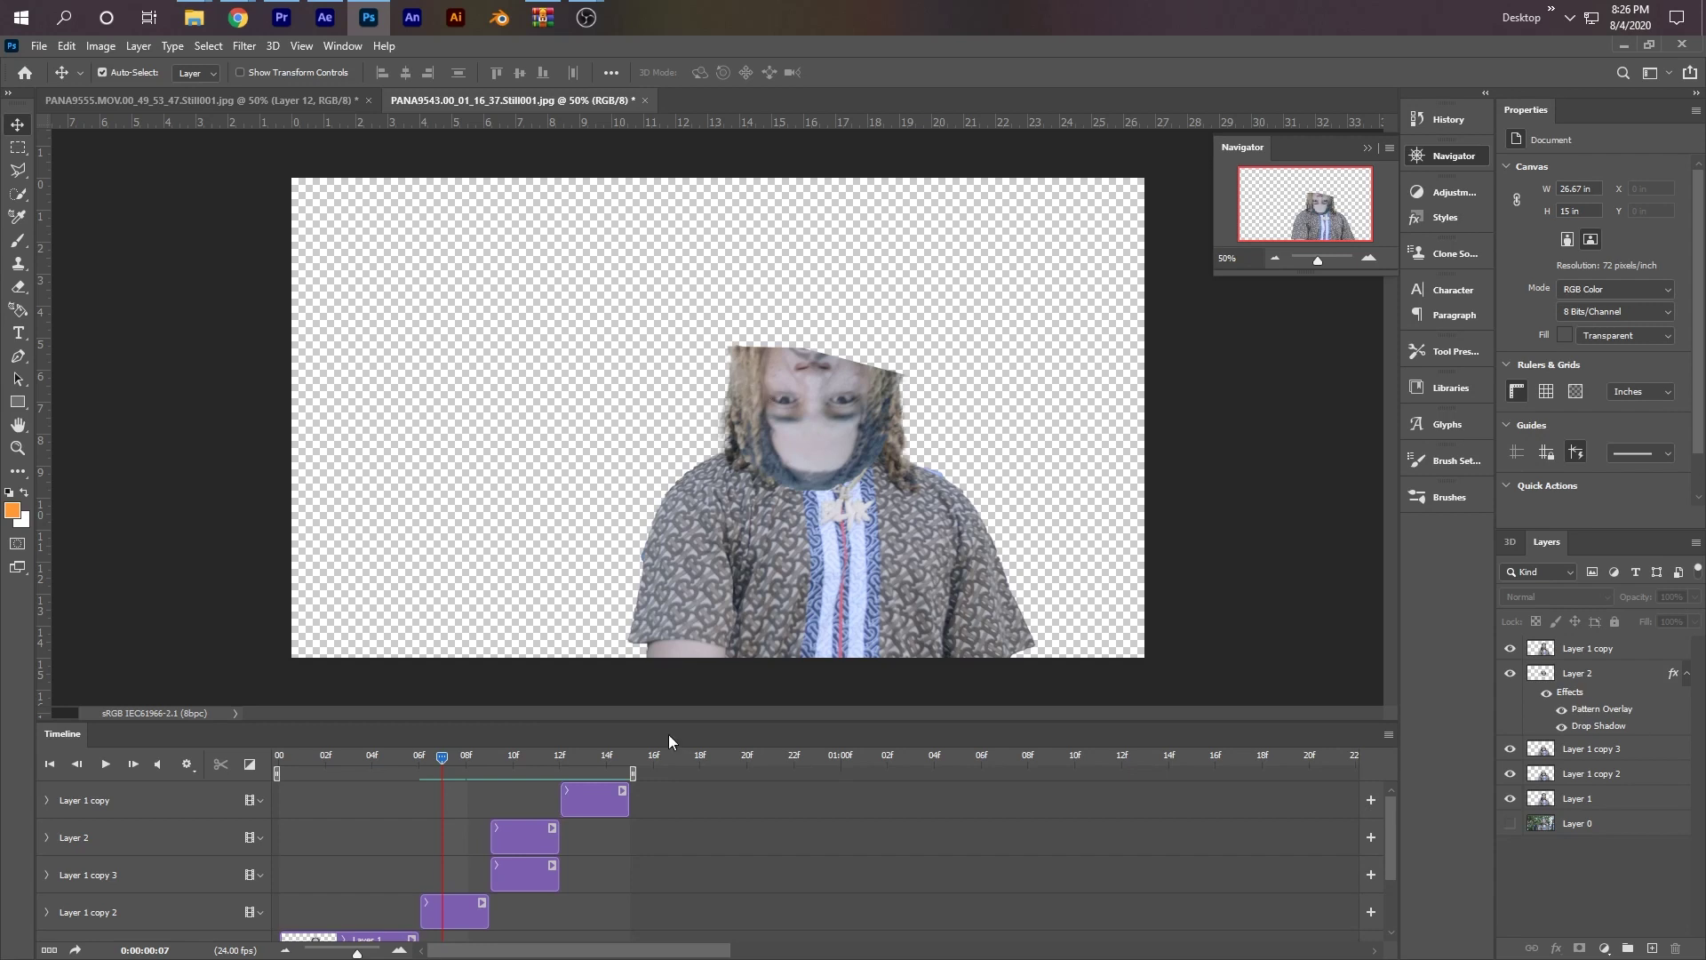
mouse_move(542, 755)
mouse_down()
mouse_move(583, 755)
mouse_move(508, 760)
mouse_up()
click(543, 876)
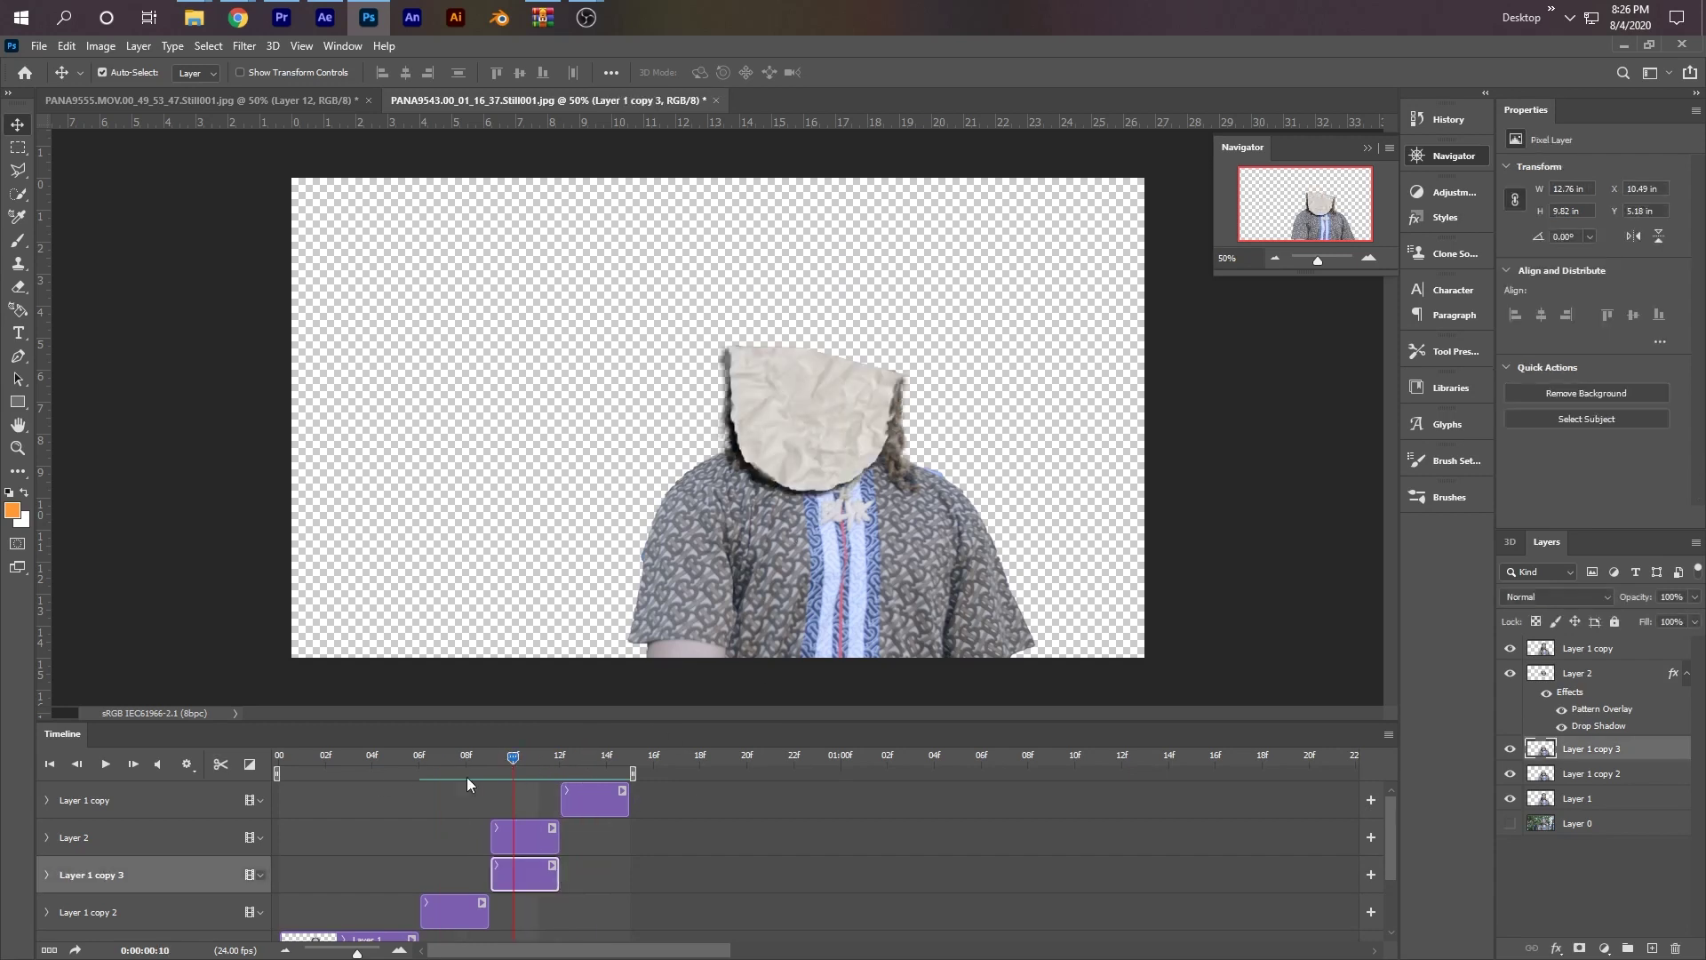
- At frame 7, outline the flipped head and collar on Layer 1 copy 2 with the Polygonal Lasso
click(454, 760)
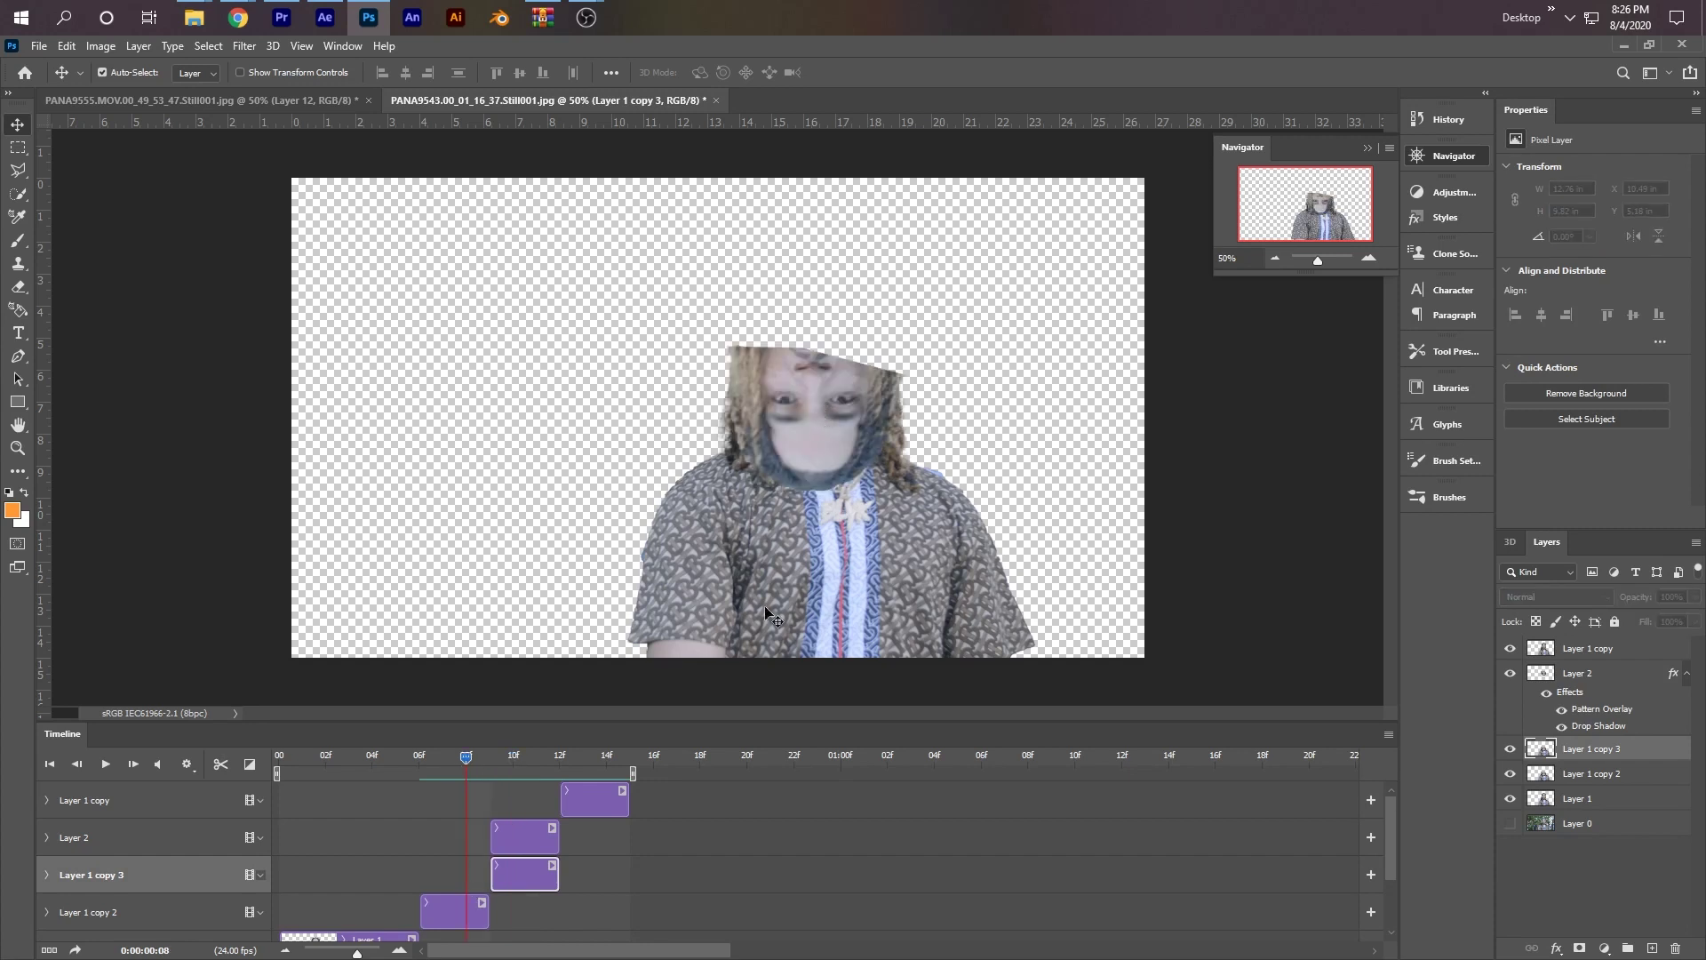
scroll(463, 830, down, 1)
click(455, 872)
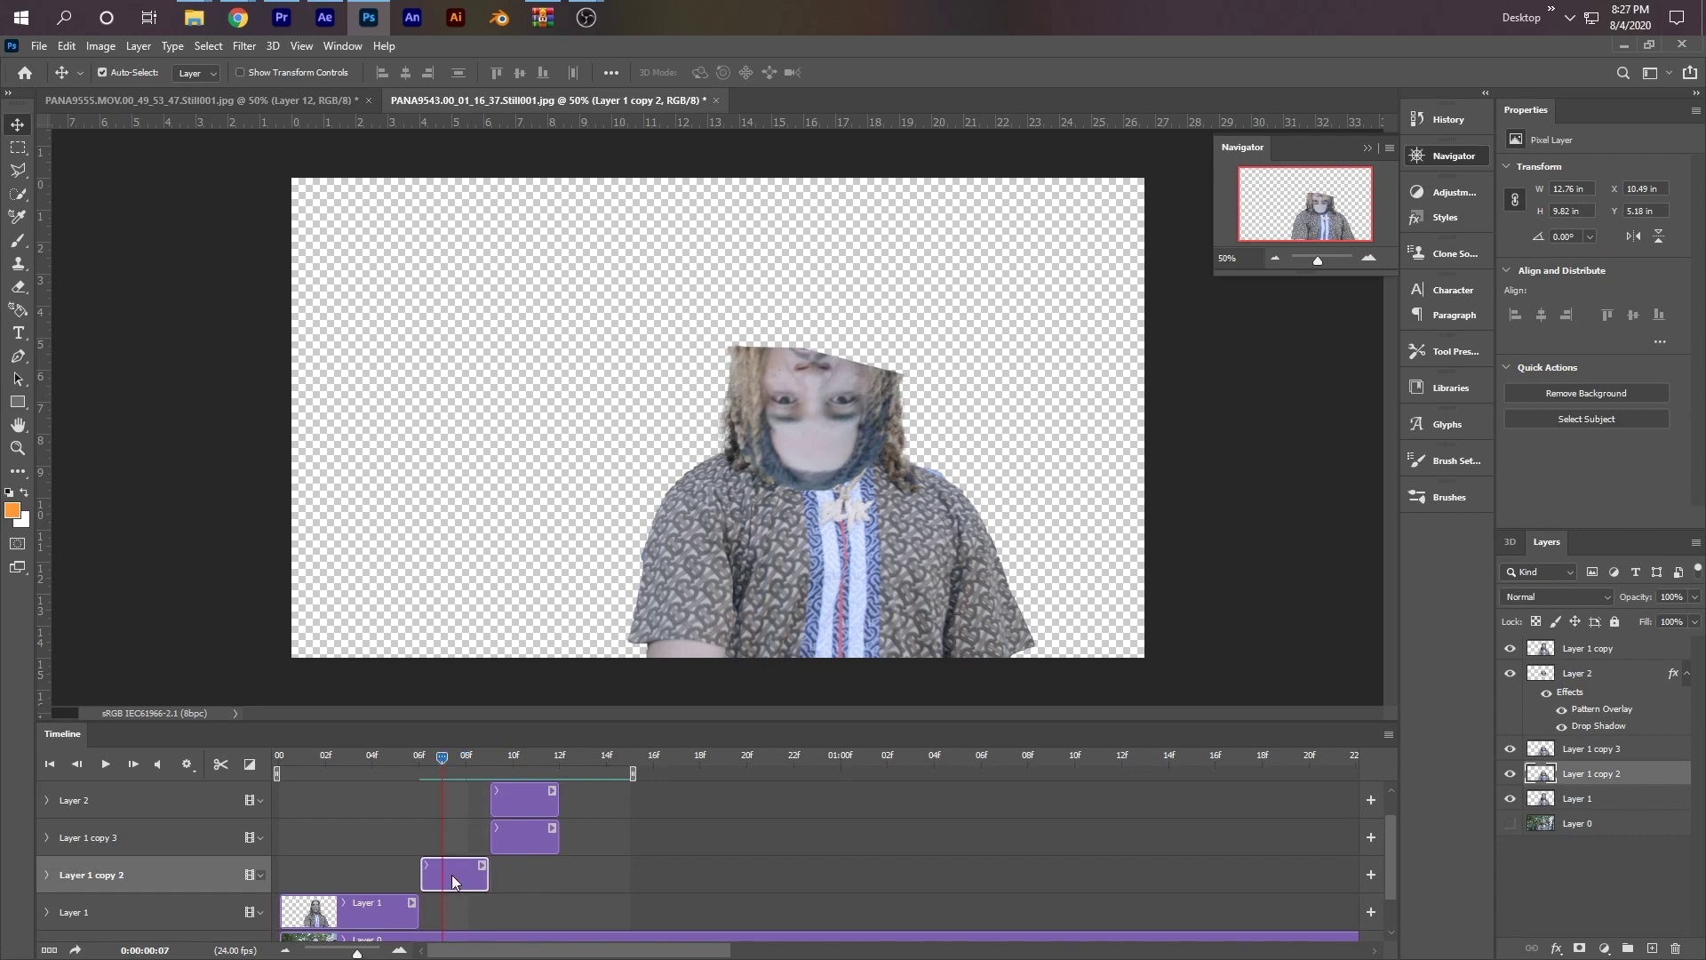
click(18, 171)
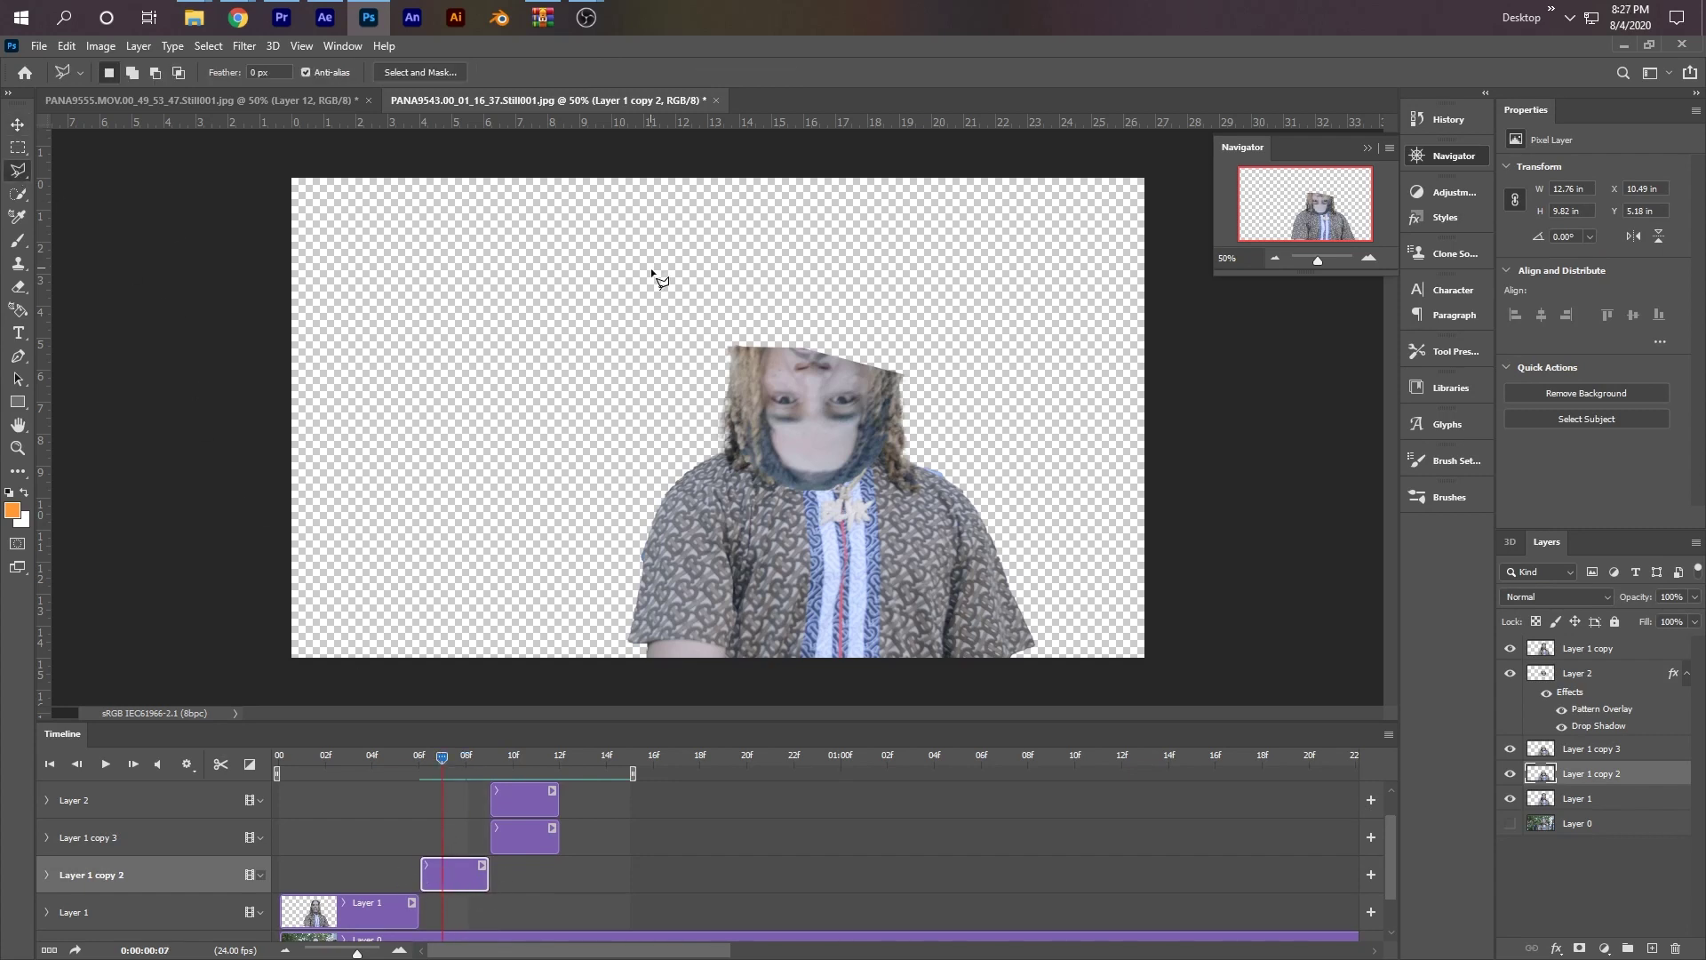
click(692, 357)
click(894, 514)
click(1007, 292)
click(782, 266)
double_click(700, 338)
- Flip the selected head area vertically with Free Transform, scaled to about 108% by -104%, and place it over the chest
right_click(840, 400)
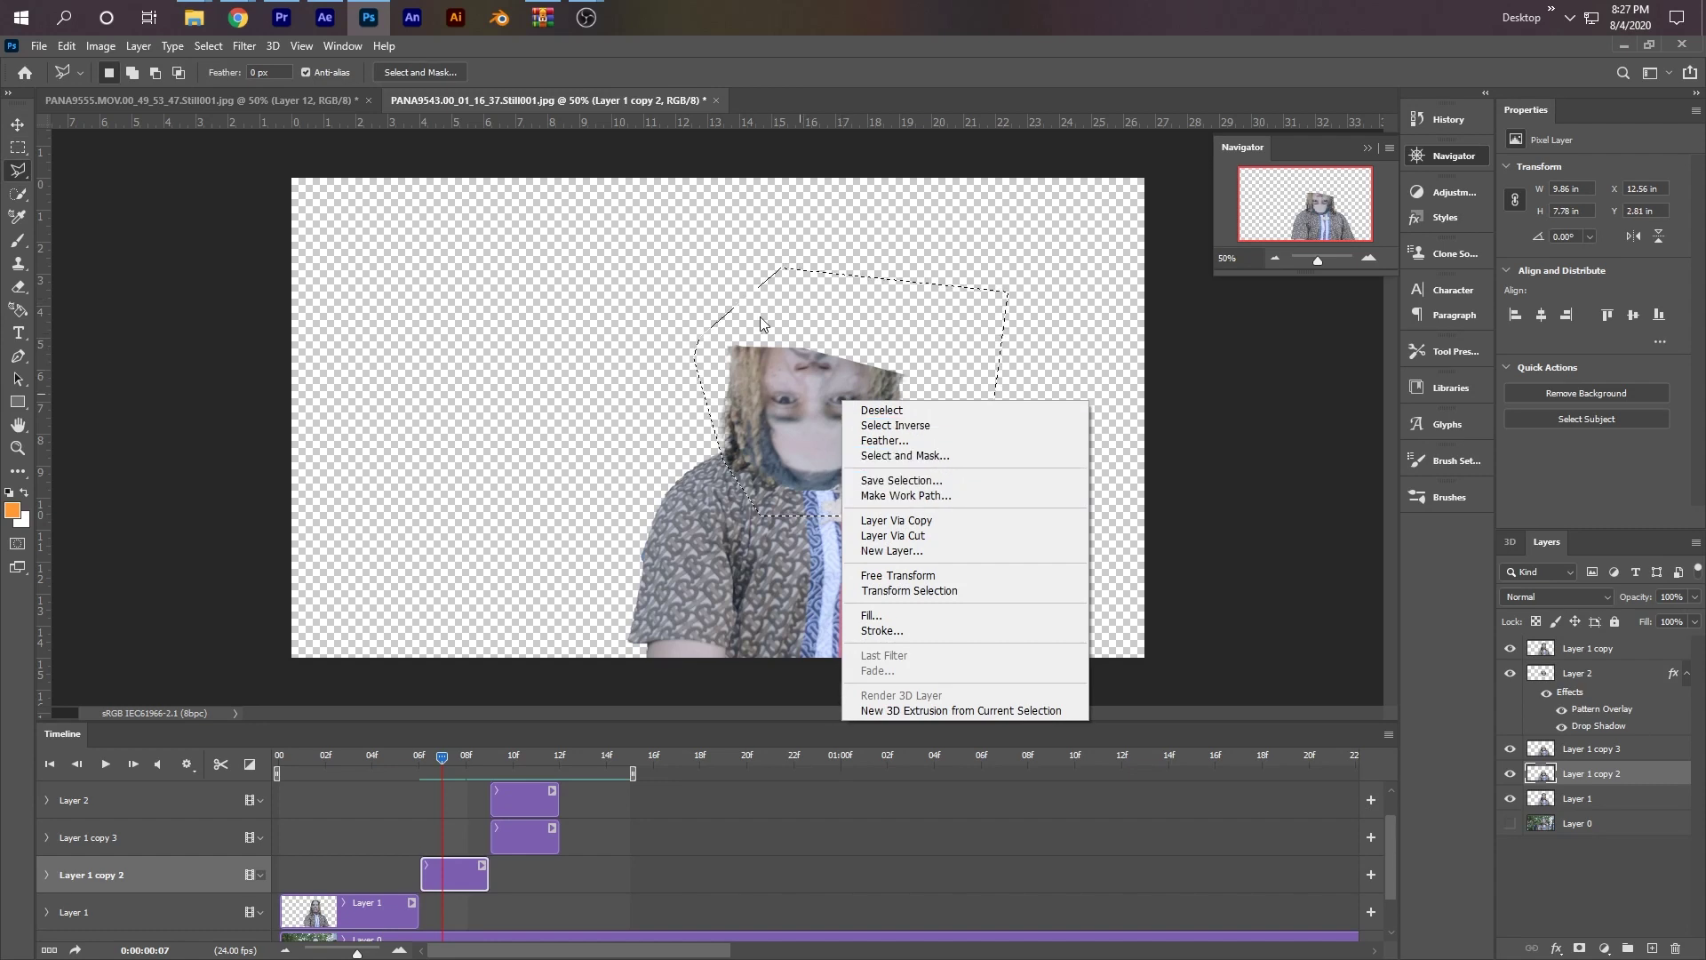
click(901, 576)
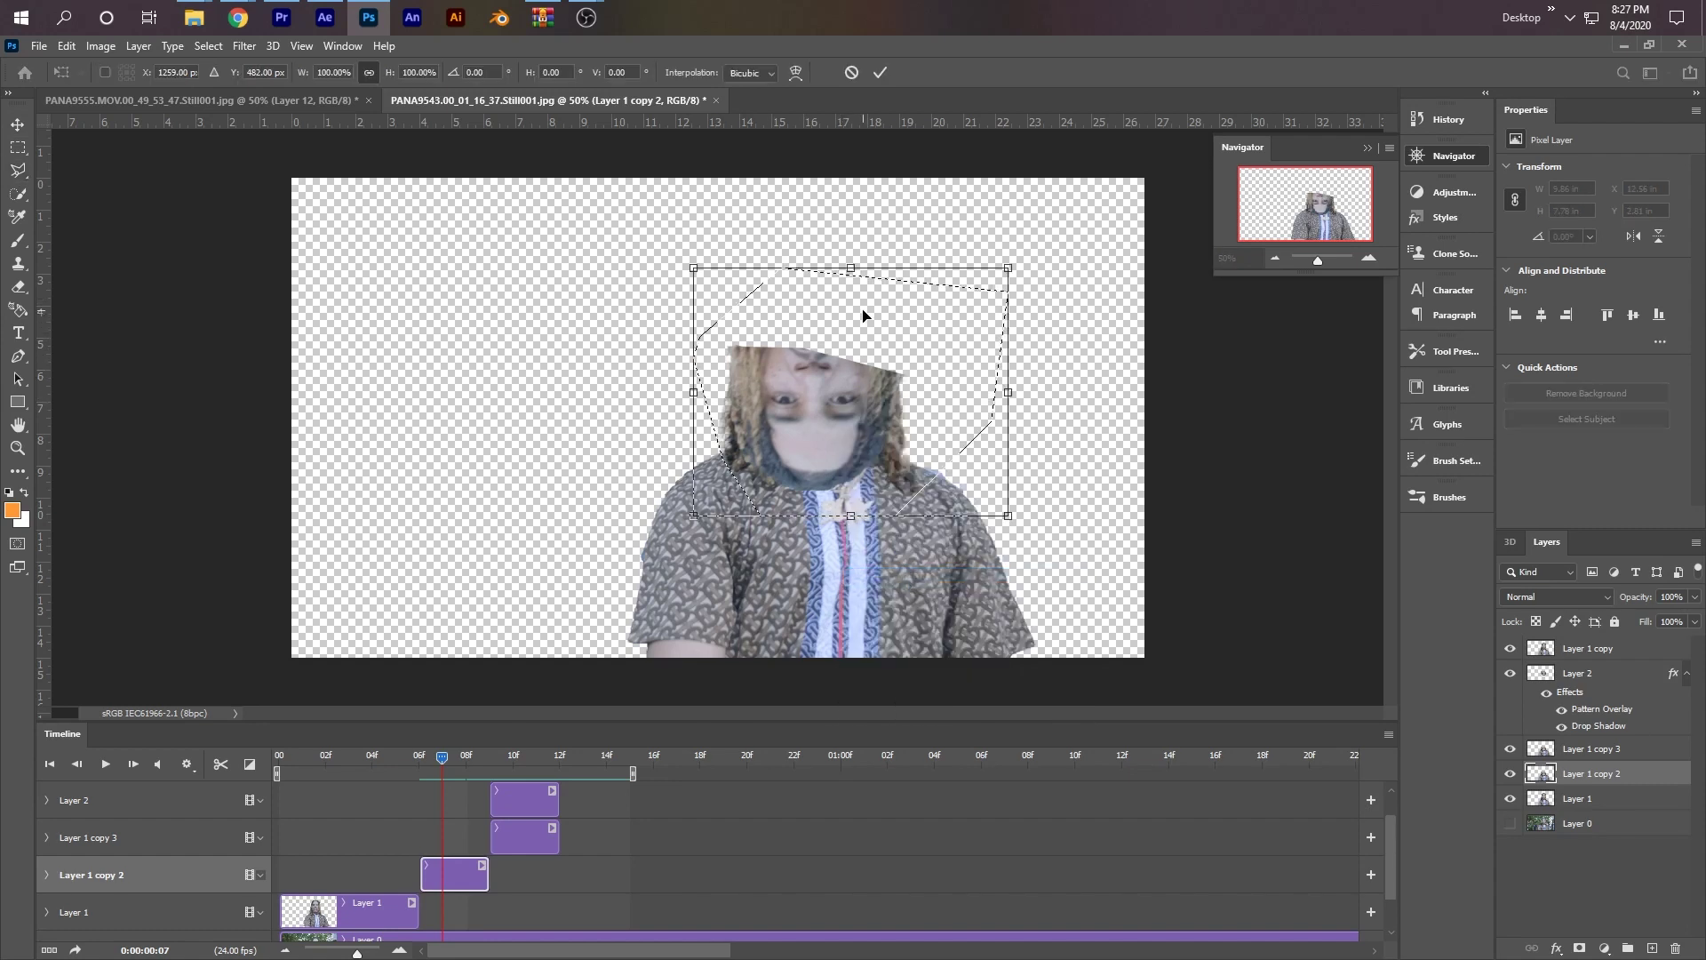
drag(851, 269, 863, 755)
drag(817, 610, 782, 538)
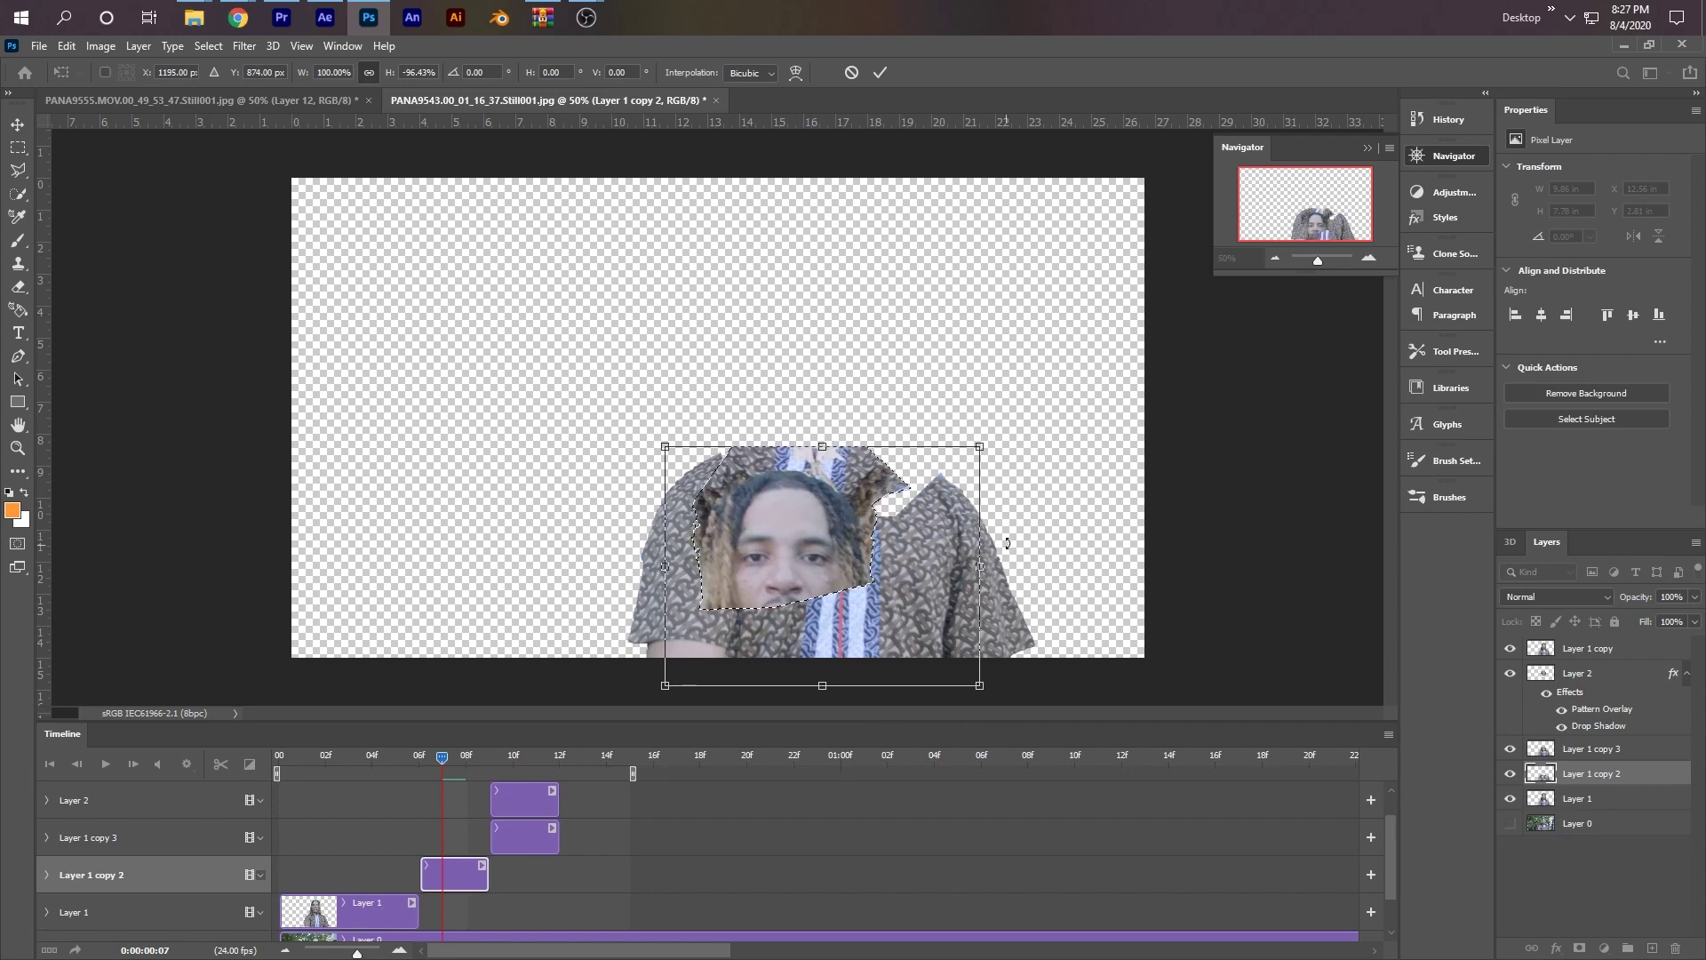
mouse_move(974, 565)
mouse_down()
mouse_move(997, 569)
mouse_move(1001, 536)
mouse_move(1001, 551)
mouse_up()
drag(835, 509, 855, 520)
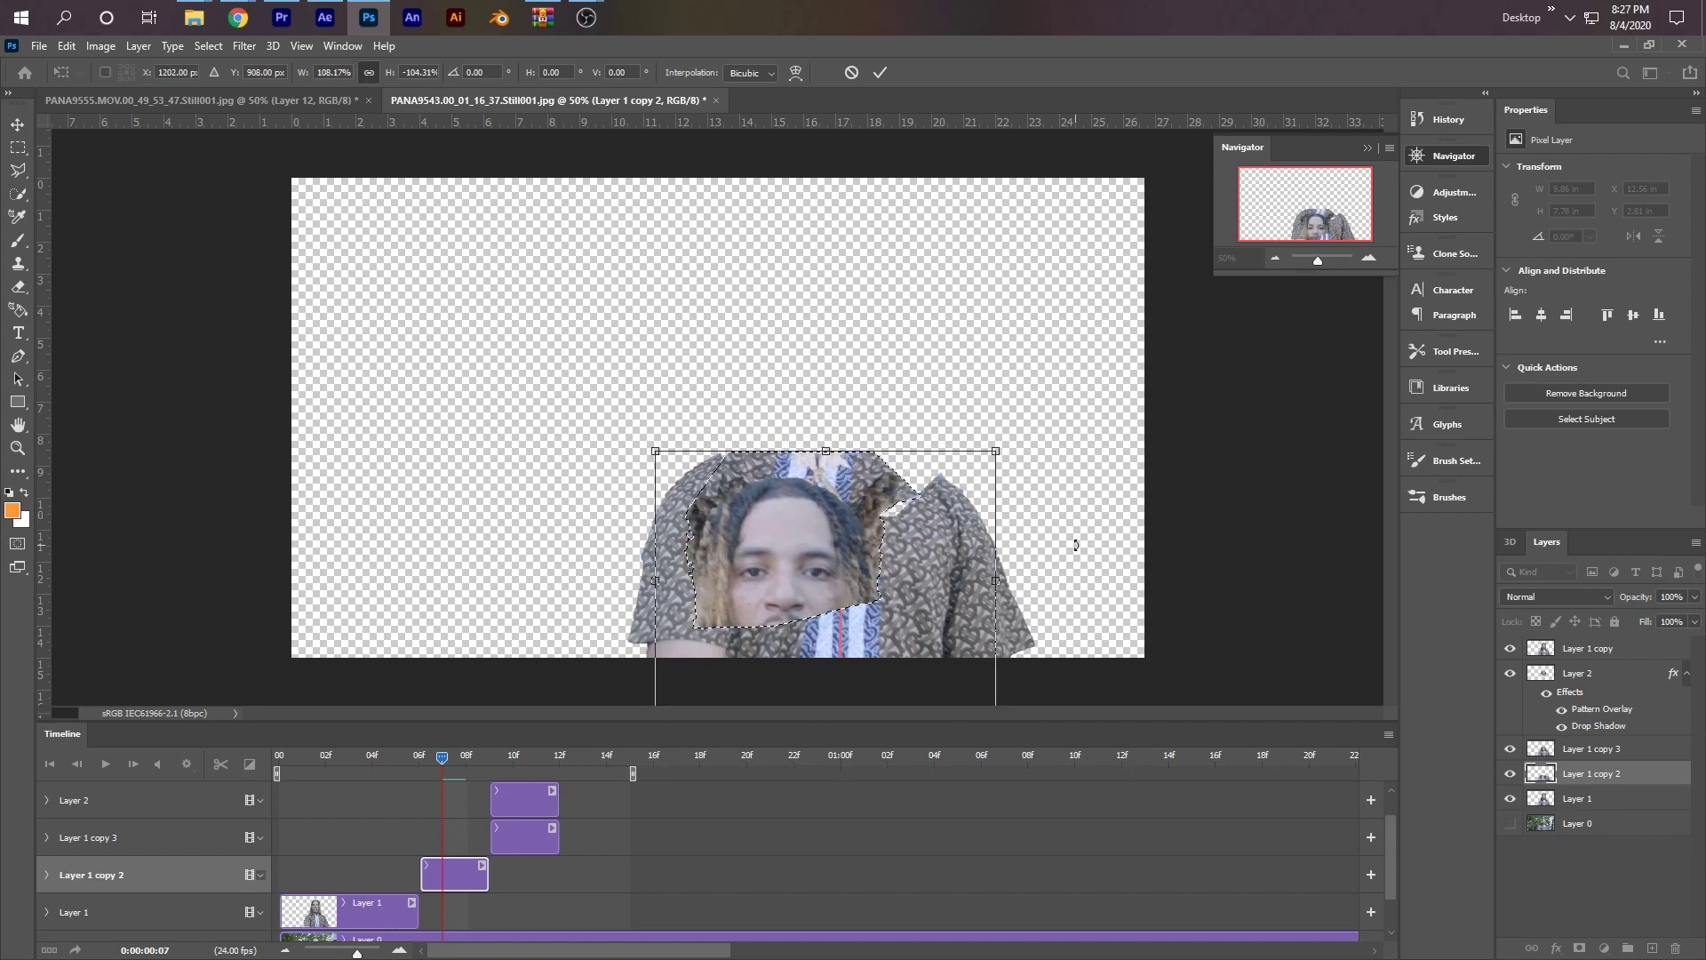
key(Return)
- Copy the selected head area to a new layer and move its clip to start at frame 6
key(l)
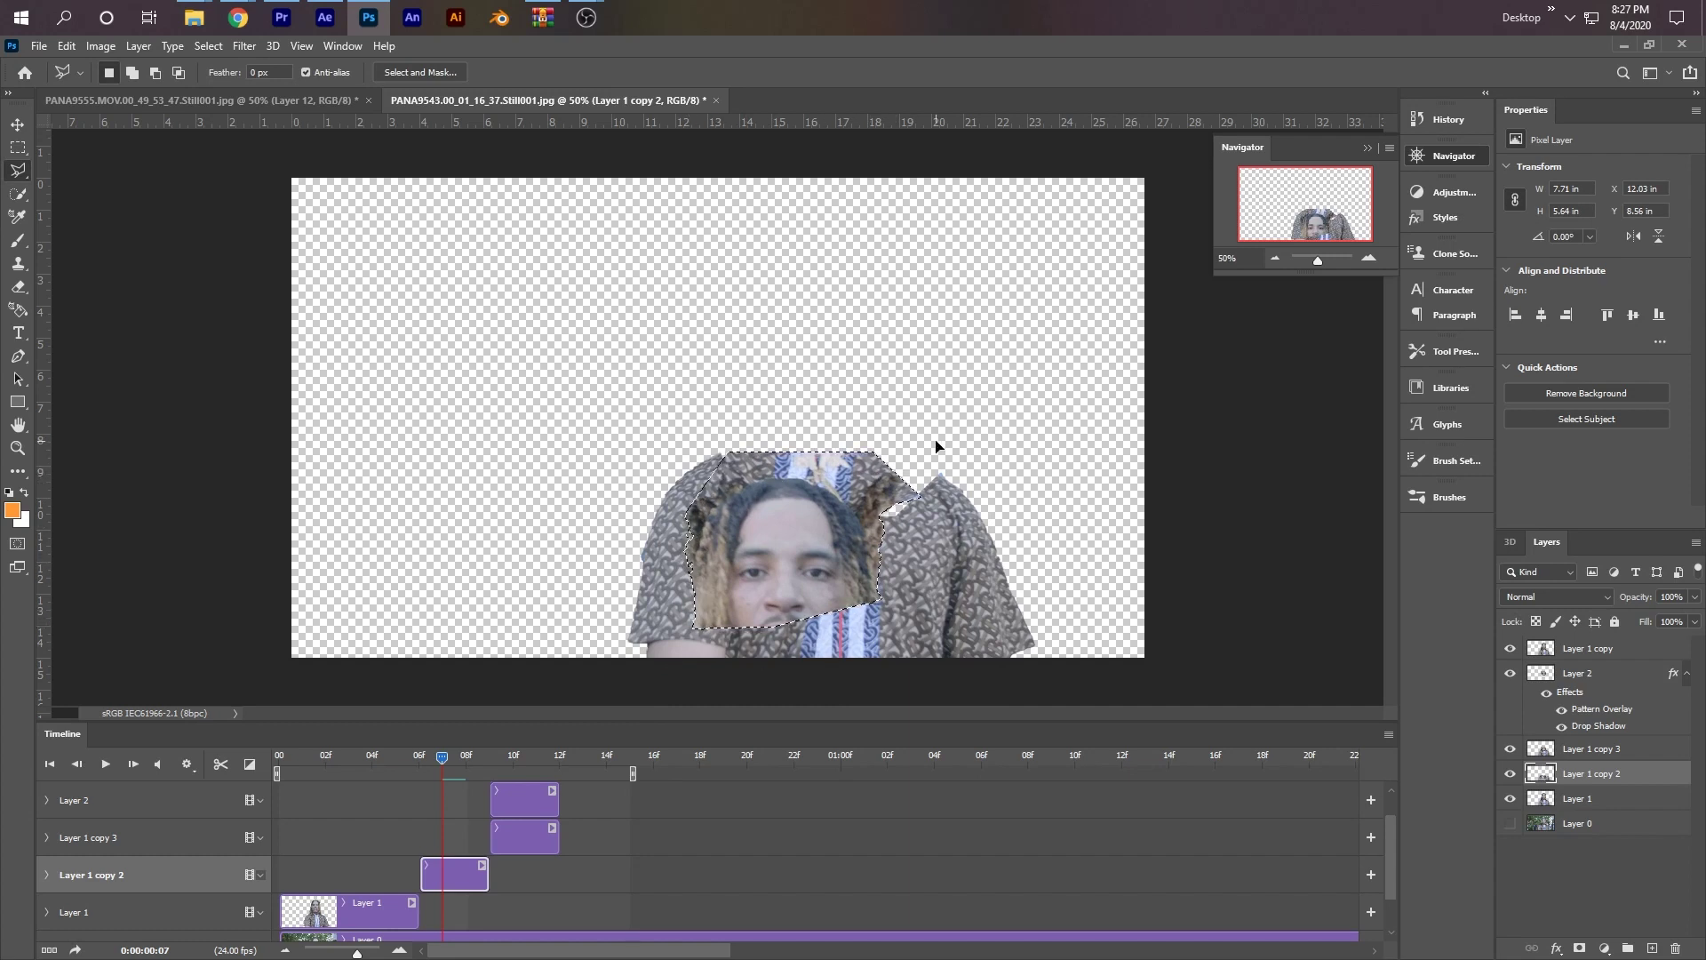
key(ctrl+j)
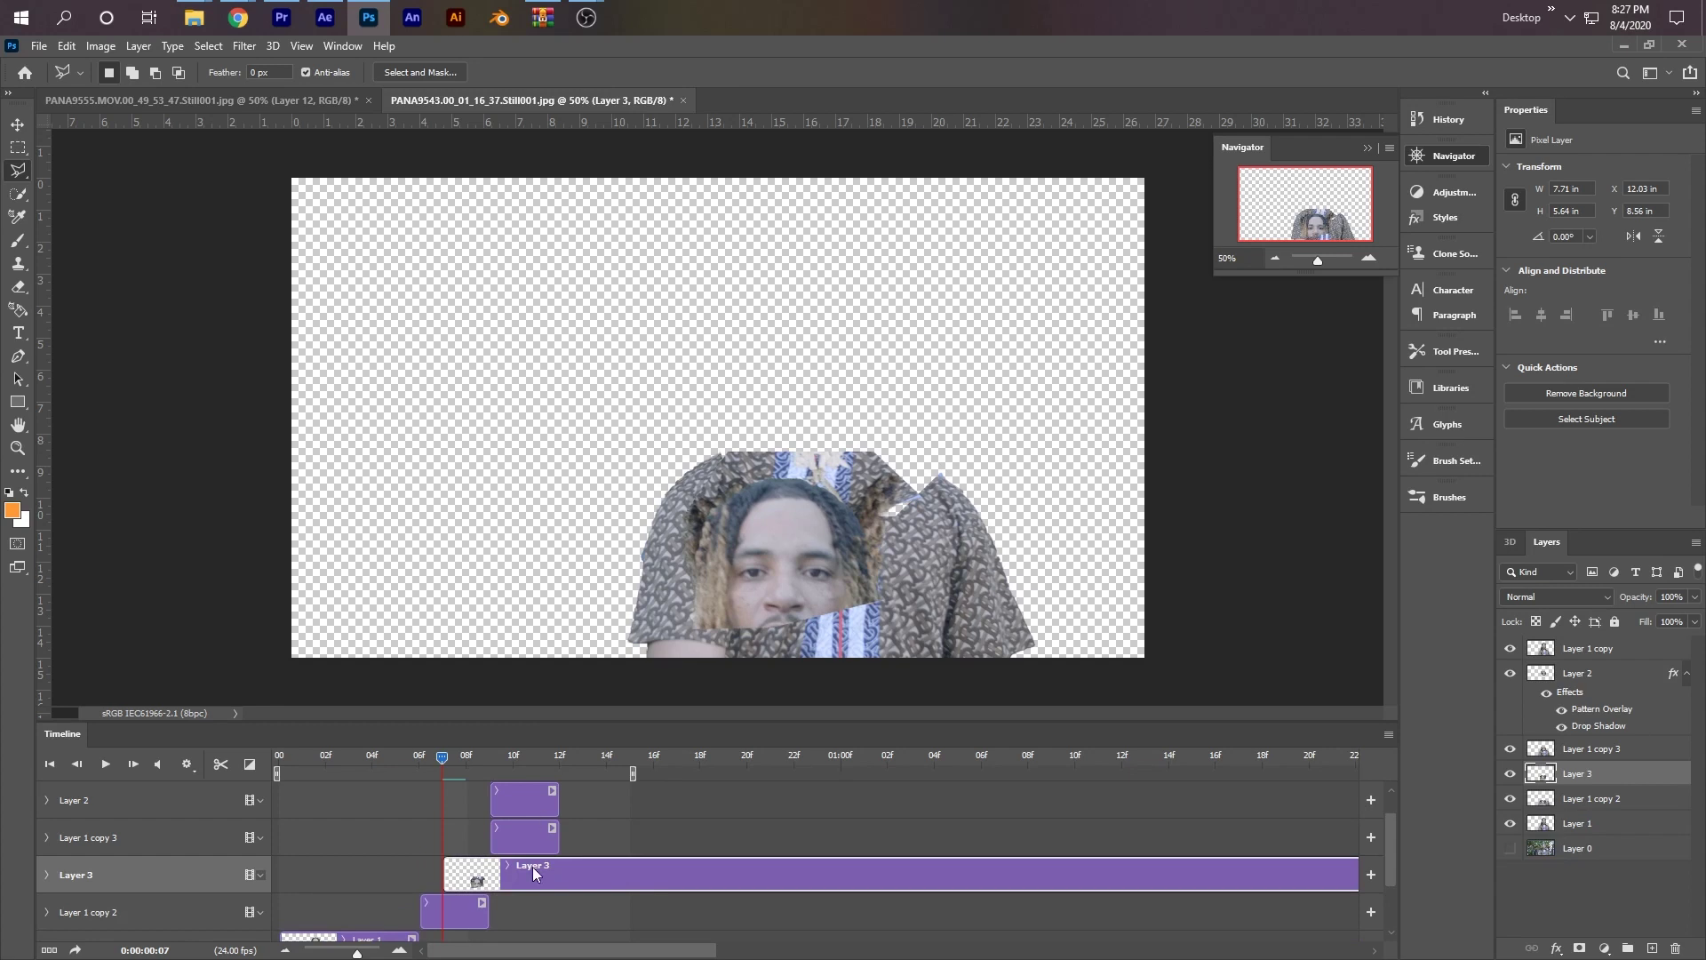
drag(533, 874, 509, 880)
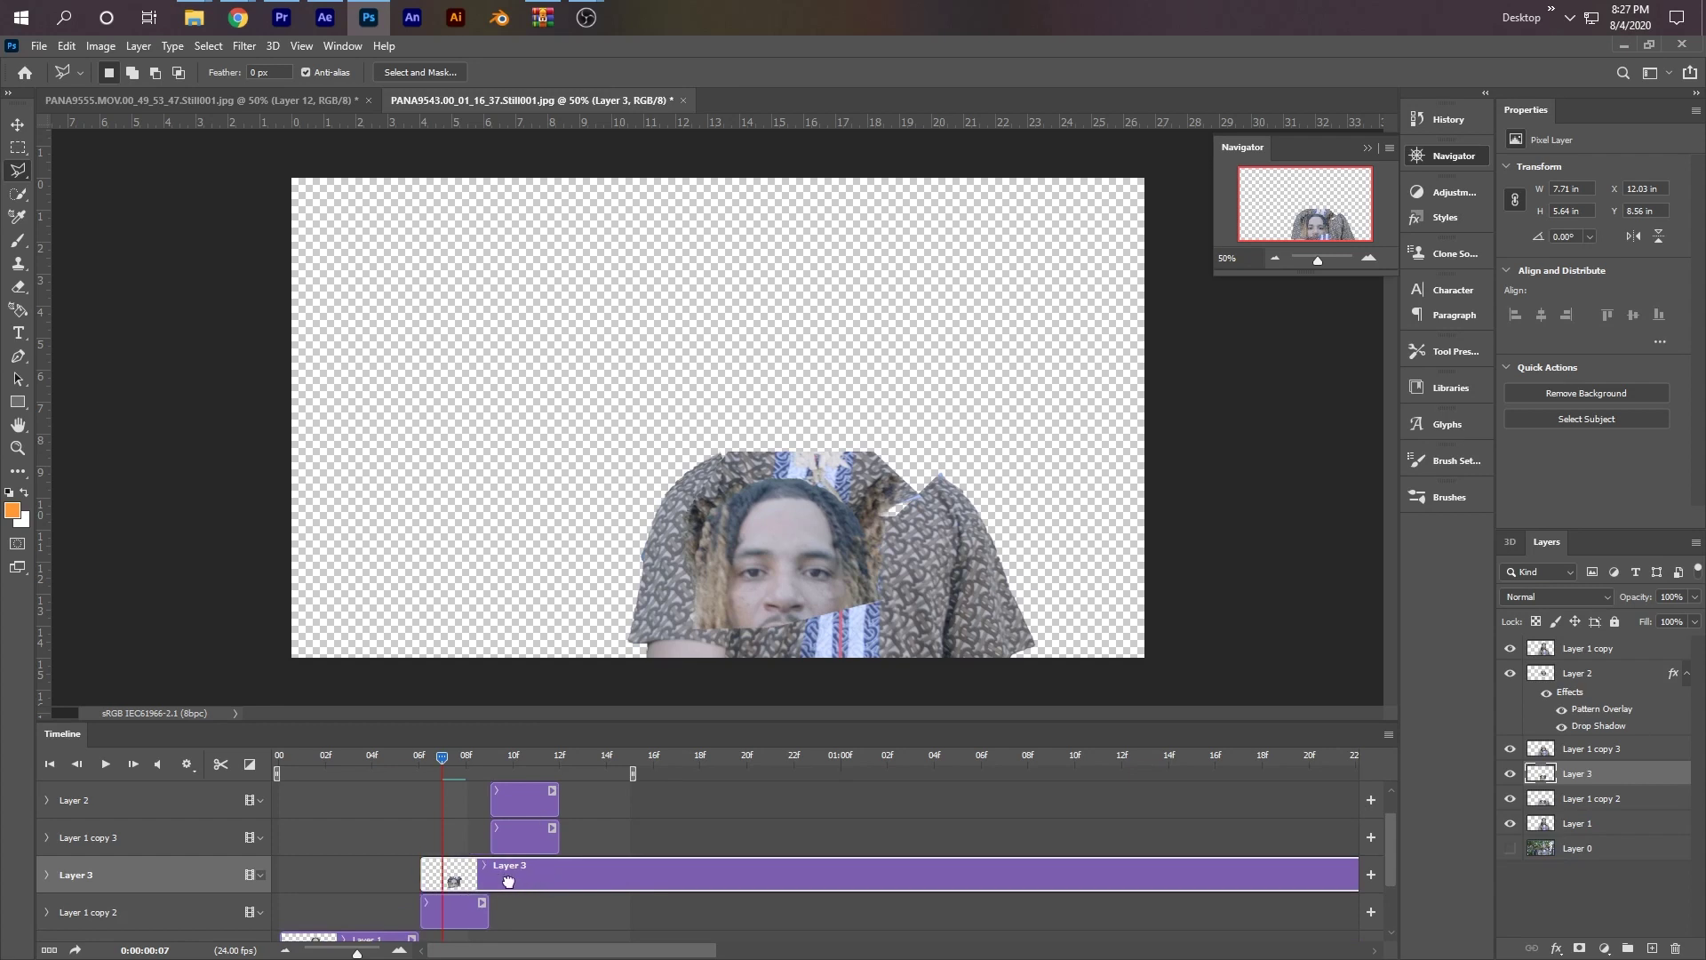
- Split the Layer 3 clip at frame 9 and delete the part after the split
drag(396, 752, 341, 774)
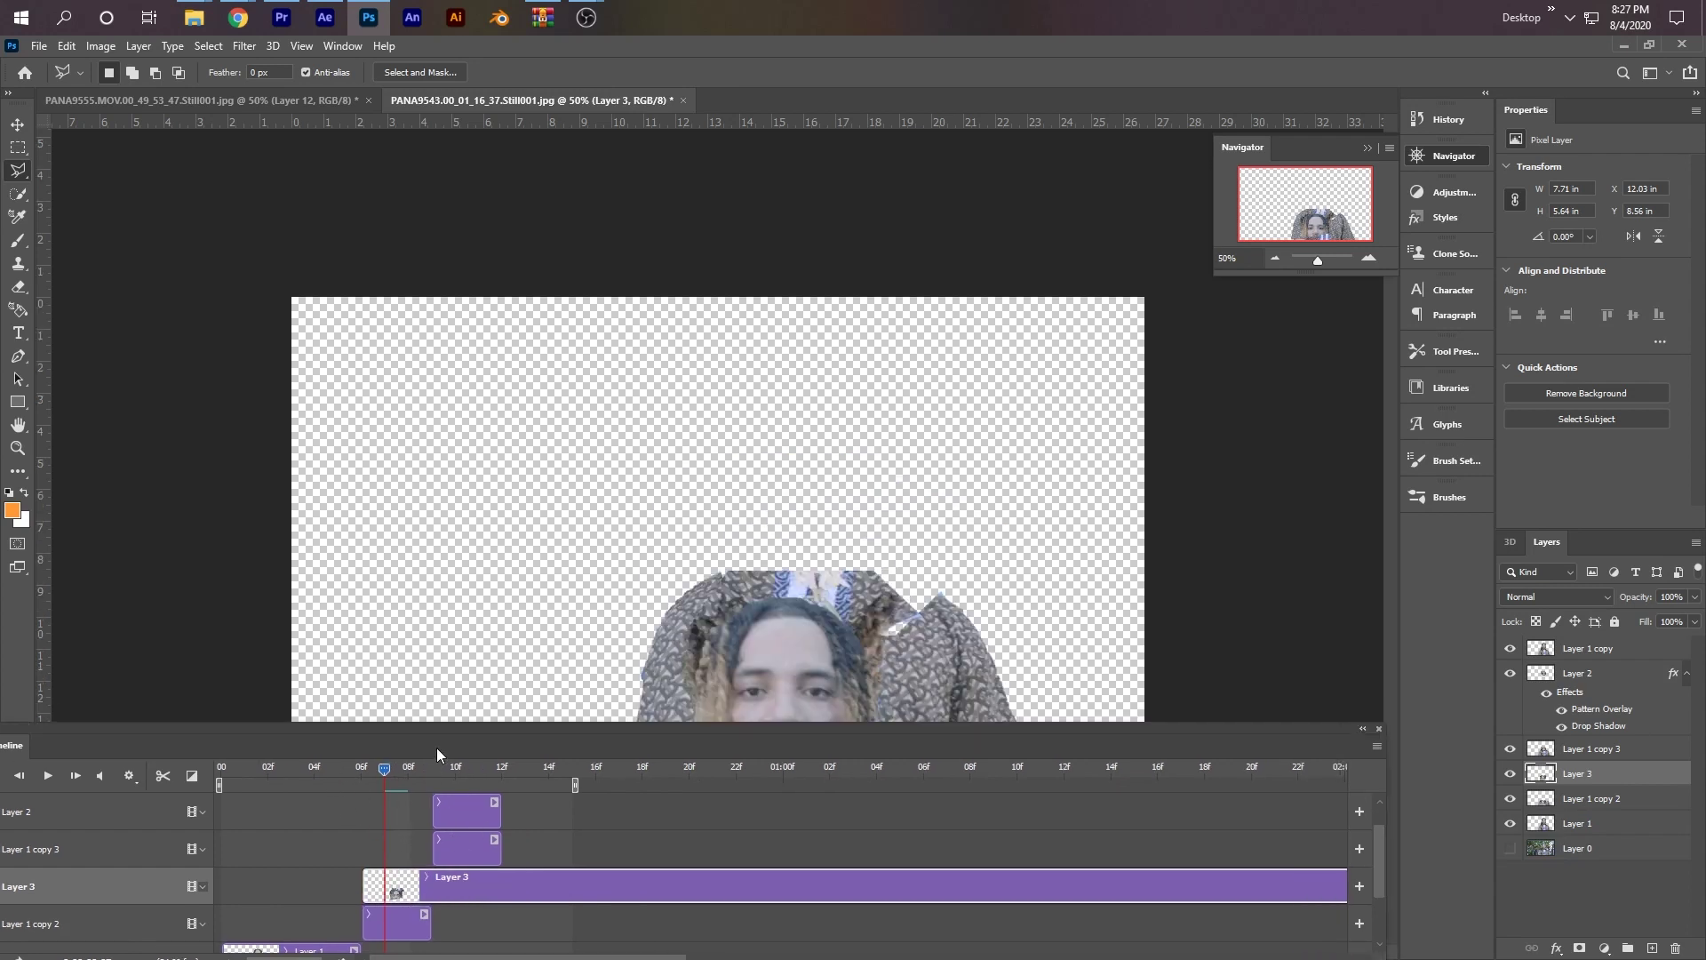
drag(435, 748, 461, 899)
click(475, 913)
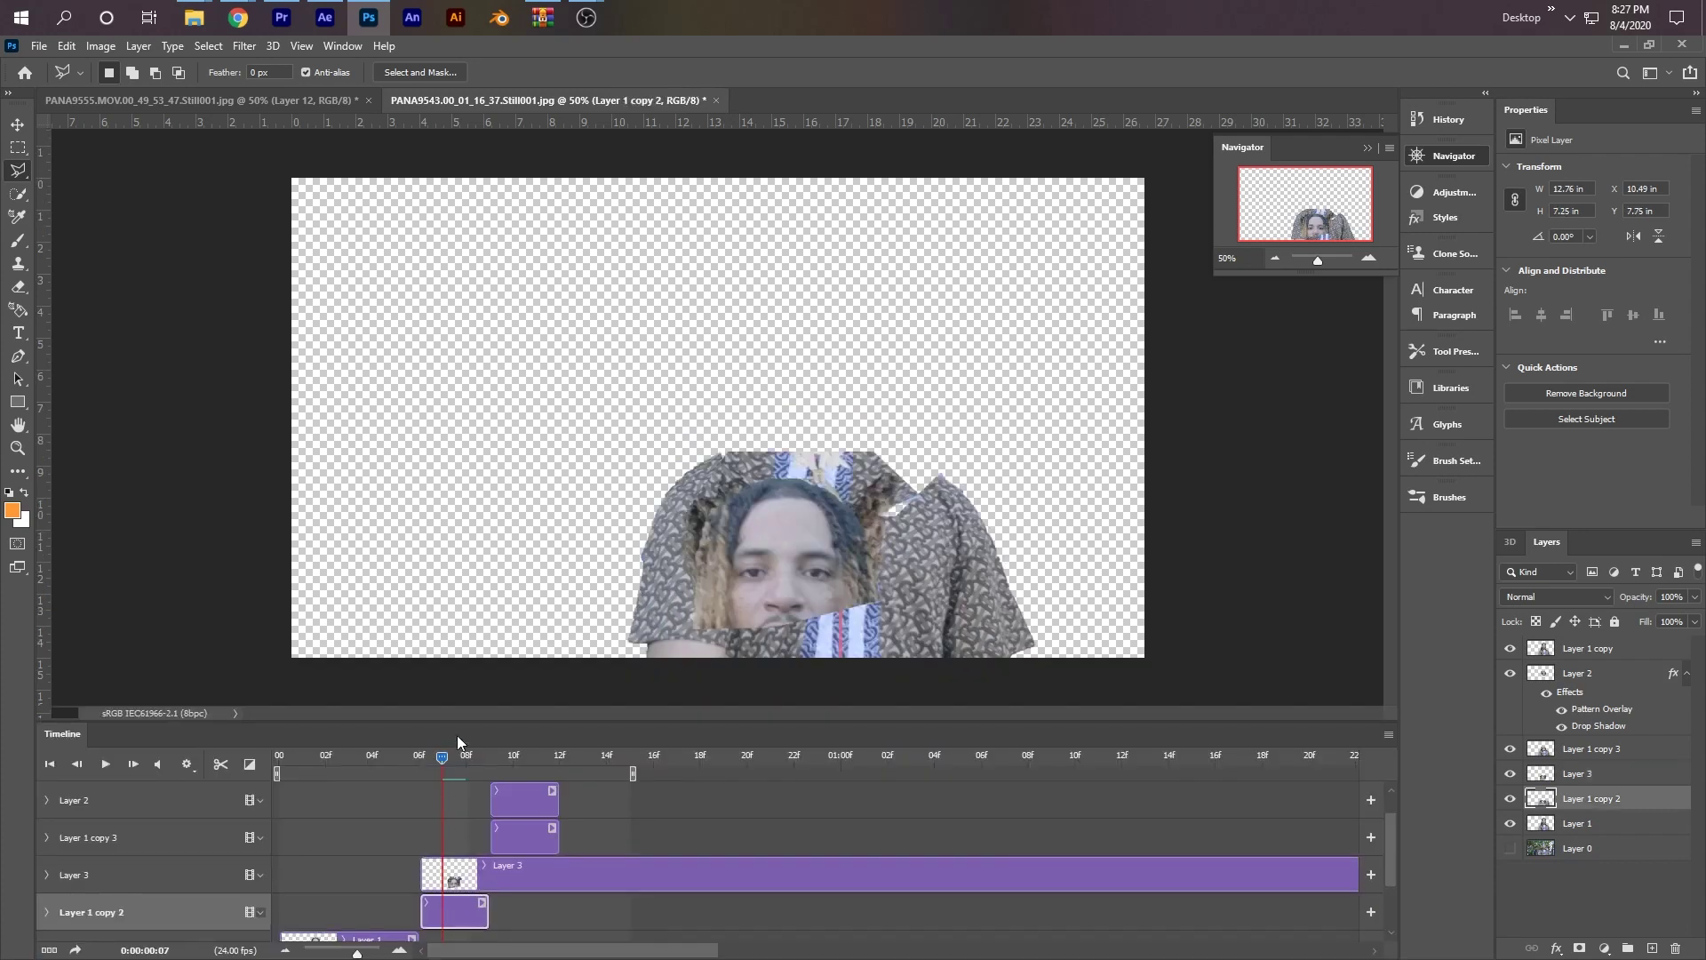
click(491, 758)
click(514, 881)
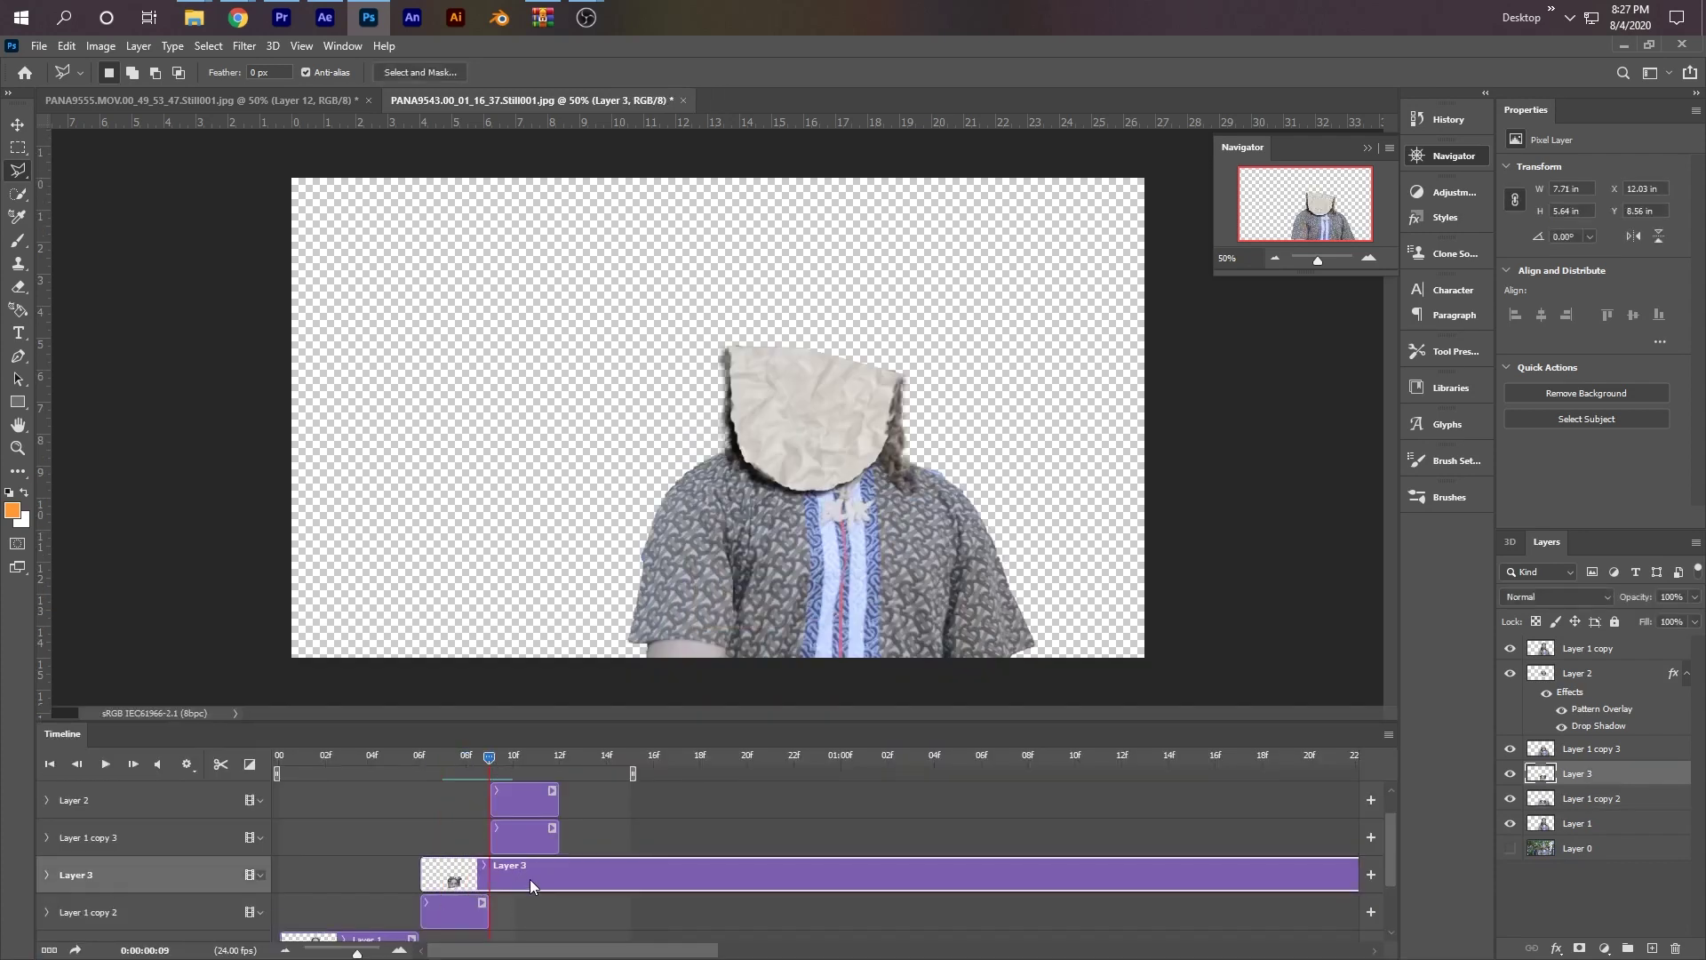
click(221, 764)
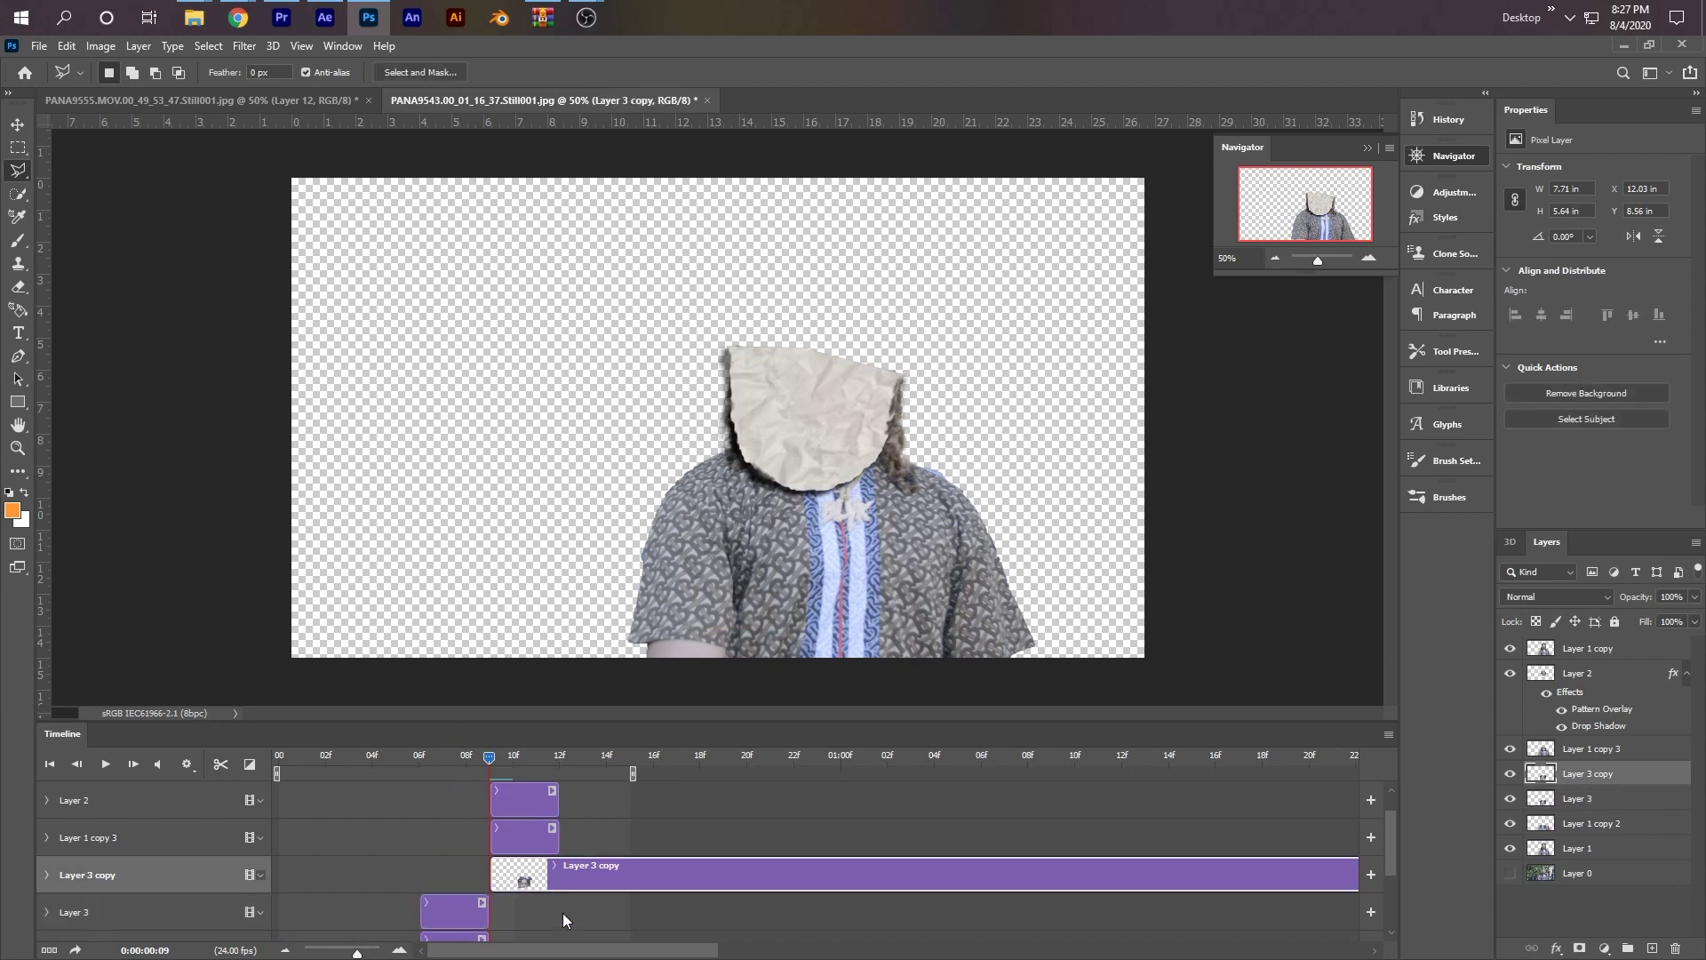
key(Delete)
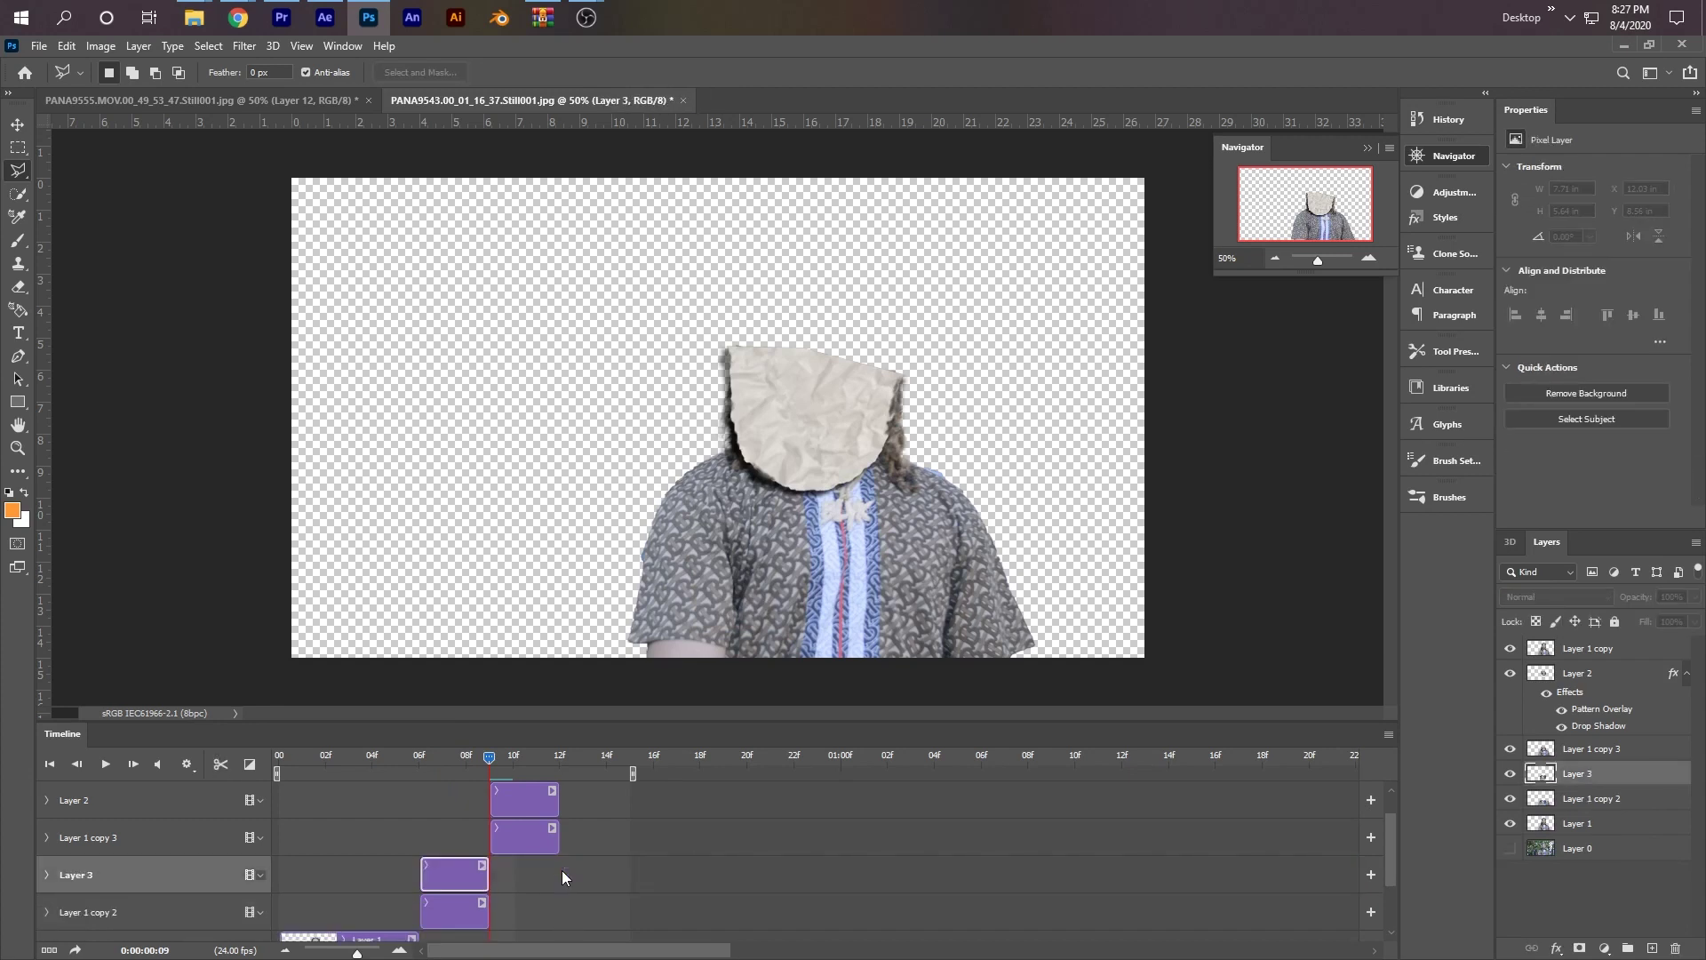
- At frame 7, add a crumpled-paper Pattern Overlay and a black Drop Shadow to Layer 3
click(452, 761)
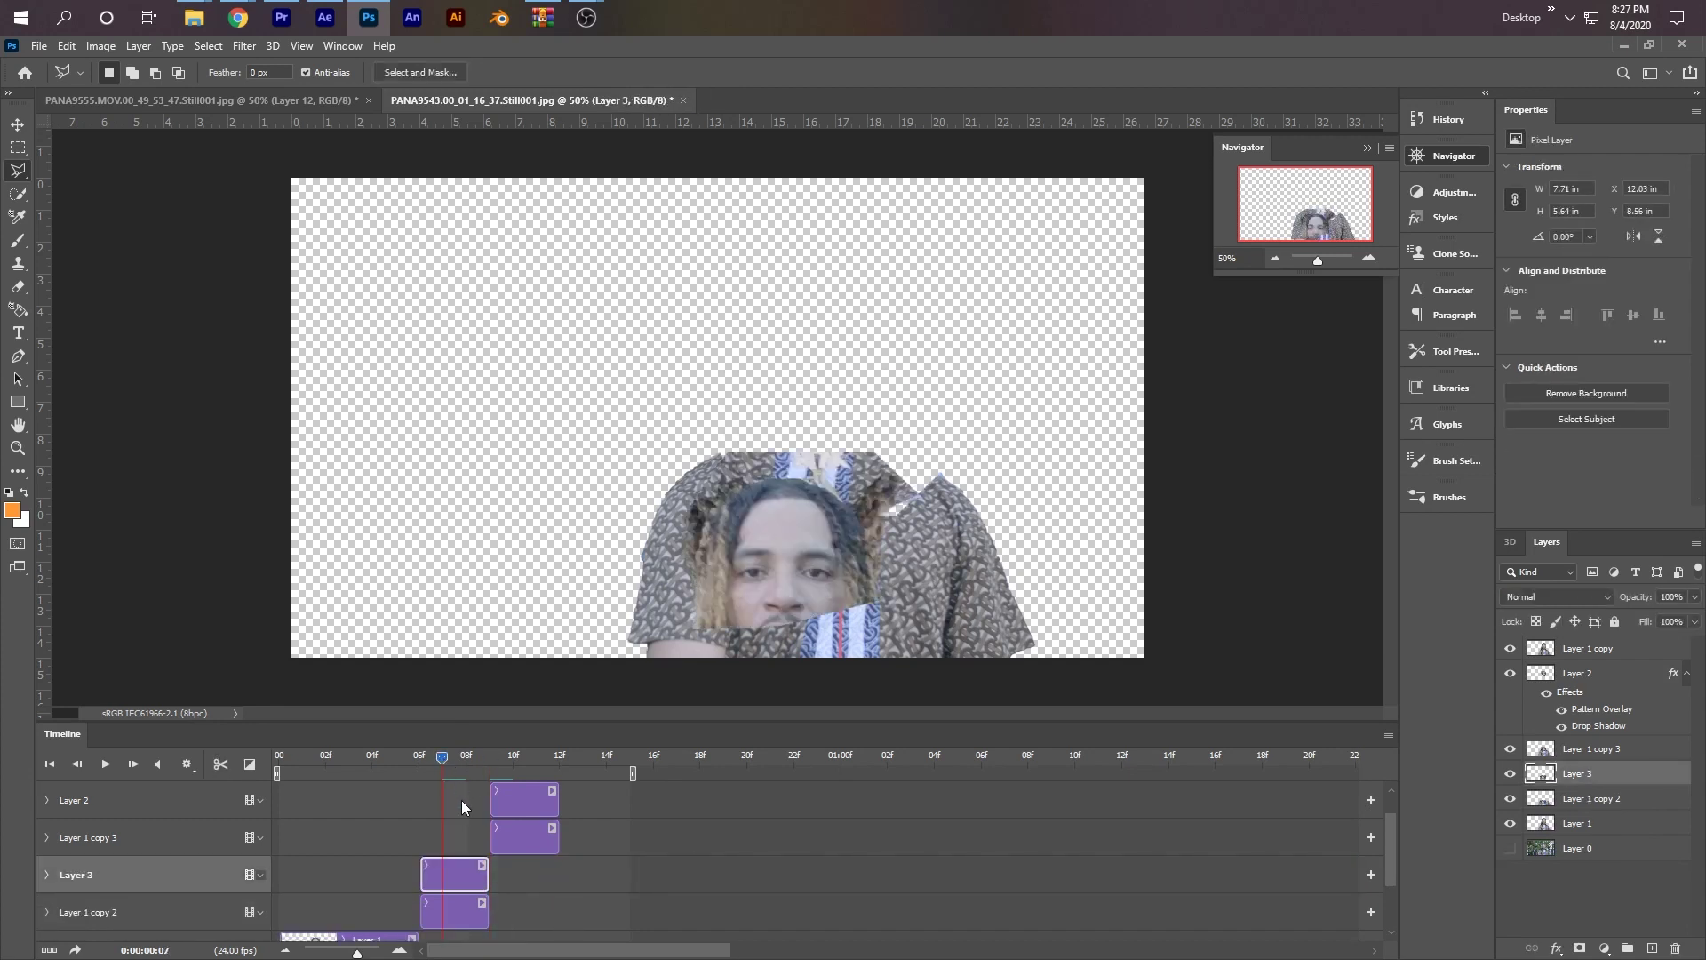
double_click(1651, 784)
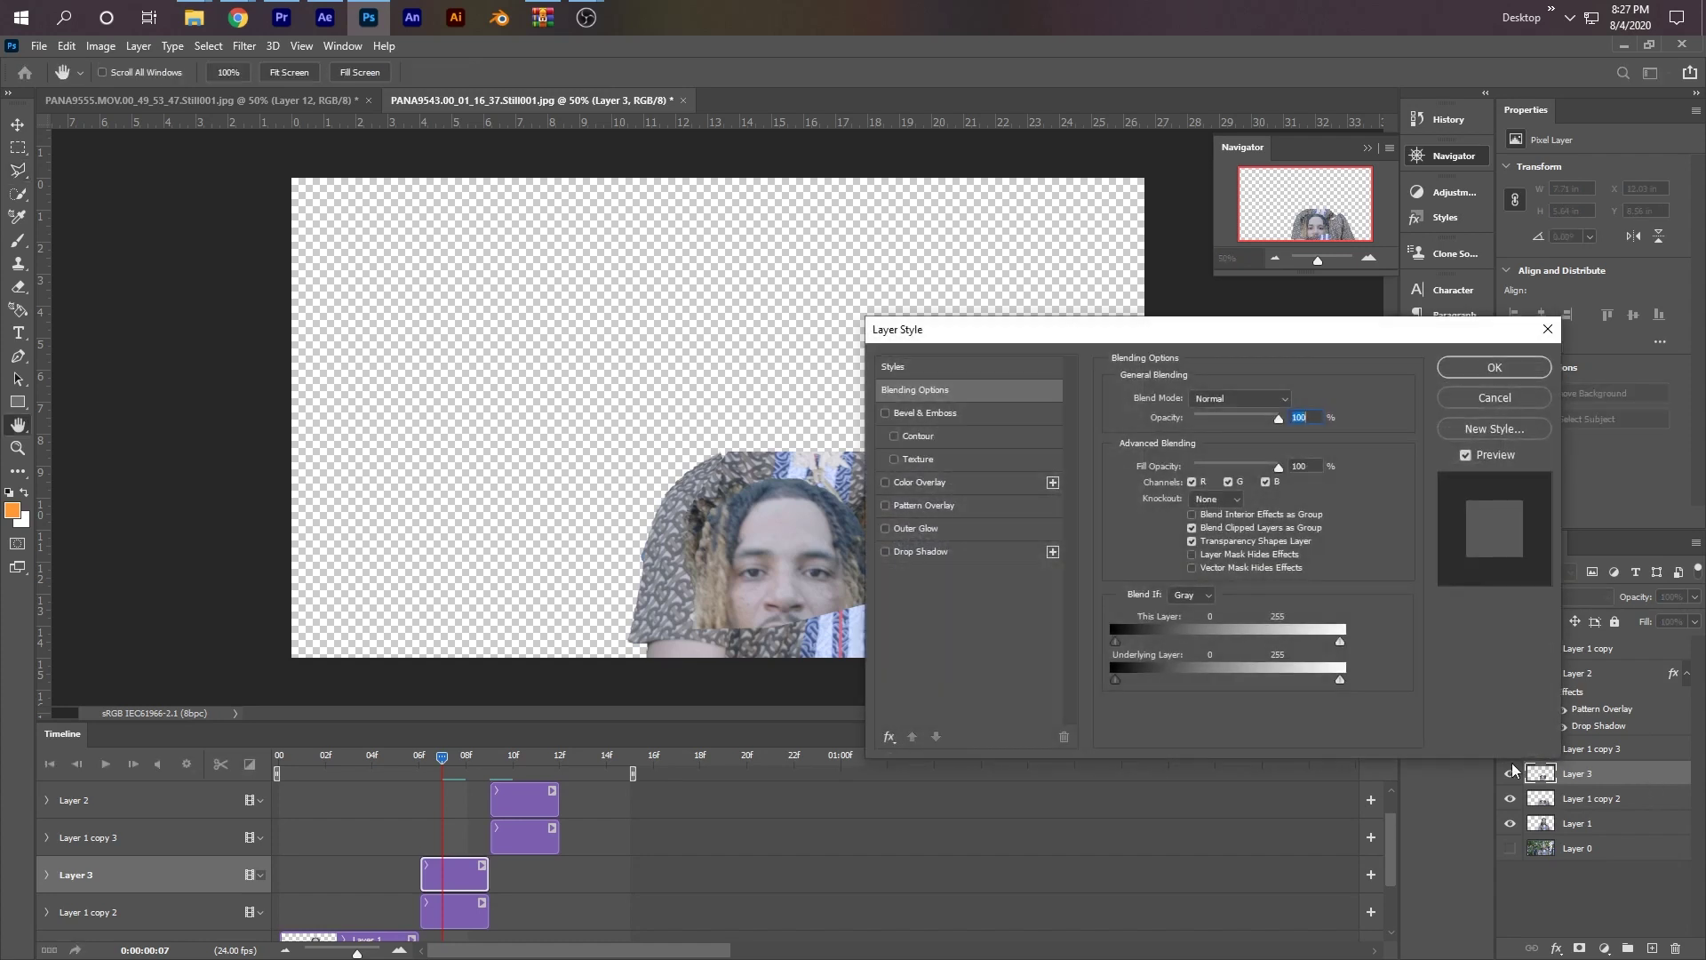
click(886, 504)
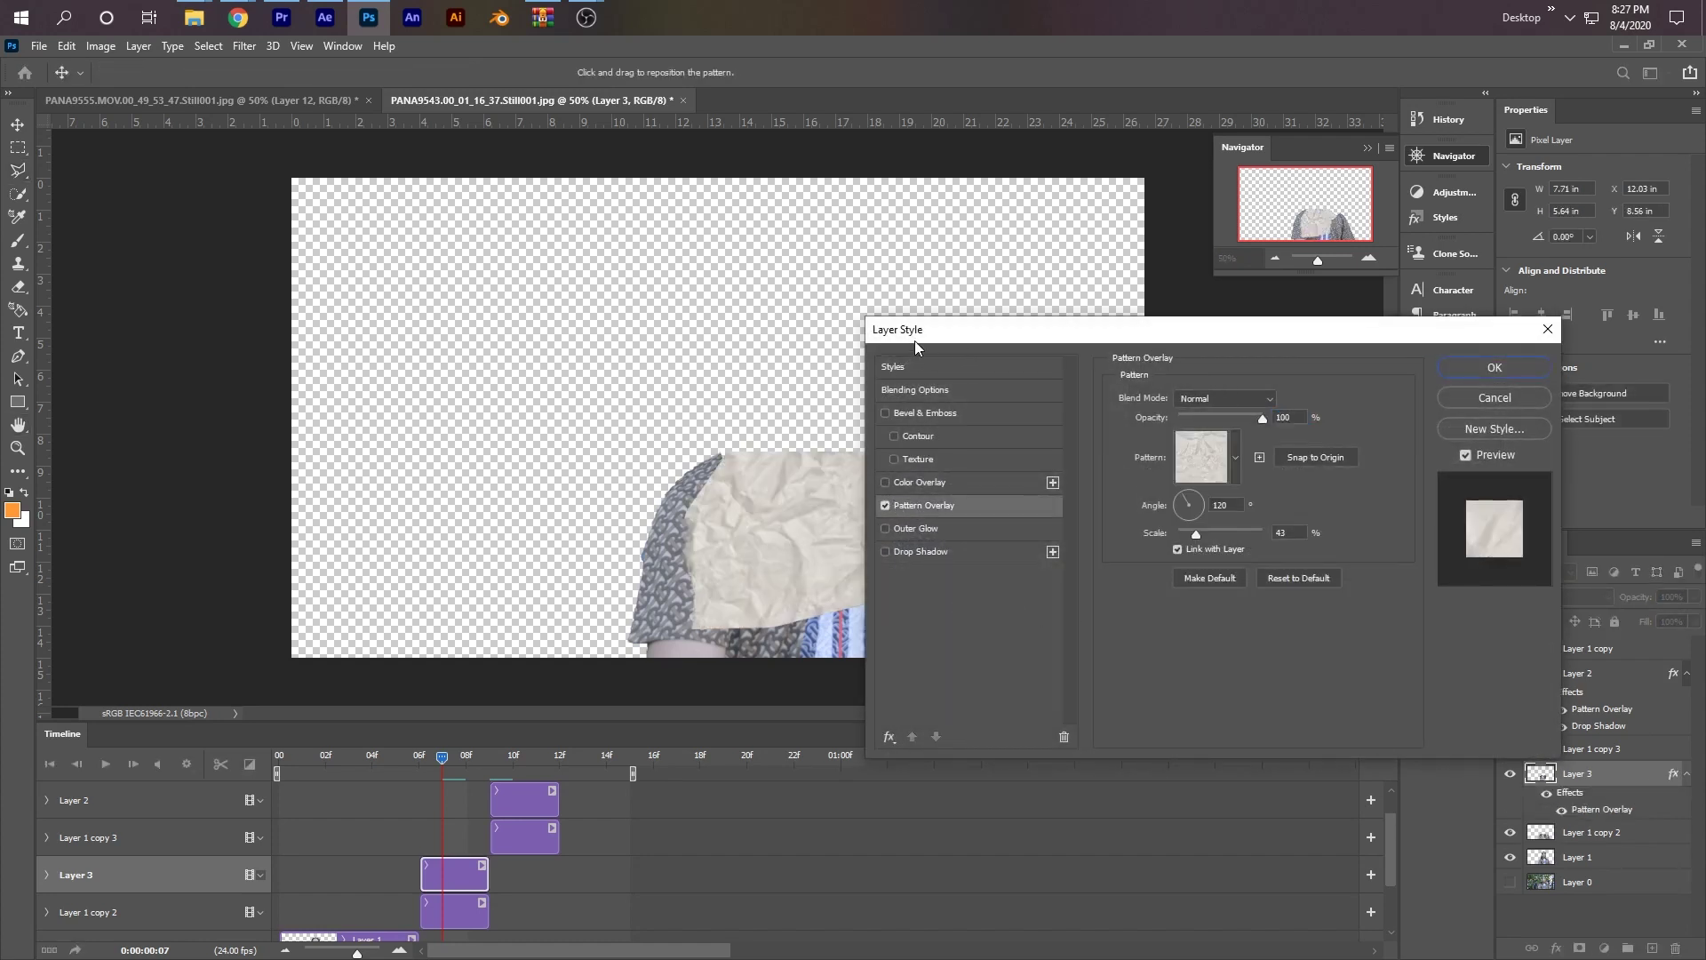
drag(916, 342, 1008, 329)
click(997, 540)
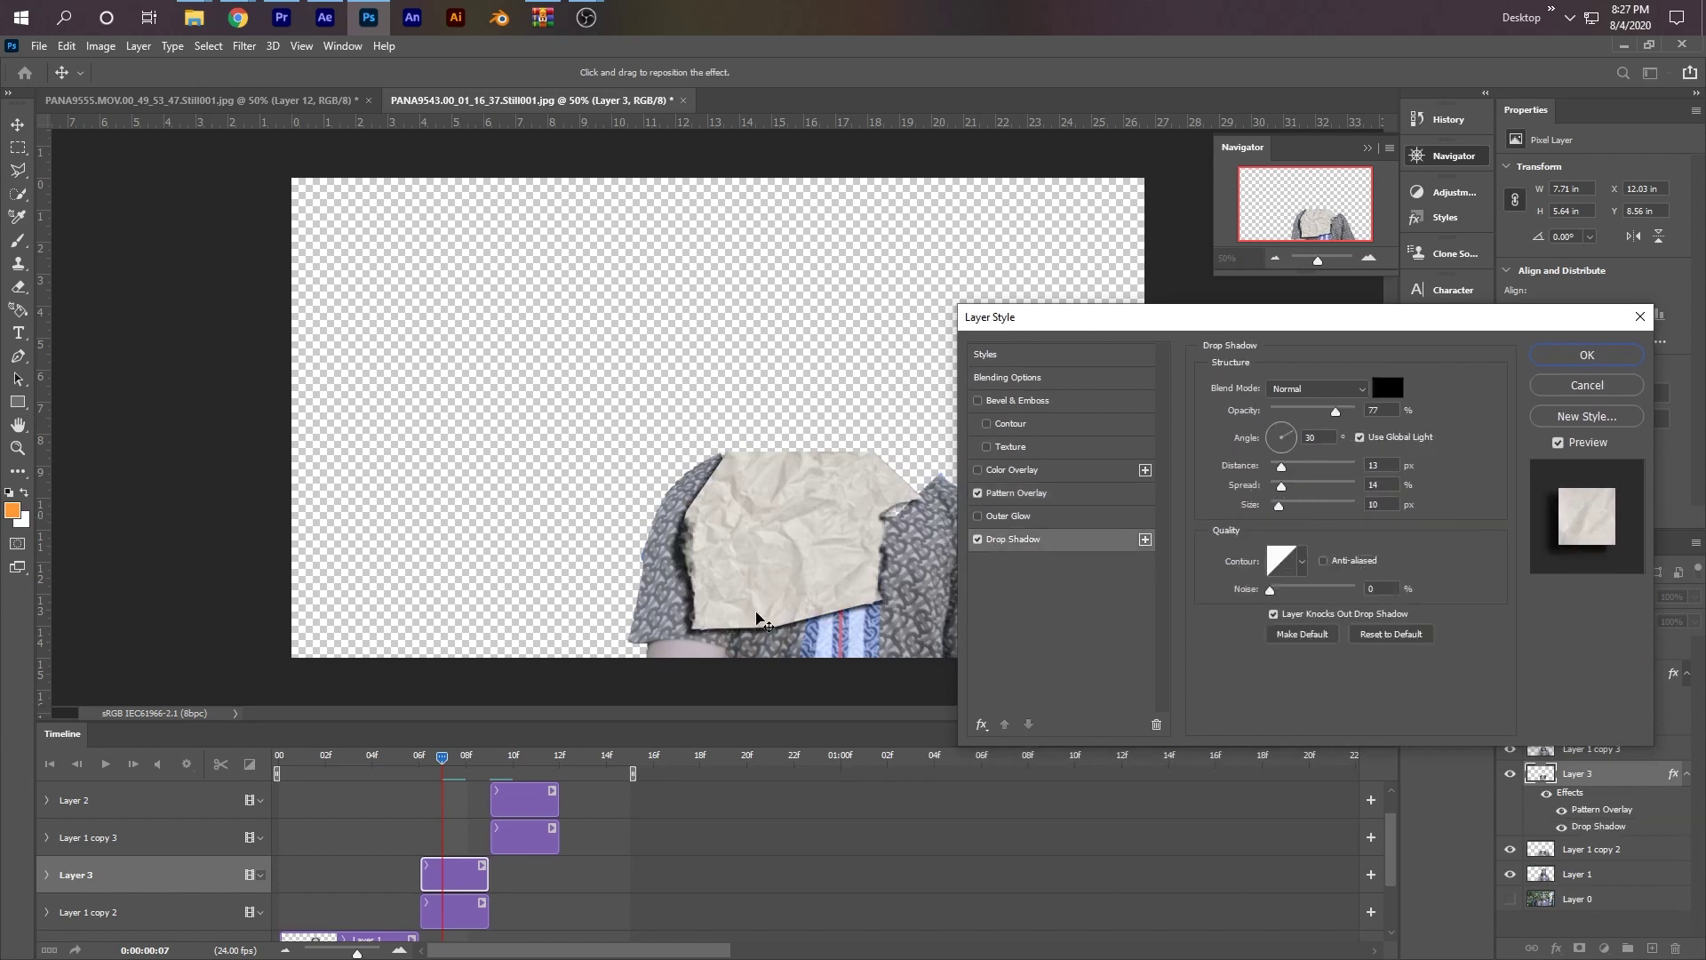
click(1586, 356)
key(l)
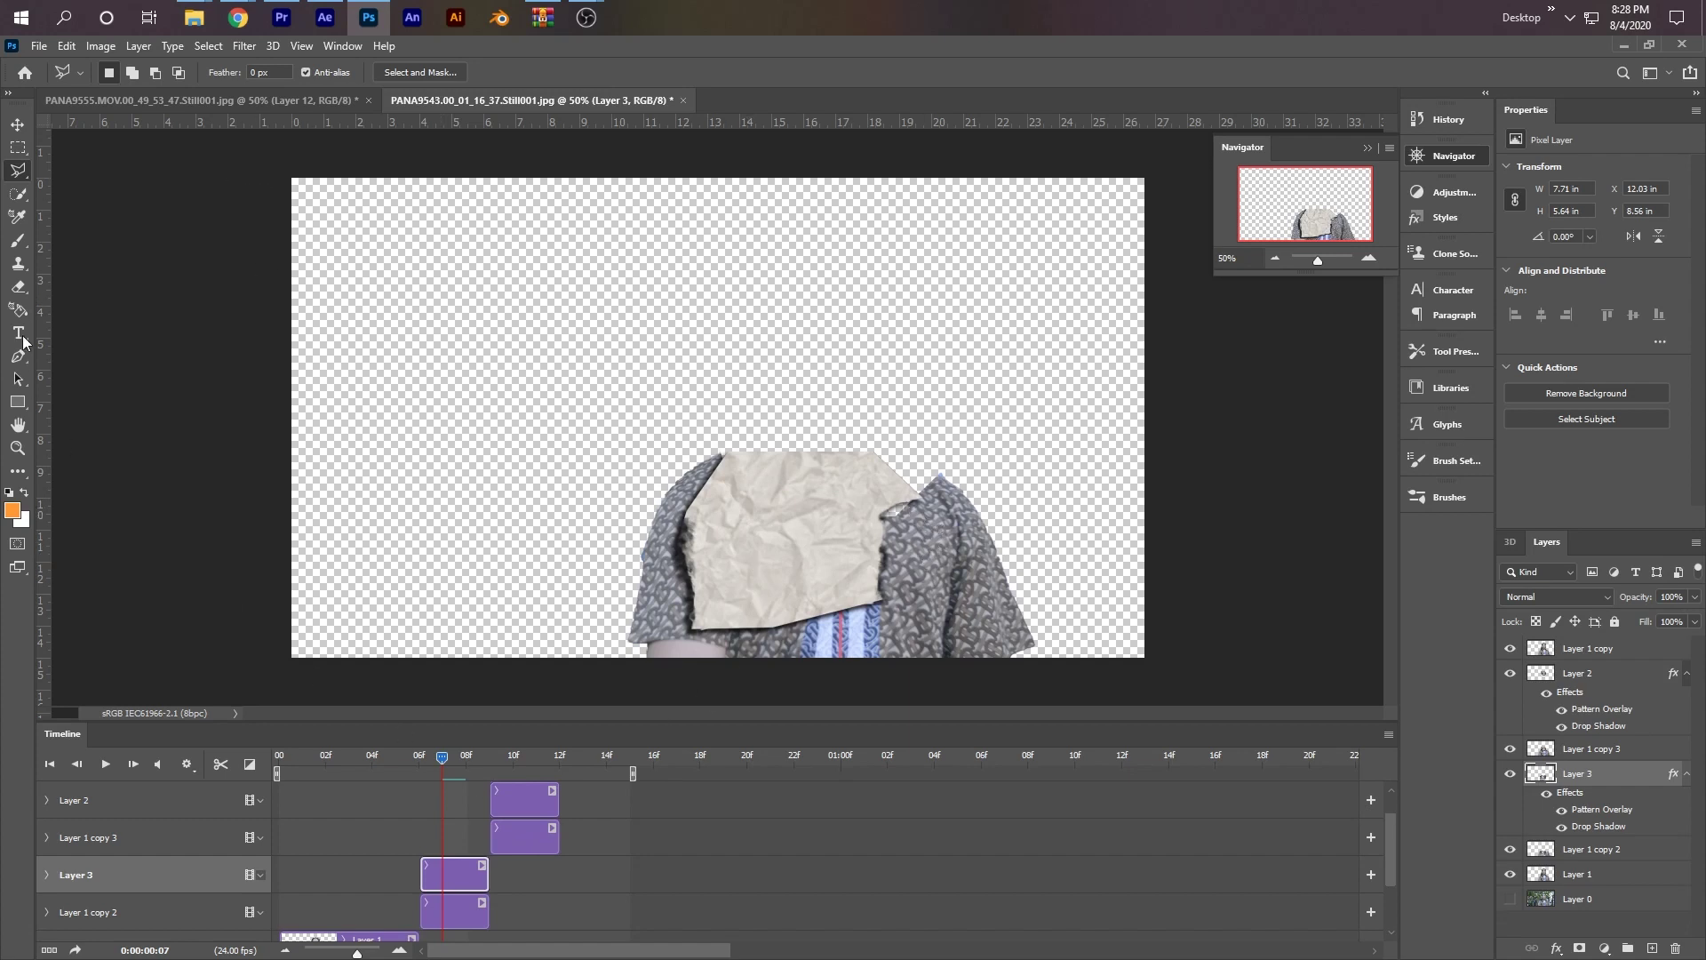
- Switch to the Eraser tool and open its brush presets
click(20, 289)
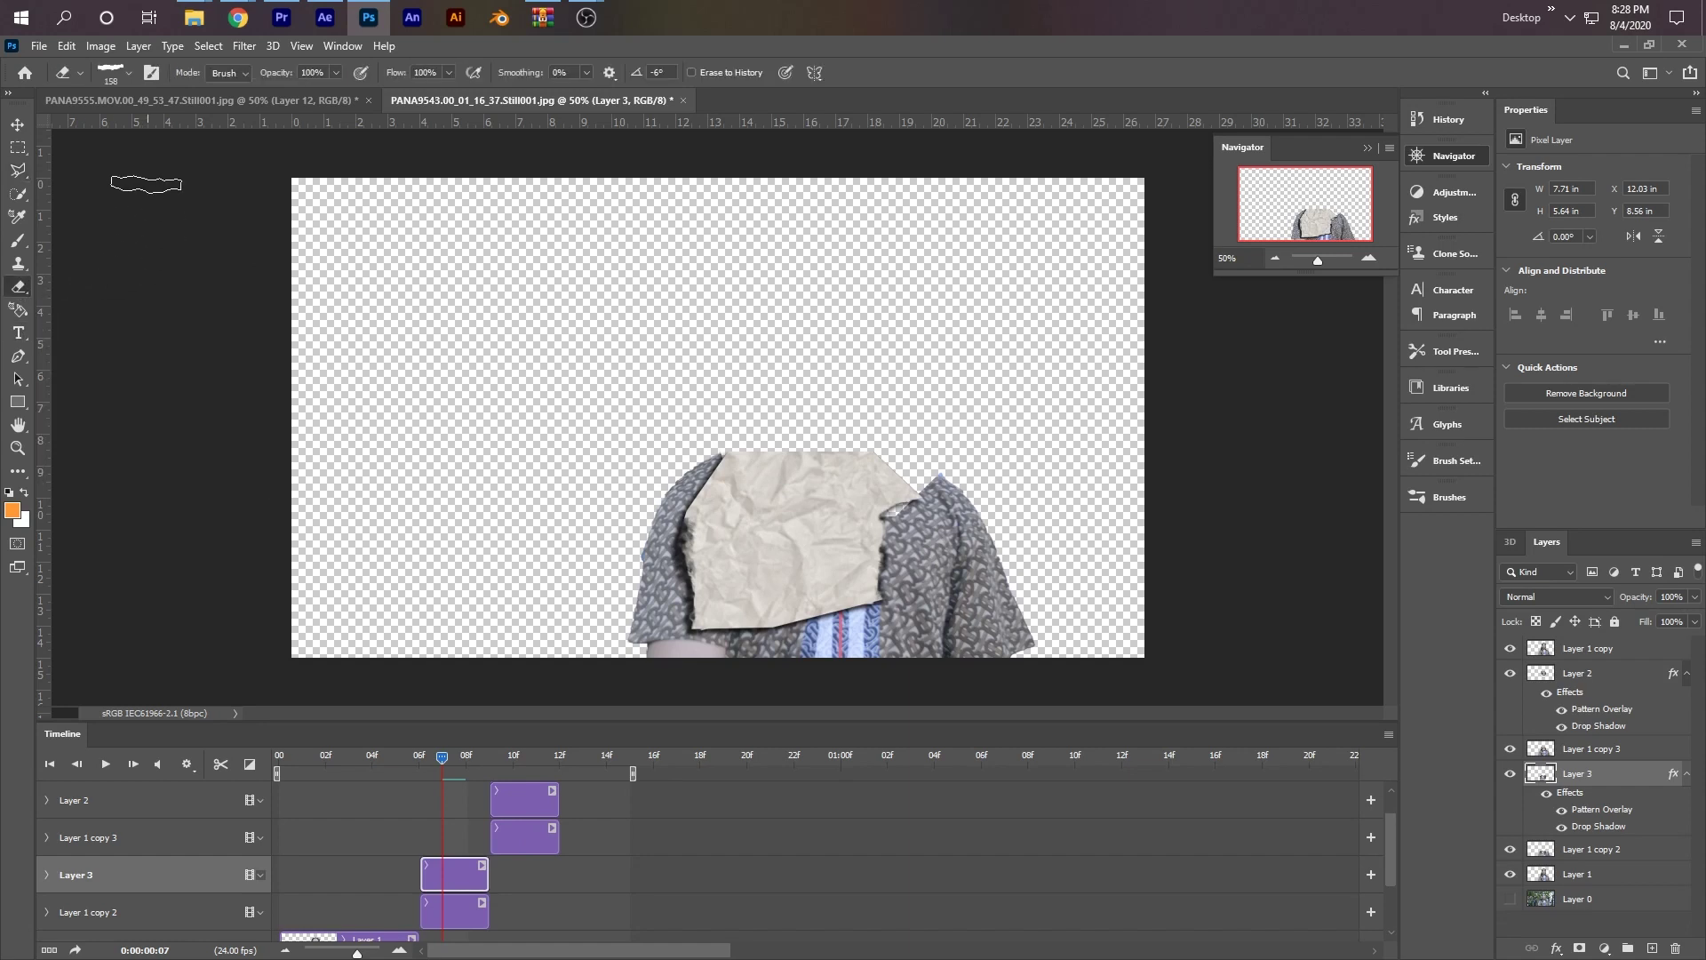
click(119, 79)
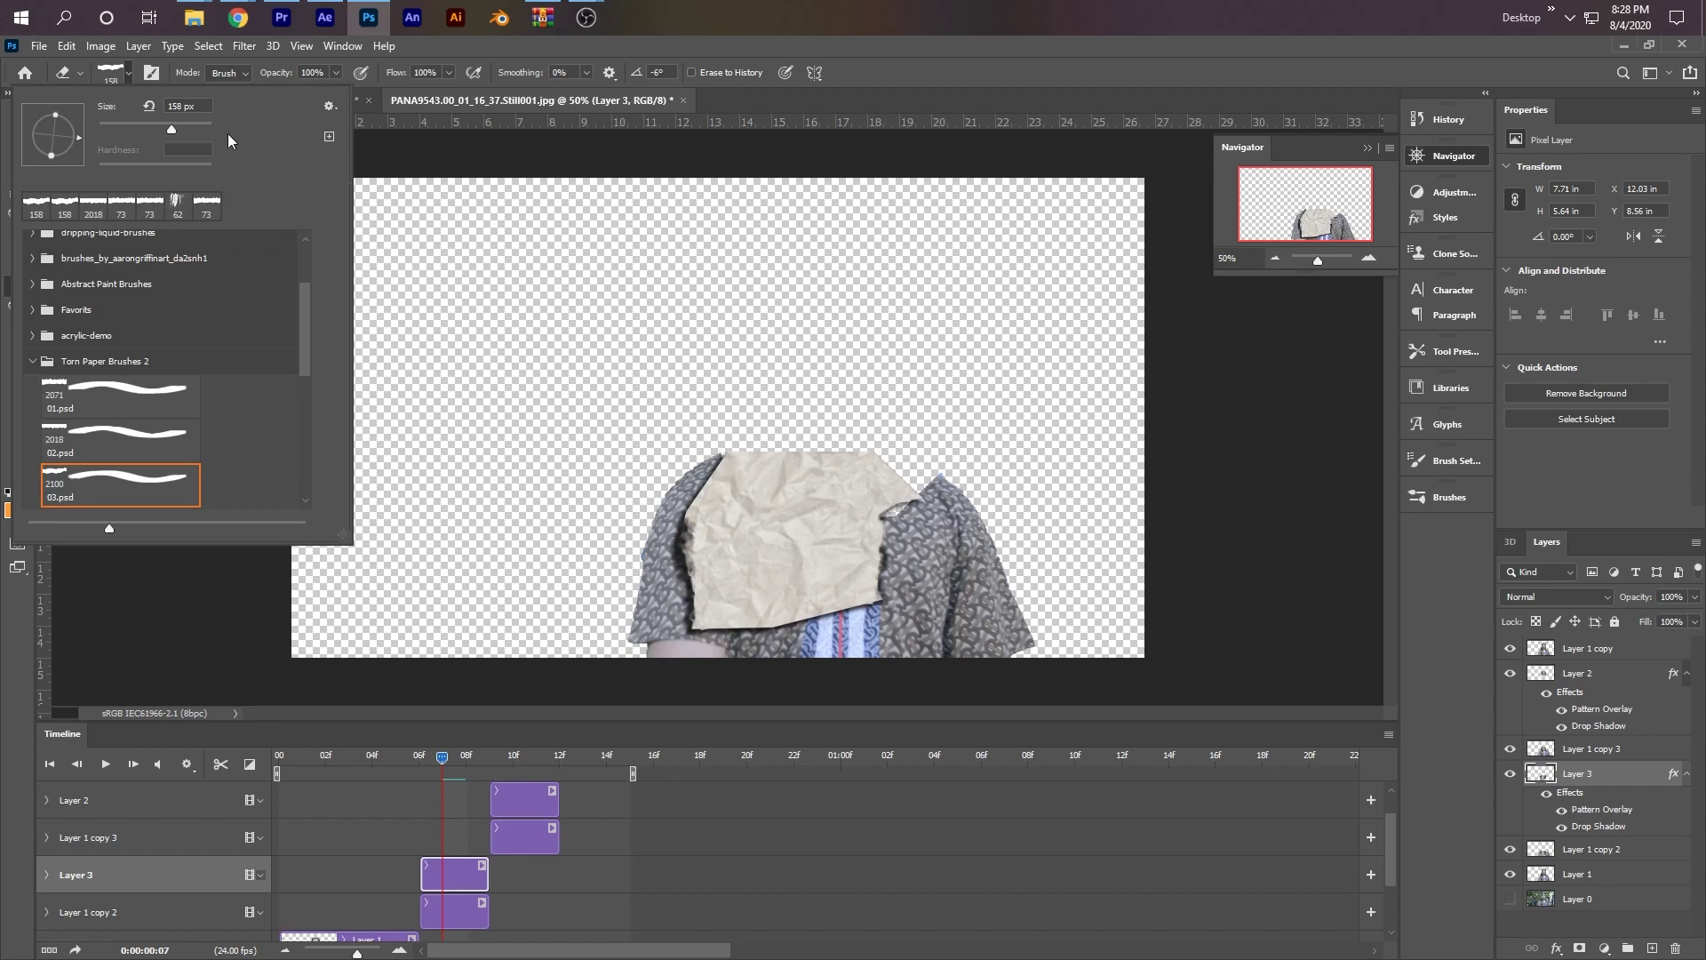
click(329, 106)
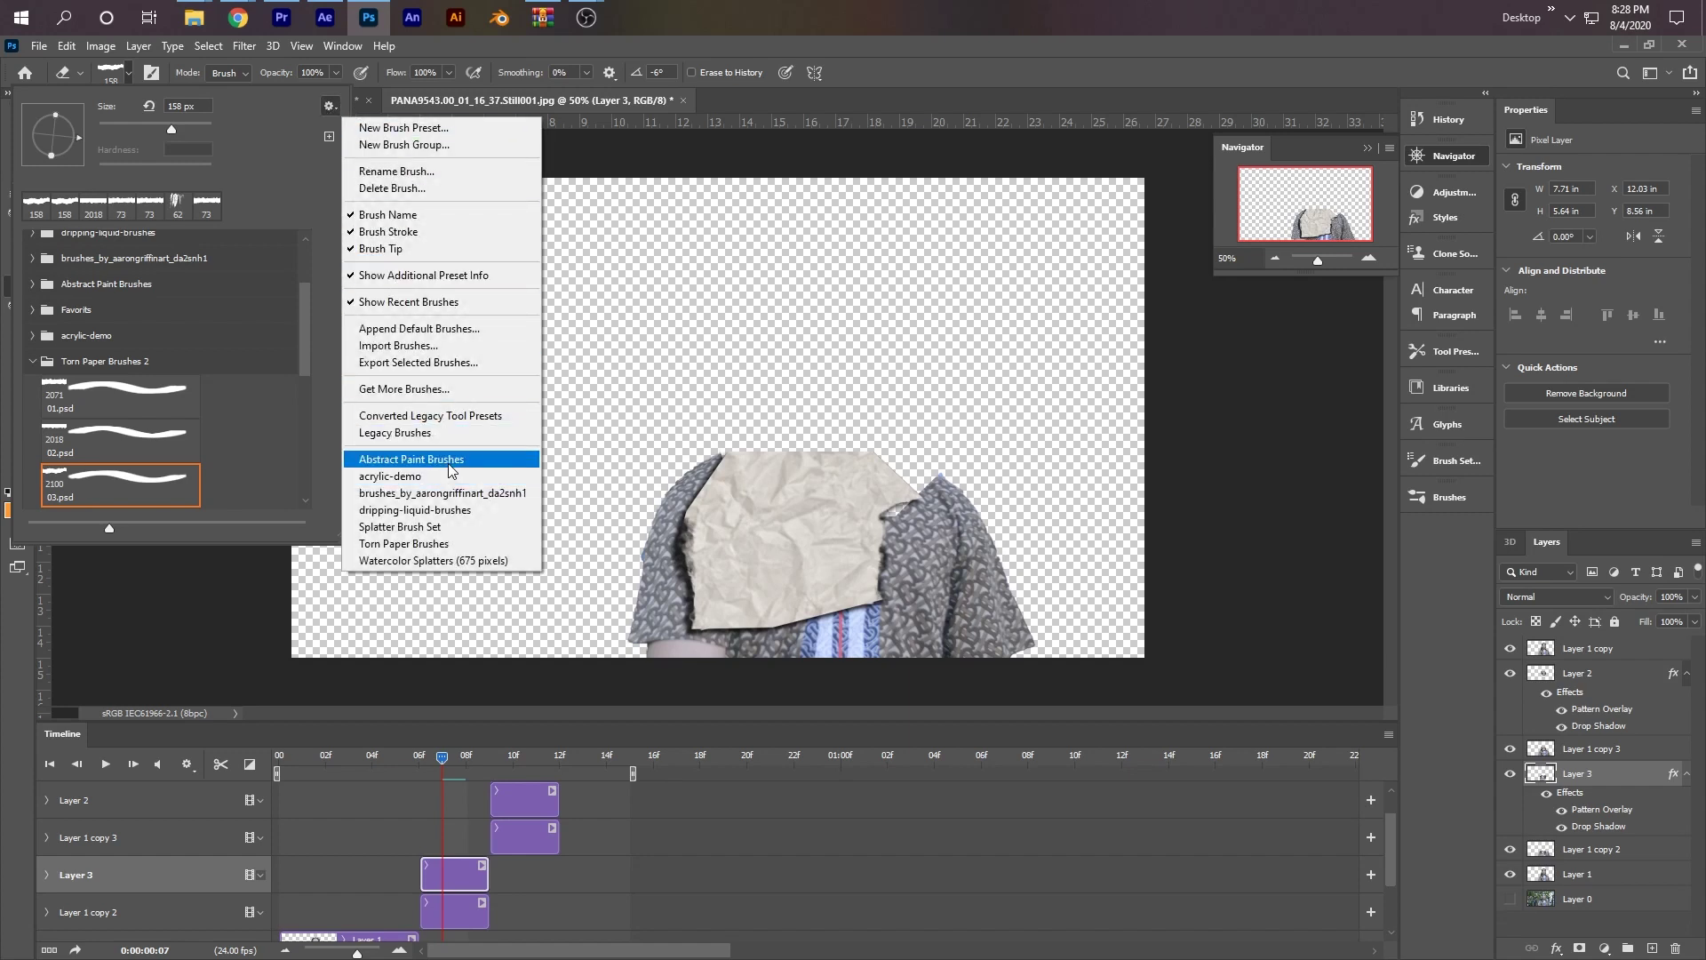
click(435, 346)
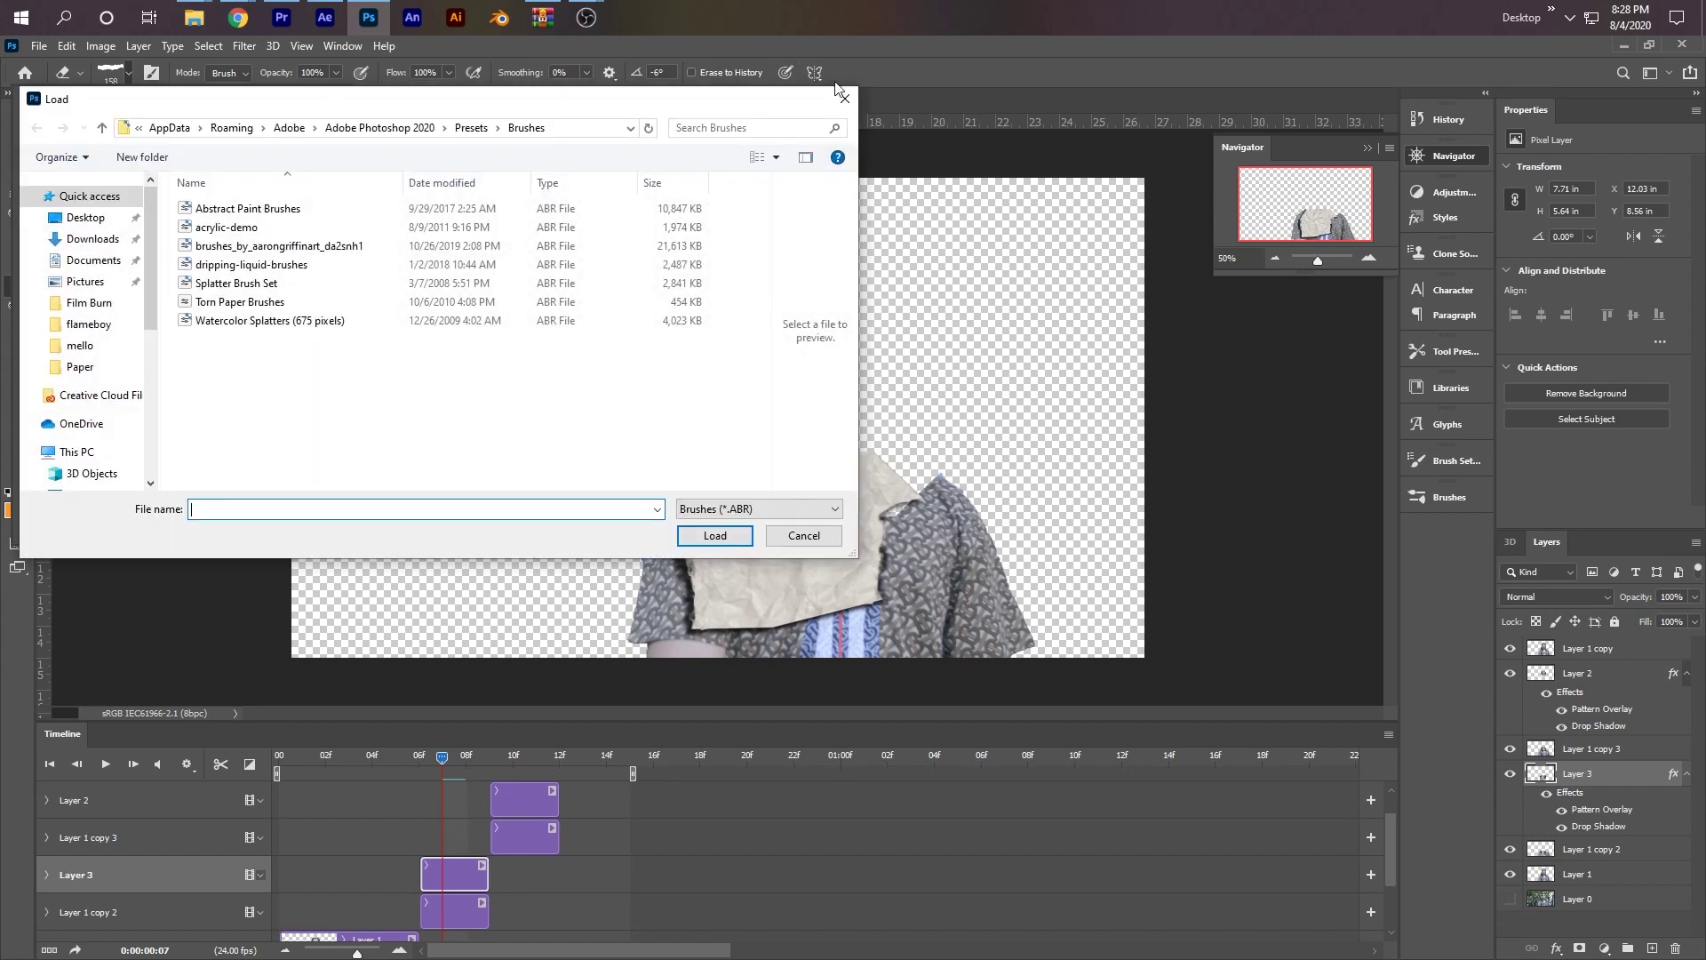
click(838, 92)
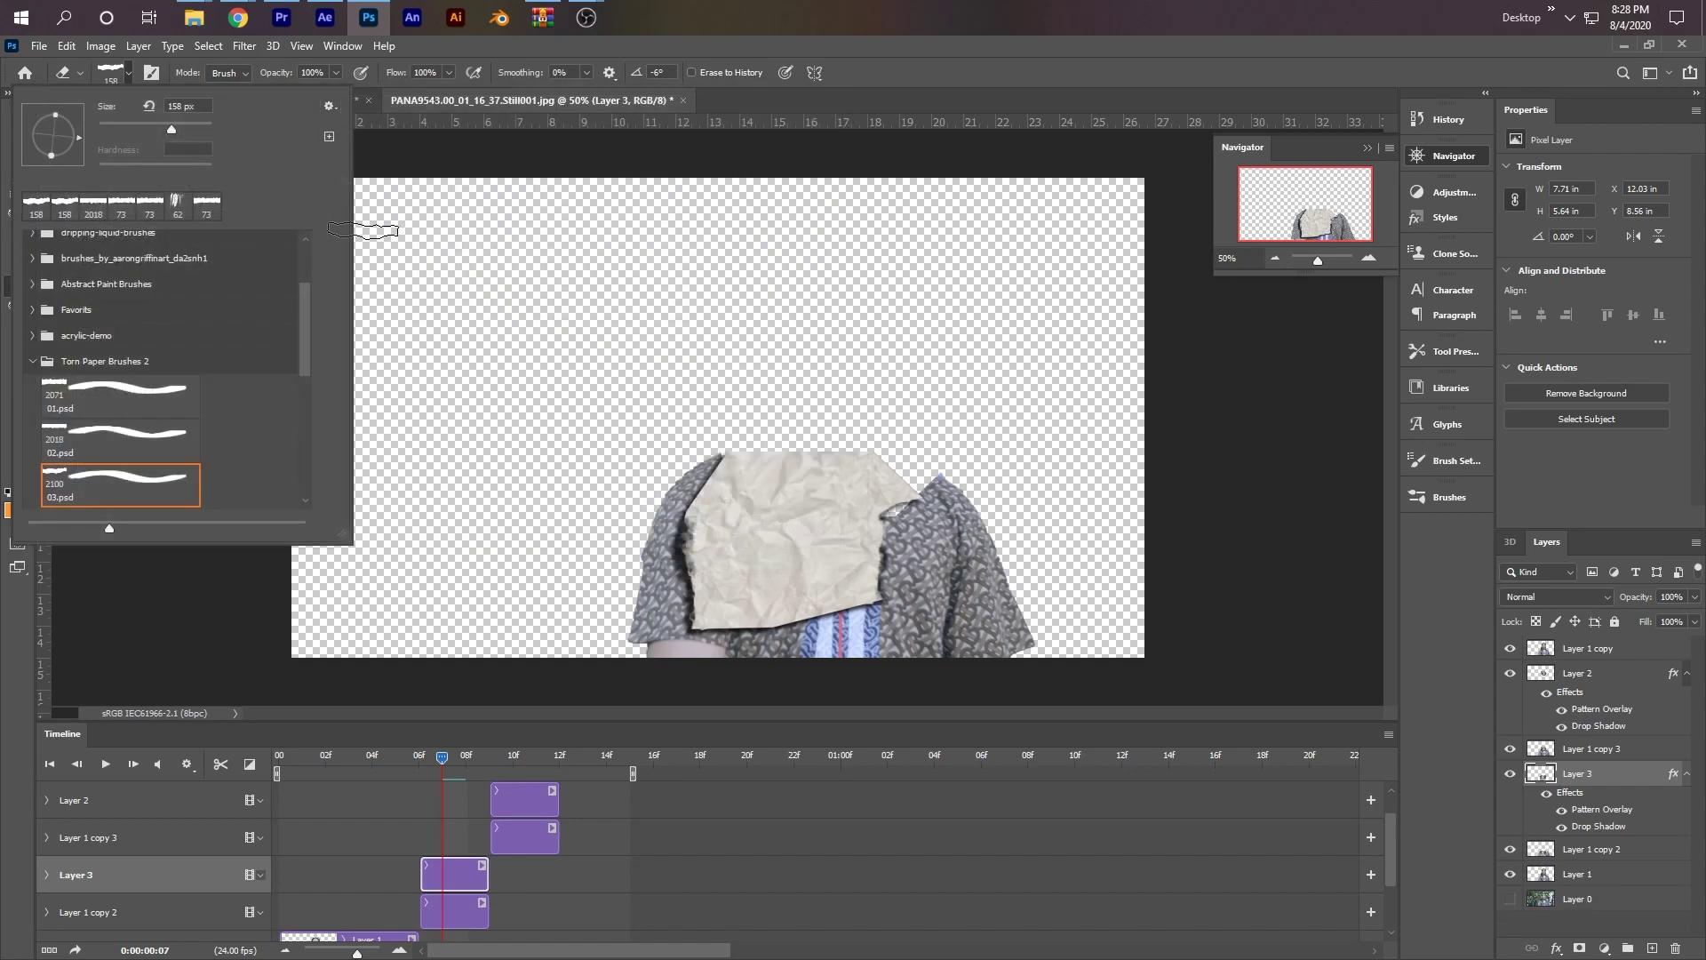
- Erase a torn lower edge on the Layer 3 paper piece with the 04.psd brush from Torn Paper Brushes 2 at 2027 px
scroll(60, 366, down, 1)
scroll(60, 366, down, 1)
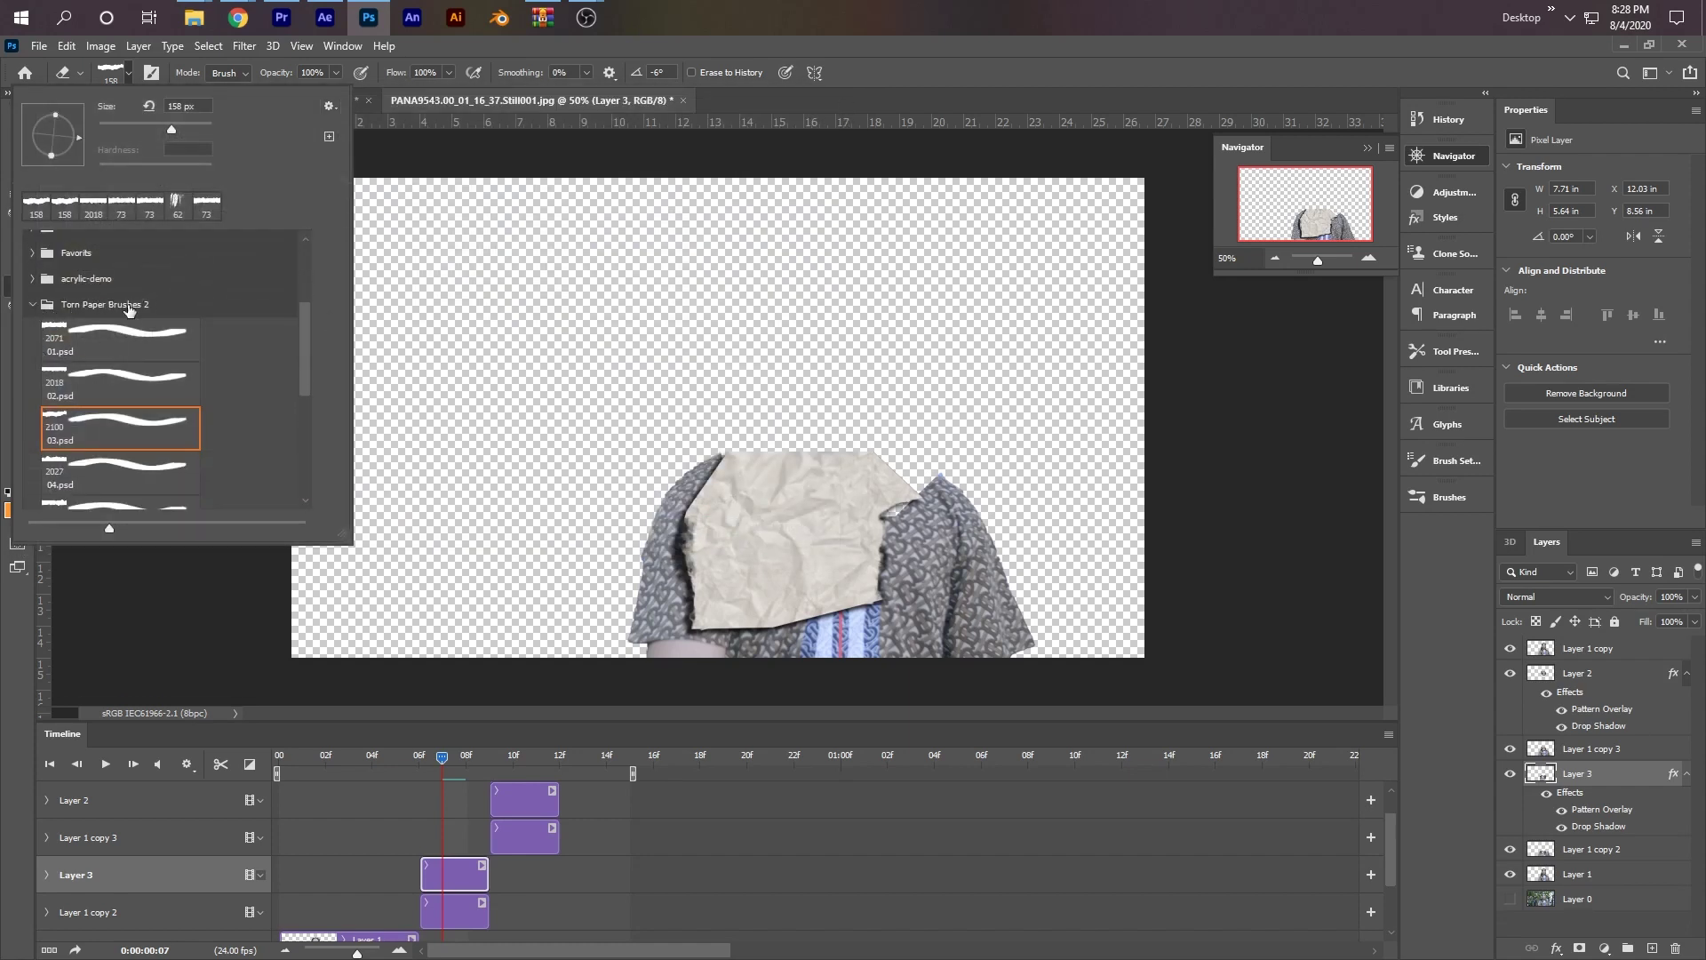
click(135, 449)
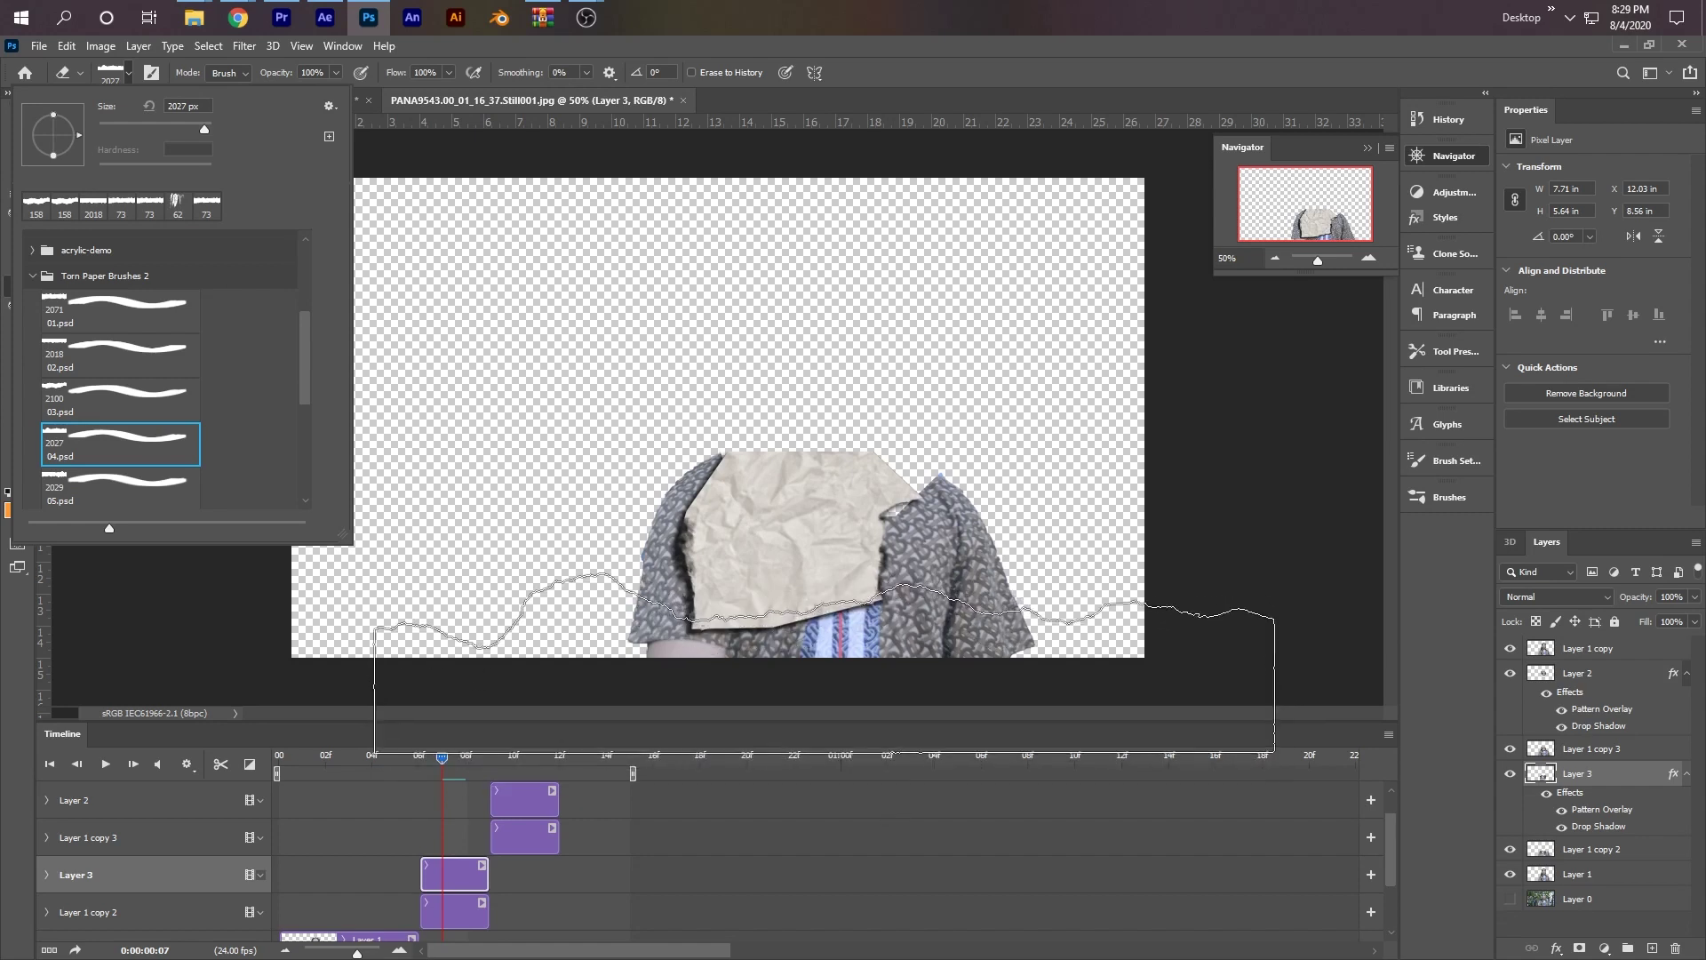
click(825, 662)
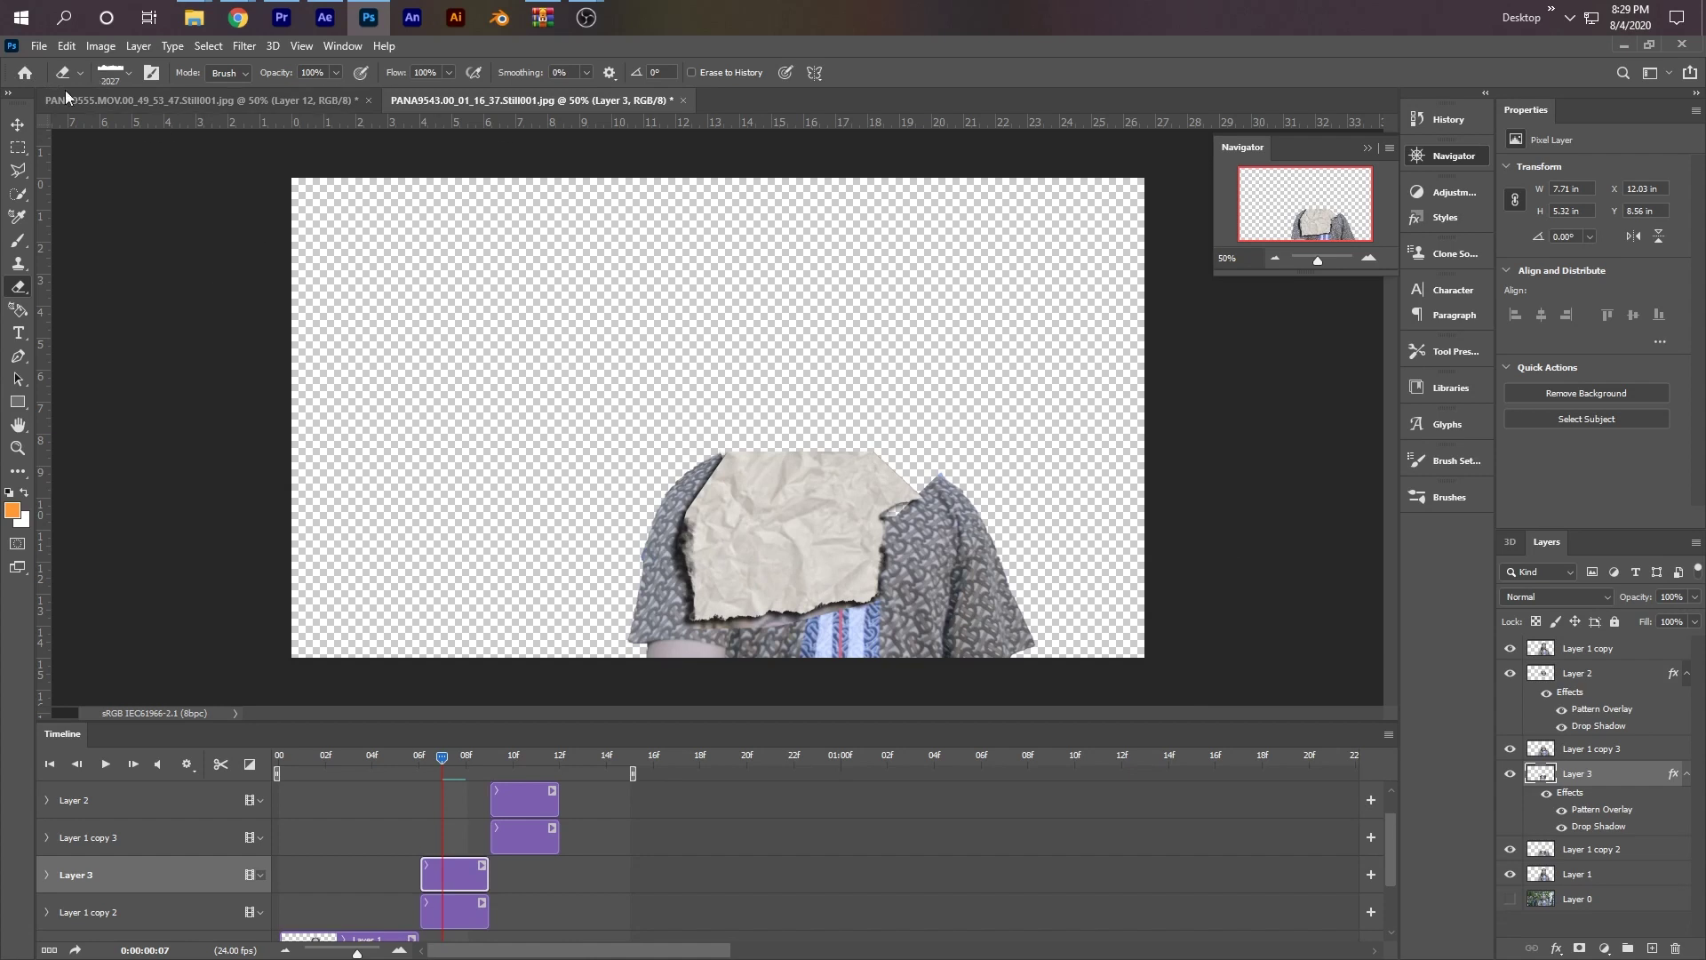
- Erase a torn left edge on the Layer 3 paper piece with the 02.psd torn-paper brush at 243 px and a 79° angle
key(v)
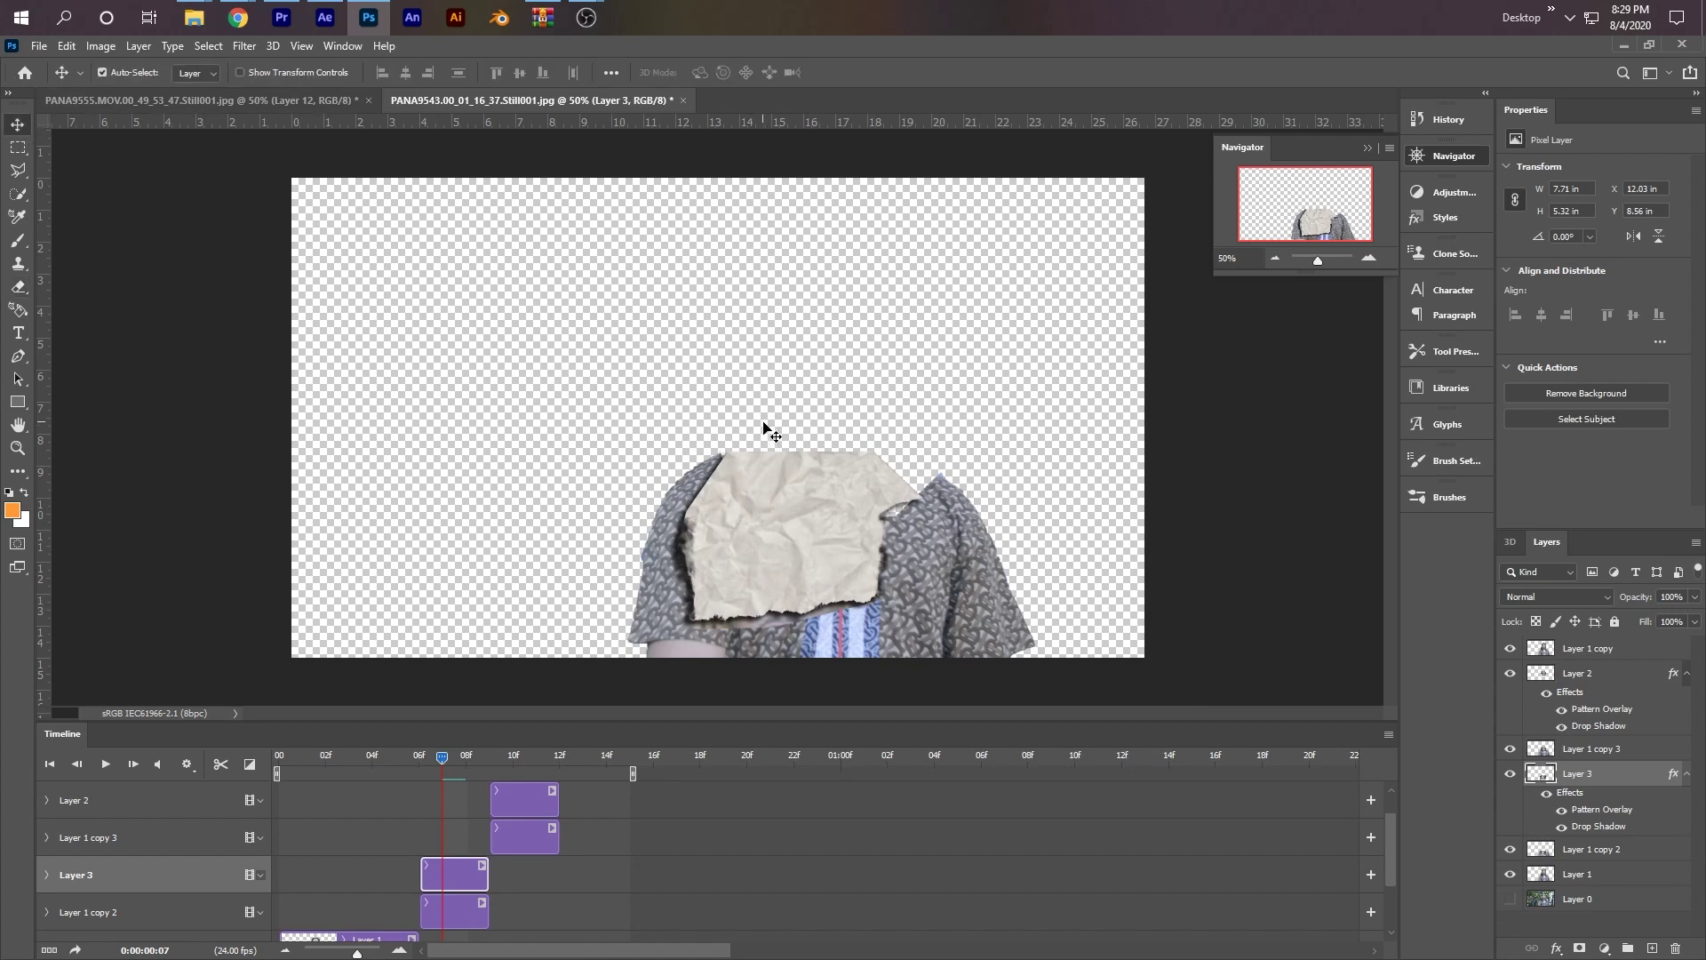
click(18, 286)
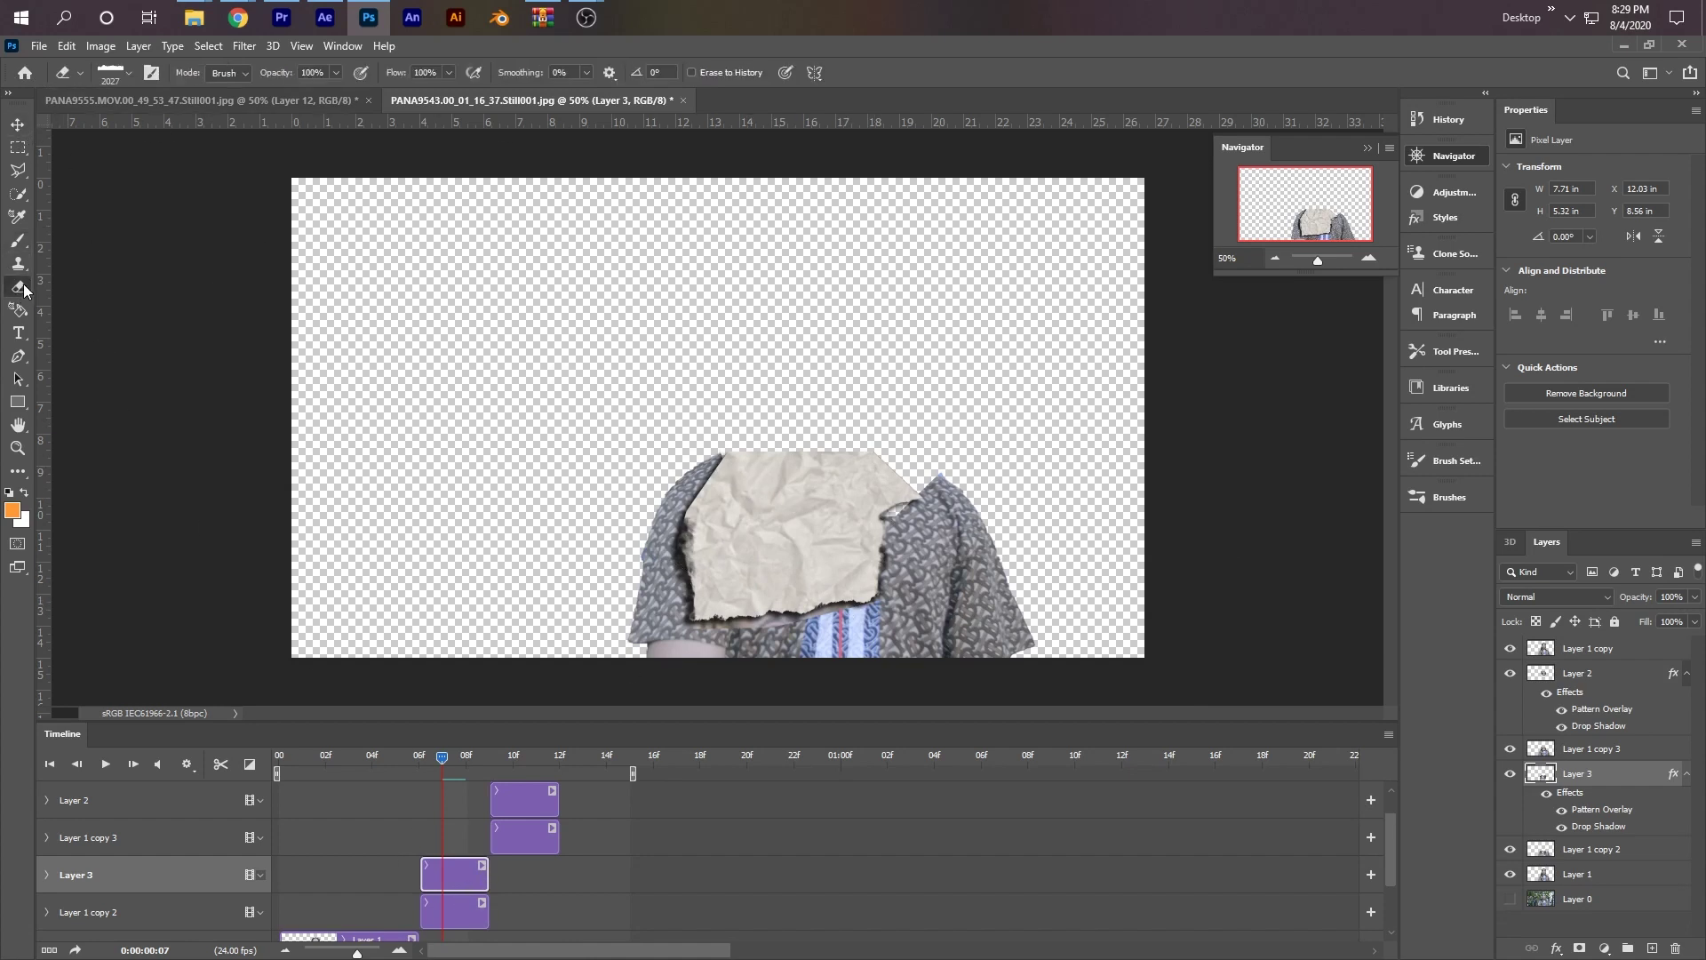
click(116, 75)
click(133, 371)
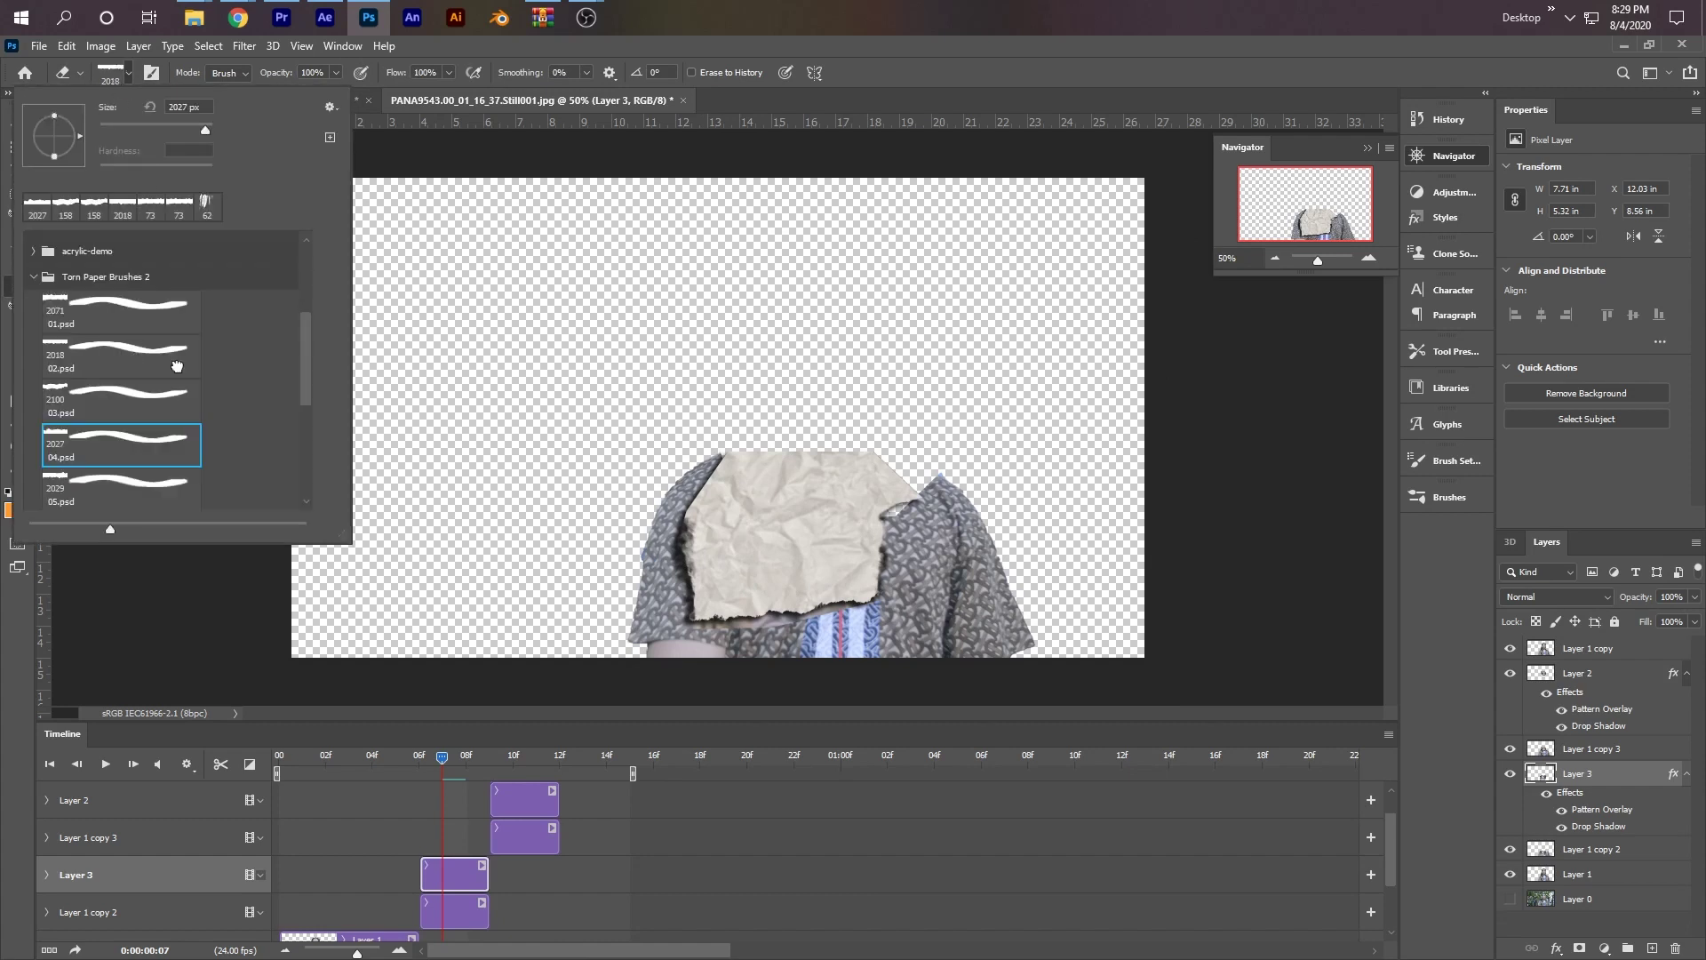
click(189, 130)
drag(77, 135, 58, 118)
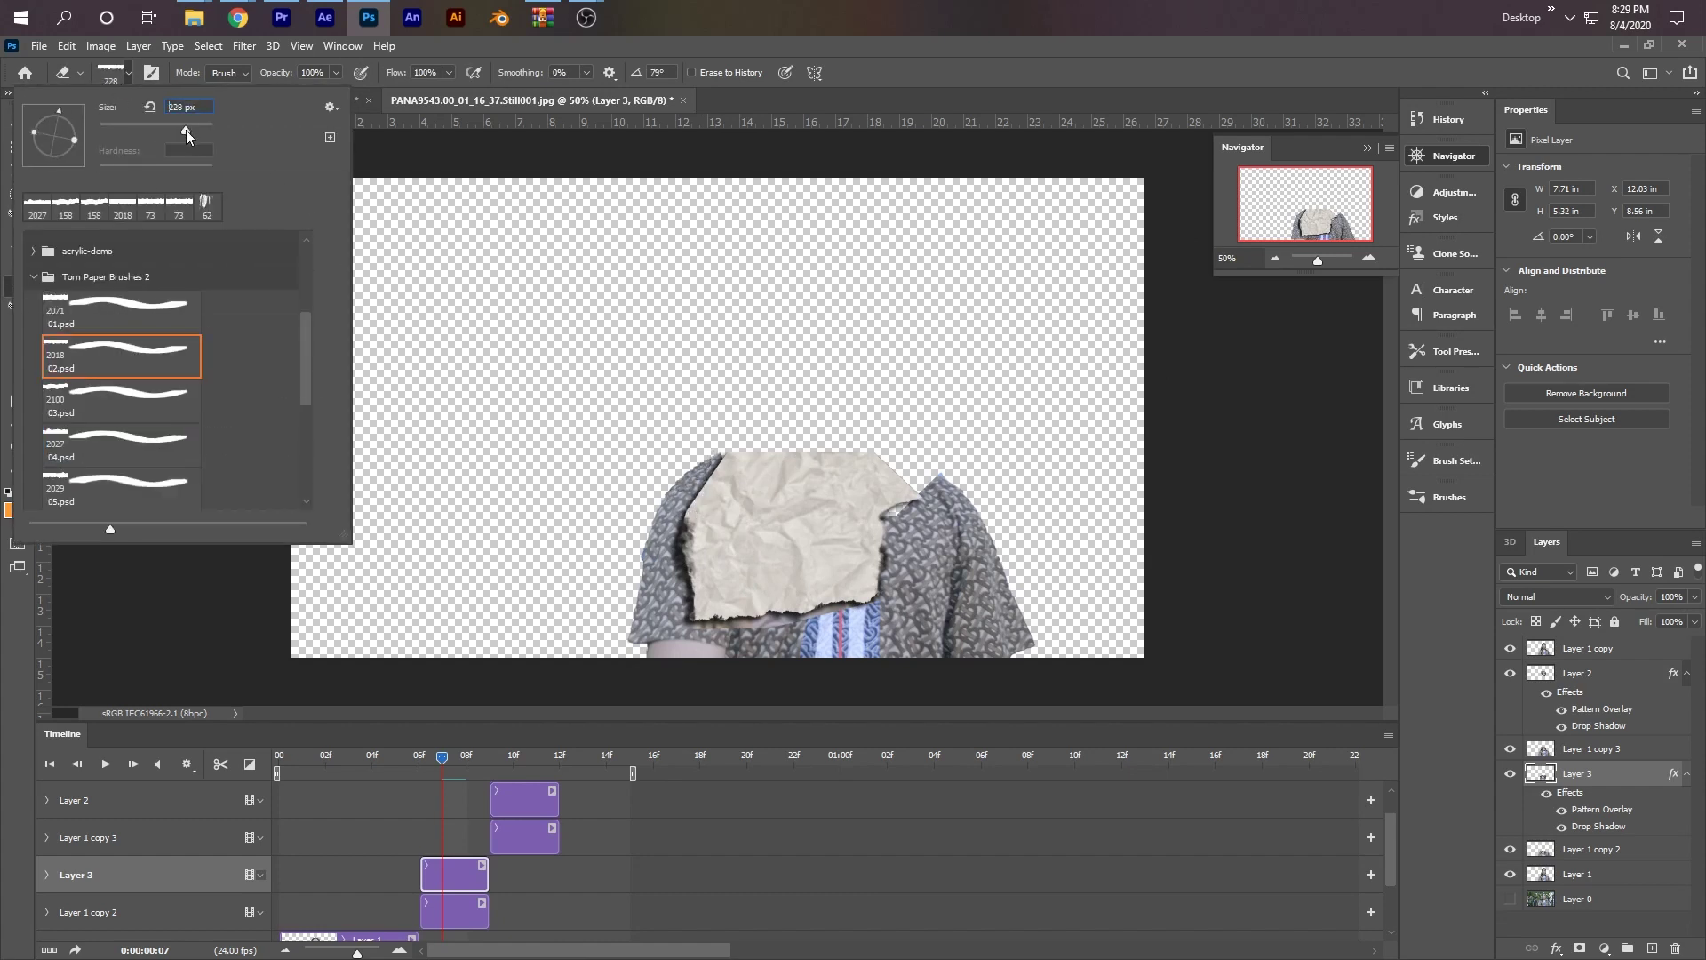
drag(184, 130, 187, 129)
click(693, 498)
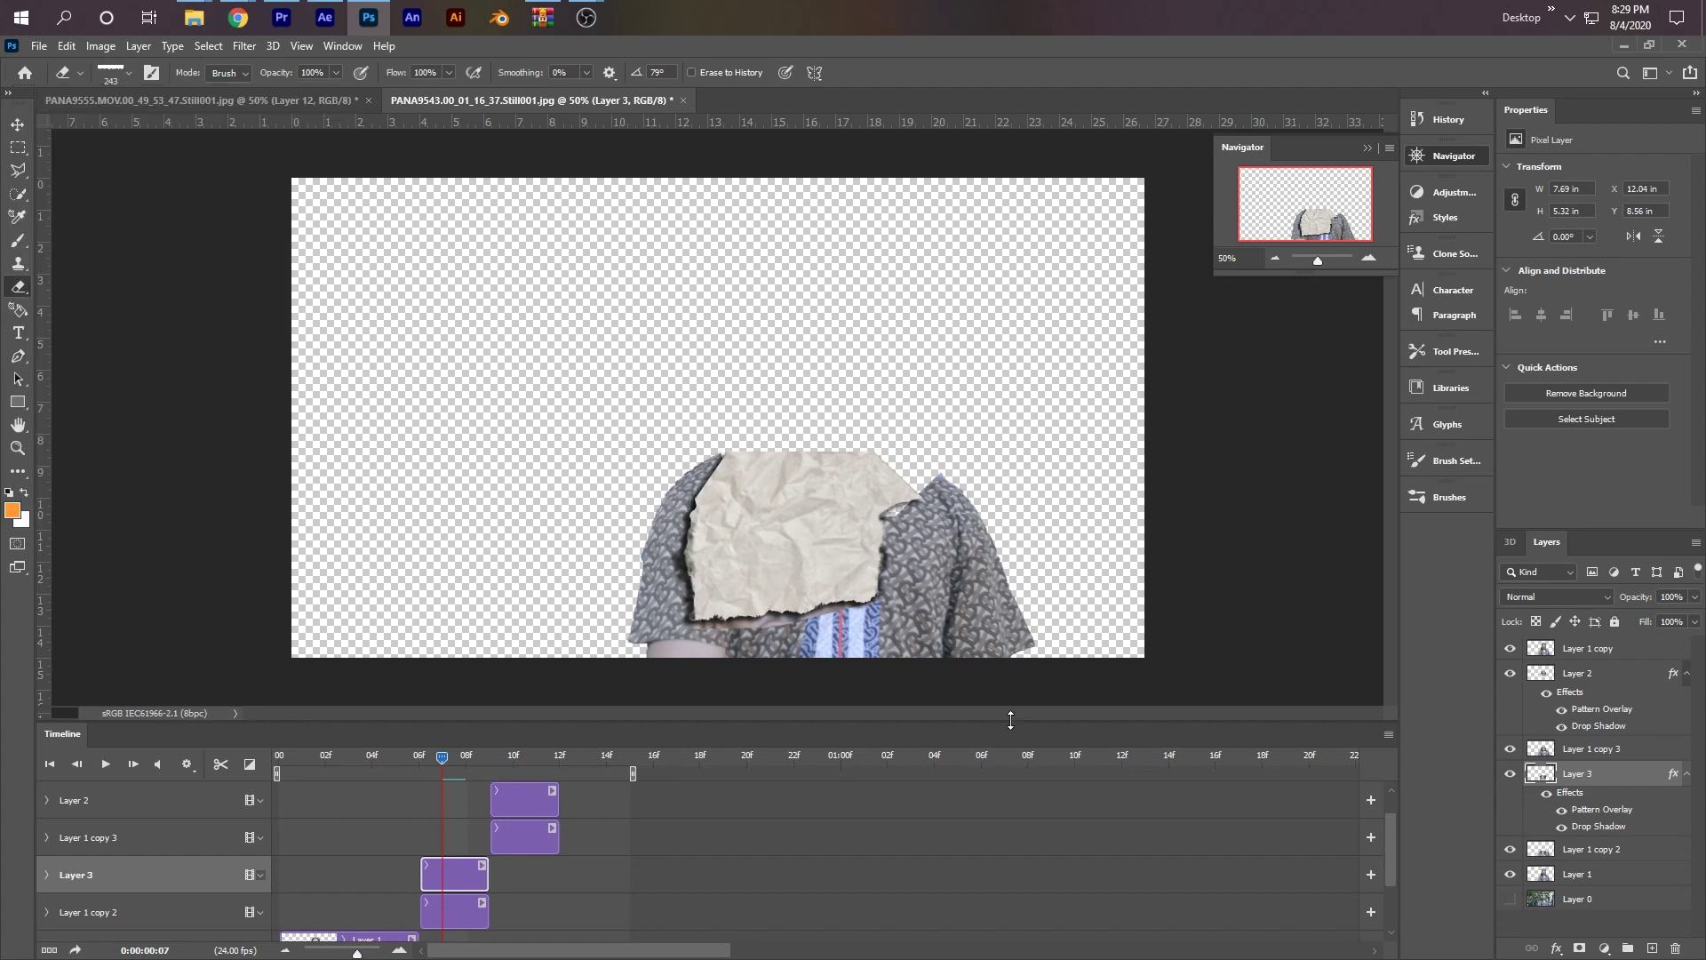
- Rotate the torn-paper eraser brush to 4° and tear the upper edge of the Layer 3 paper piece
click(113, 71)
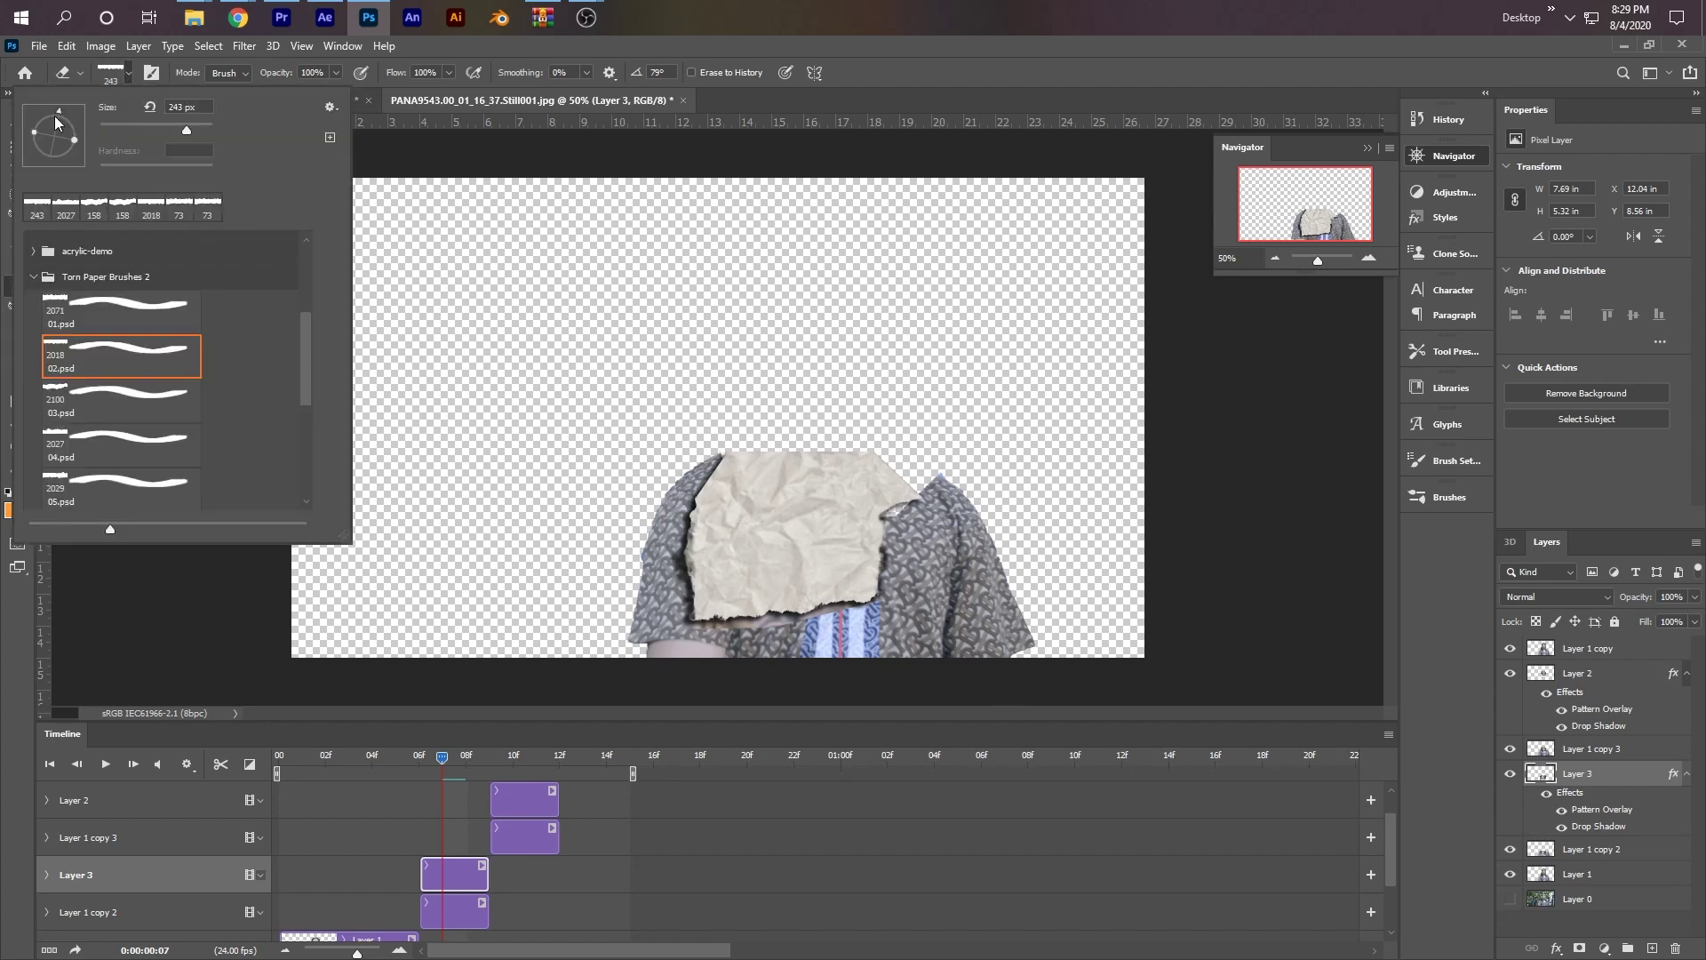
mouse_move(56, 122)
mouse_down()
mouse_move(140, 168)
mouse_move(79, 138)
mouse_up()
click(773, 449)
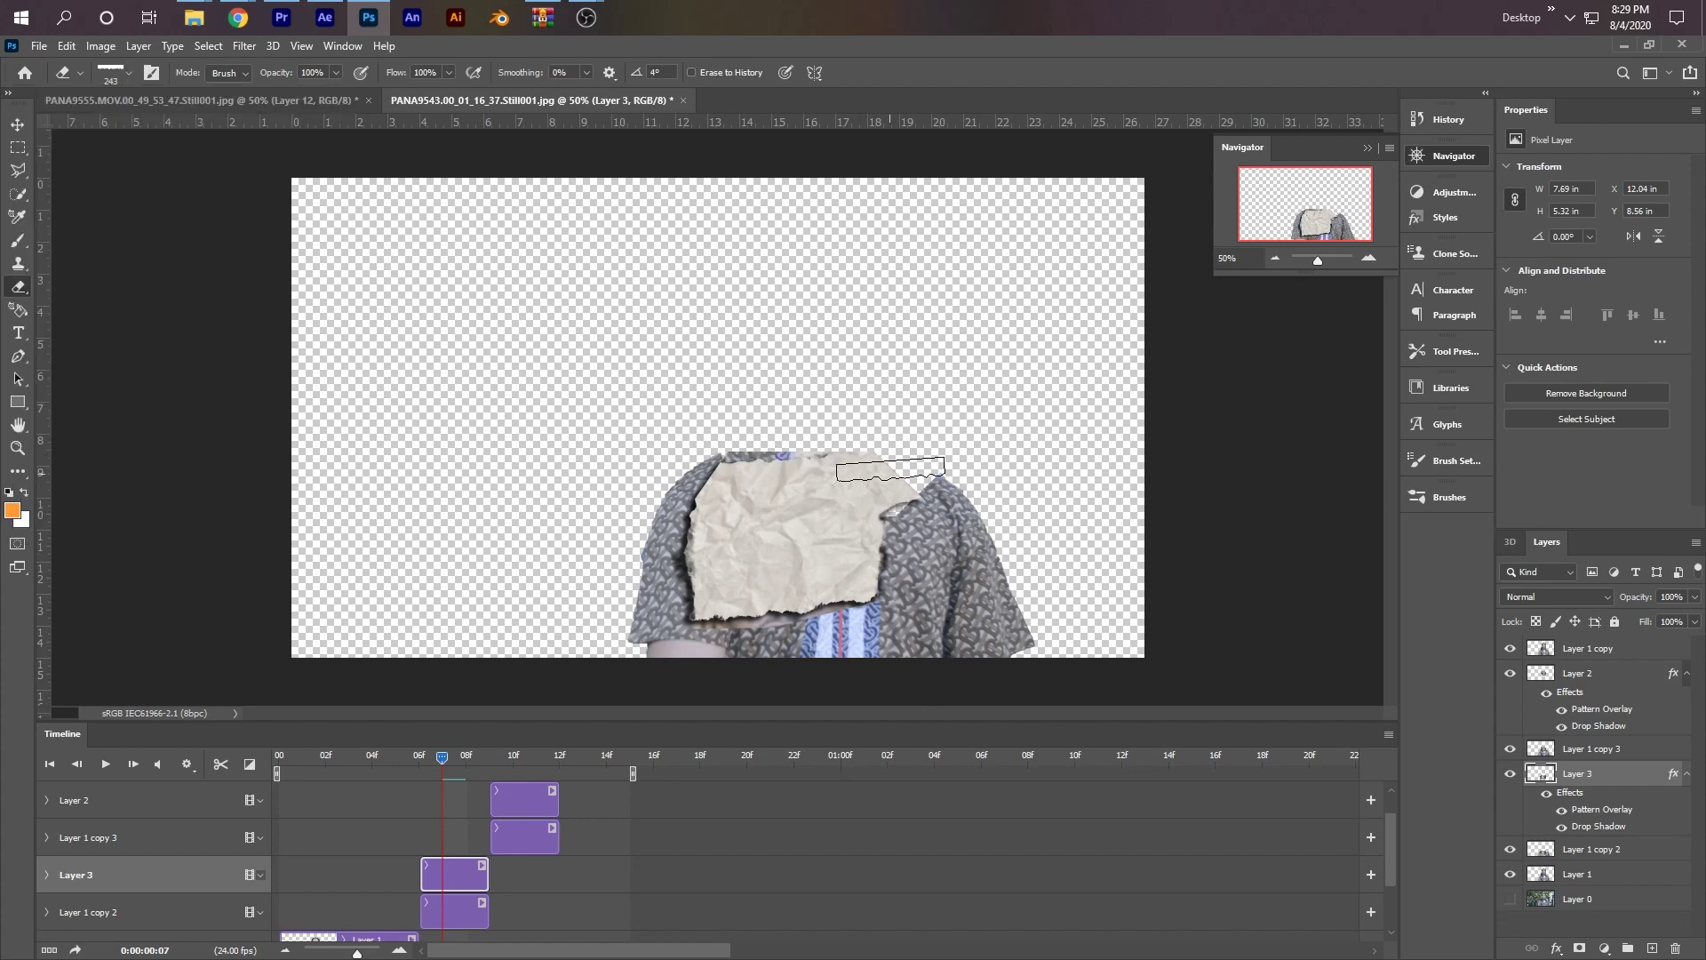
click(17, 125)
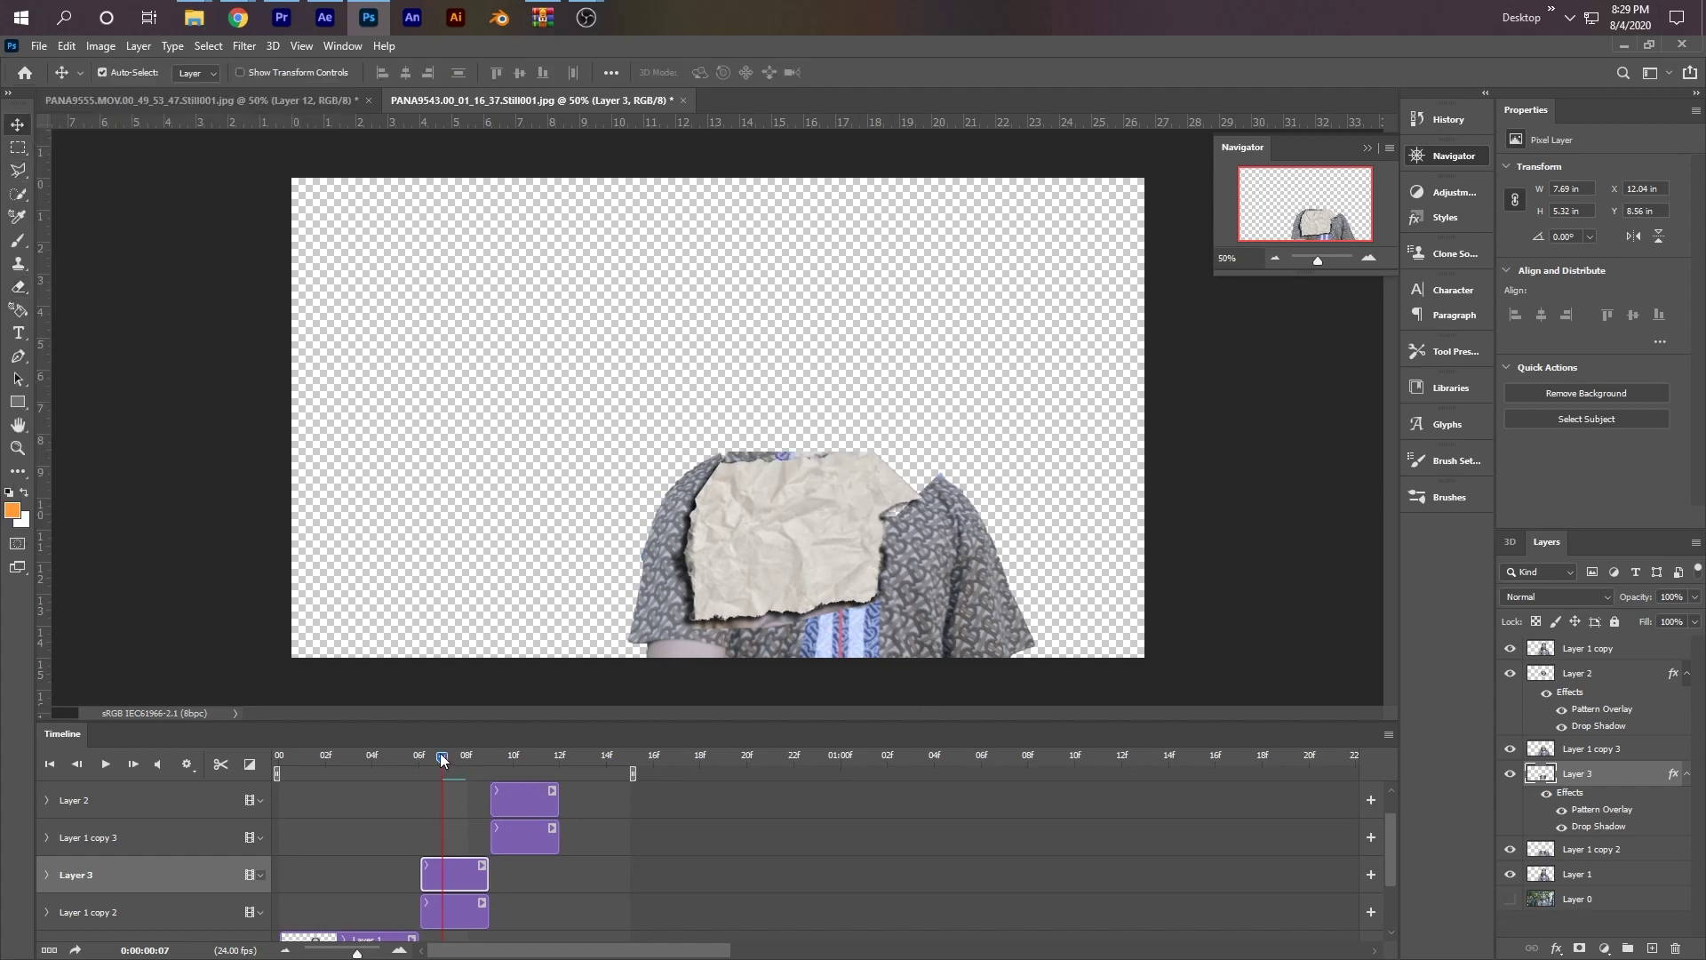
- Shorten the Layer 1 clip to end at frame 2 and go back to frame 3
drag(441, 757, 424, 833)
drag(415, 935, 324, 935)
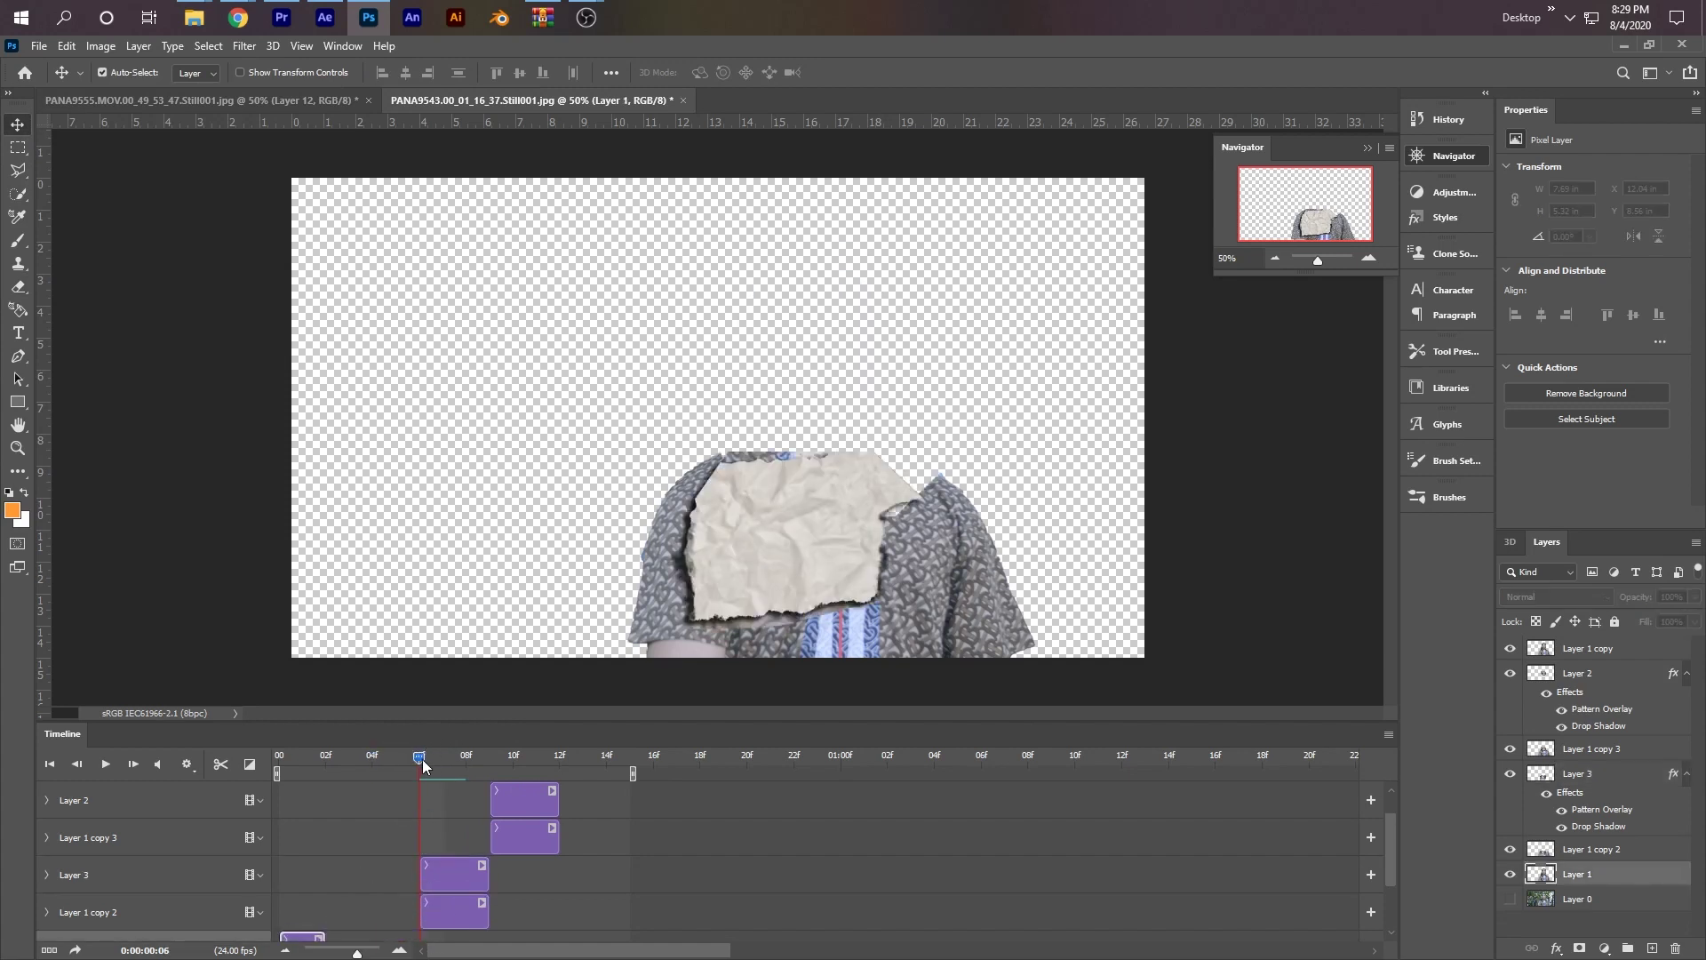
mouse_move(423, 766)
mouse_down()
mouse_move(596, 769)
mouse_move(398, 771)
mouse_move(611, 757)
mouse_move(398, 780)
mouse_move(576, 773)
mouse_move(437, 761)
mouse_move(607, 757)
mouse_move(418, 757)
mouse_up()
scroll(465, 802, down, 3)
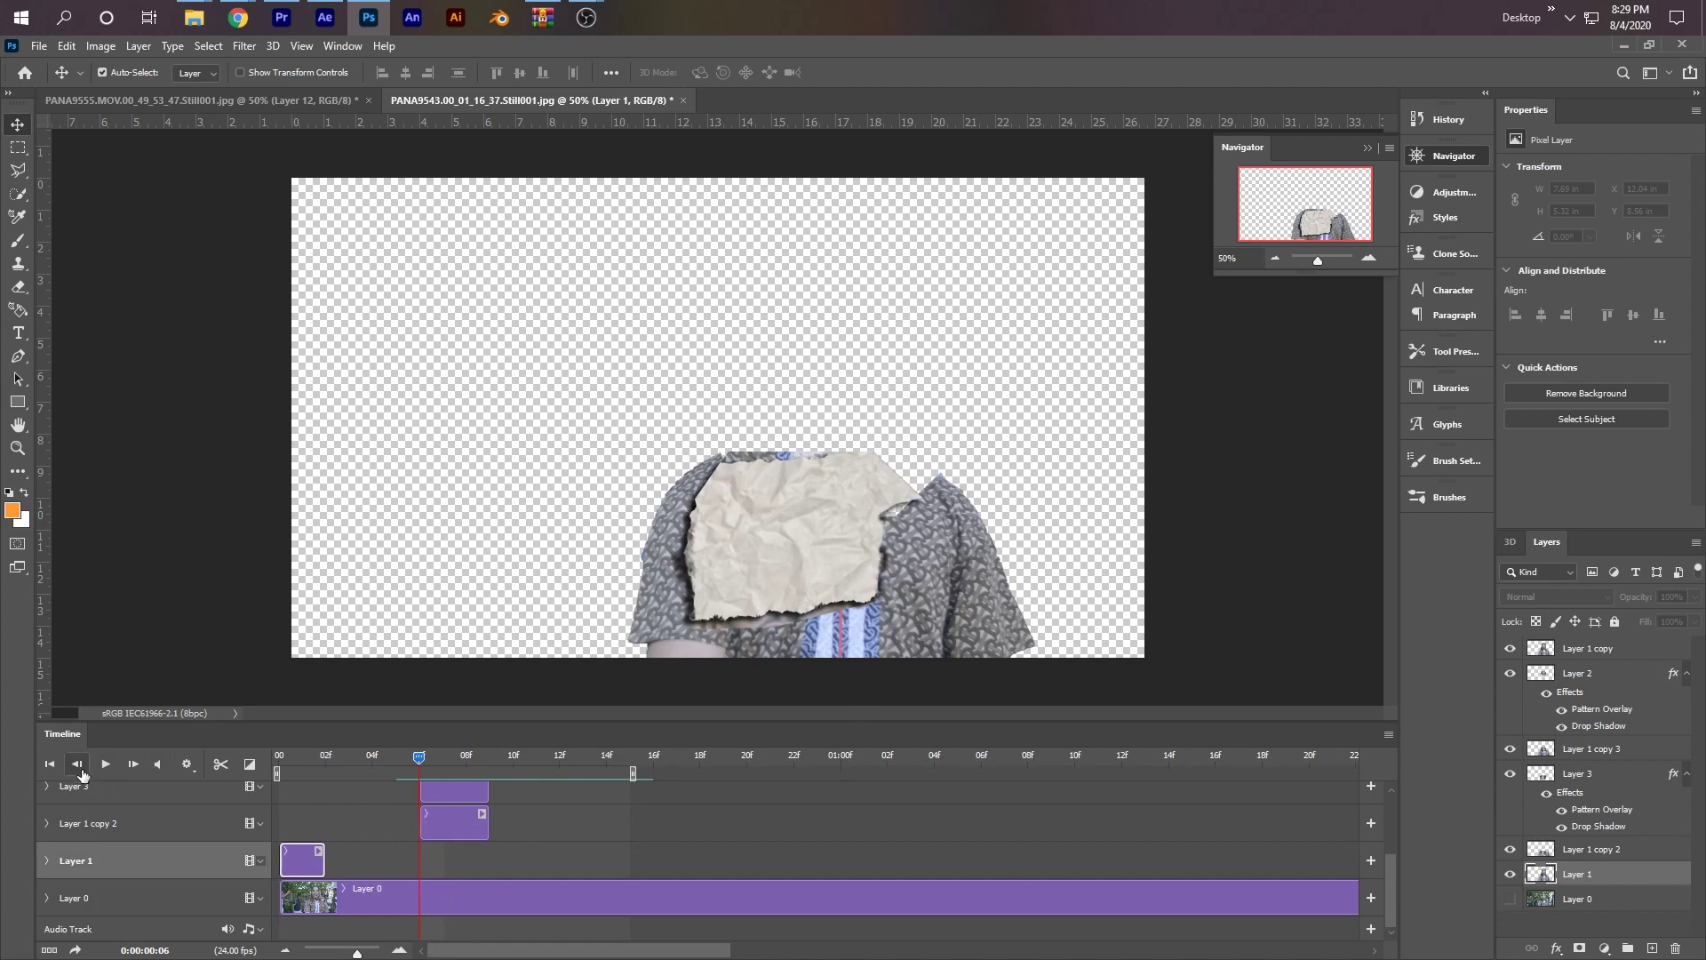
click(79, 767)
click(79, 768)
click(79, 768)
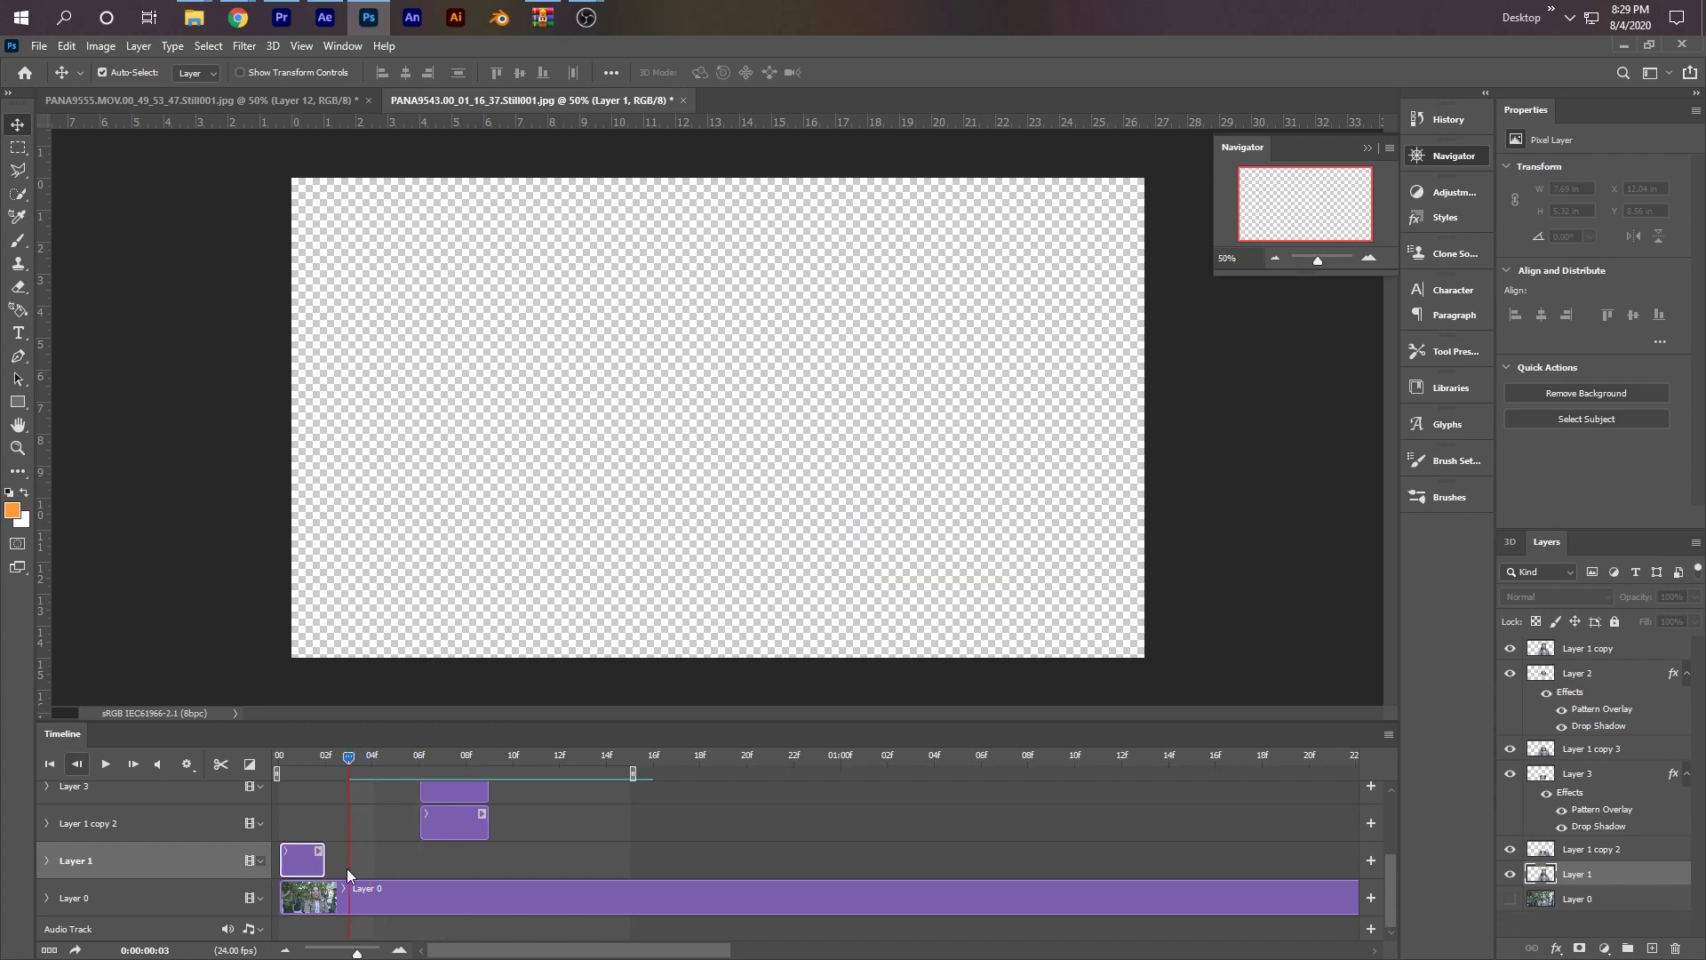
- Try to extend the Layer 1 copy 2 clip back to start at frame 3
click(444, 828)
scroll(453, 844, up, 1)
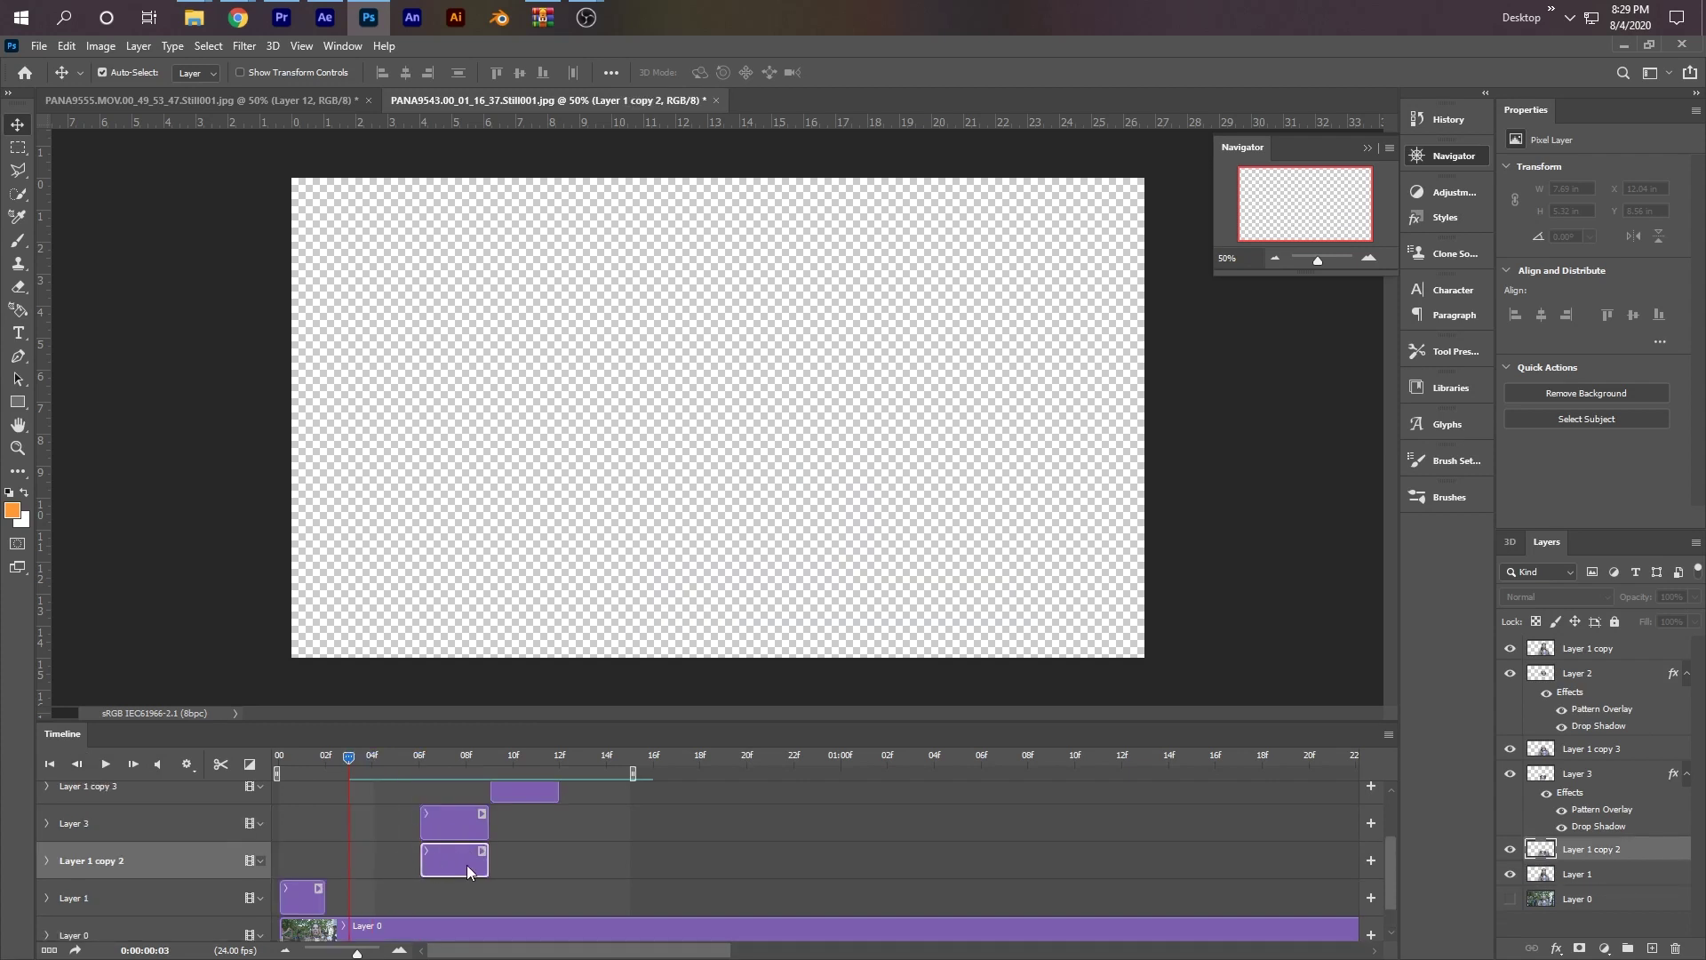
drag(421, 860, 351, 860)
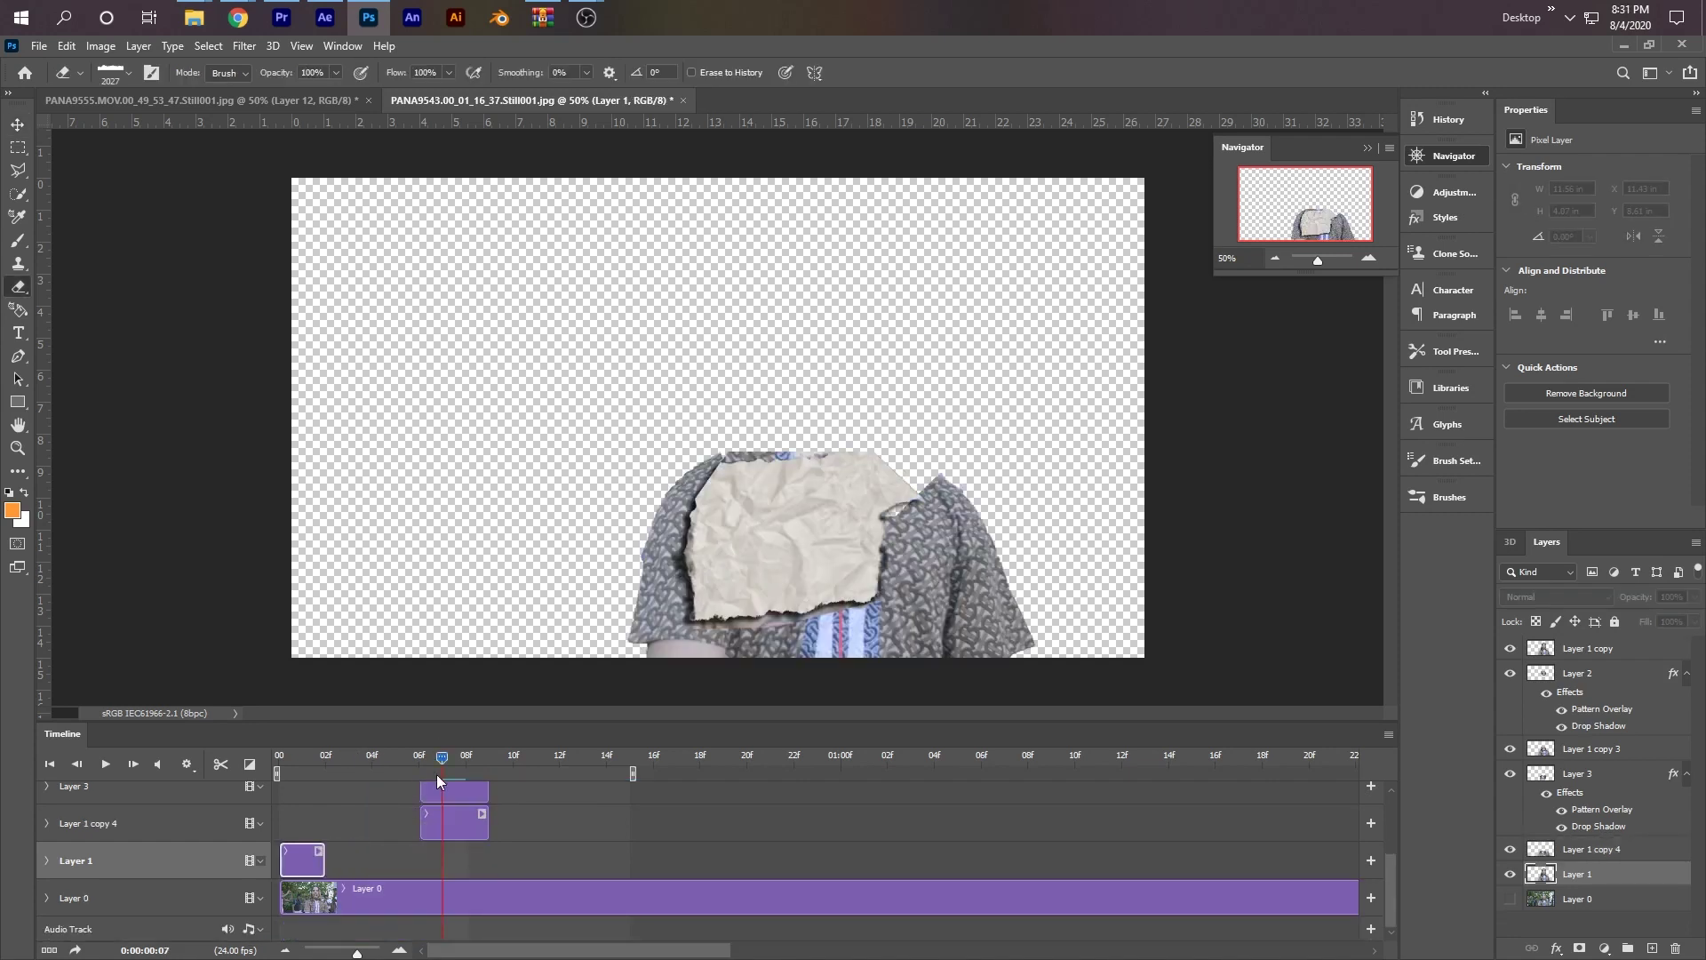
- Extend the Layer 1 copy 4 clip back to start at frame 3 and split it at frame 6
click(457, 833)
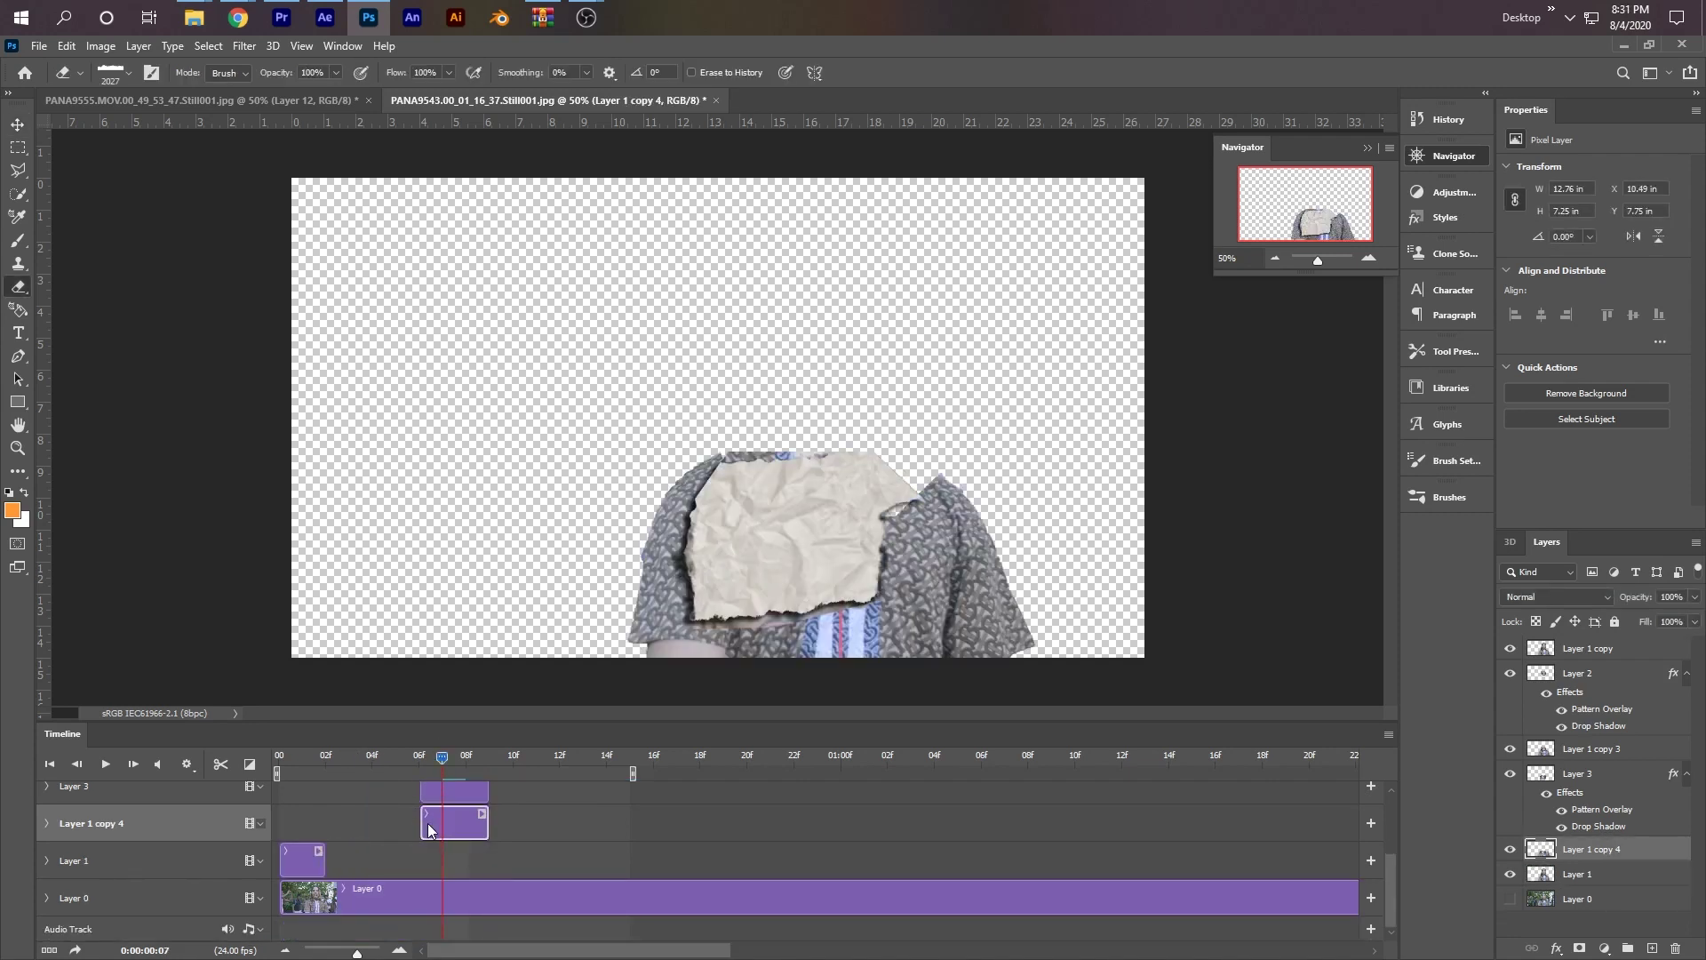
drag(415, 822, 351, 823)
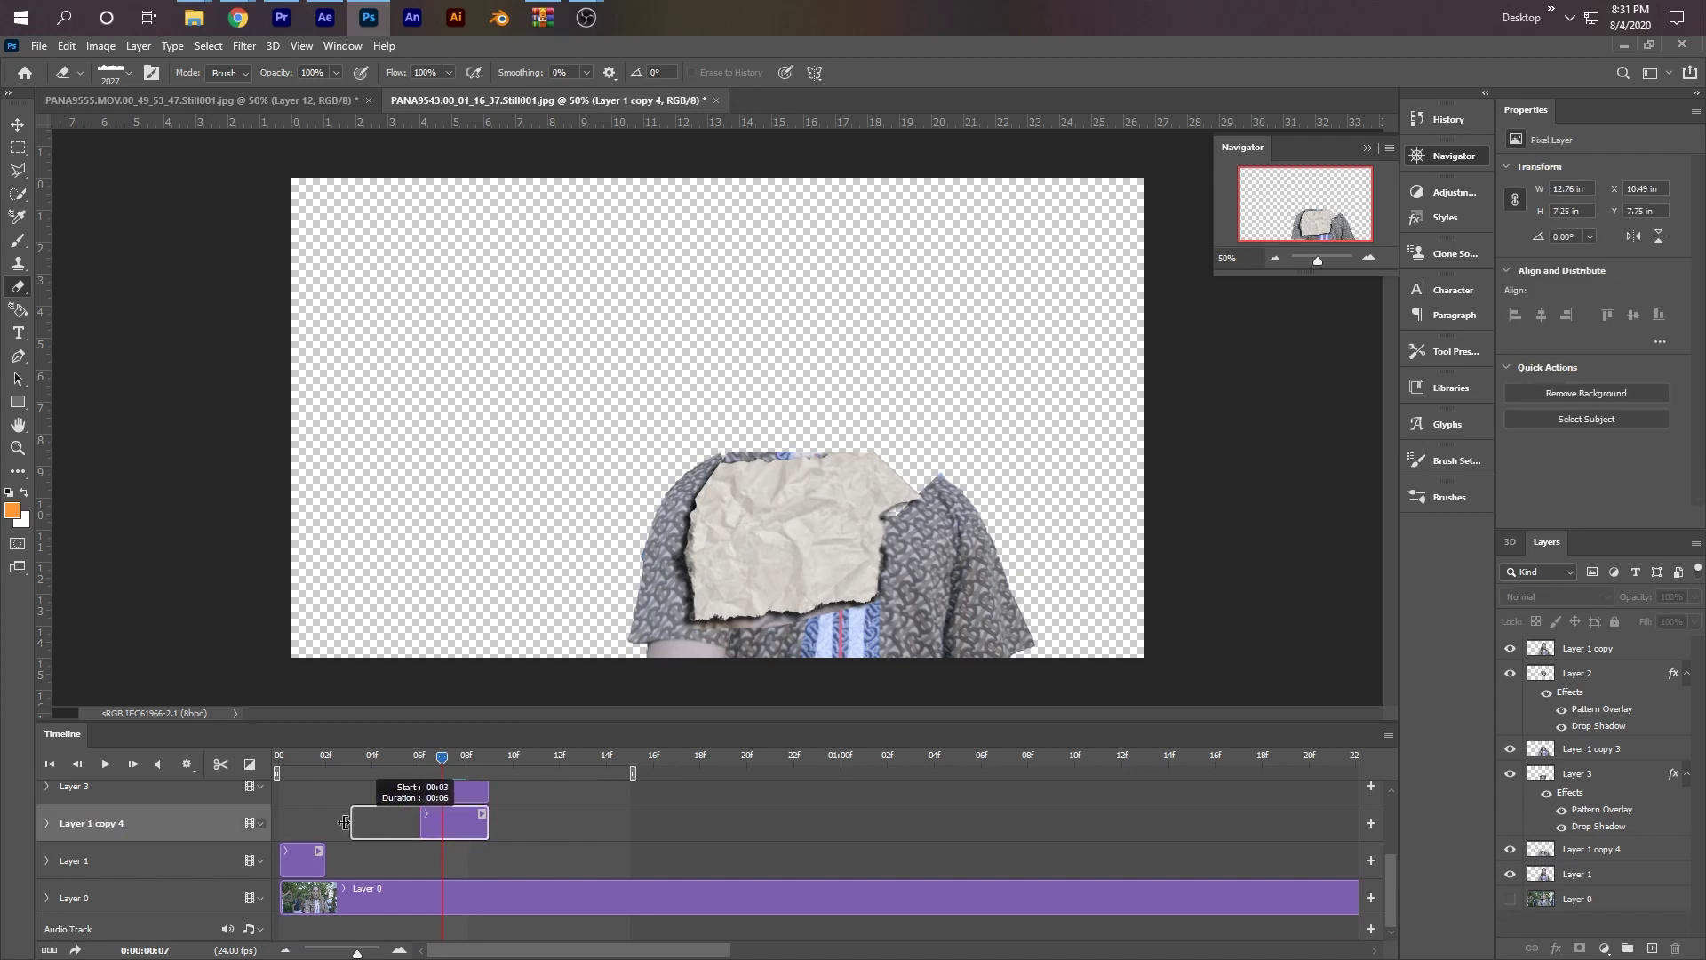
drag(395, 753, 423, 776)
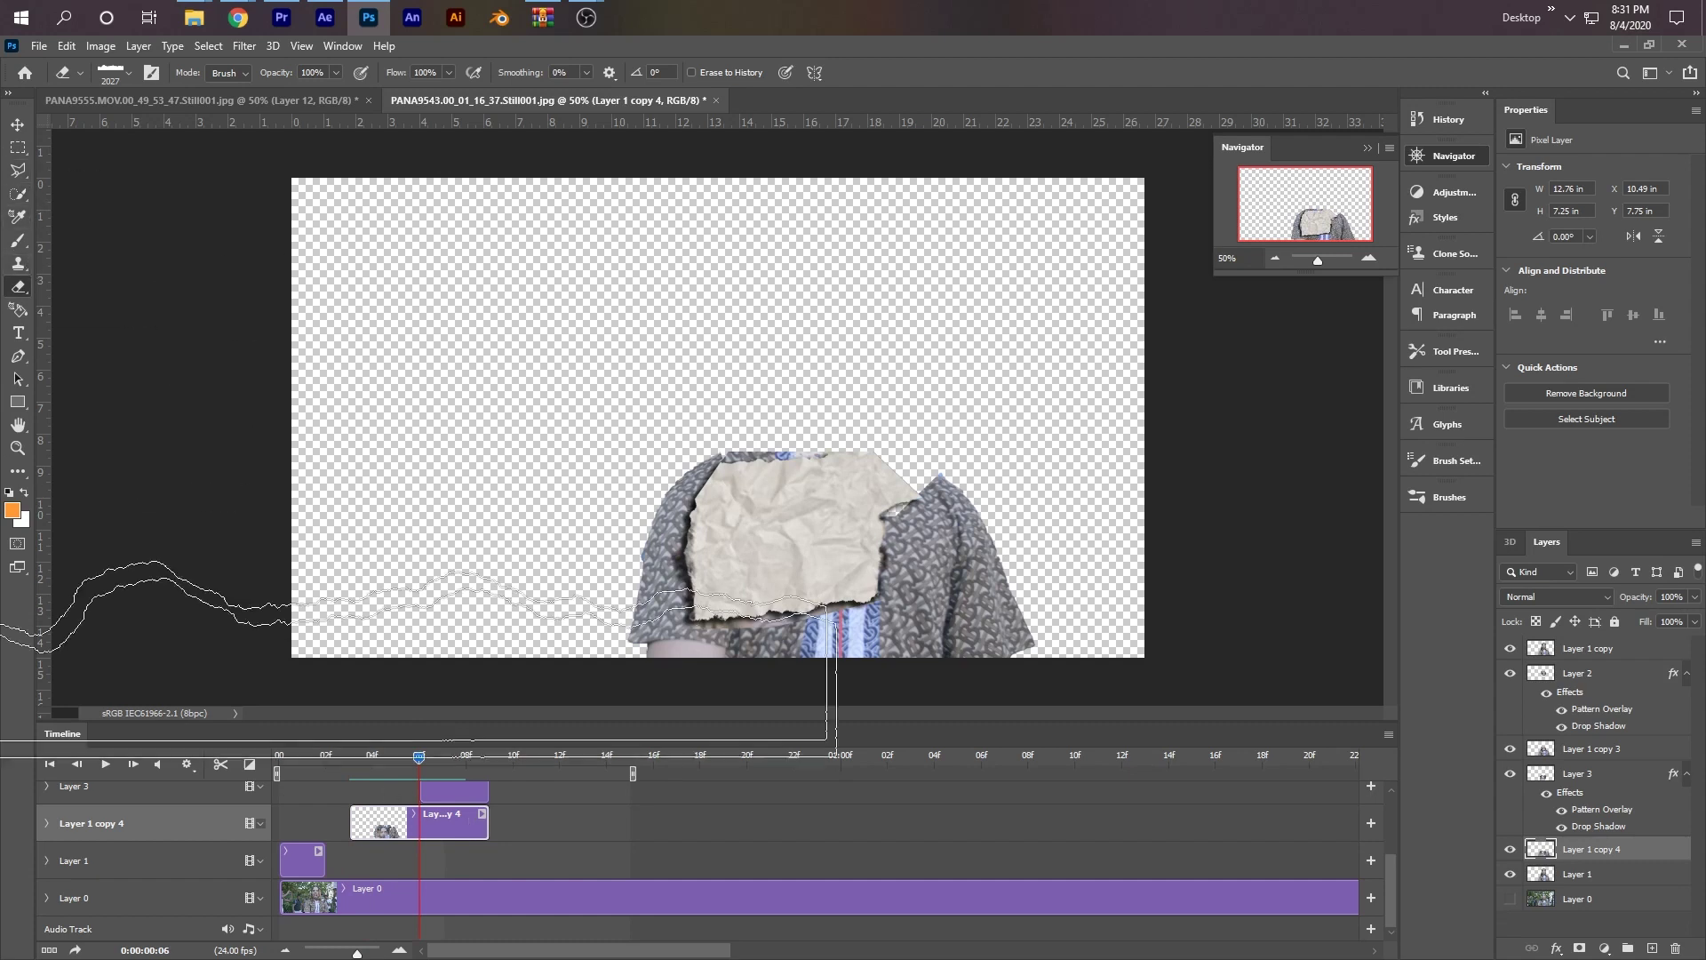
click(220, 764)
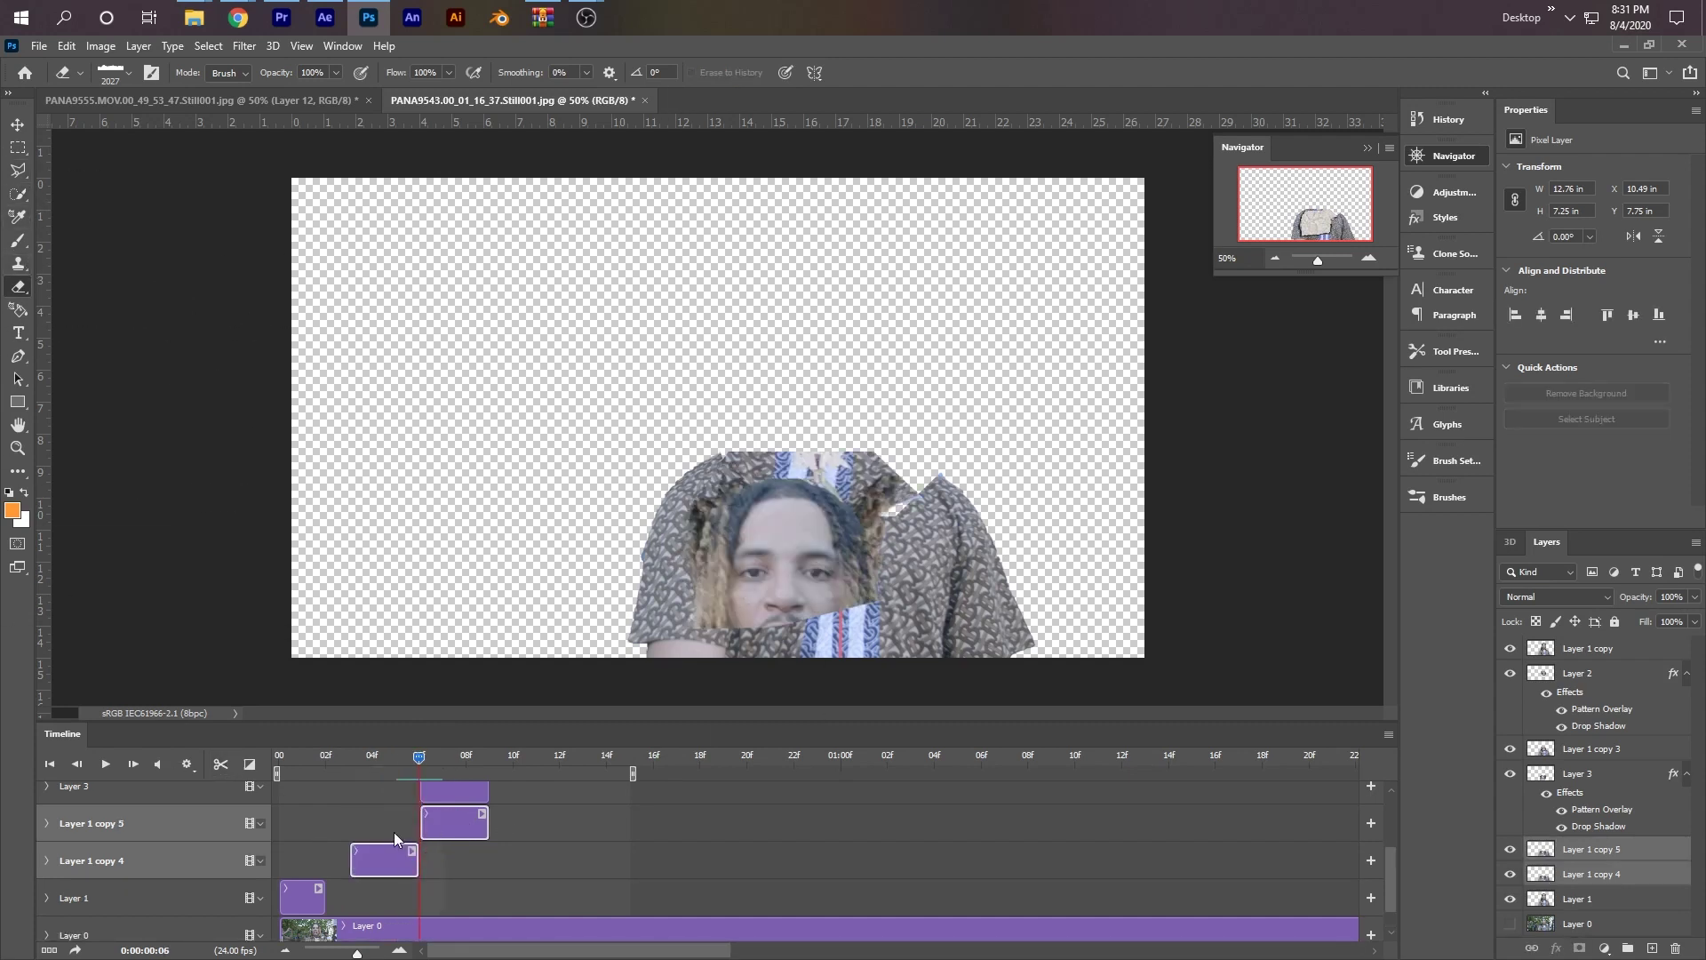
- Go to frame 4 and outline most of the folded torso on Layer 1 copy 4 with the Polygonal Lasso, leaving out its lower edge
drag(384, 750, 372, 754)
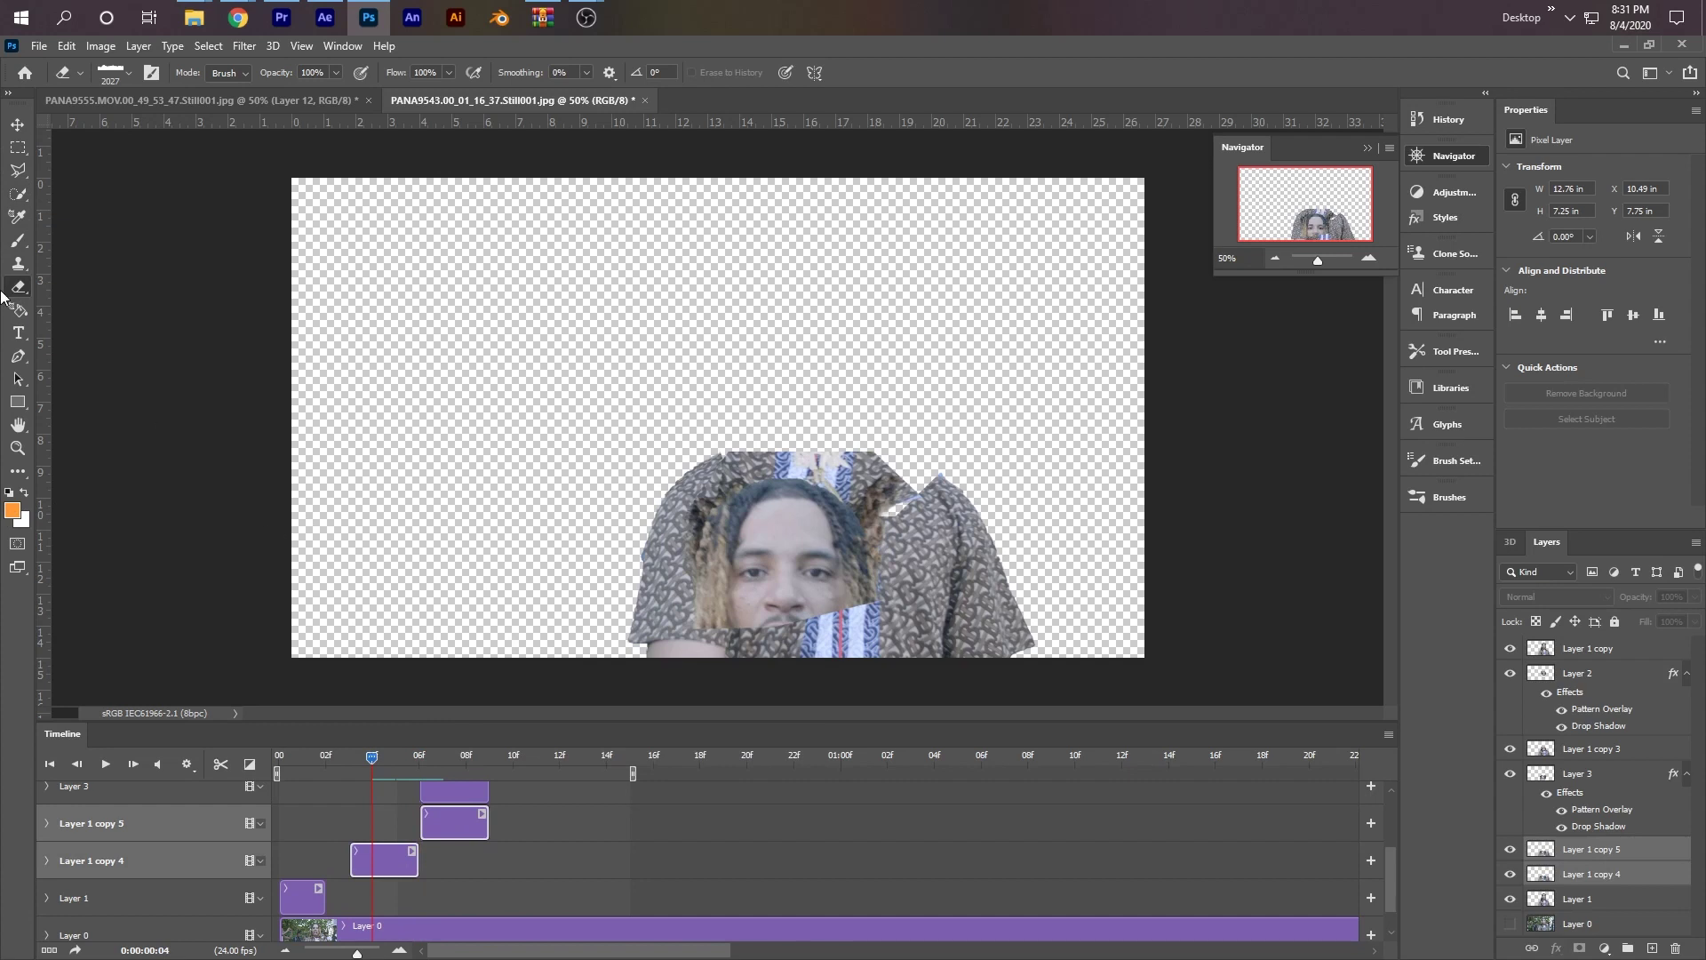
click(18, 170)
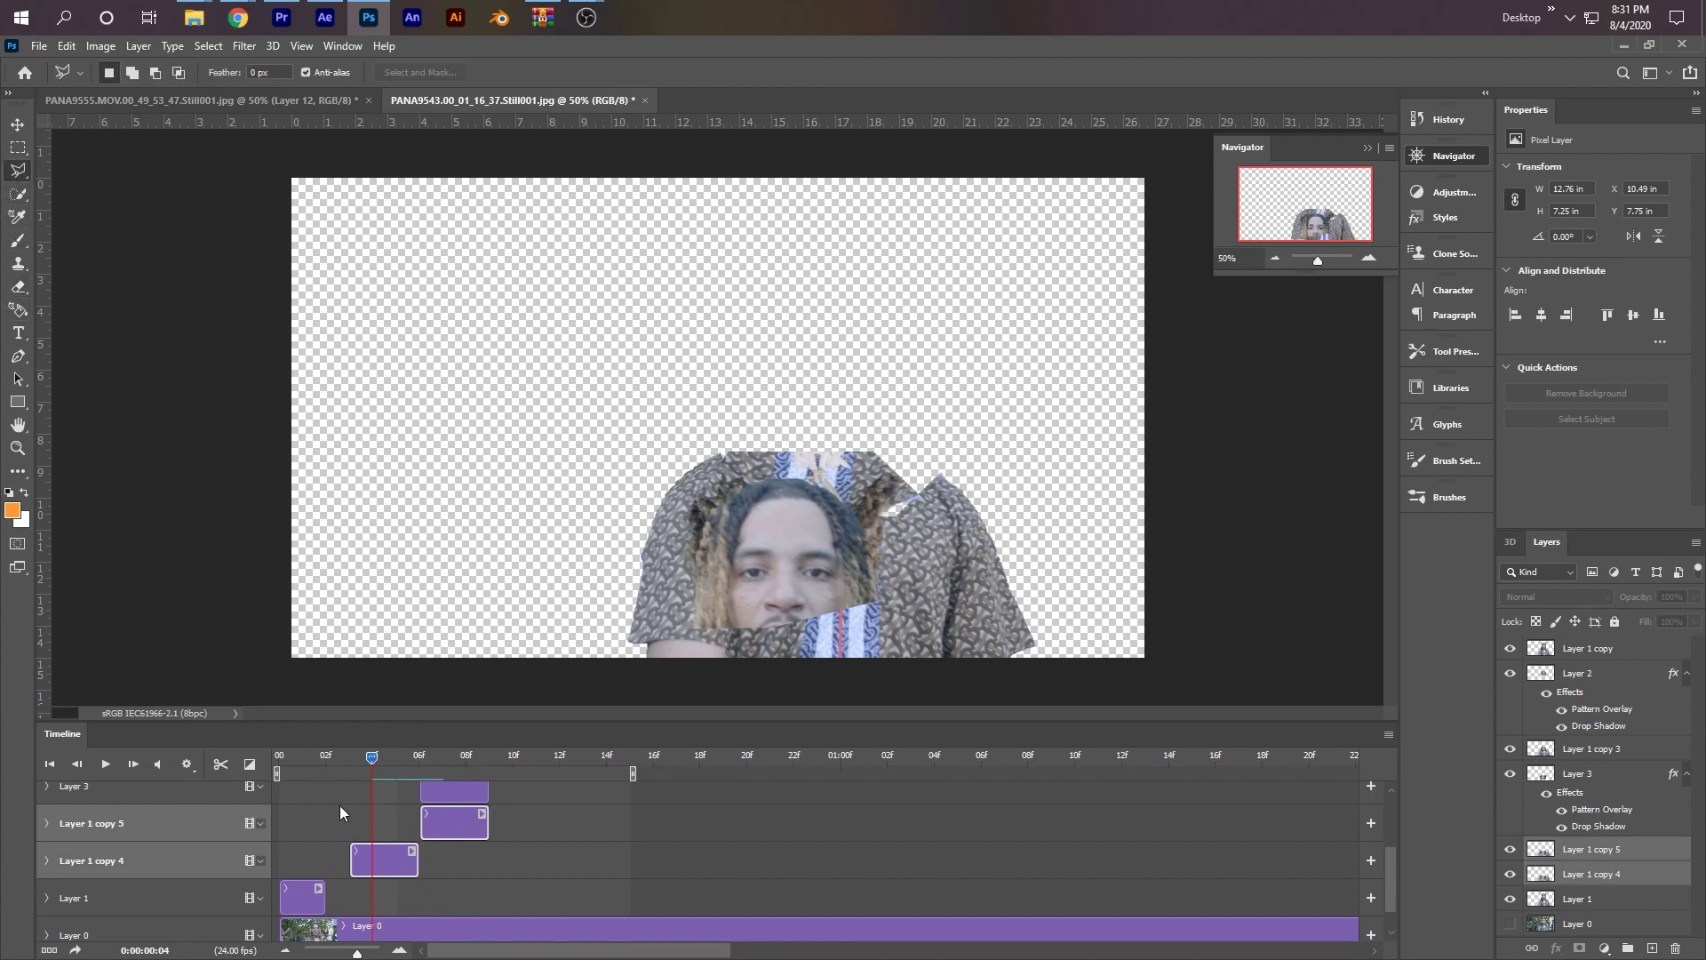
click(386, 848)
click(658, 429)
click(597, 540)
click(616, 619)
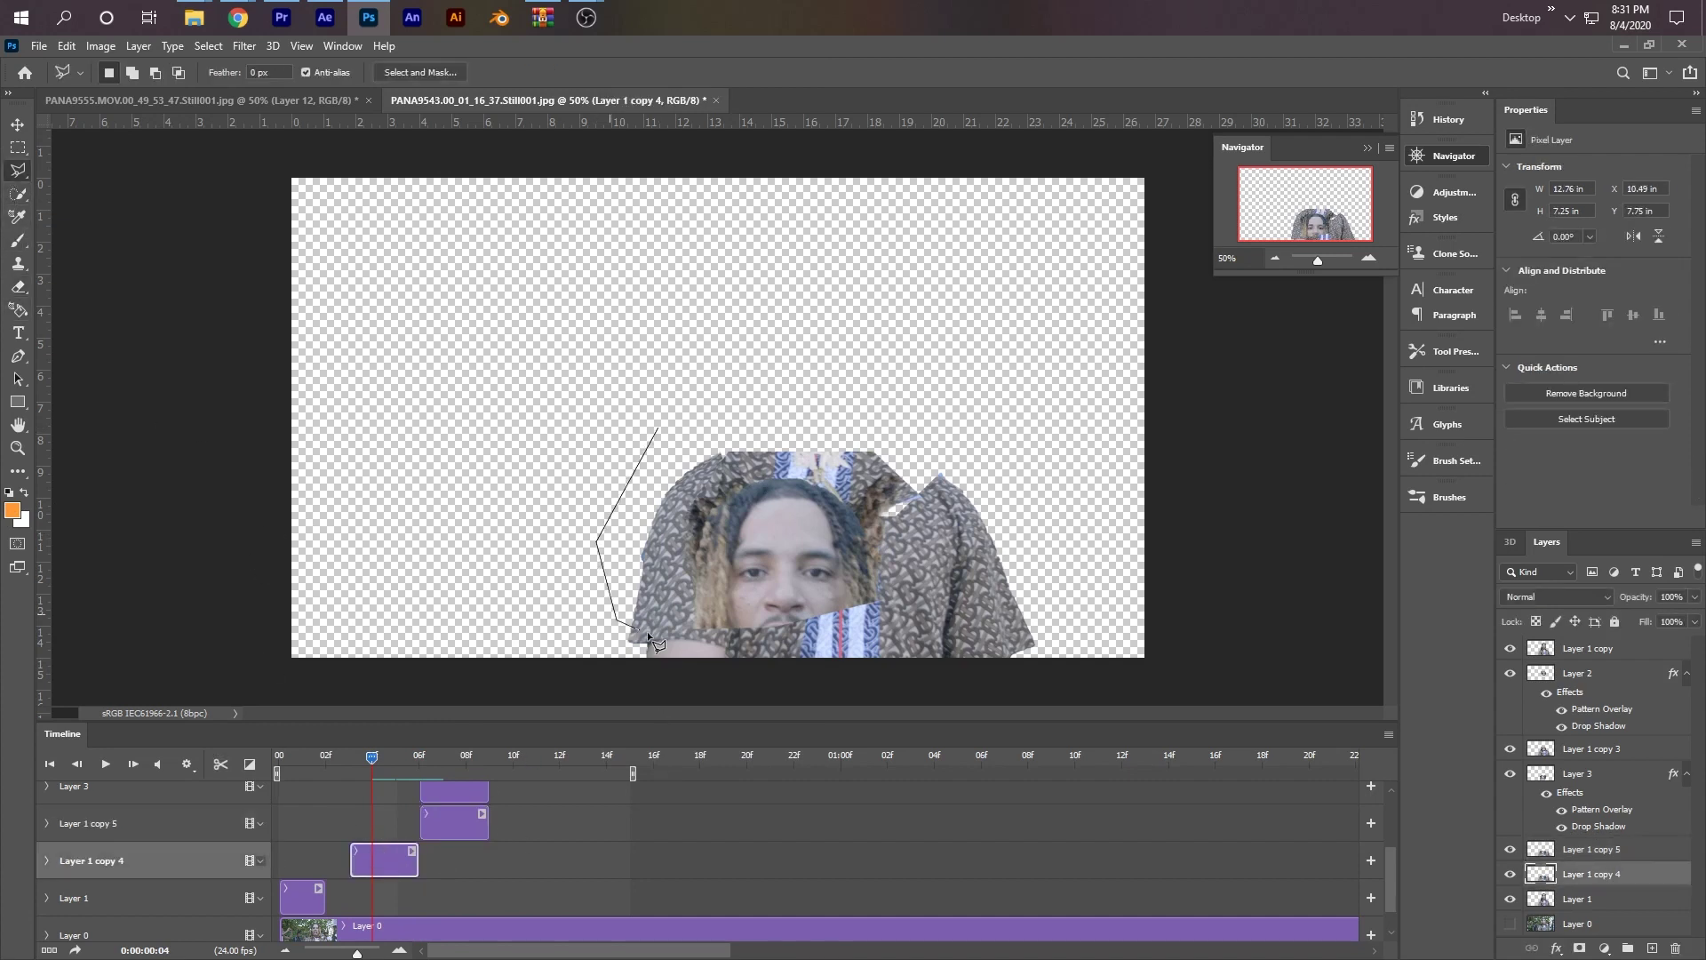
click(897, 651)
click(1040, 552)
click(962, 394)
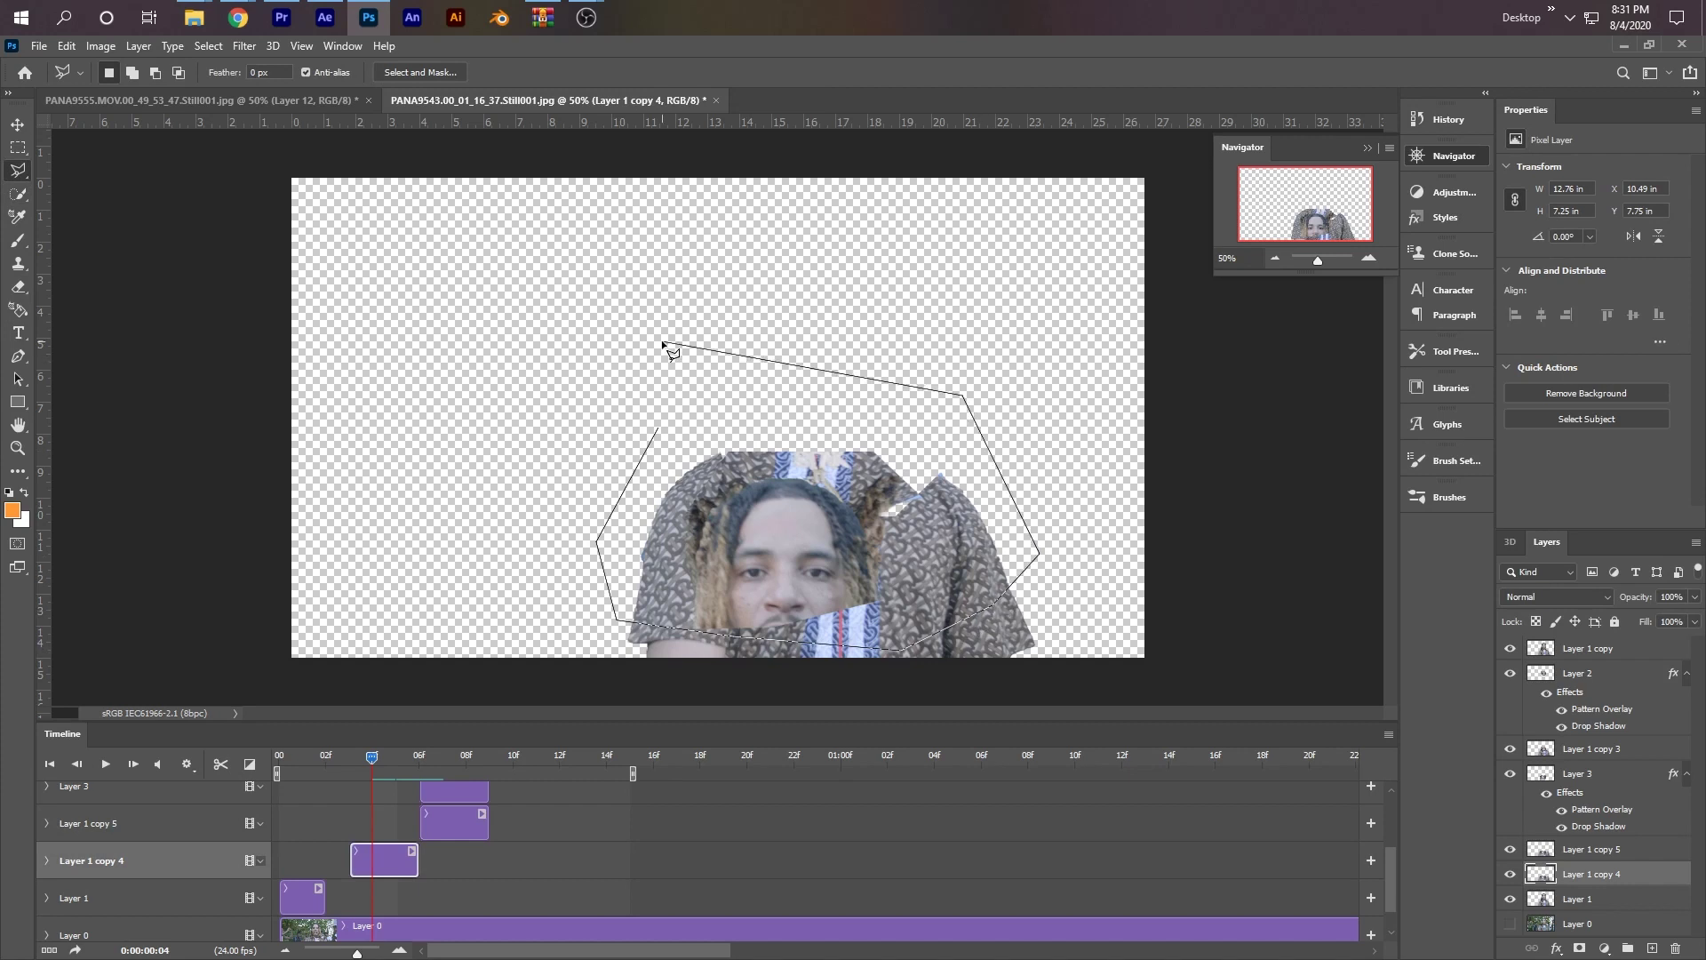
double_click(668, 351)
key(ctrl+c)
key(ctrl+v)
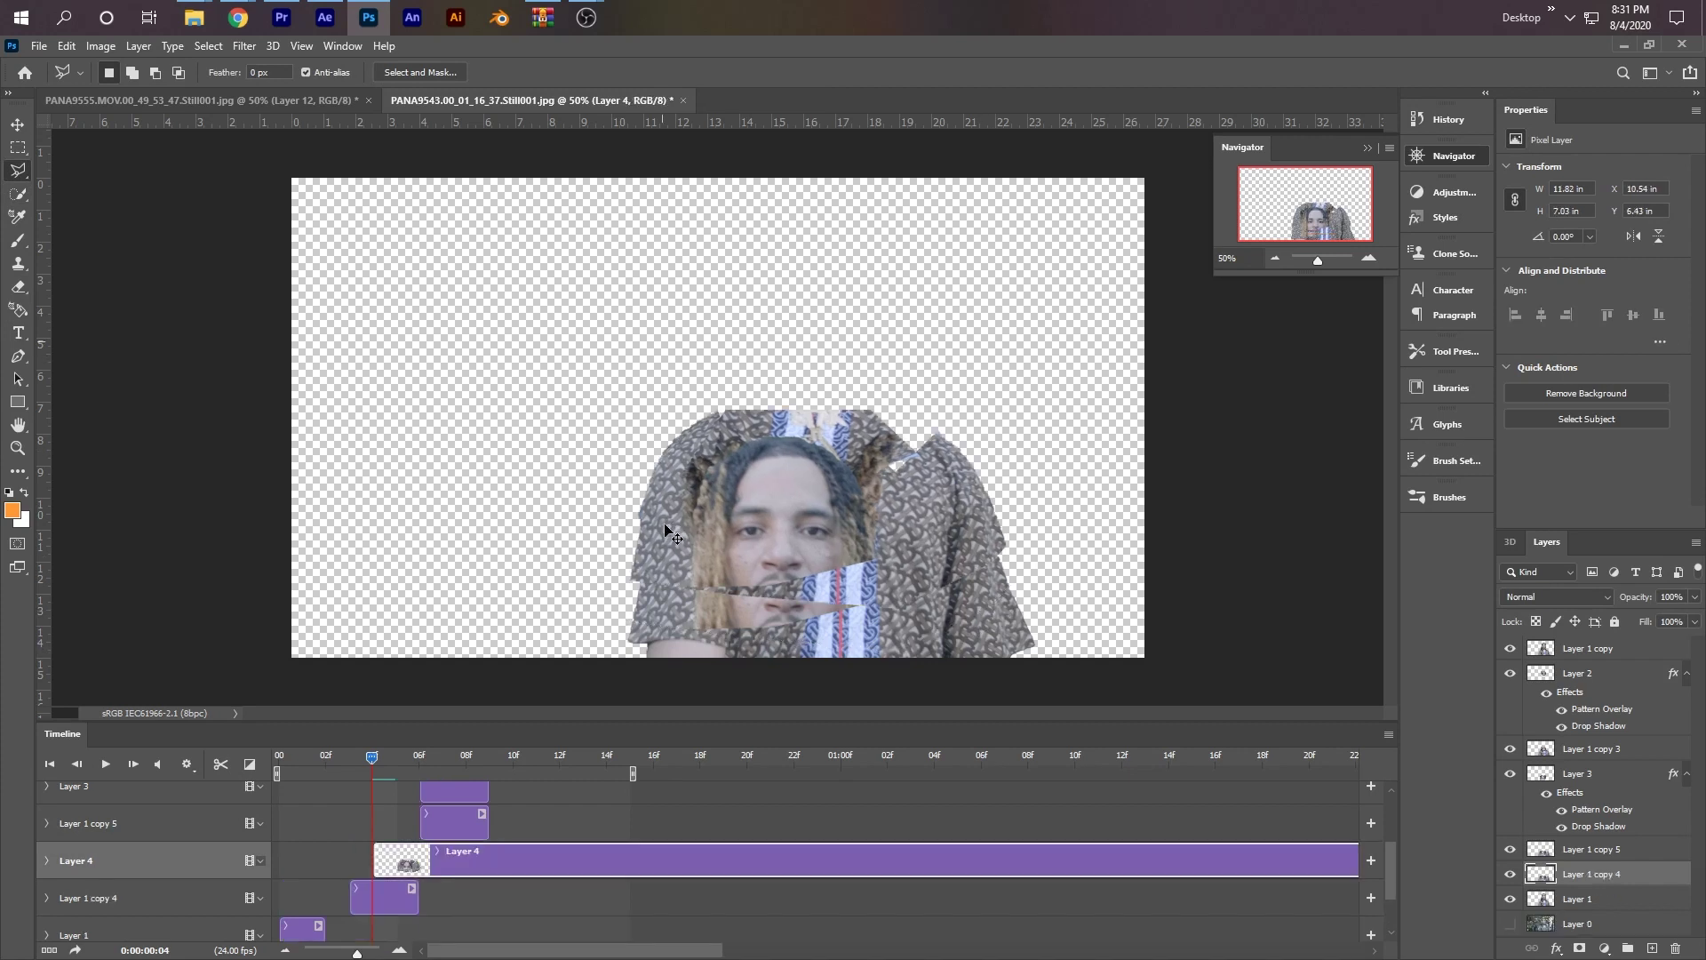
key(ctrl+z)
- Free-transform the selected torso area on Layer 1 copy 4, flipping and squashing it vertically to a height of -81.90%
right_click(781, 505)
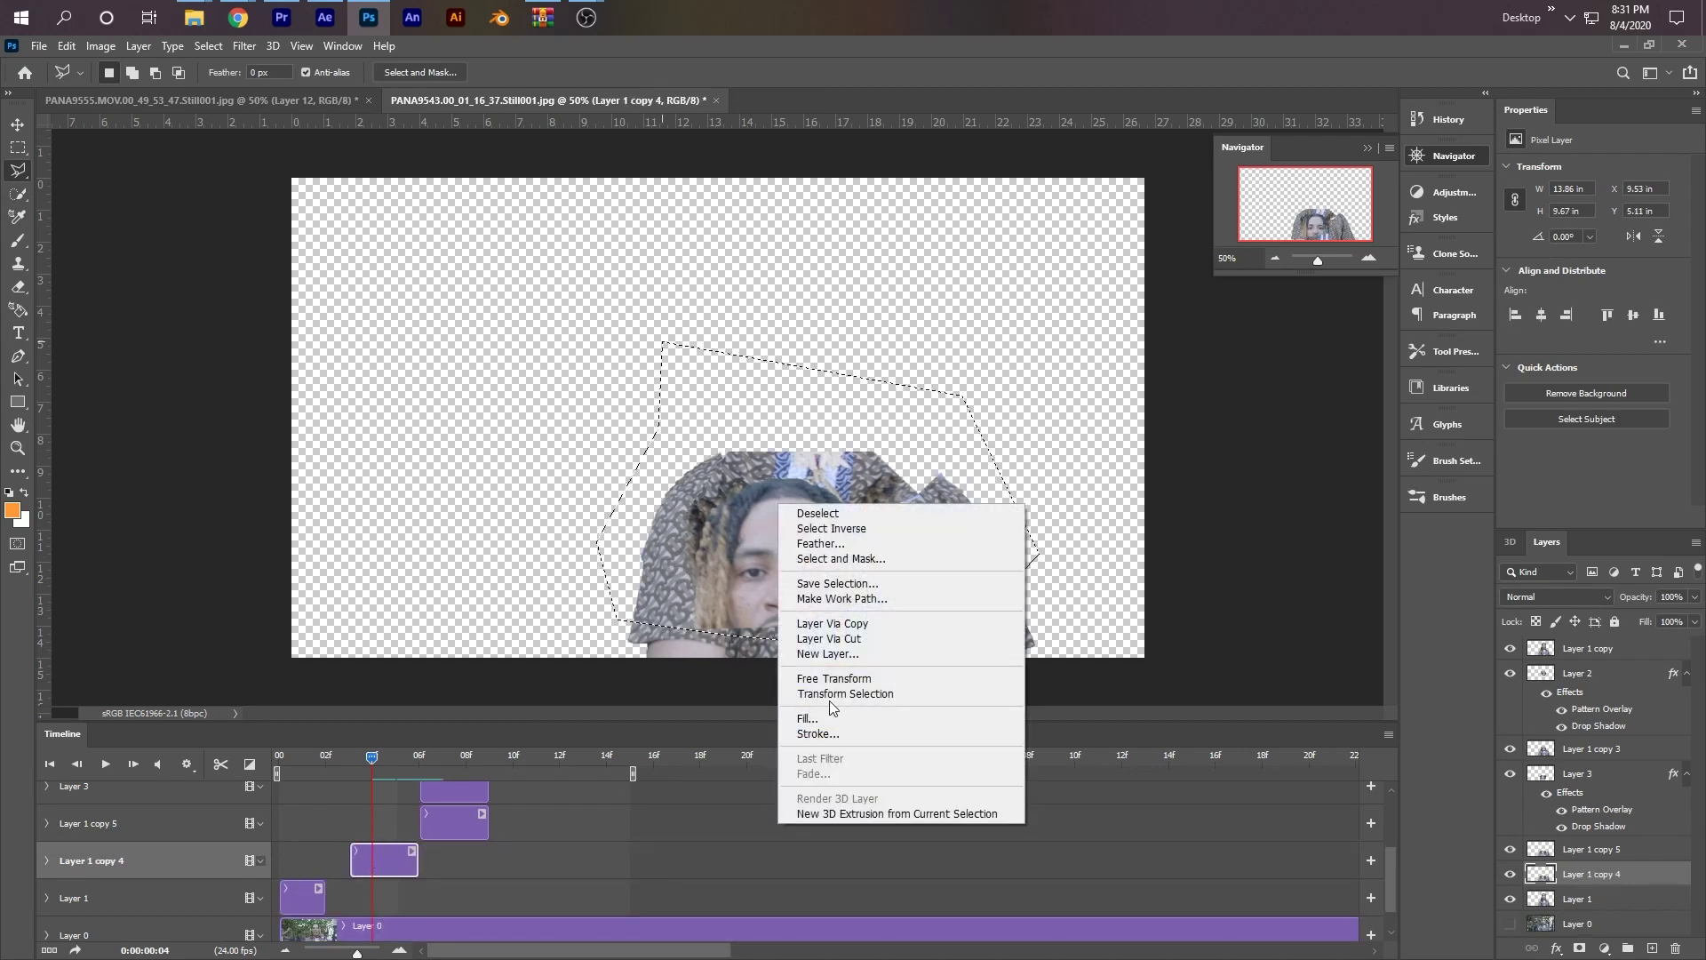
click(840, 678)
drag(823, 332, 839, 641)
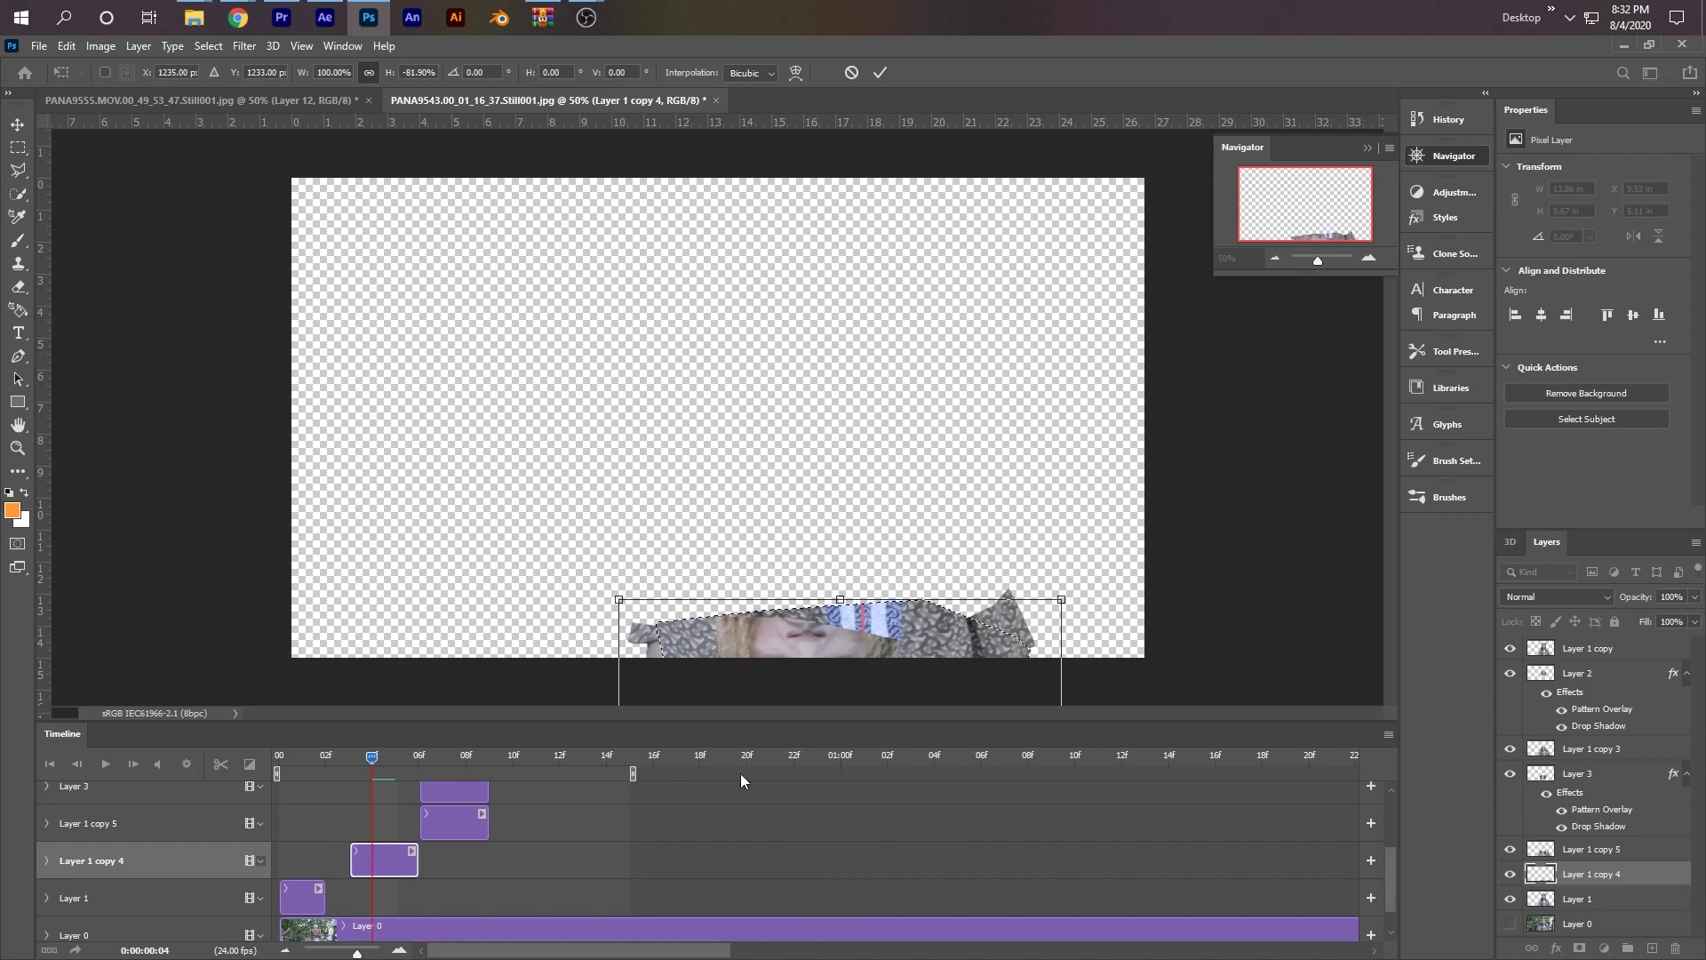
key(Return)
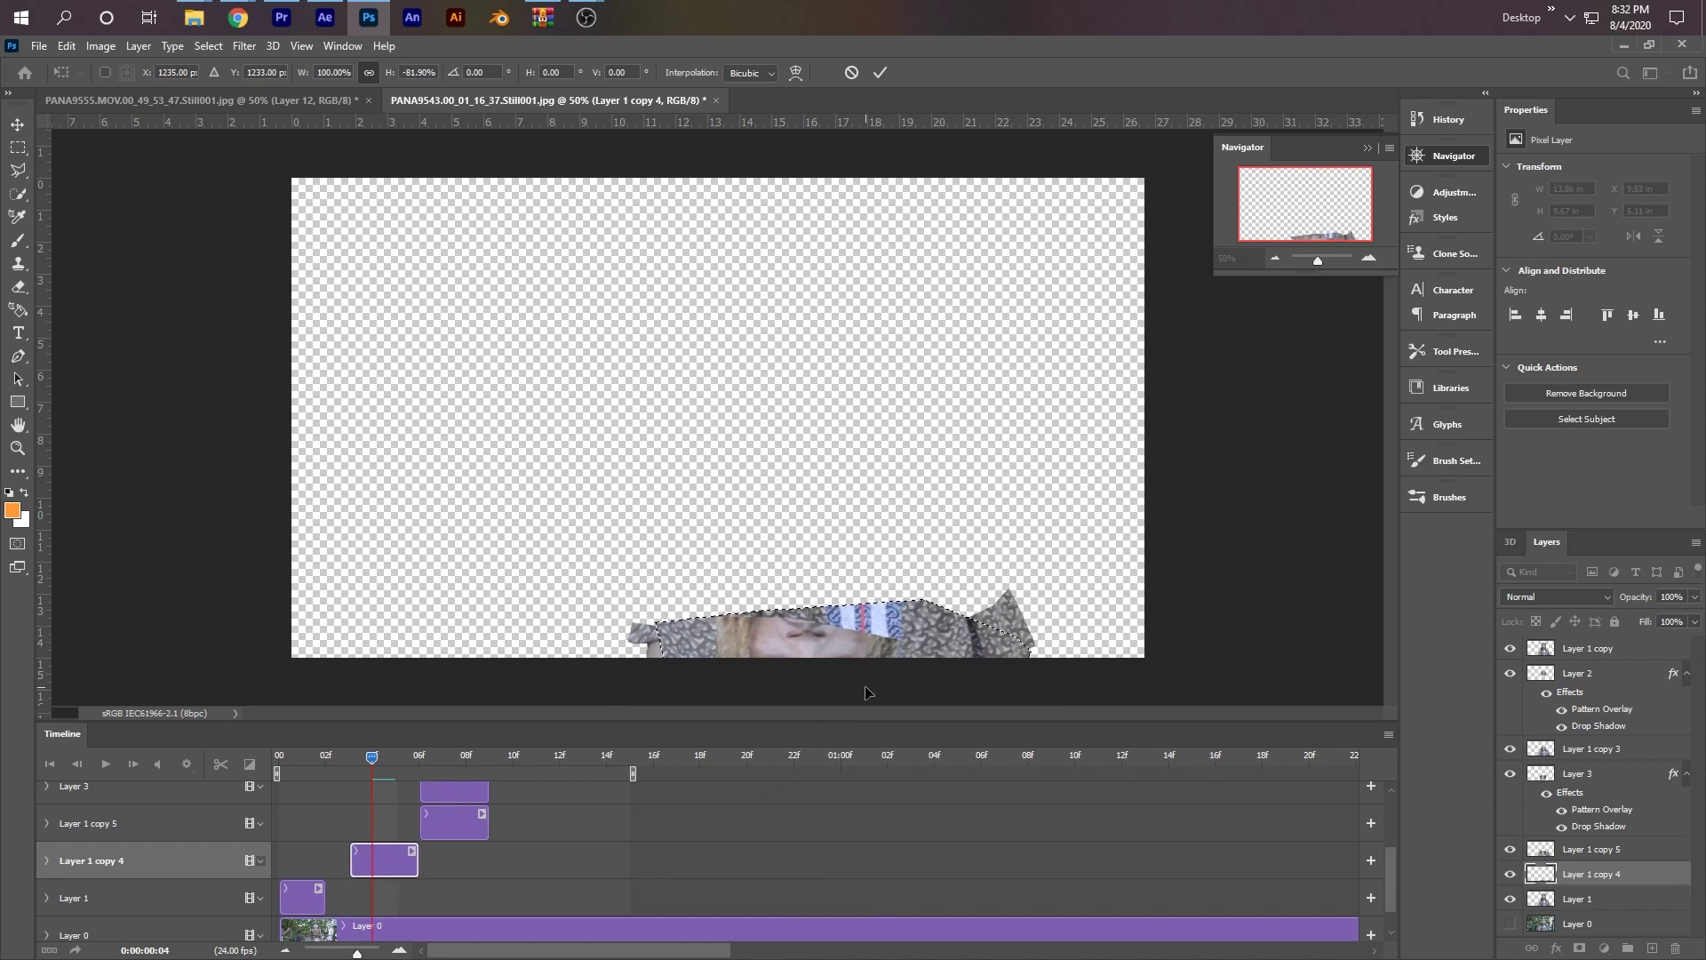
- Copy the flipped piece to a new layer and fit its clip to run from frame 3 to frame 6
key(l)
key(ctrl+v)
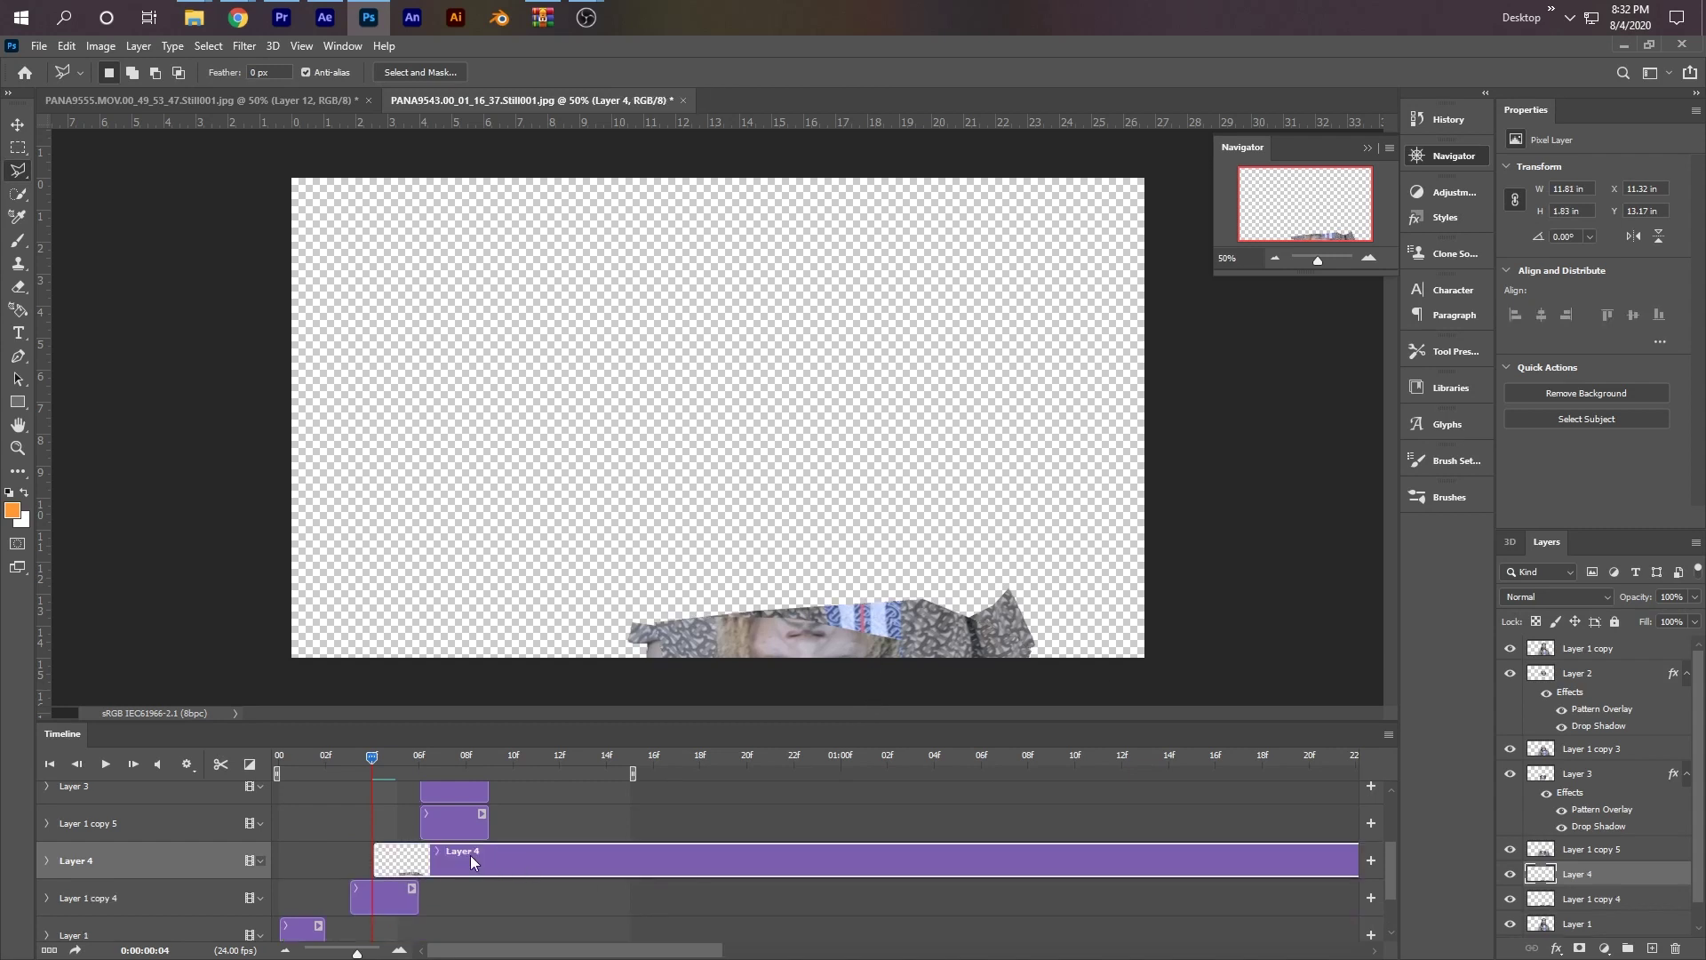
drag(470, 855, 447, 854)
click(414, 768)
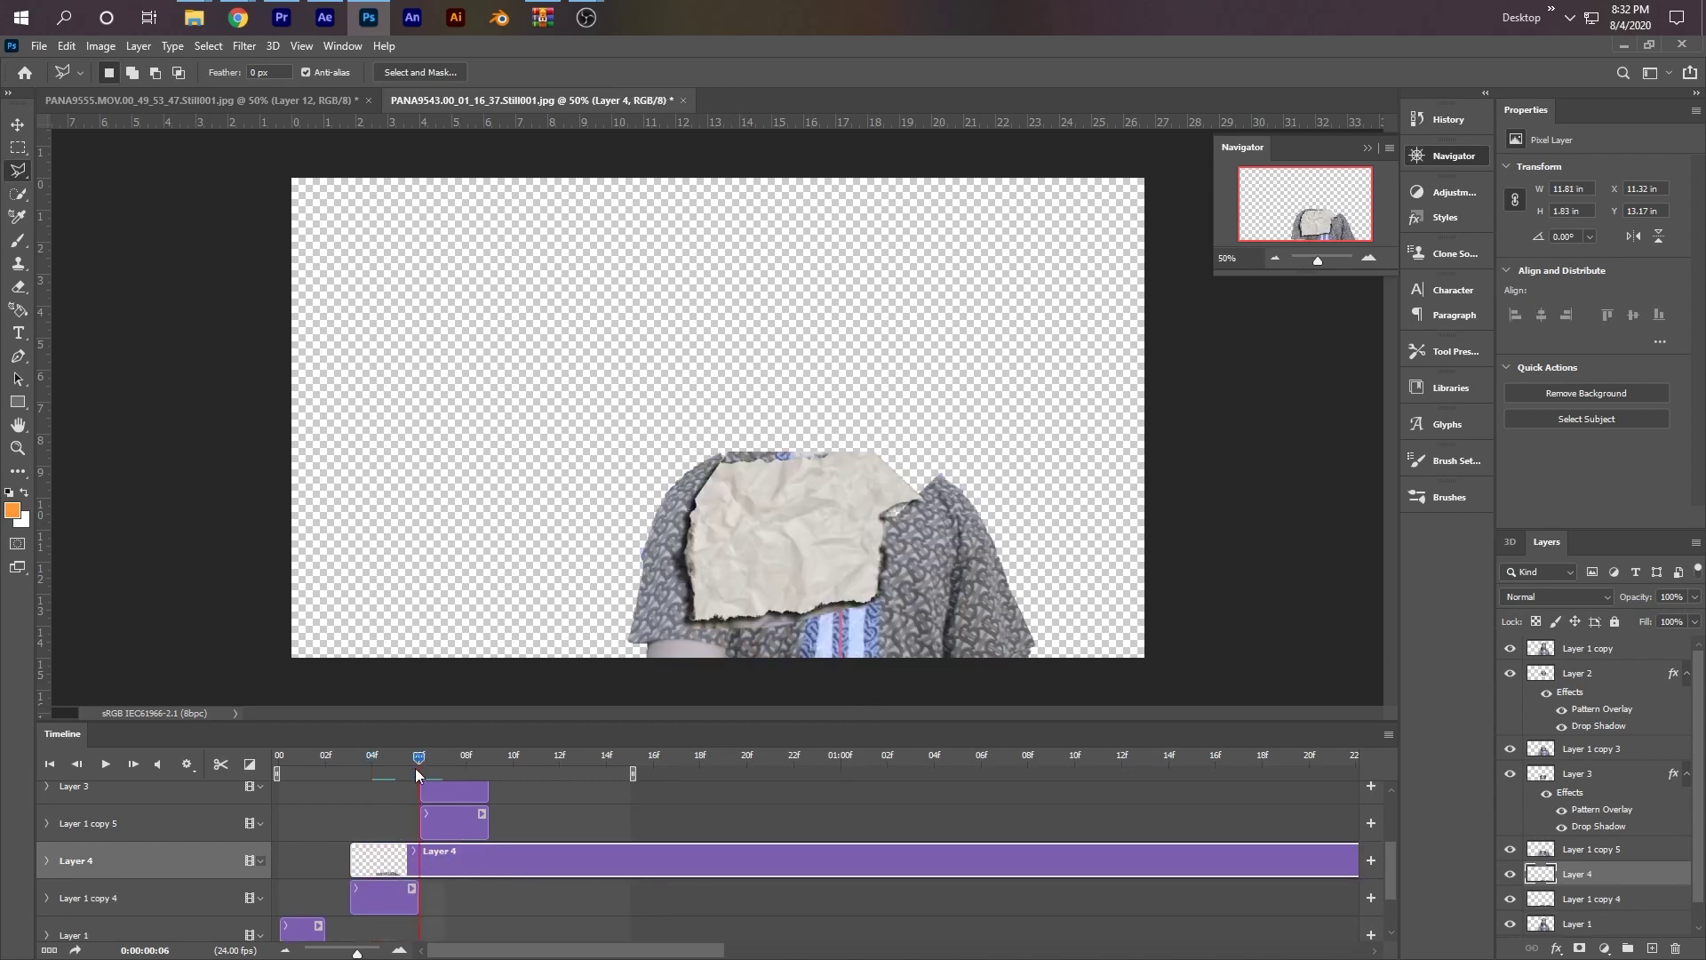
click(226, 765)
key(Delete)
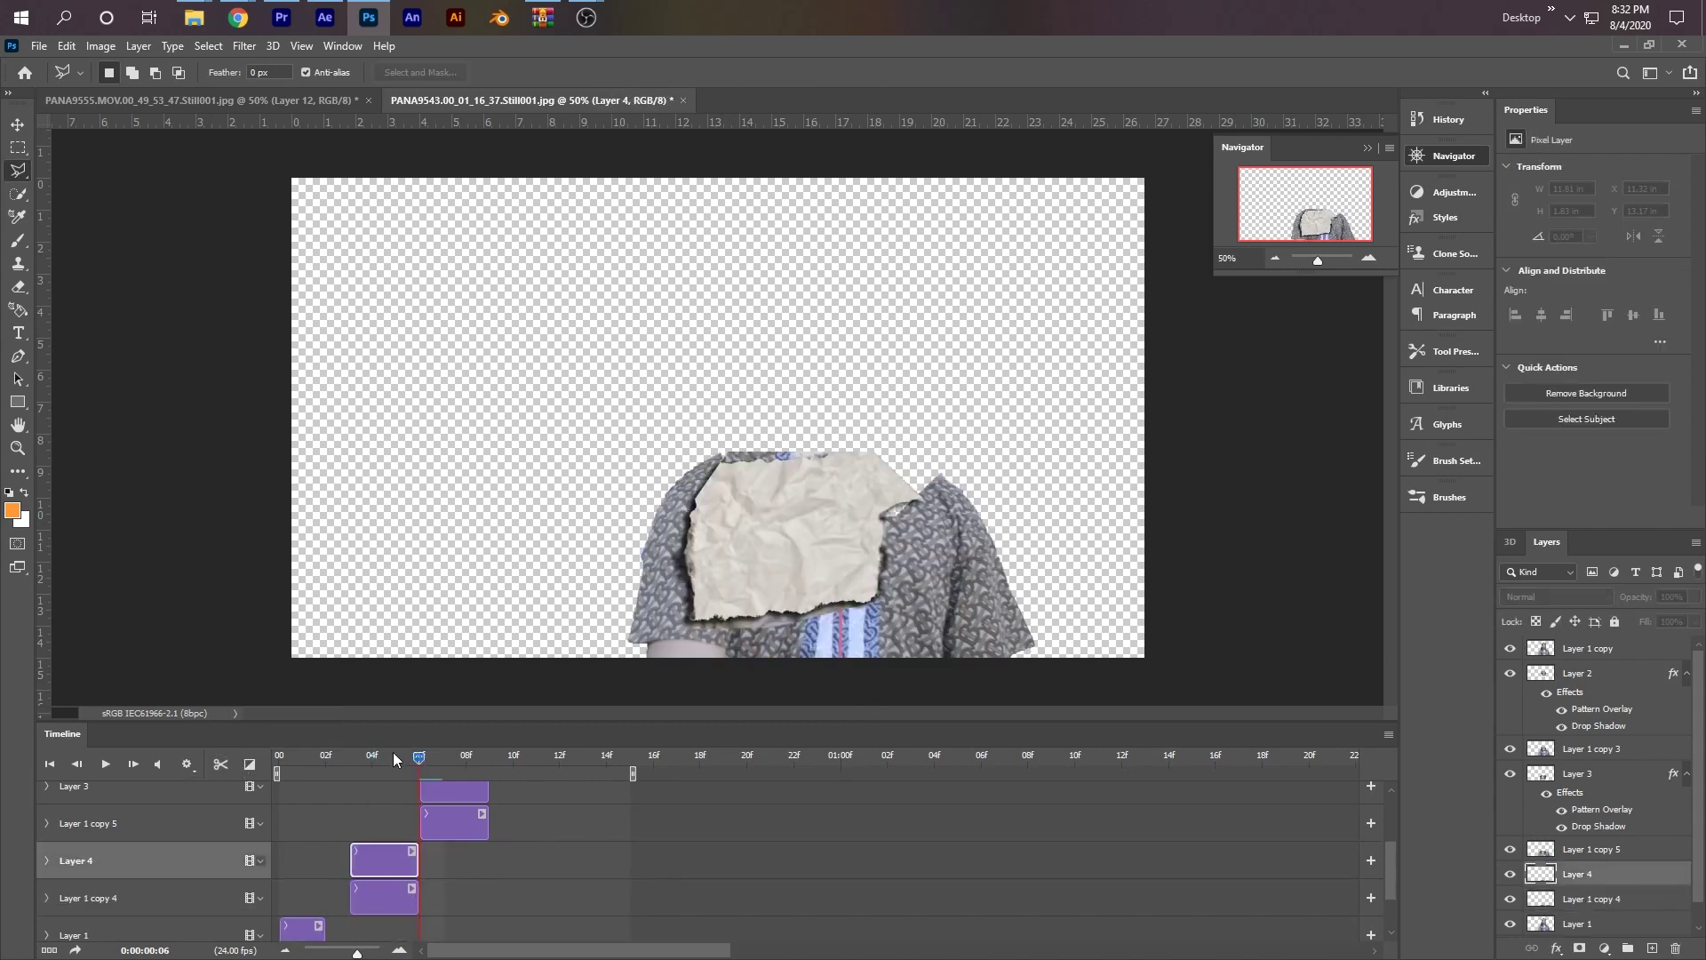
- Apply the crumpled-paper Pattern Overlay and a Drop Shadow to Layer 4
click(394, 755)
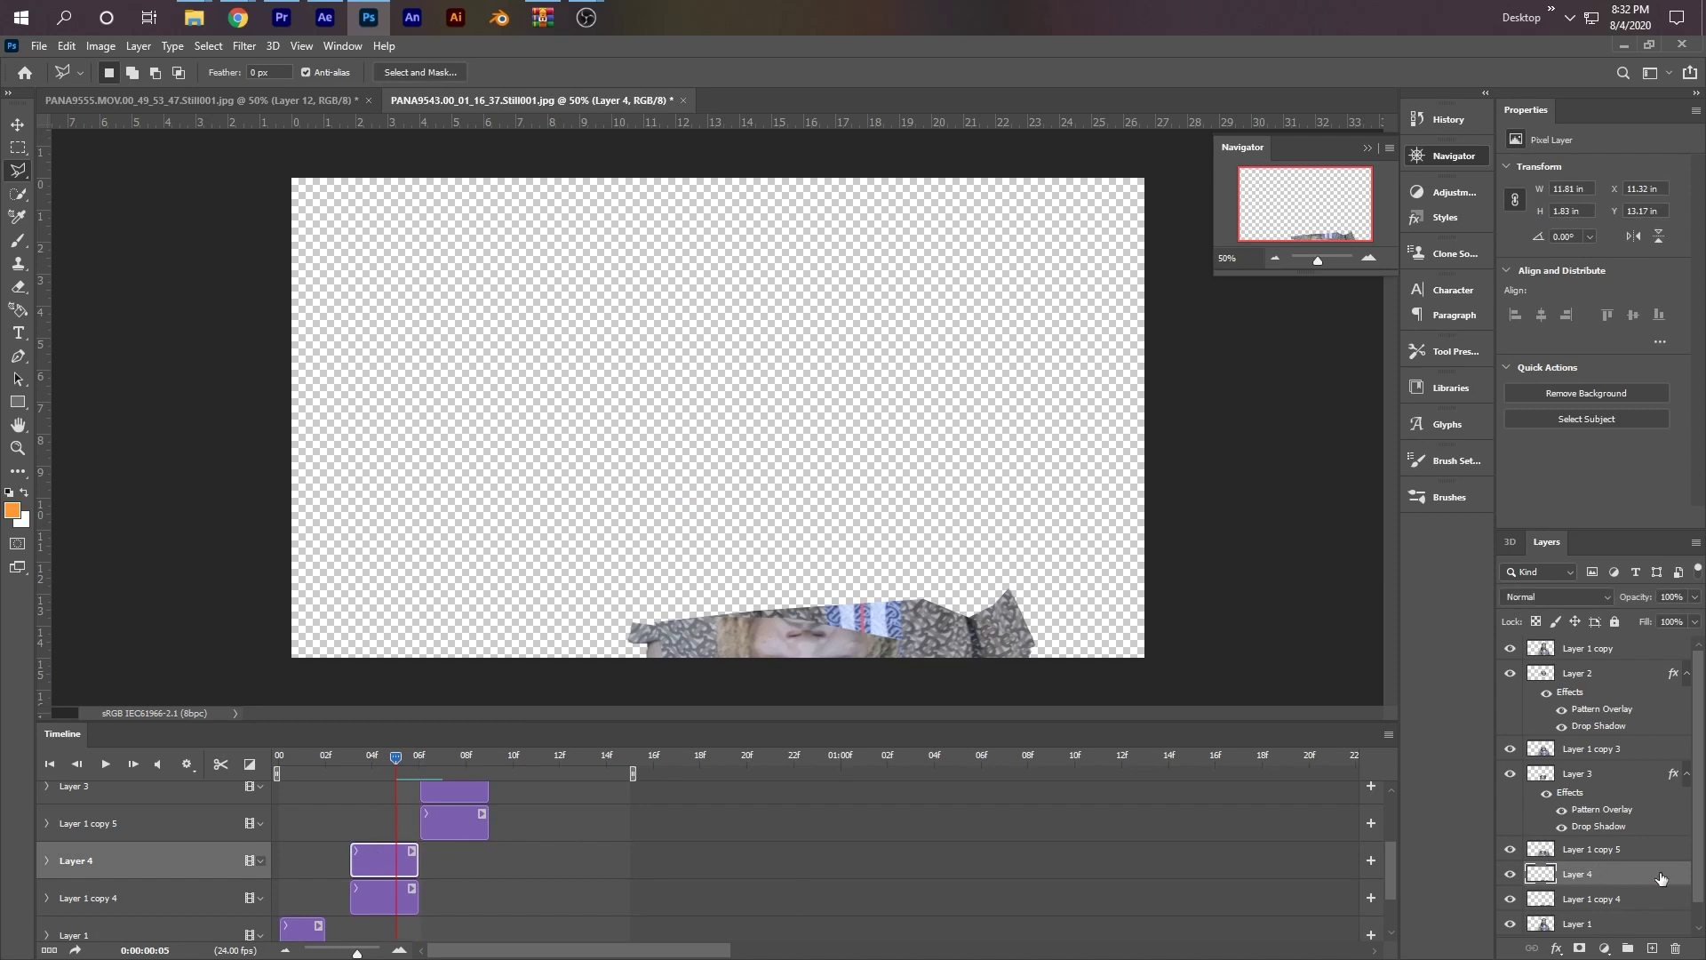
double_click(1635, 873)
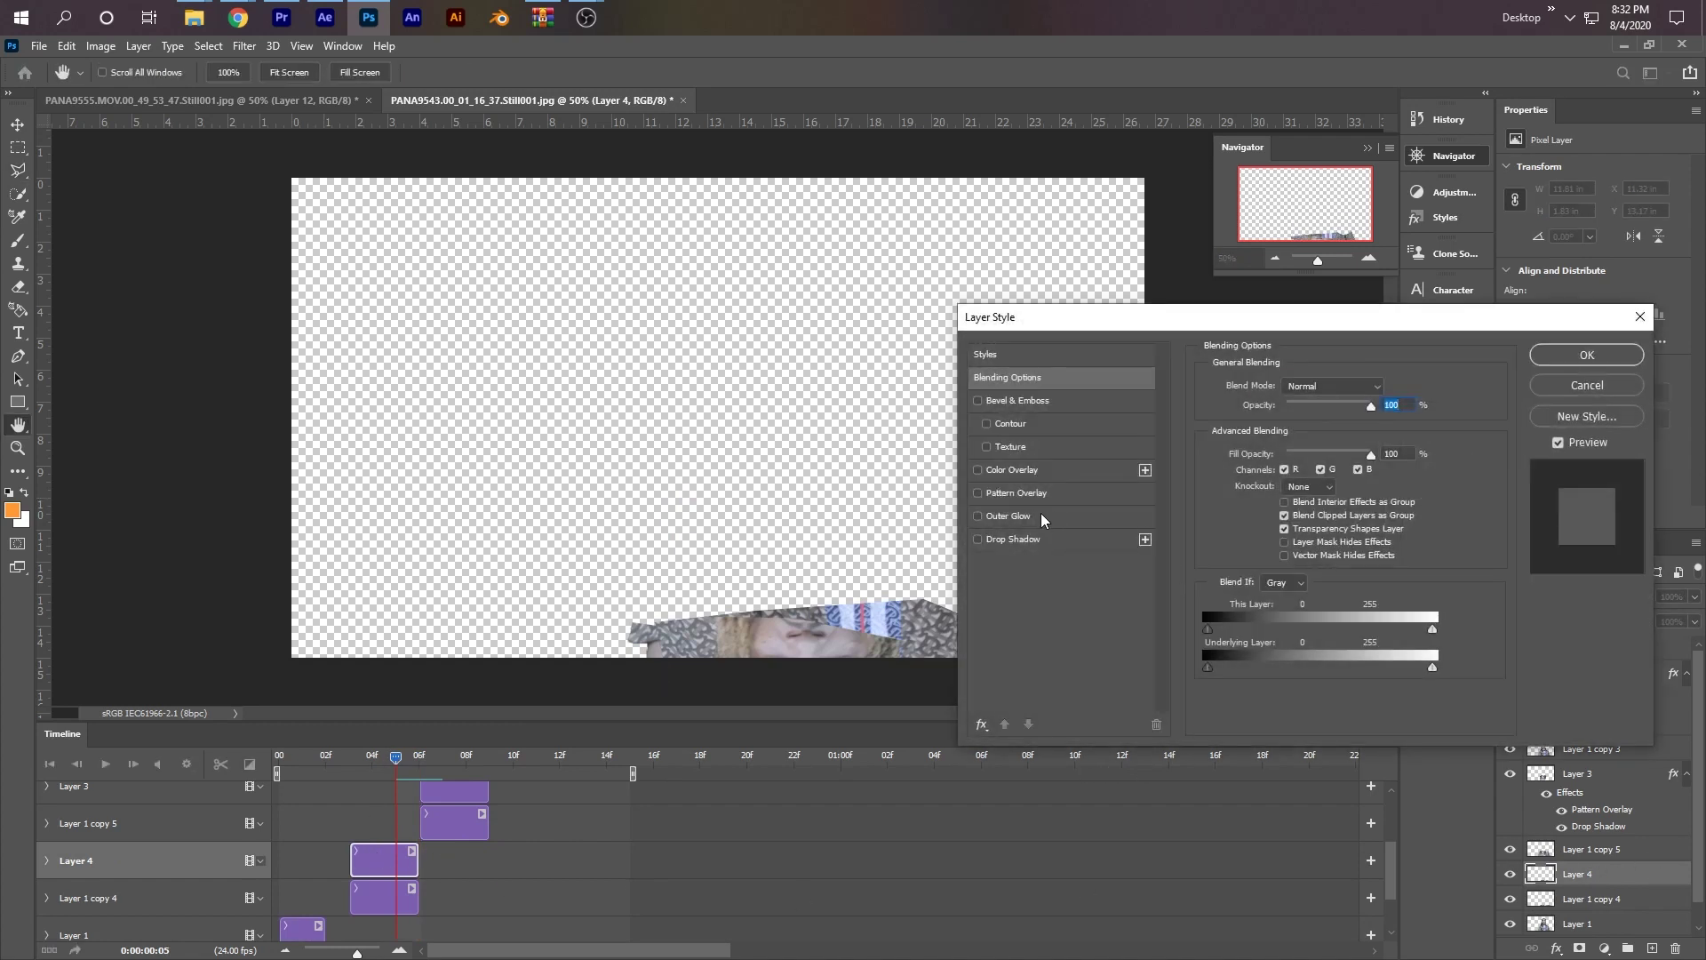
click(1020, 494)
click(1004, 539)
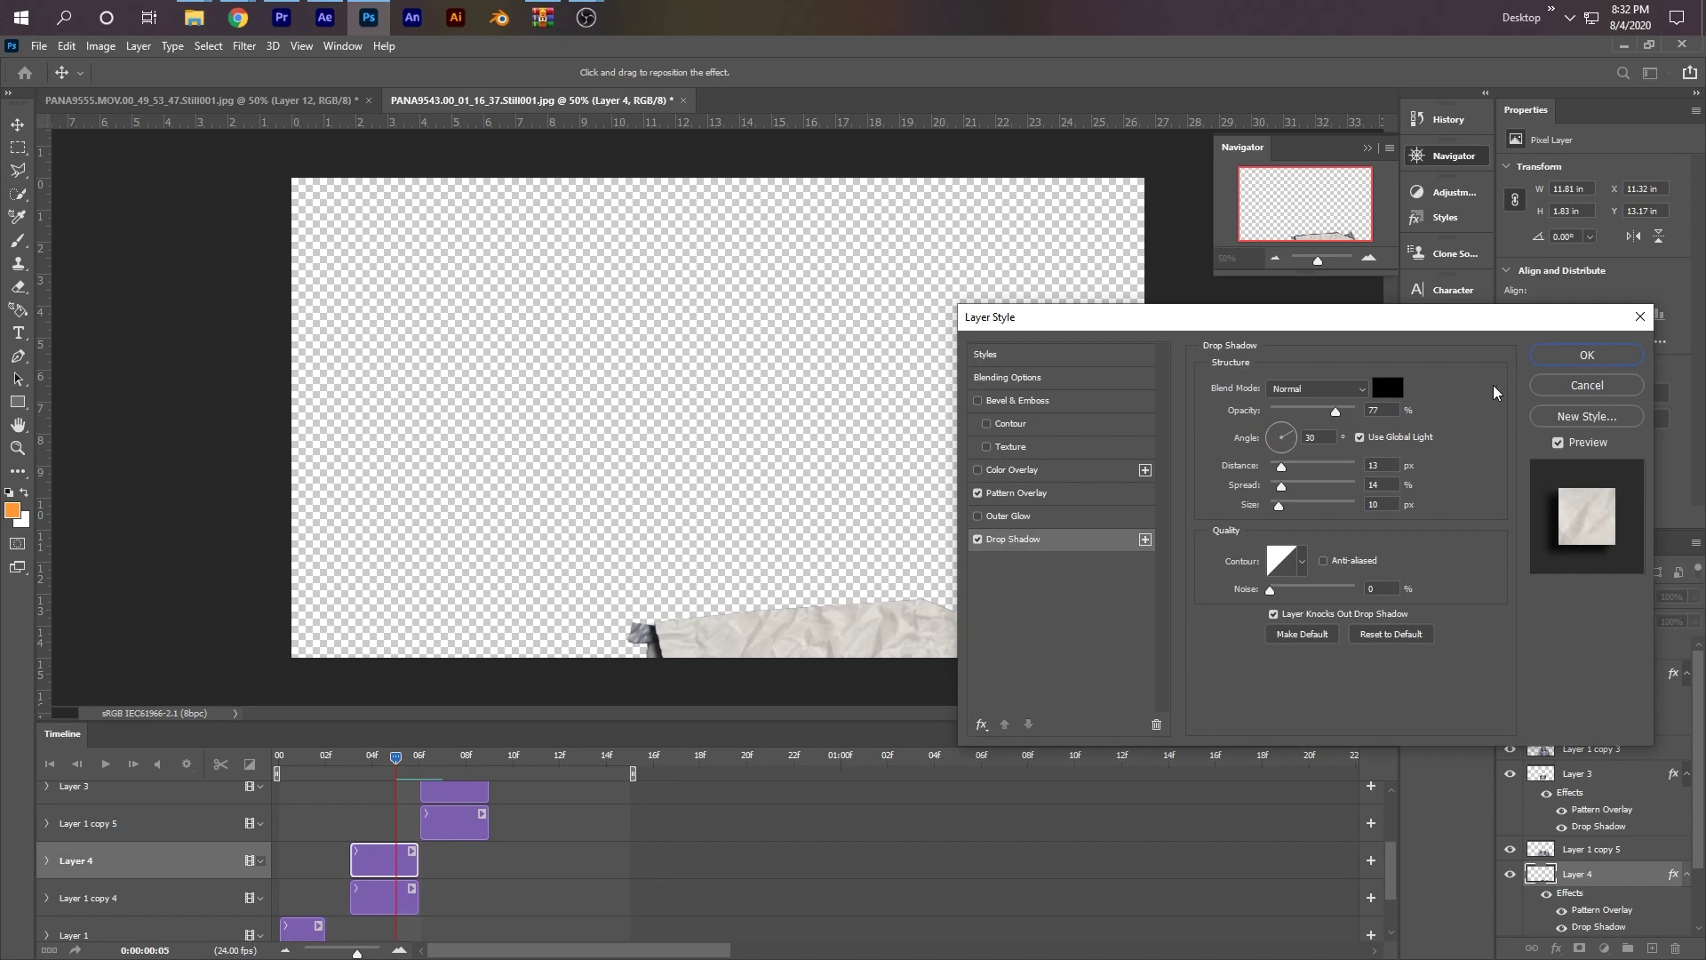
click(1585, 354)
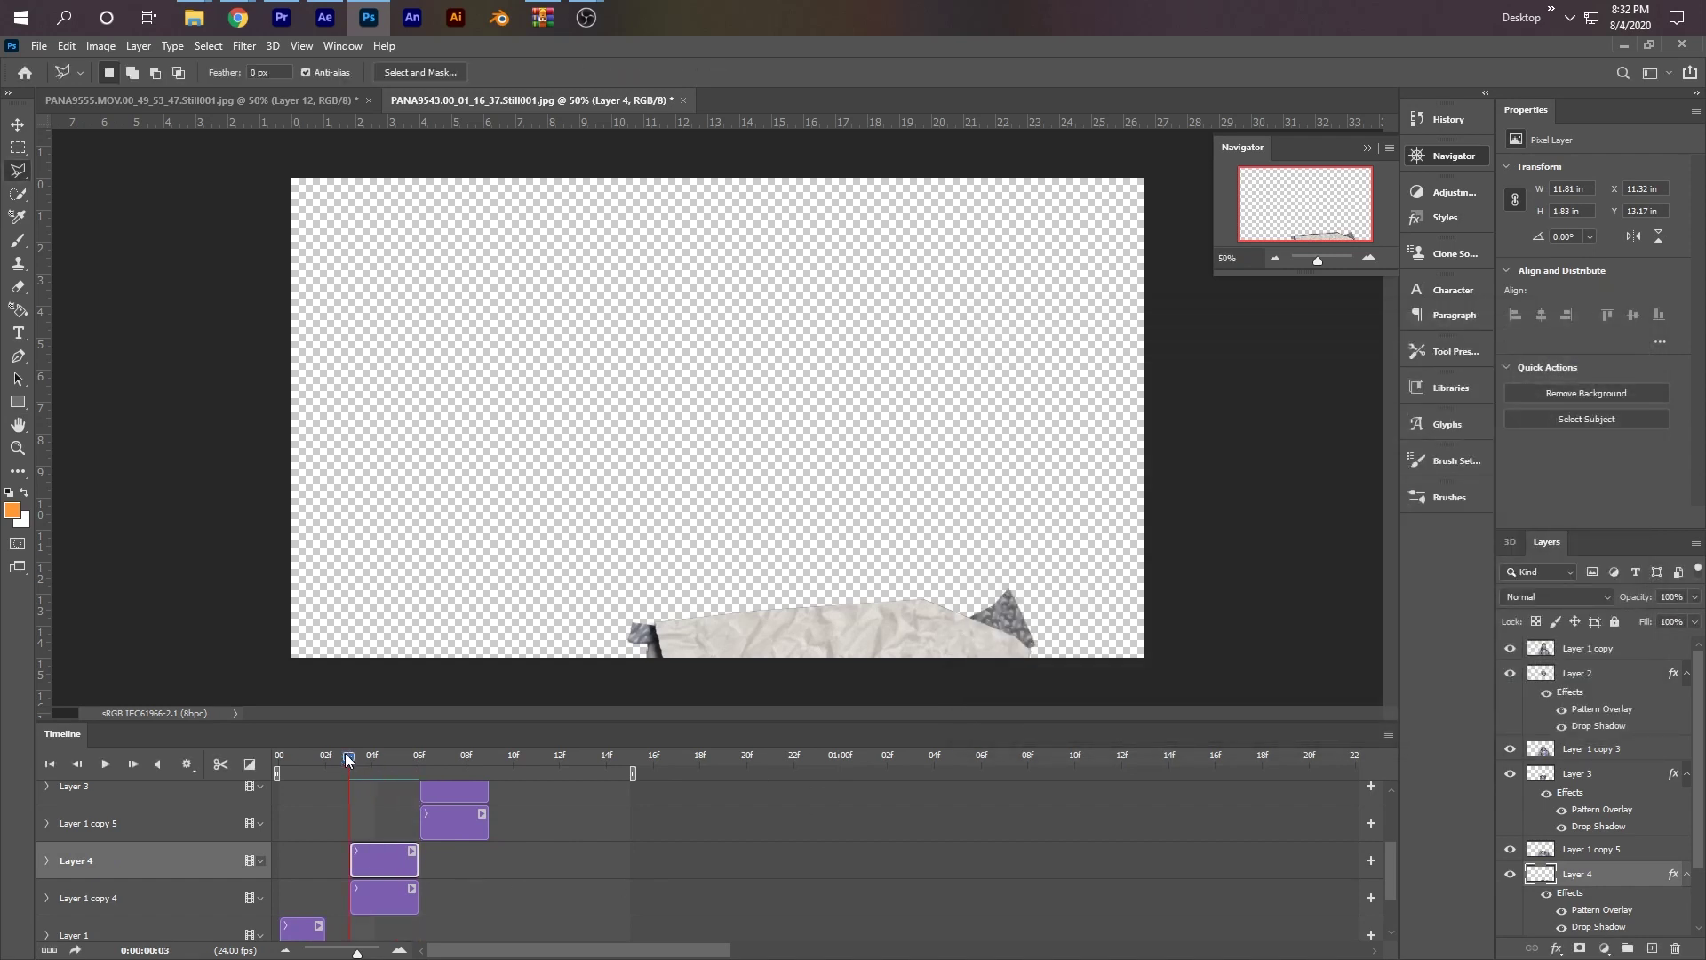
drag(347, 759, 558, 766)
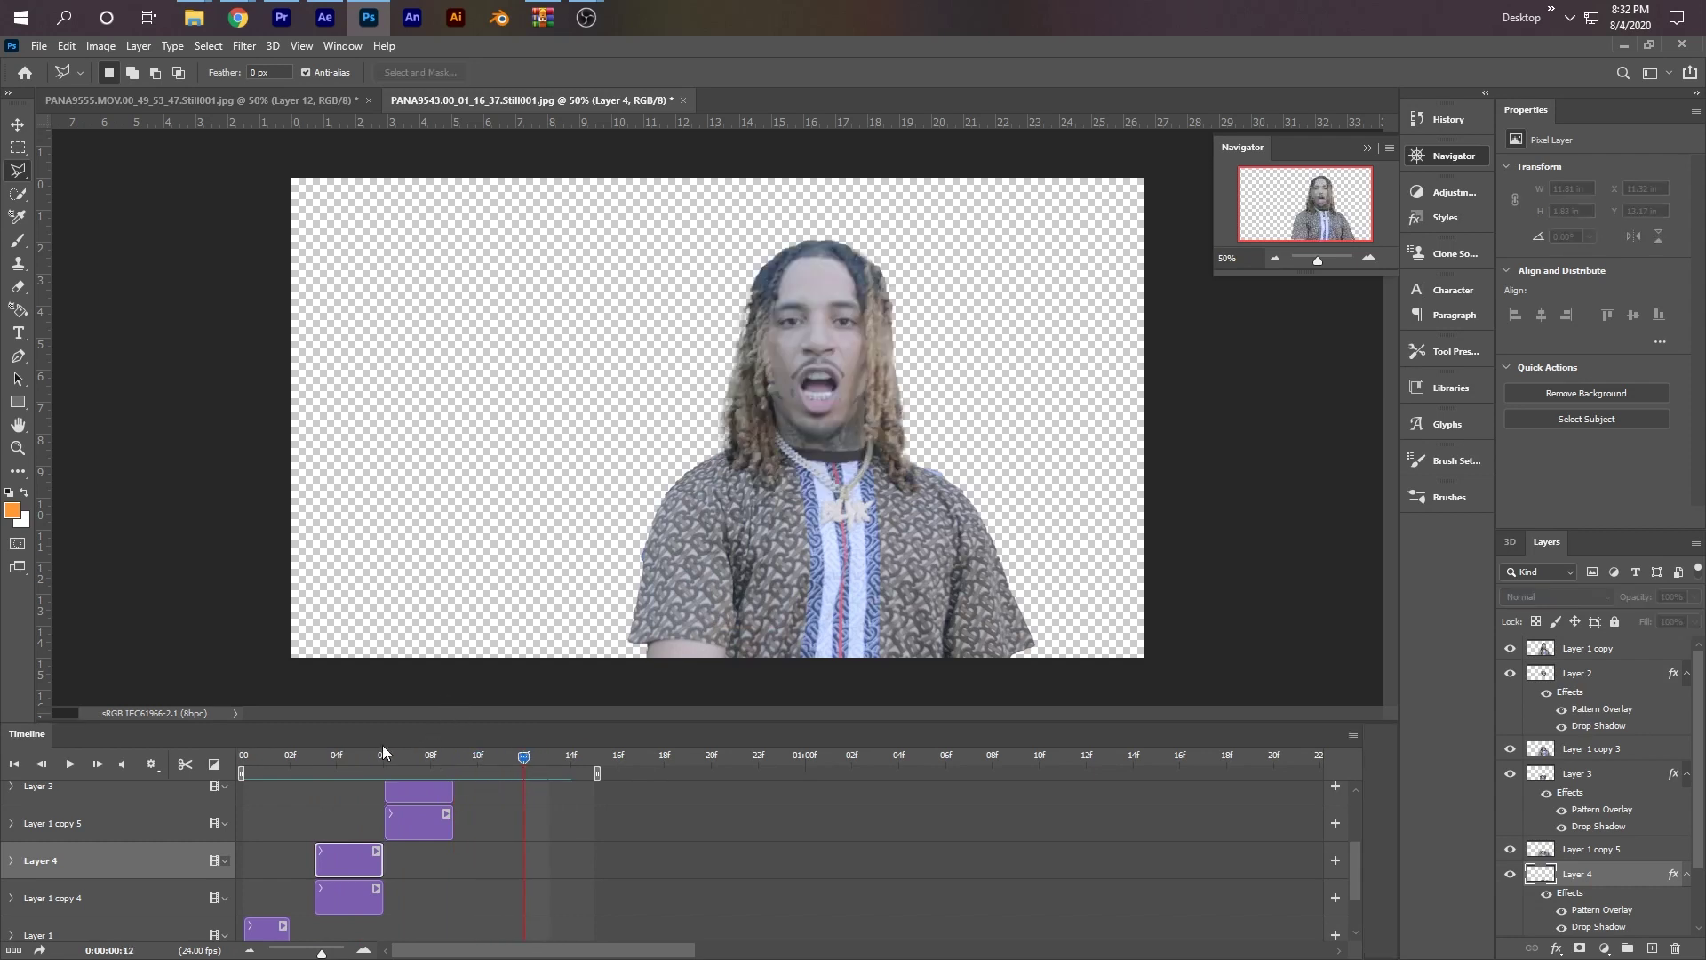
mouse_move(393, 753)
mouse_down()
mouse_move(428, 889)
mouse_move(393, 897)
mouse_move(397, 913)
mouse_move(389, 754)
mouse_up()
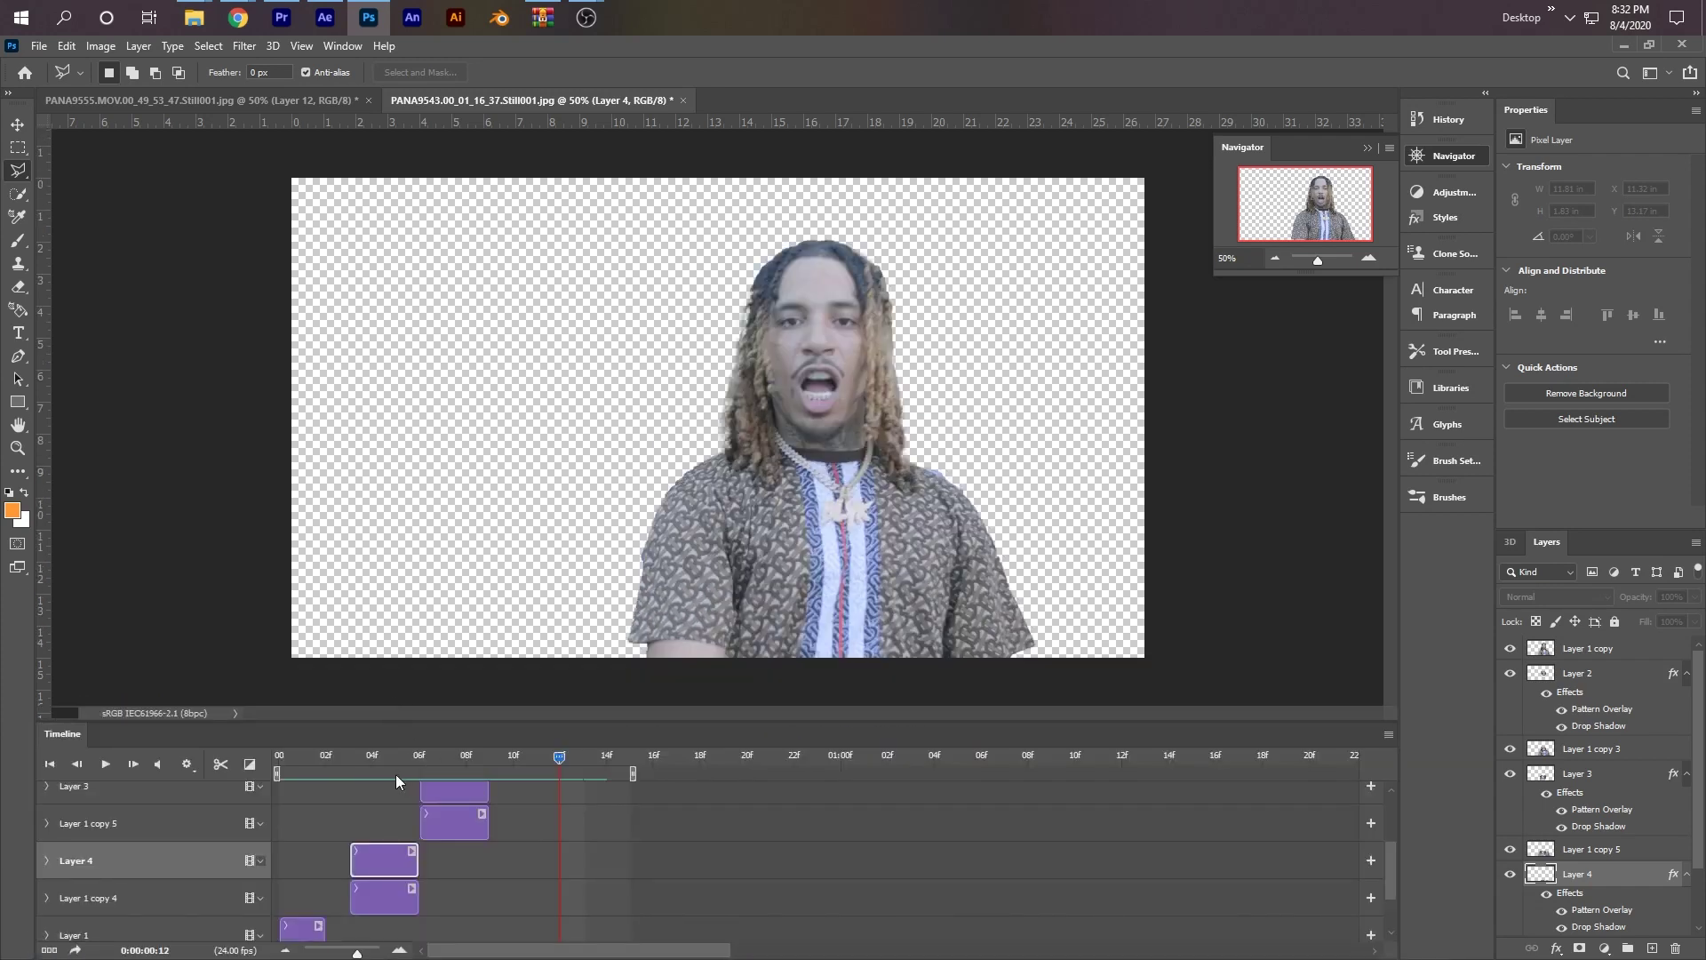
click(377, 757)
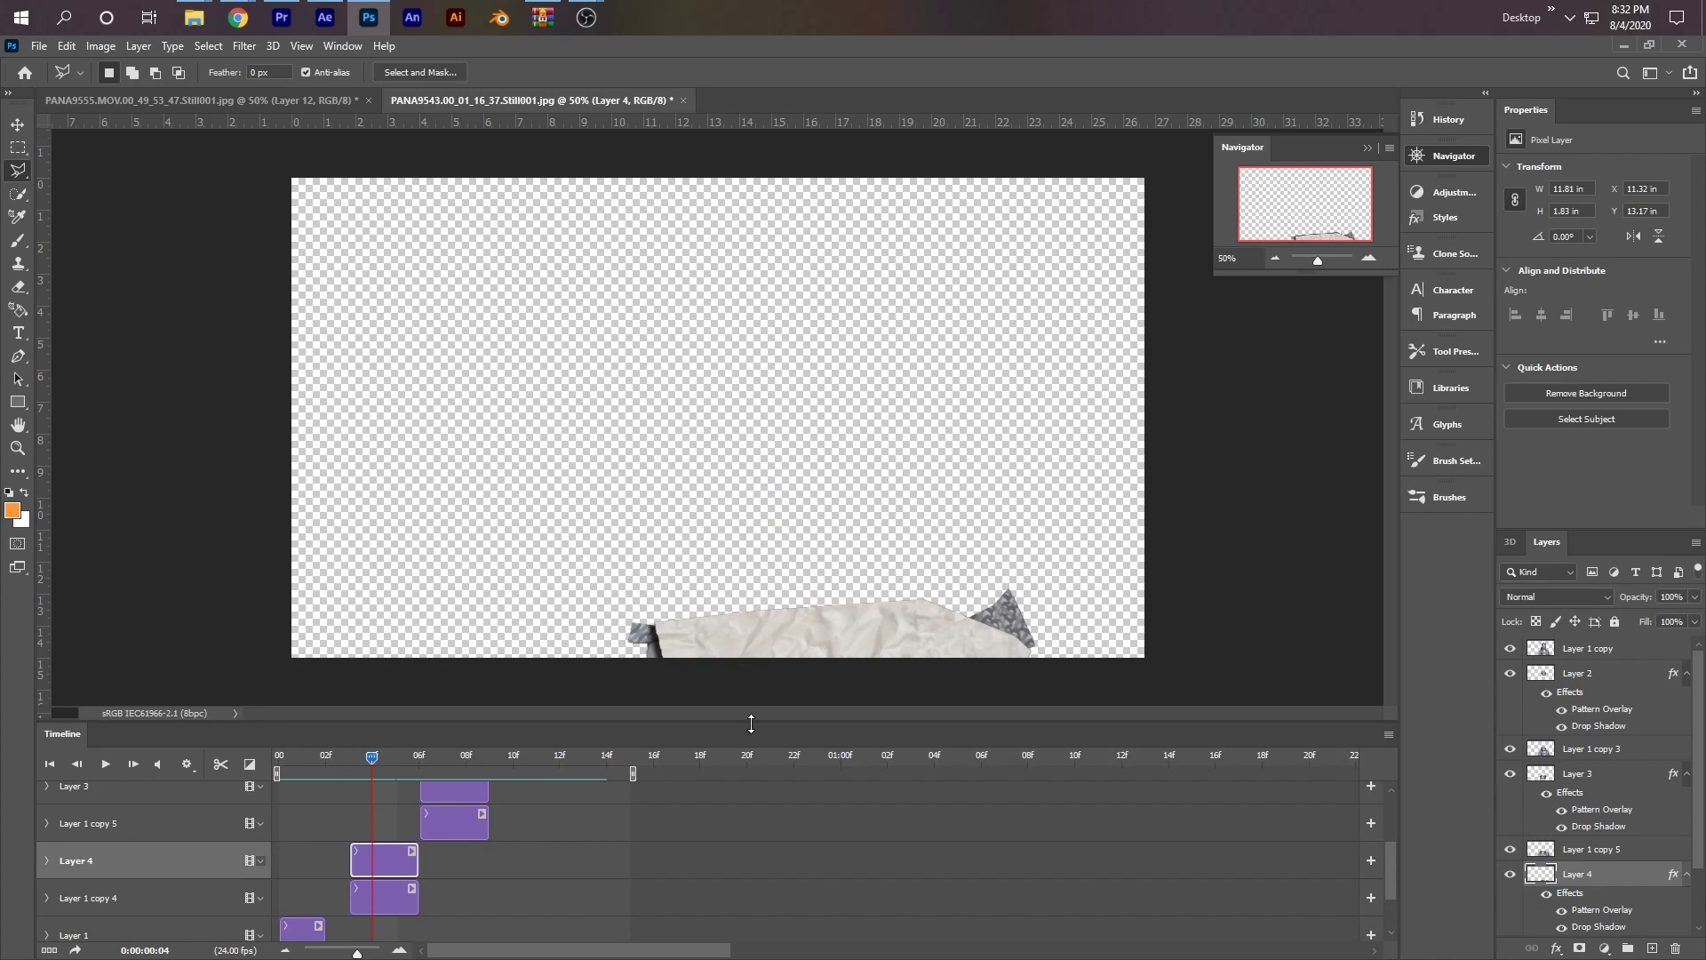
- Go to frame 7 and paste a folded white paper texture from Chrome into the document as a new layer
click(451, 762)
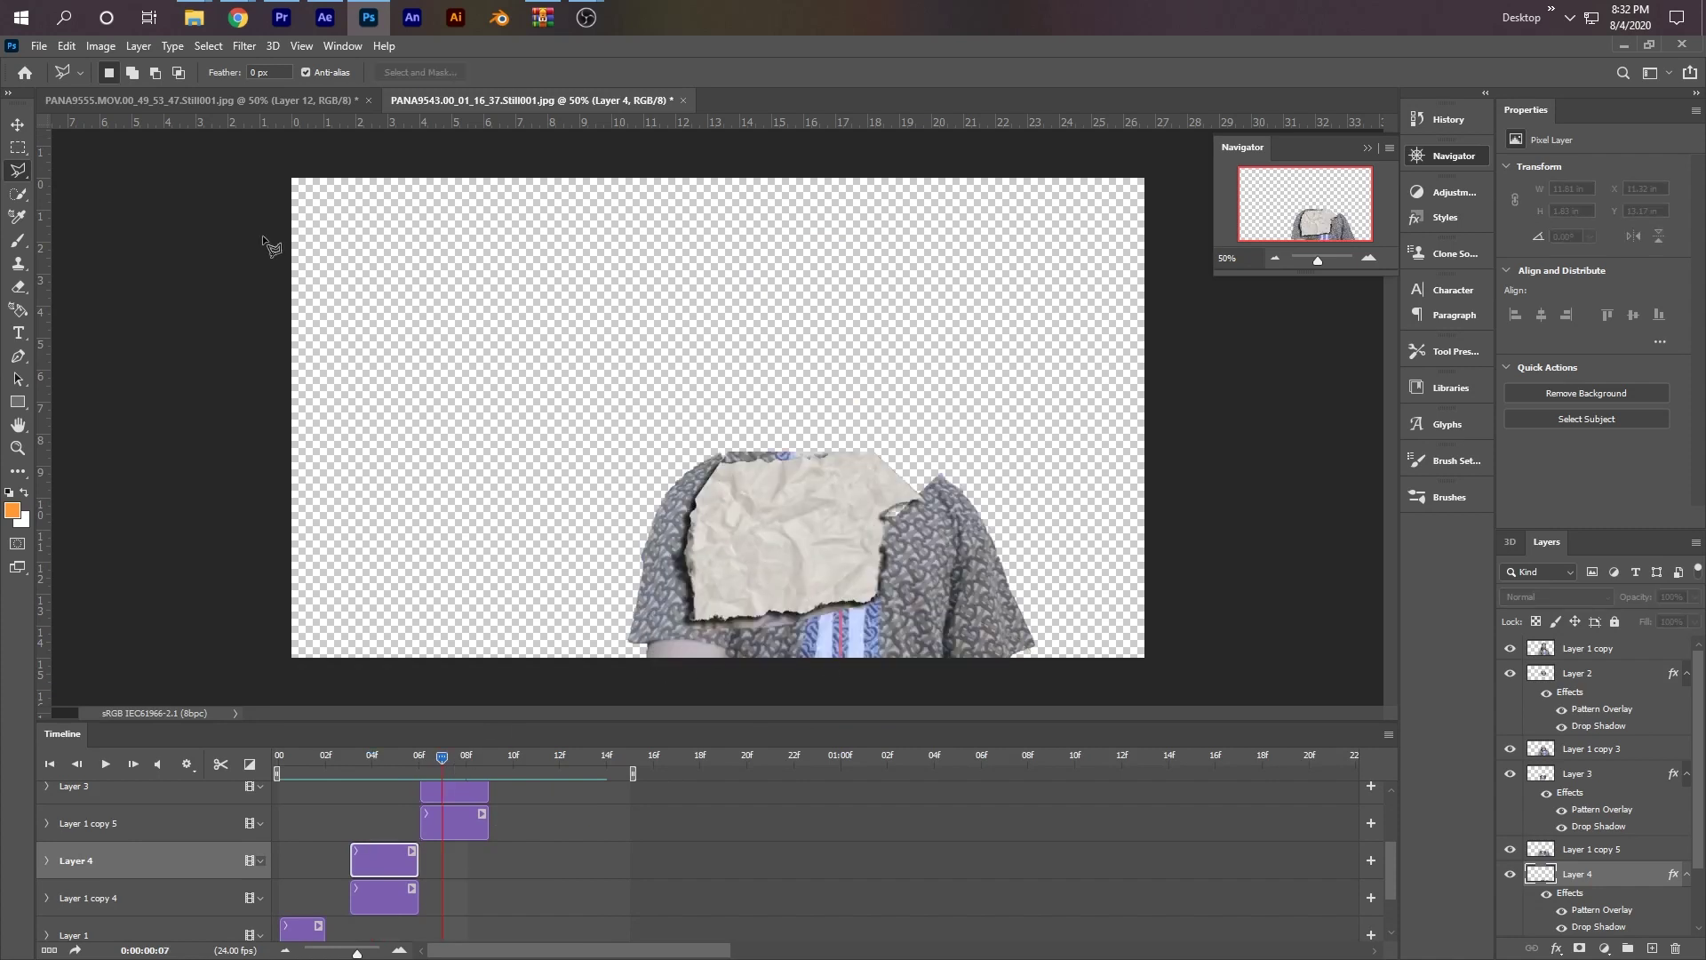
key(v)
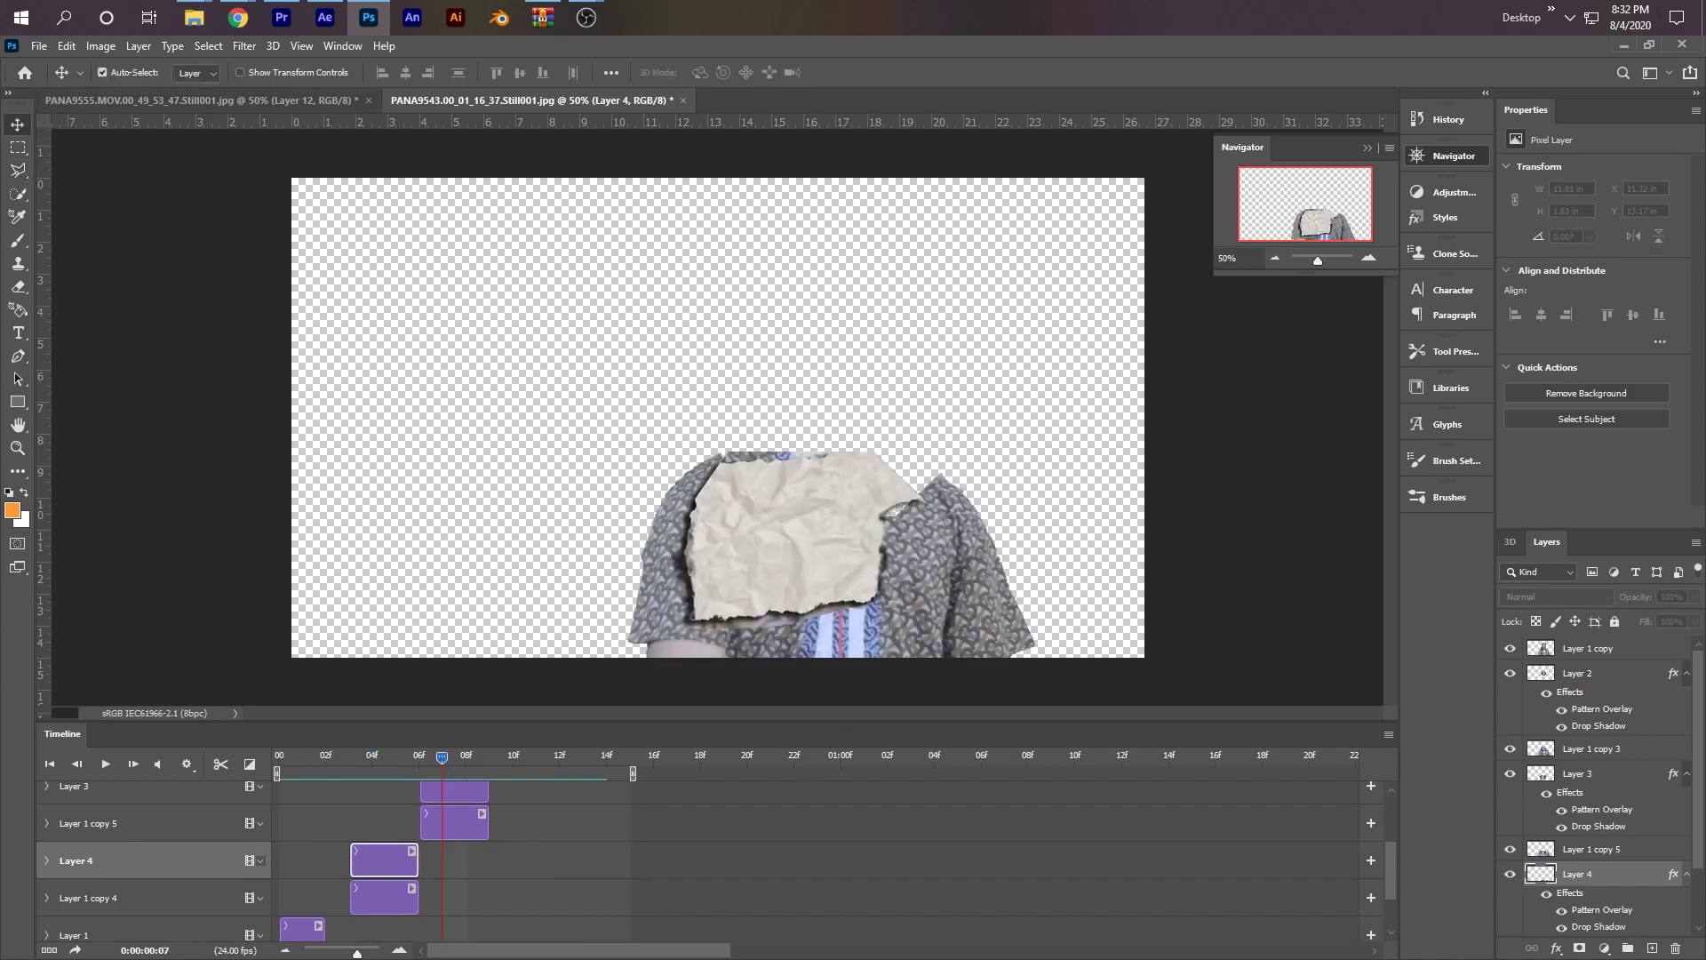
click(237, 17)
key(ctrl+v)
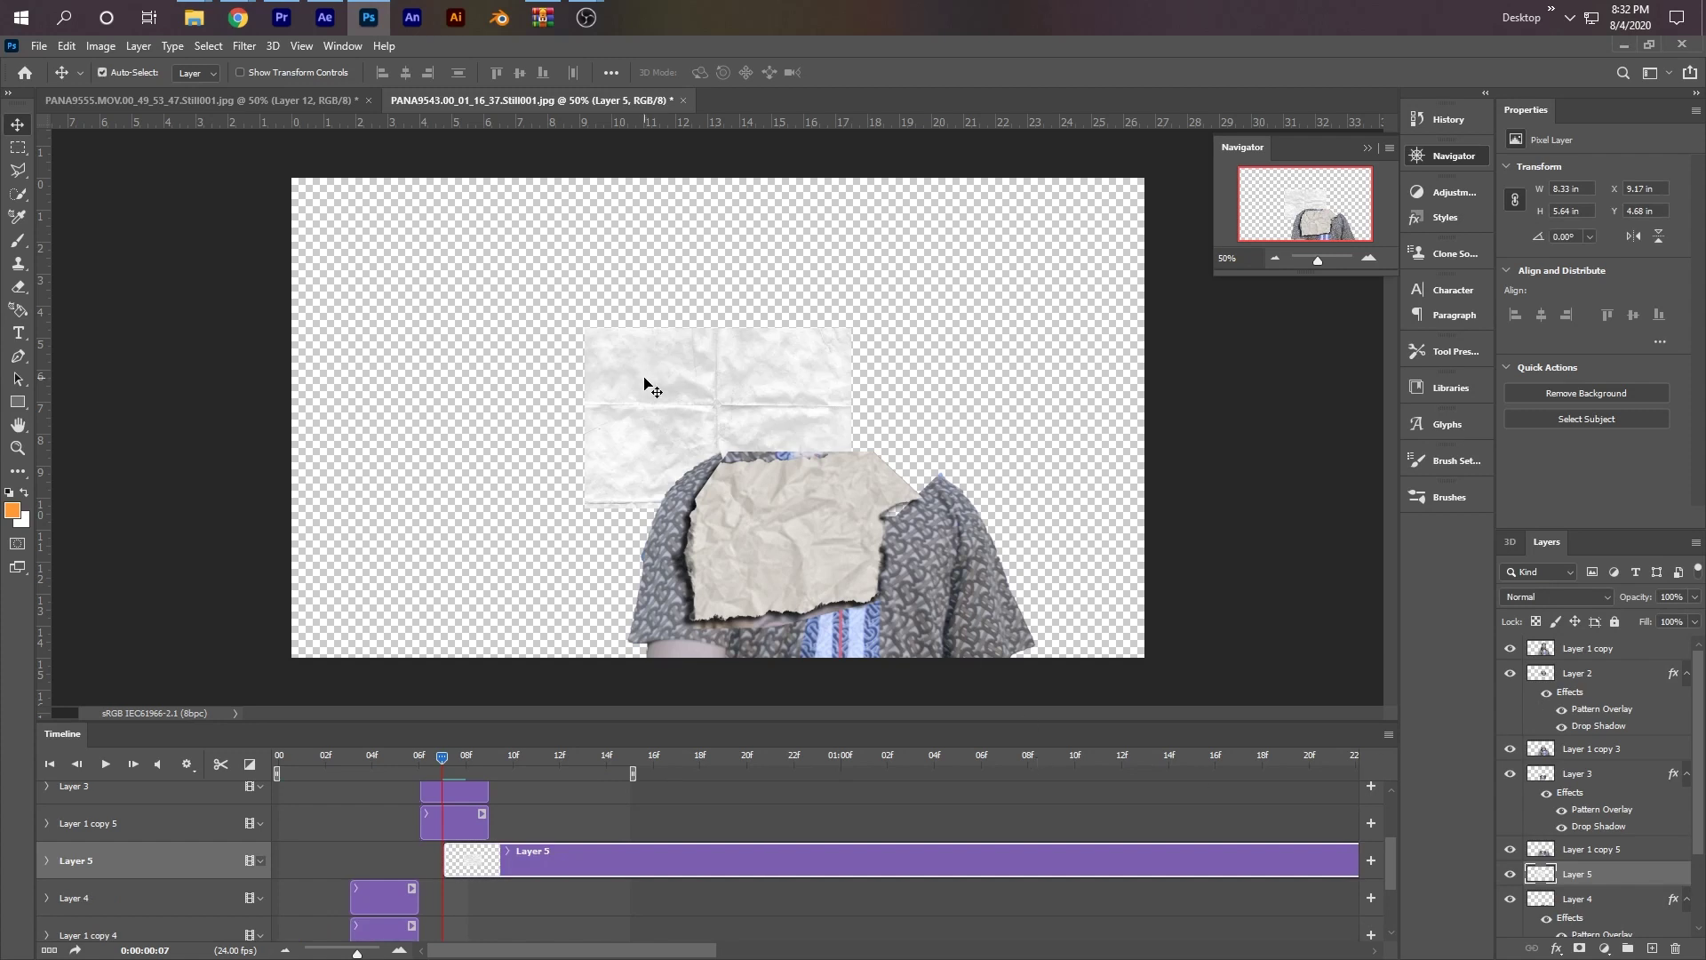
- Place the white paper layer above all other layers, centre it over the torso and start its clip at frame 12
drag(650, 388, 723, 387)
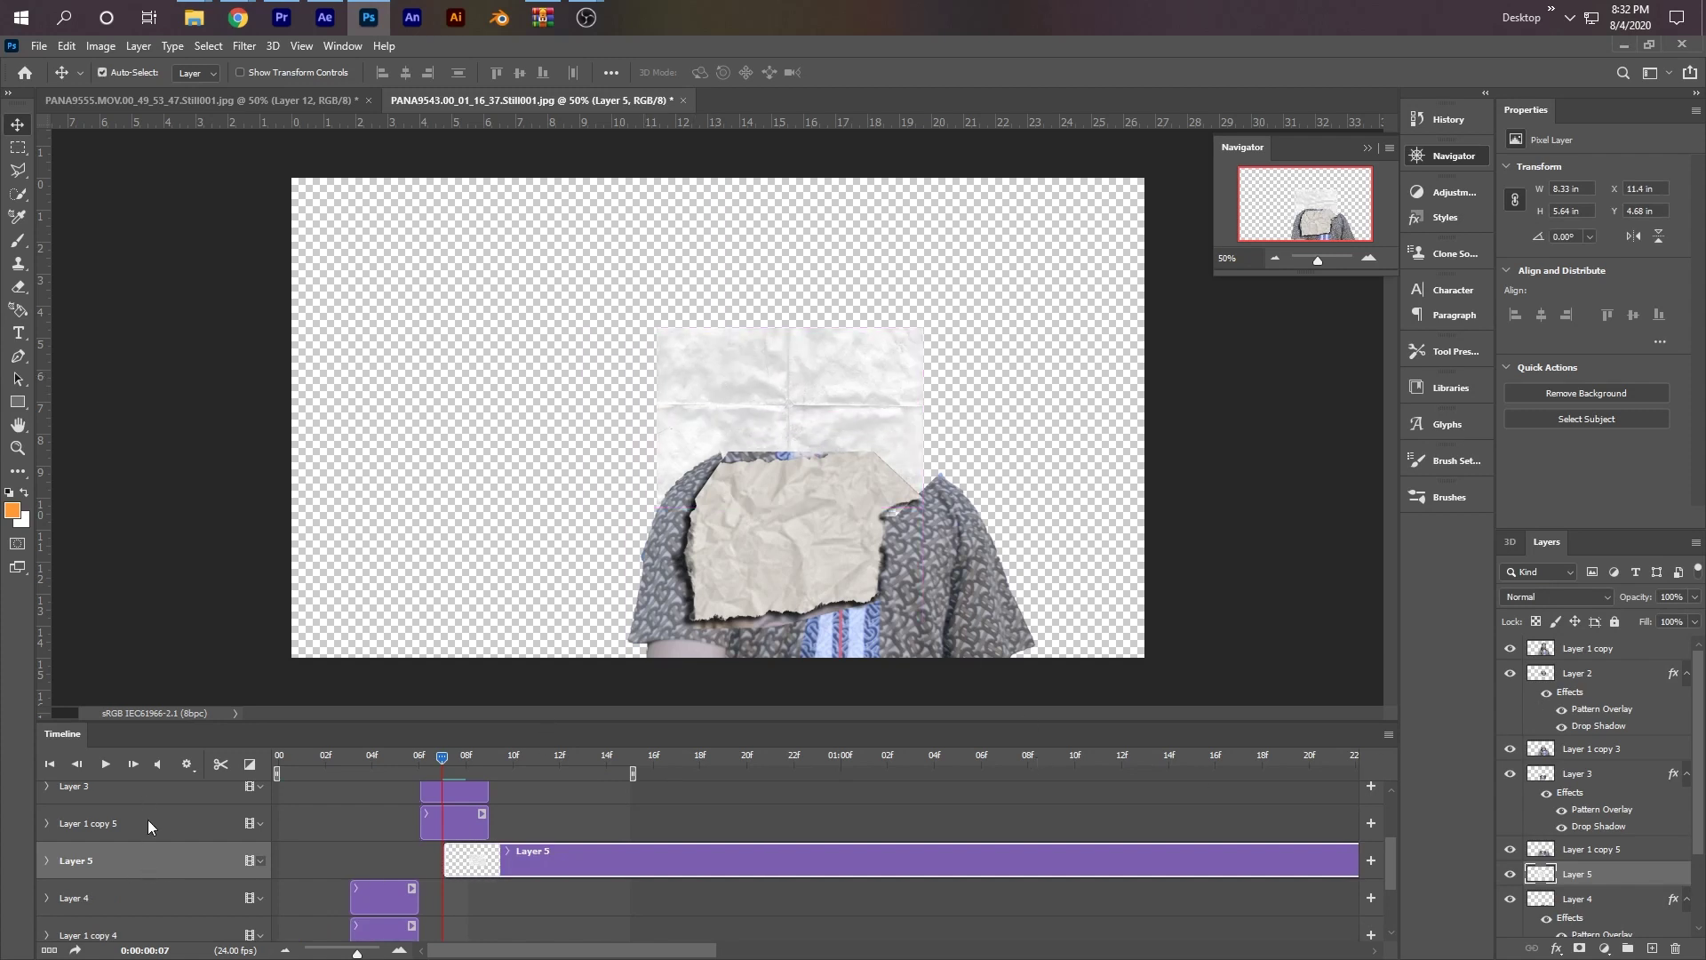
drag(1564, 873, 1568, 643)
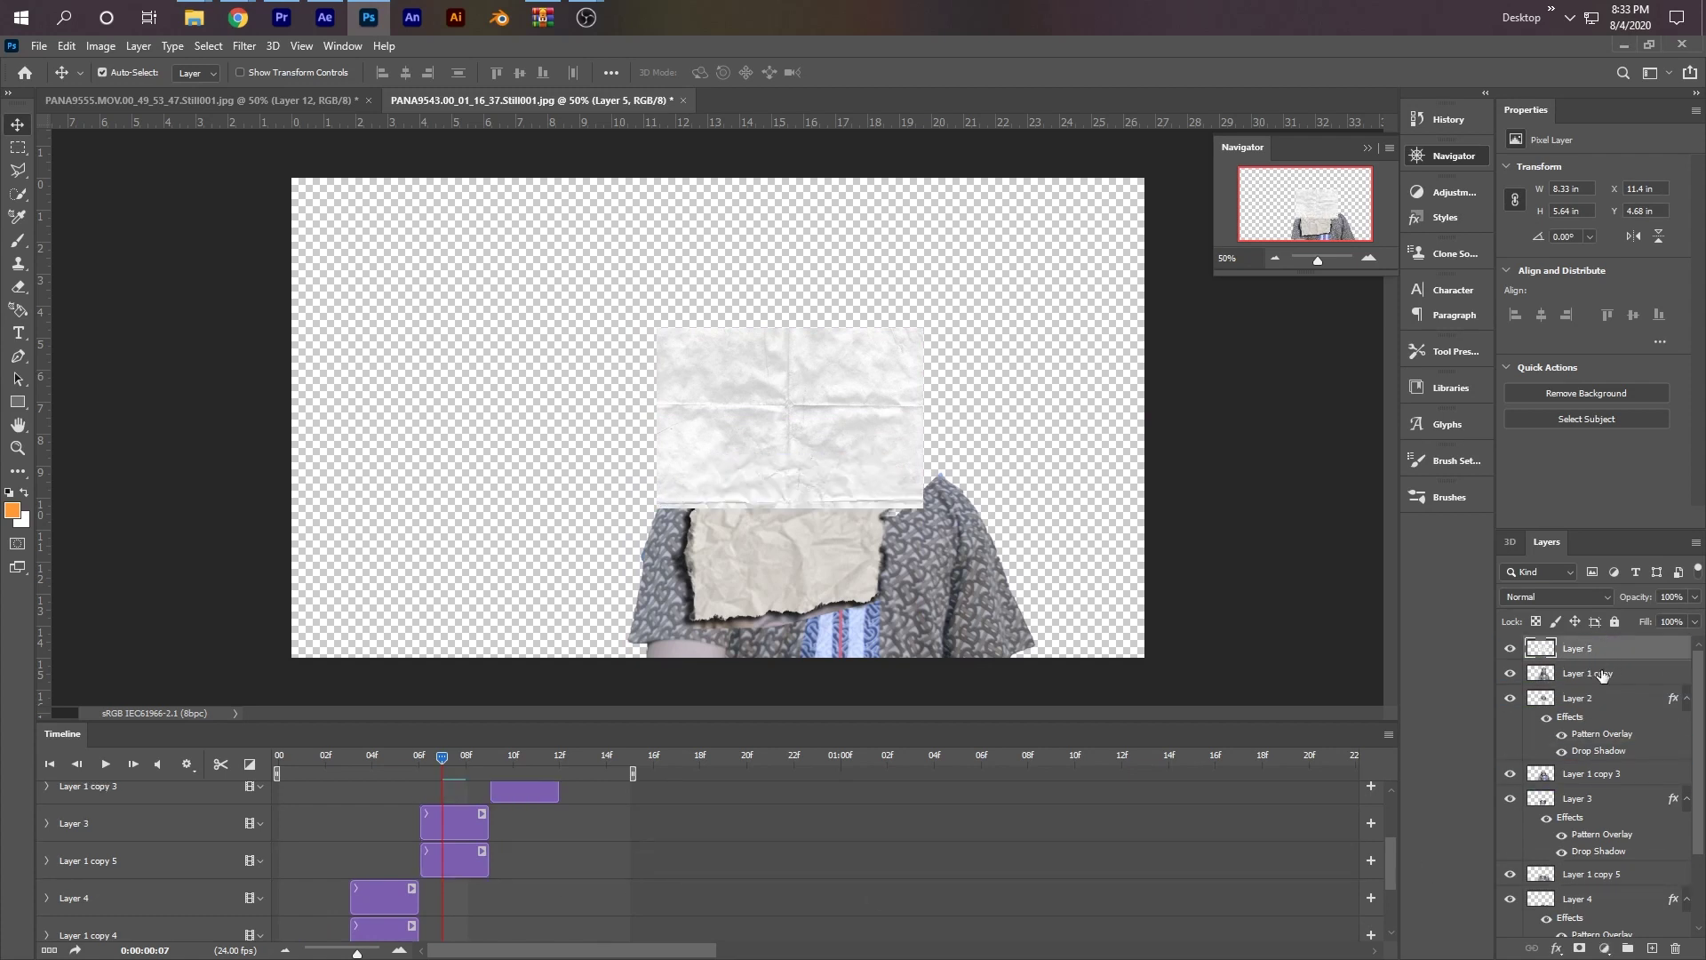
drag(842, 394, 837, 425)
scroll(563, 809, up, 3)
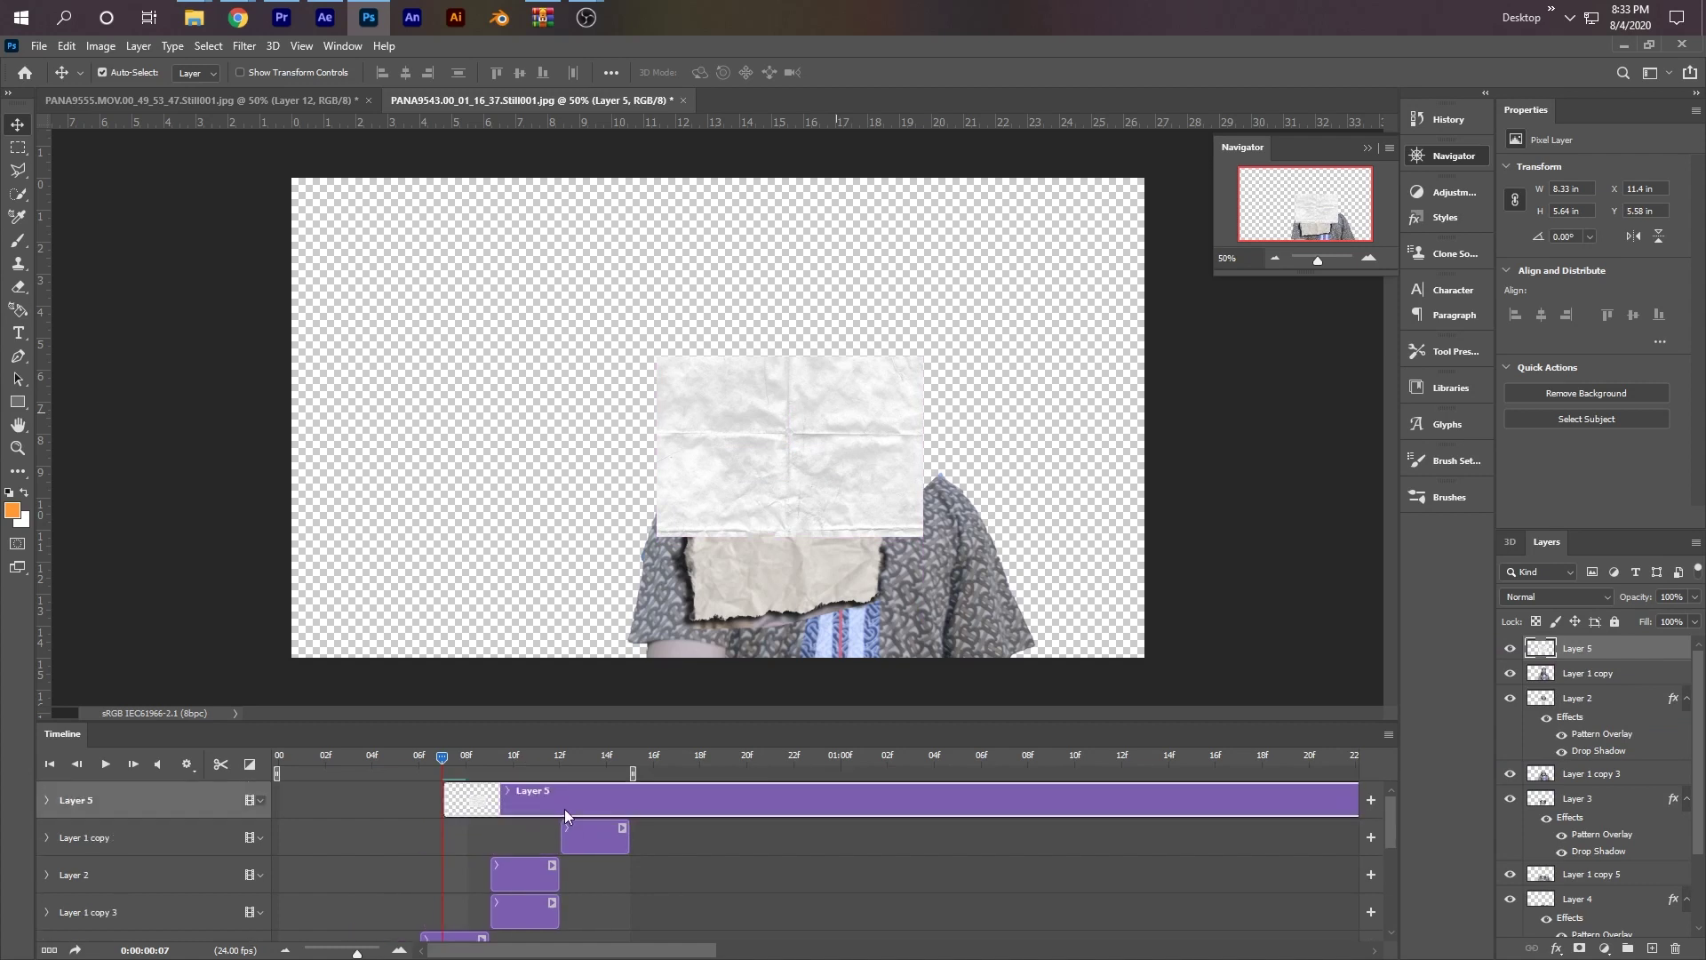
drag(545, 768, 605, 757)
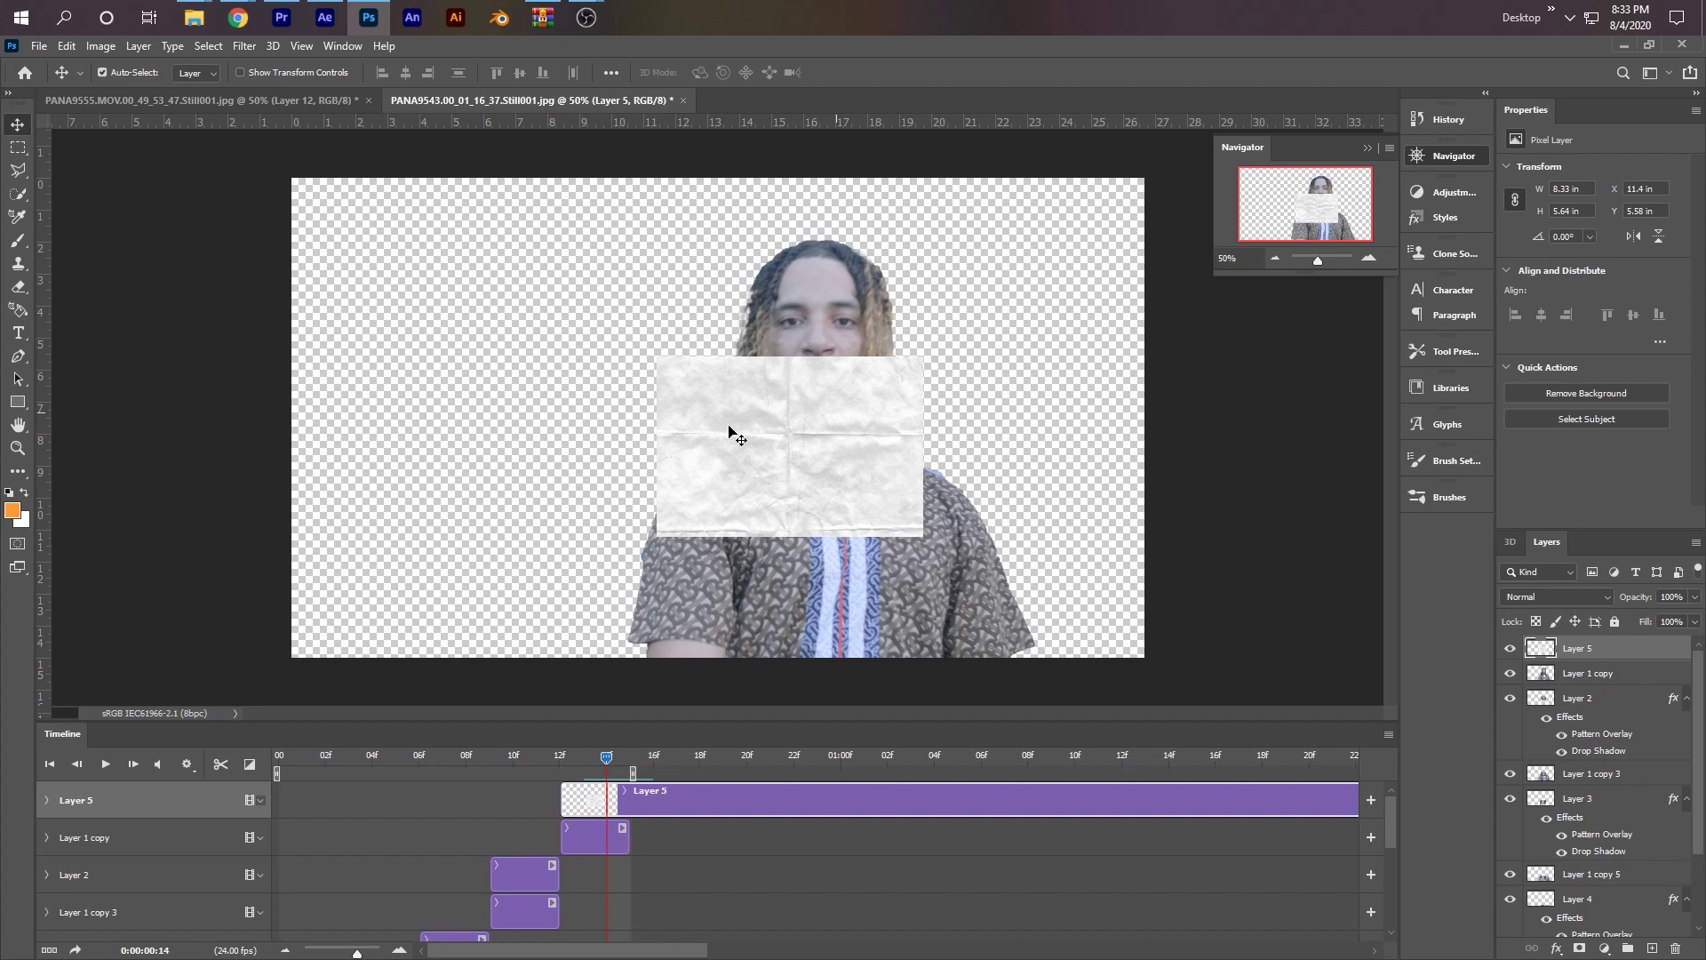
- Scale the white paper texture to about 289% and position it so it covers the whole performer
key(ctrl+t)
drag(921, 357, 1226, 145)
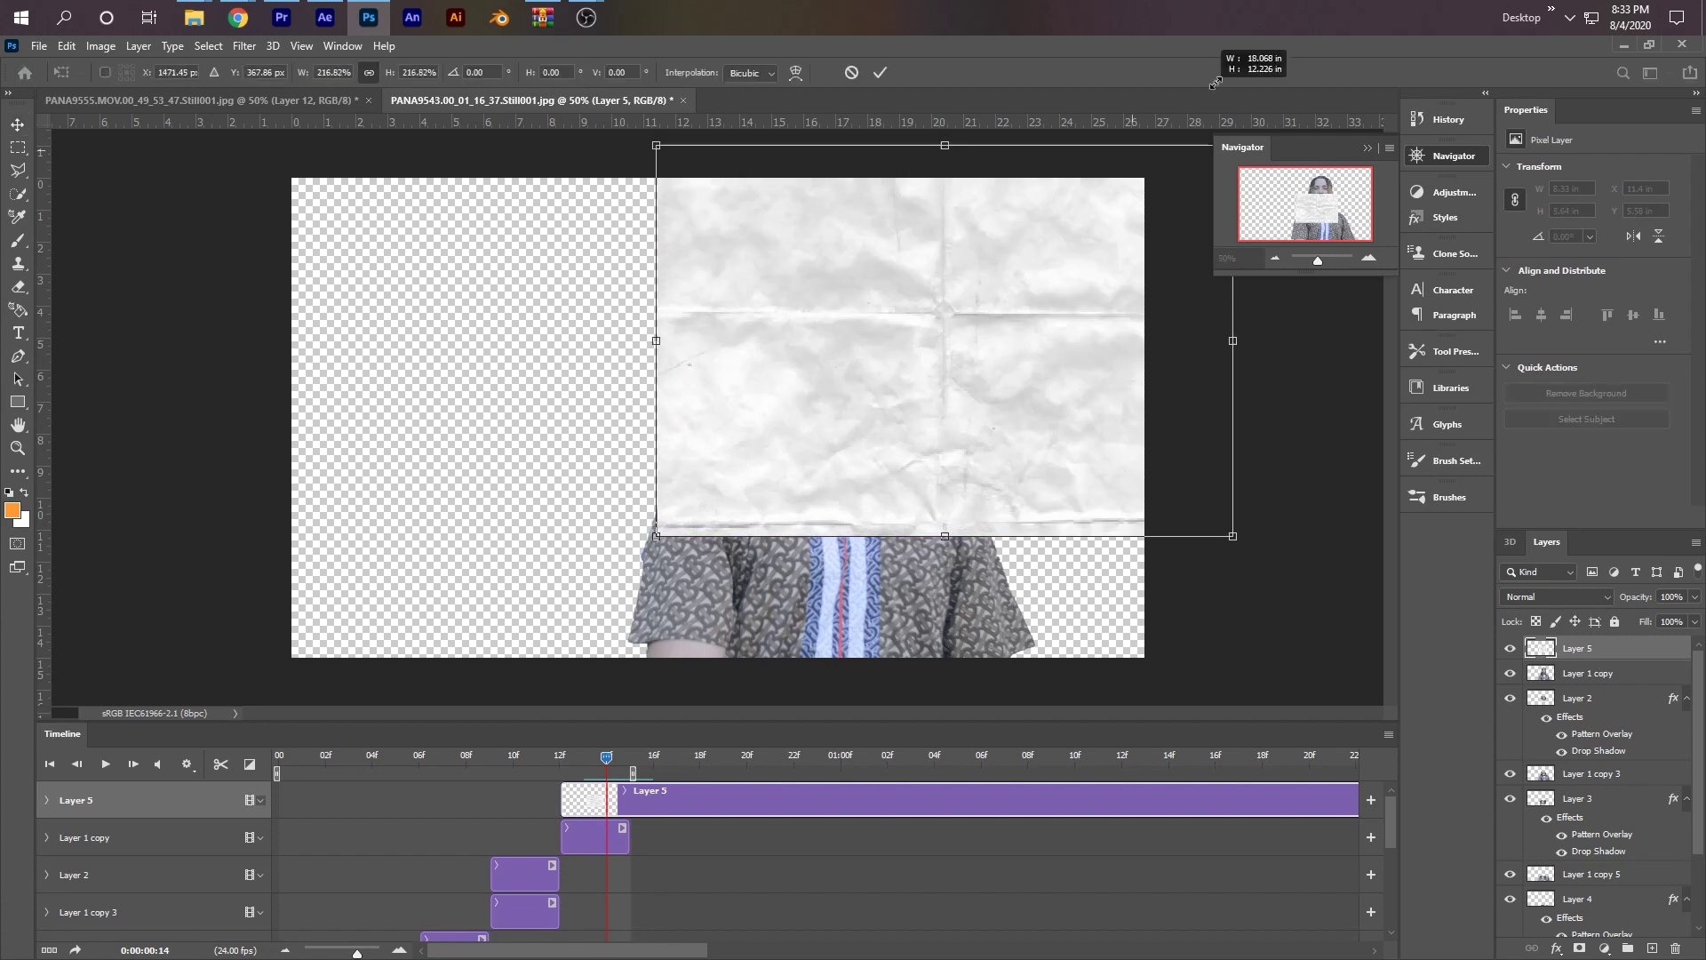
drag(921, 317, 743, 472)
drag(1121, 252, 947, 341)
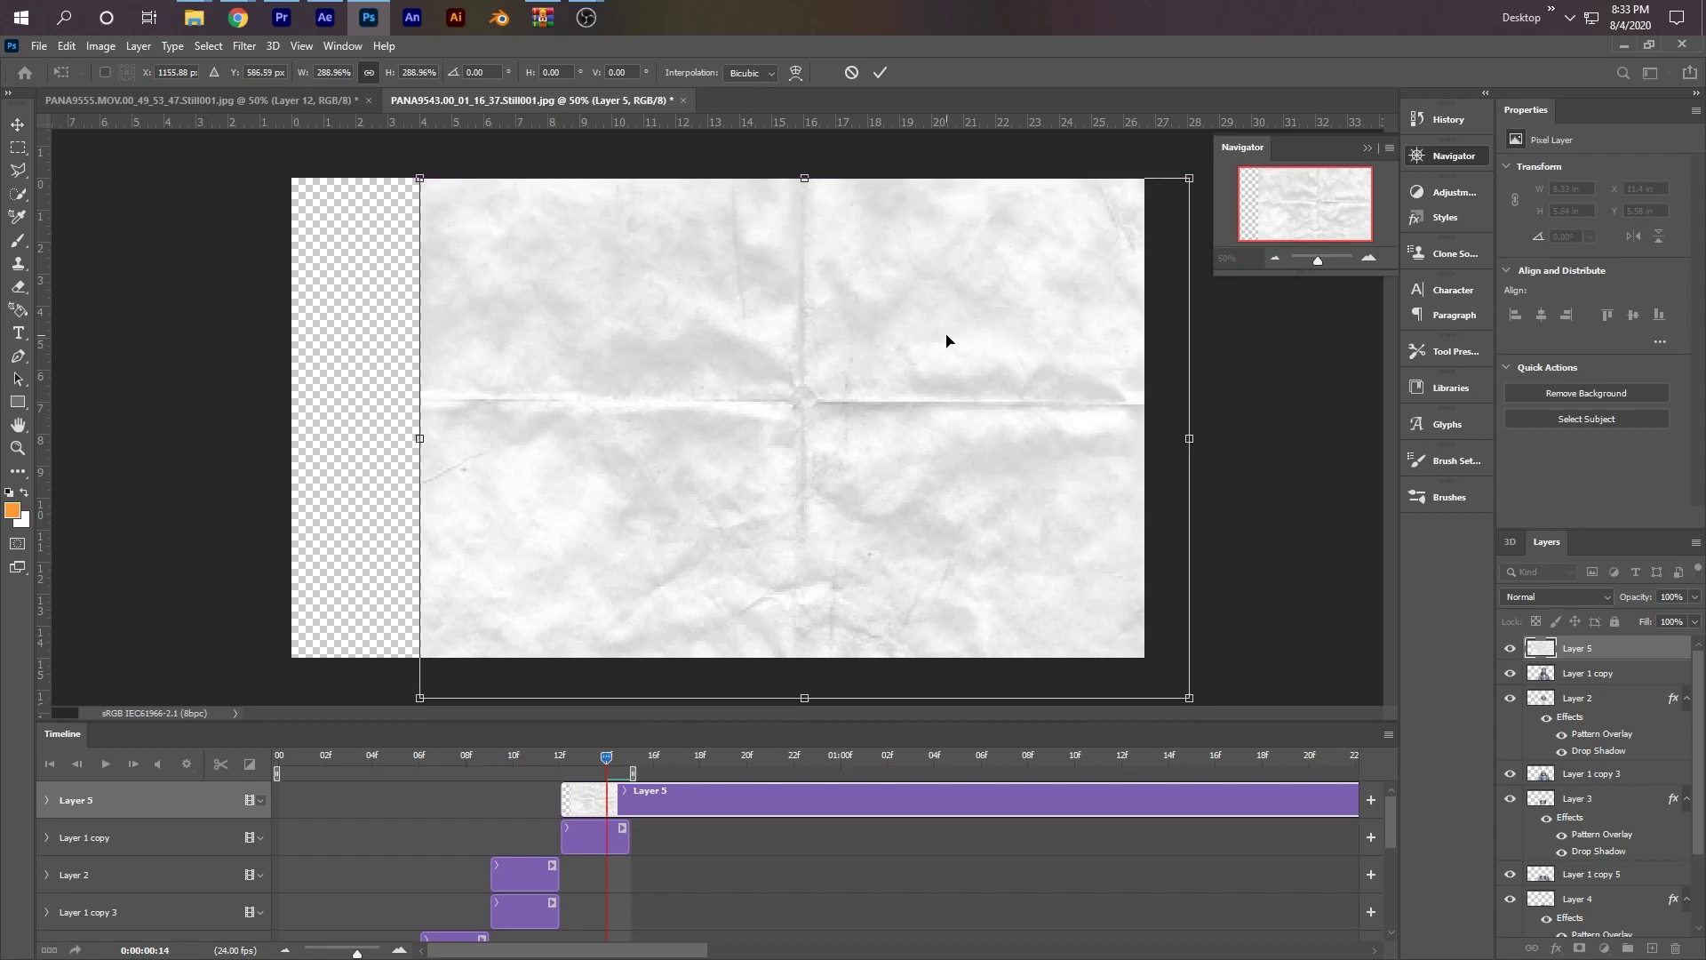
key(Return)
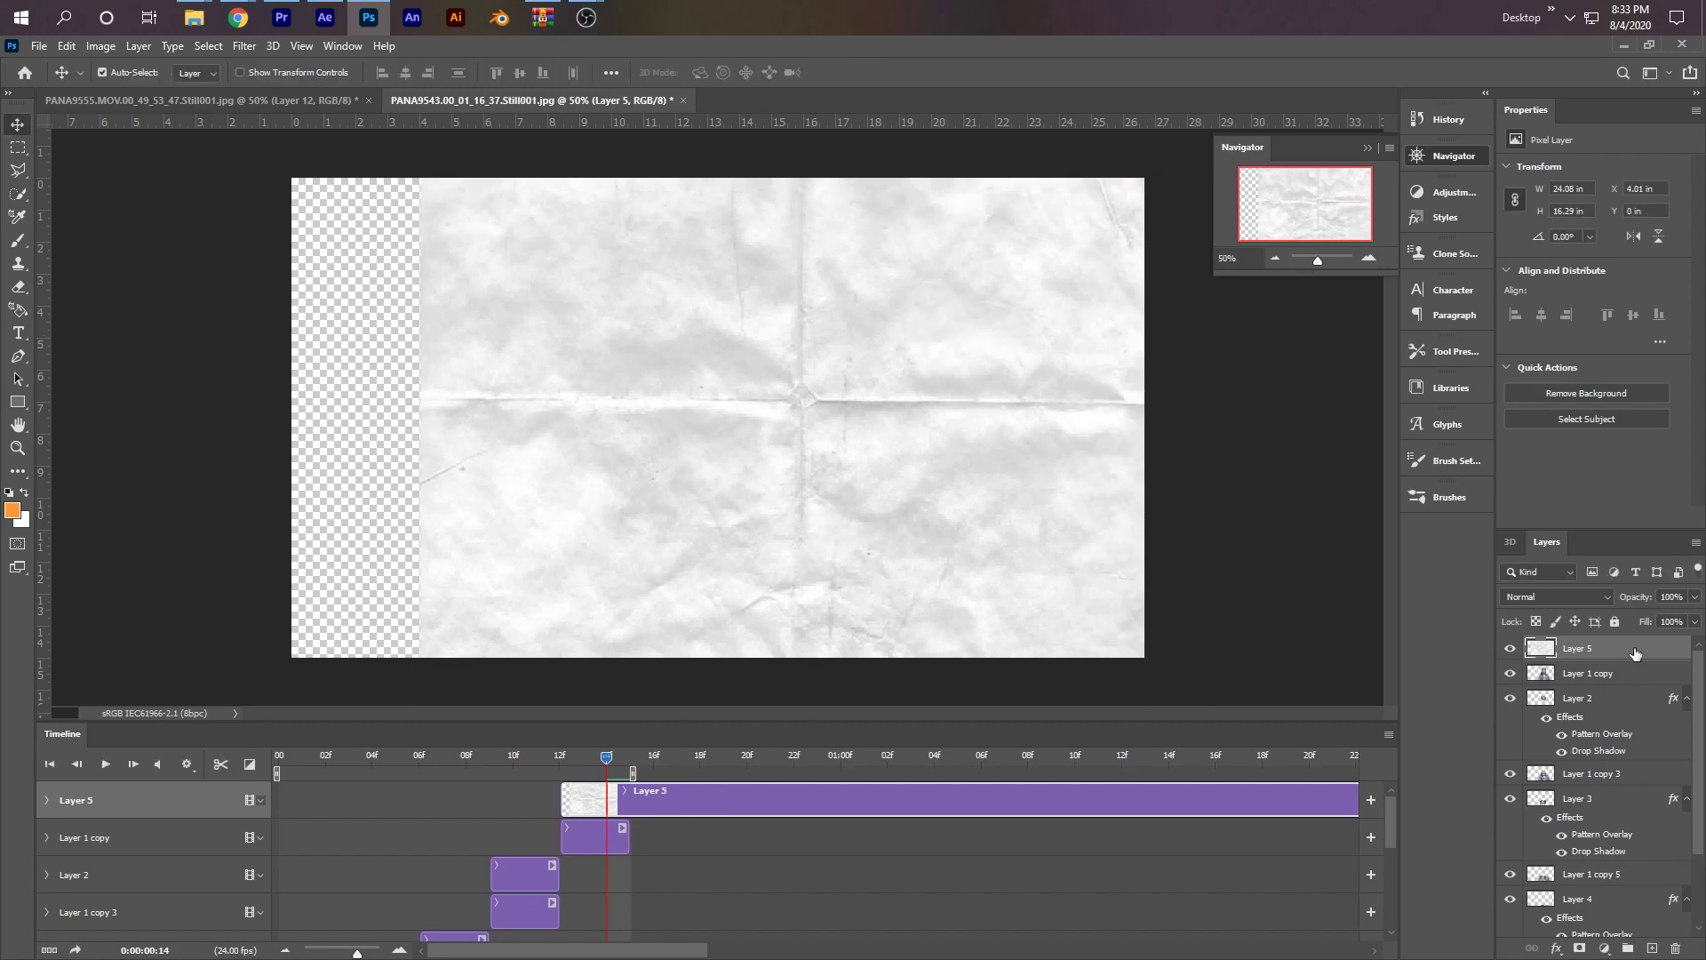
- Set Layer 5's blend mode to Linear Burn and clip it to Layer 1 copy
click(1556, 595)
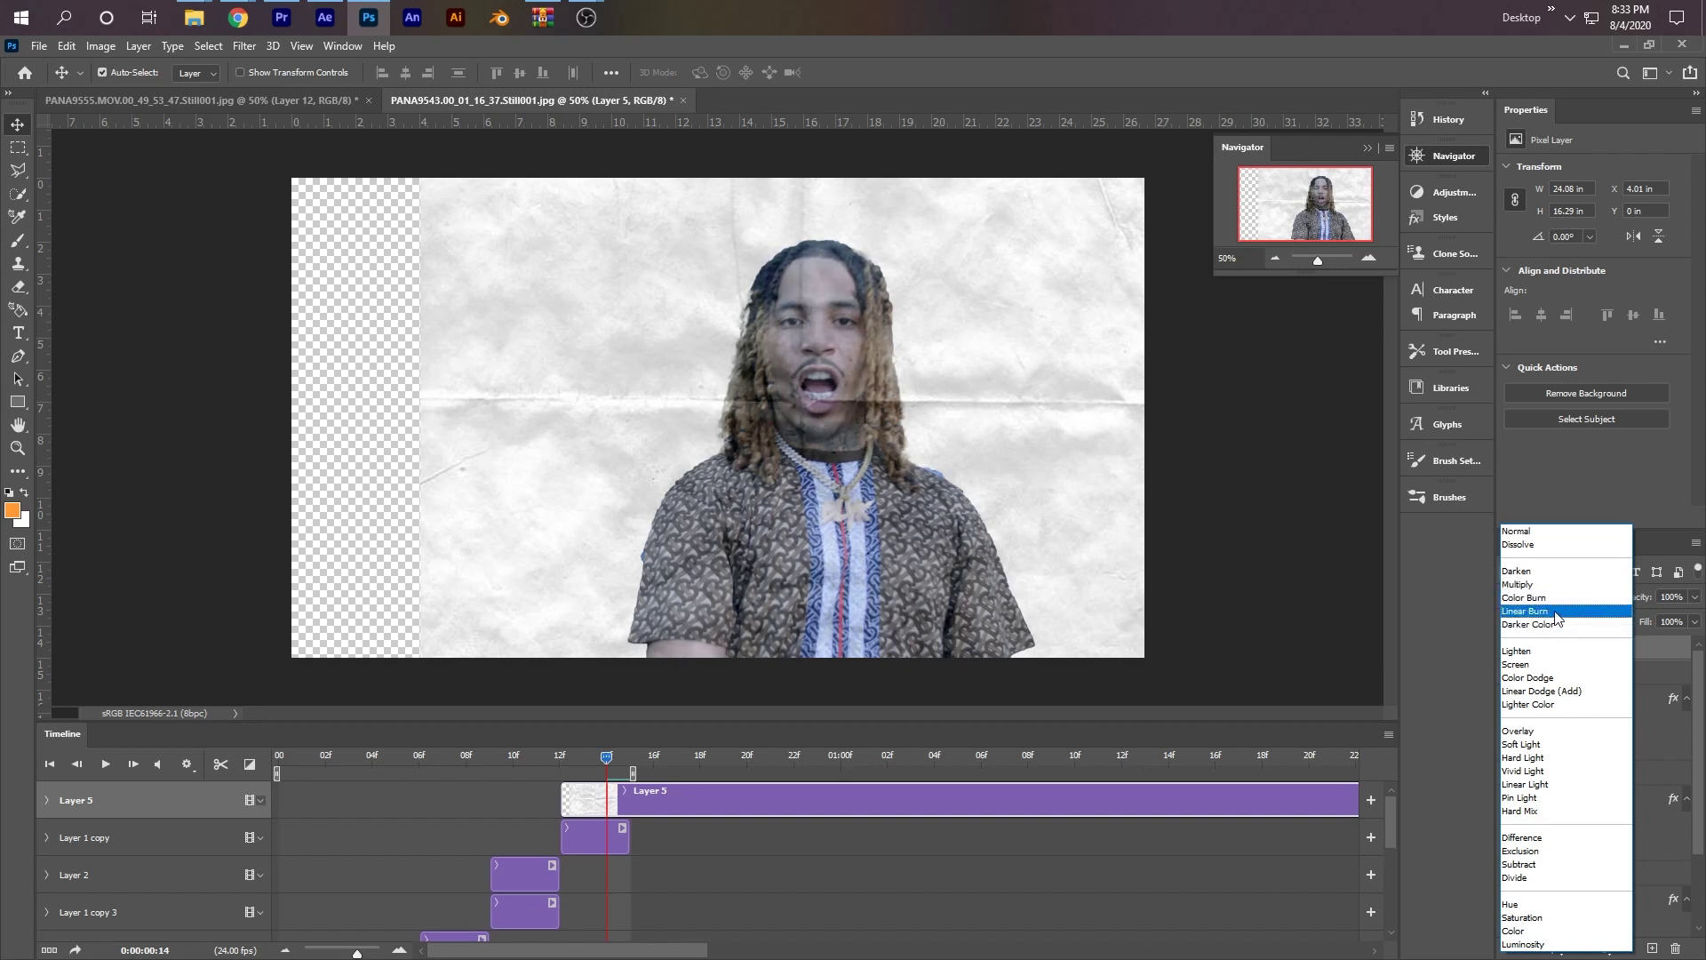
click(1556, 613)
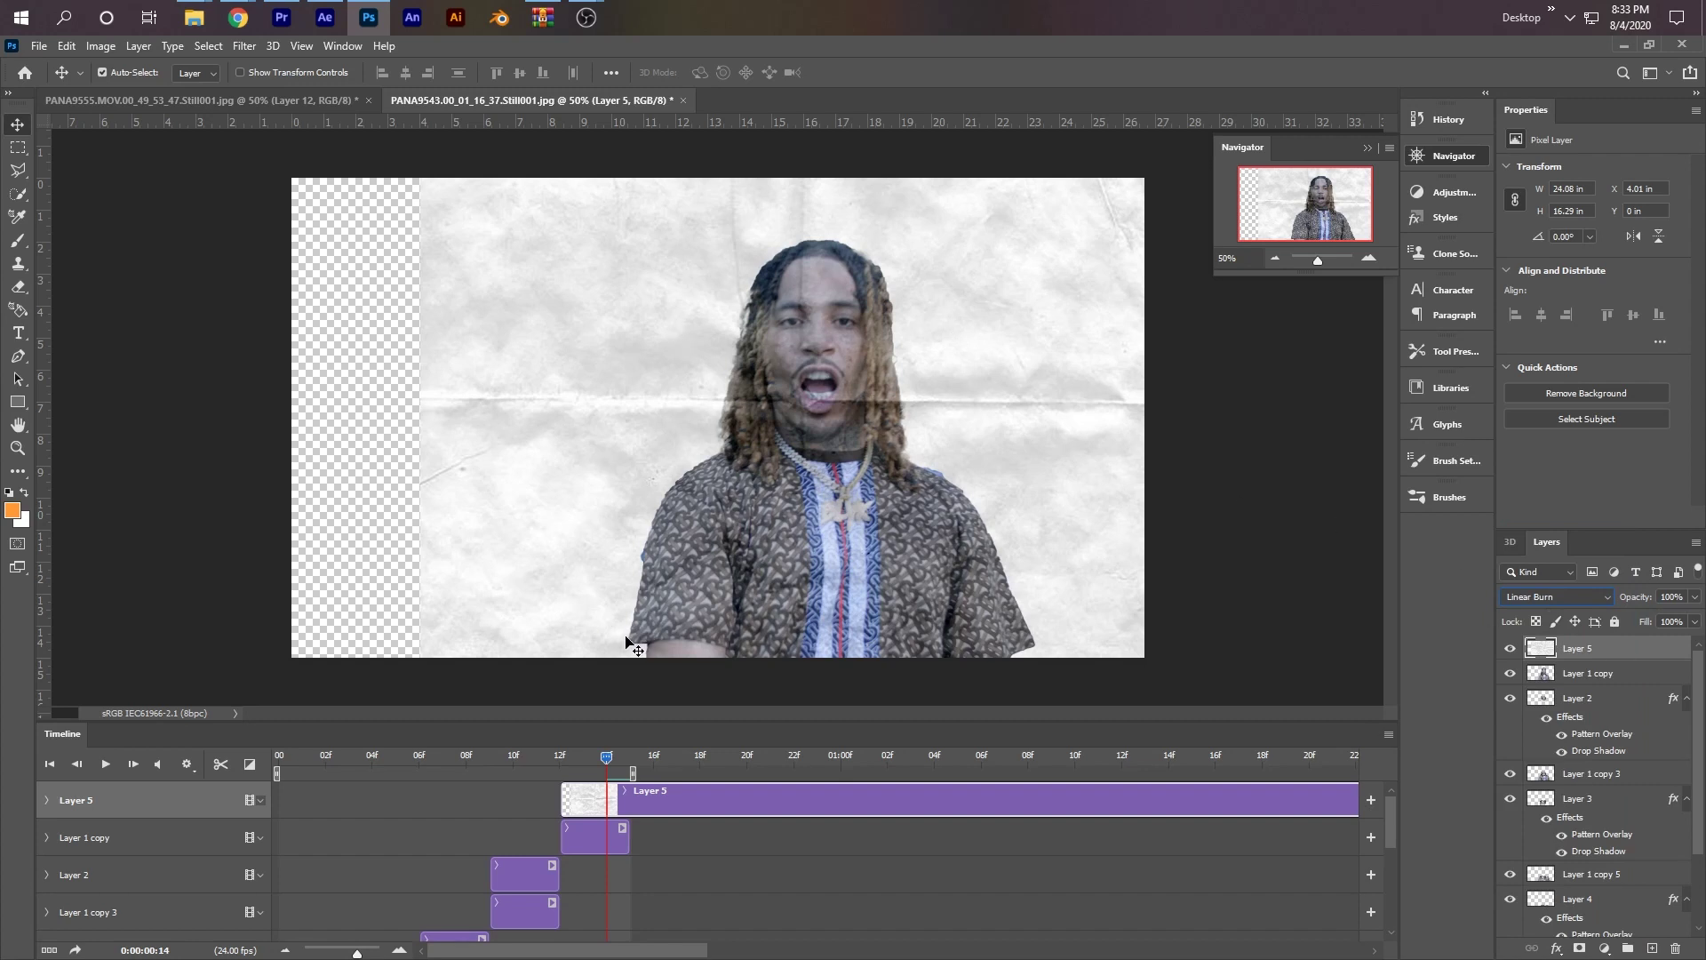
right_click(1646, 657)
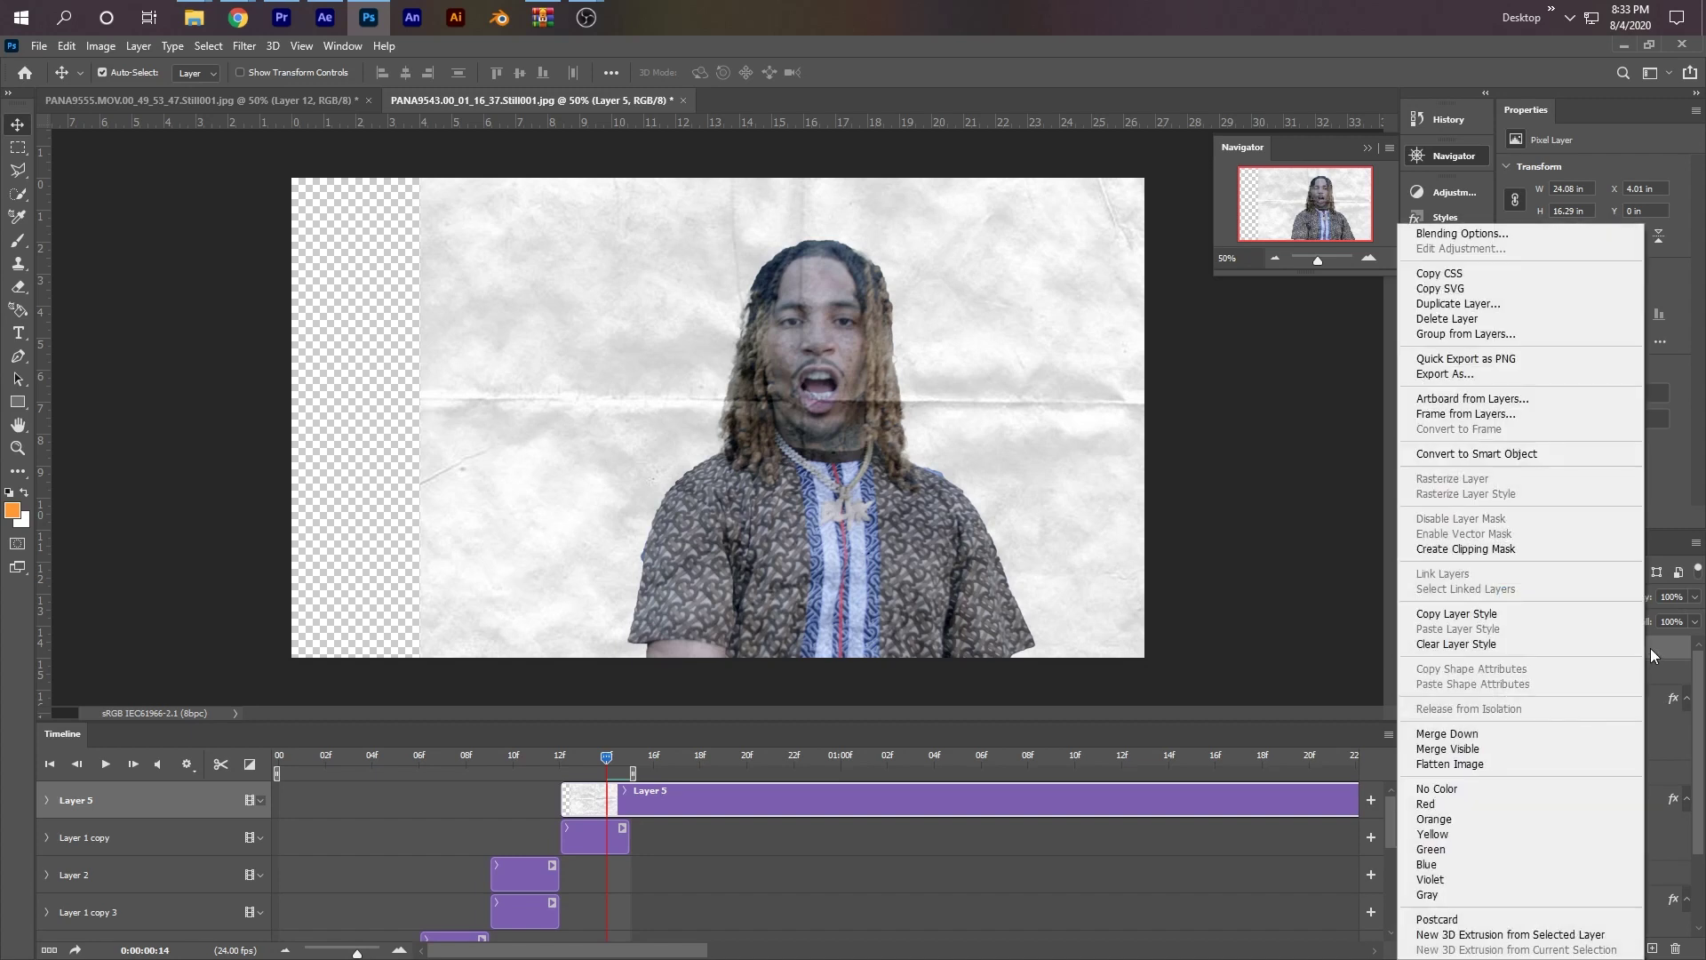
click(1498, 549)
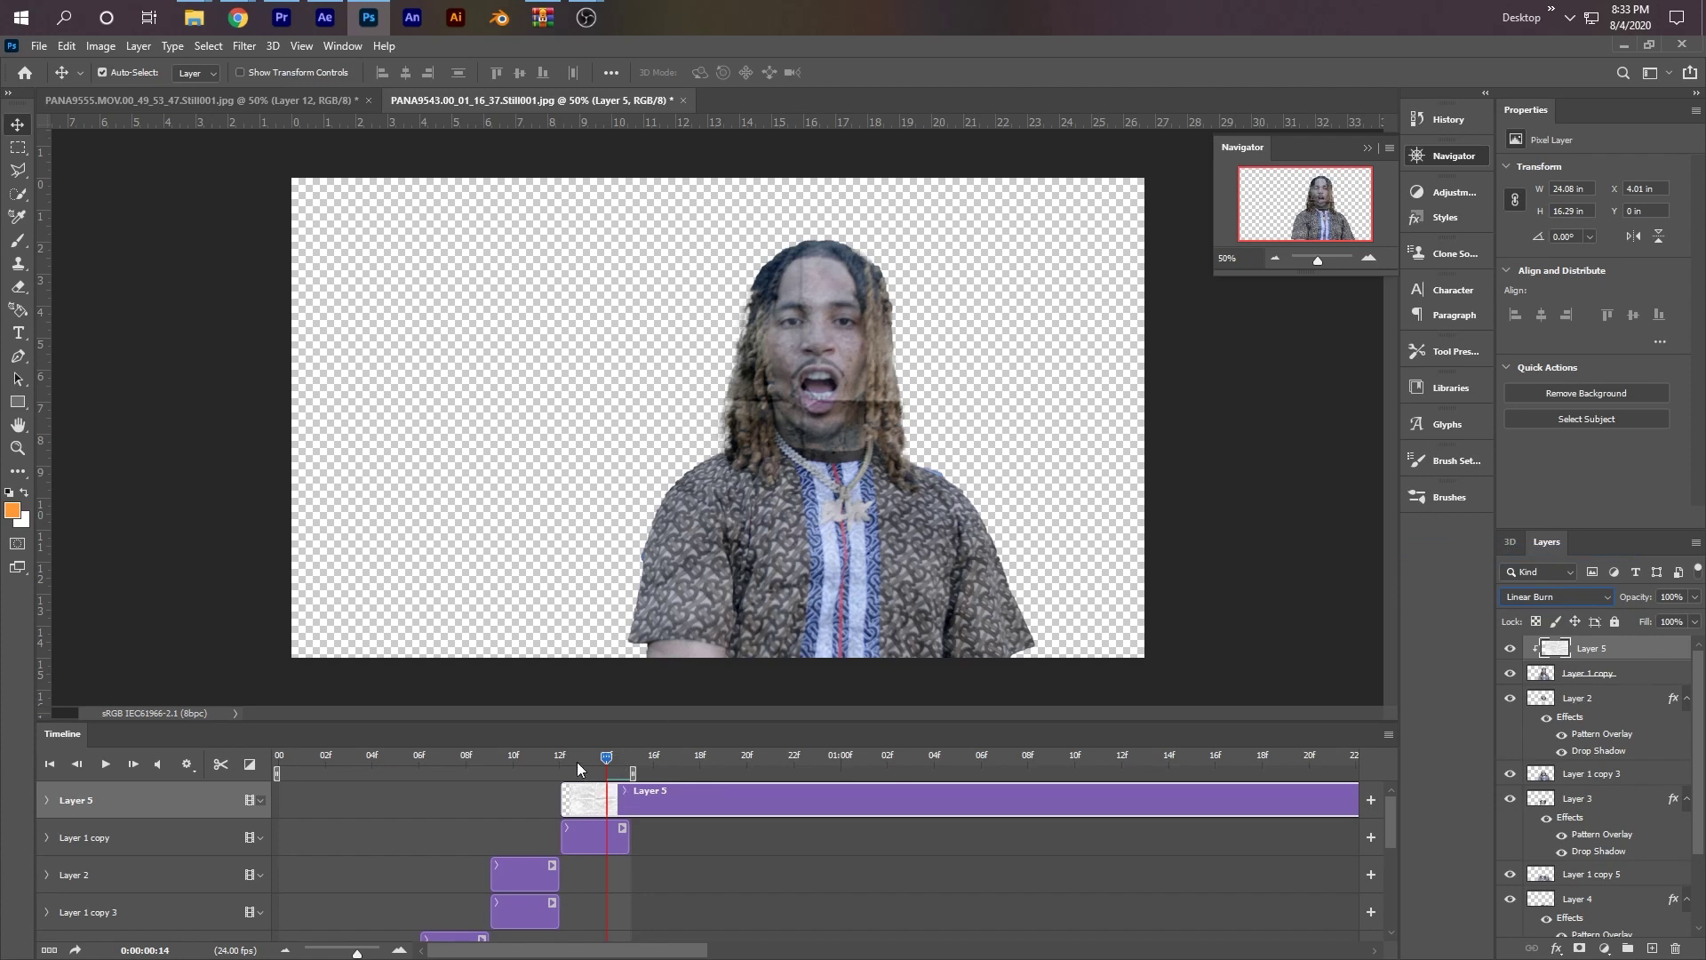
- Paste a copy of the white paper layer, place it between Layer 2 and Layer 1 copy 3, and go to frame 10 with Layer 2 selected
mouse_move(578, 760)
mouse_down()
mouse_move(365, 738)
mouse_move(572, 729)
mouse_up()
key(ctrl+v)
drag(1625, 654, 1596, 771)
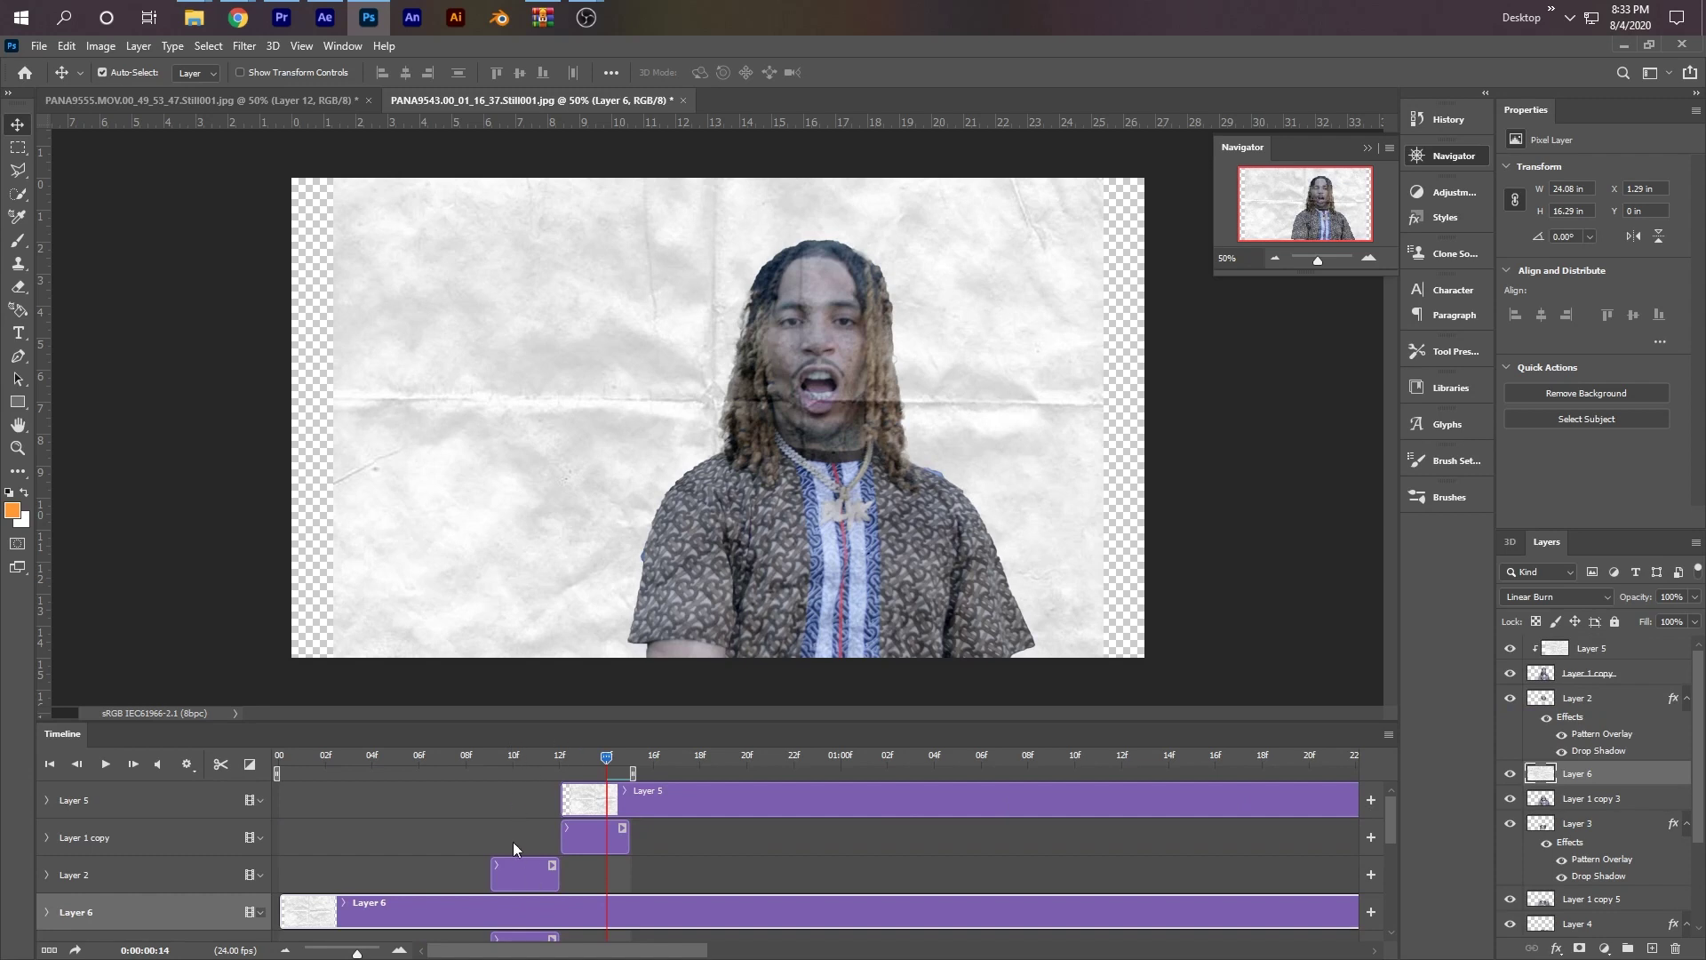
click(522, 877)
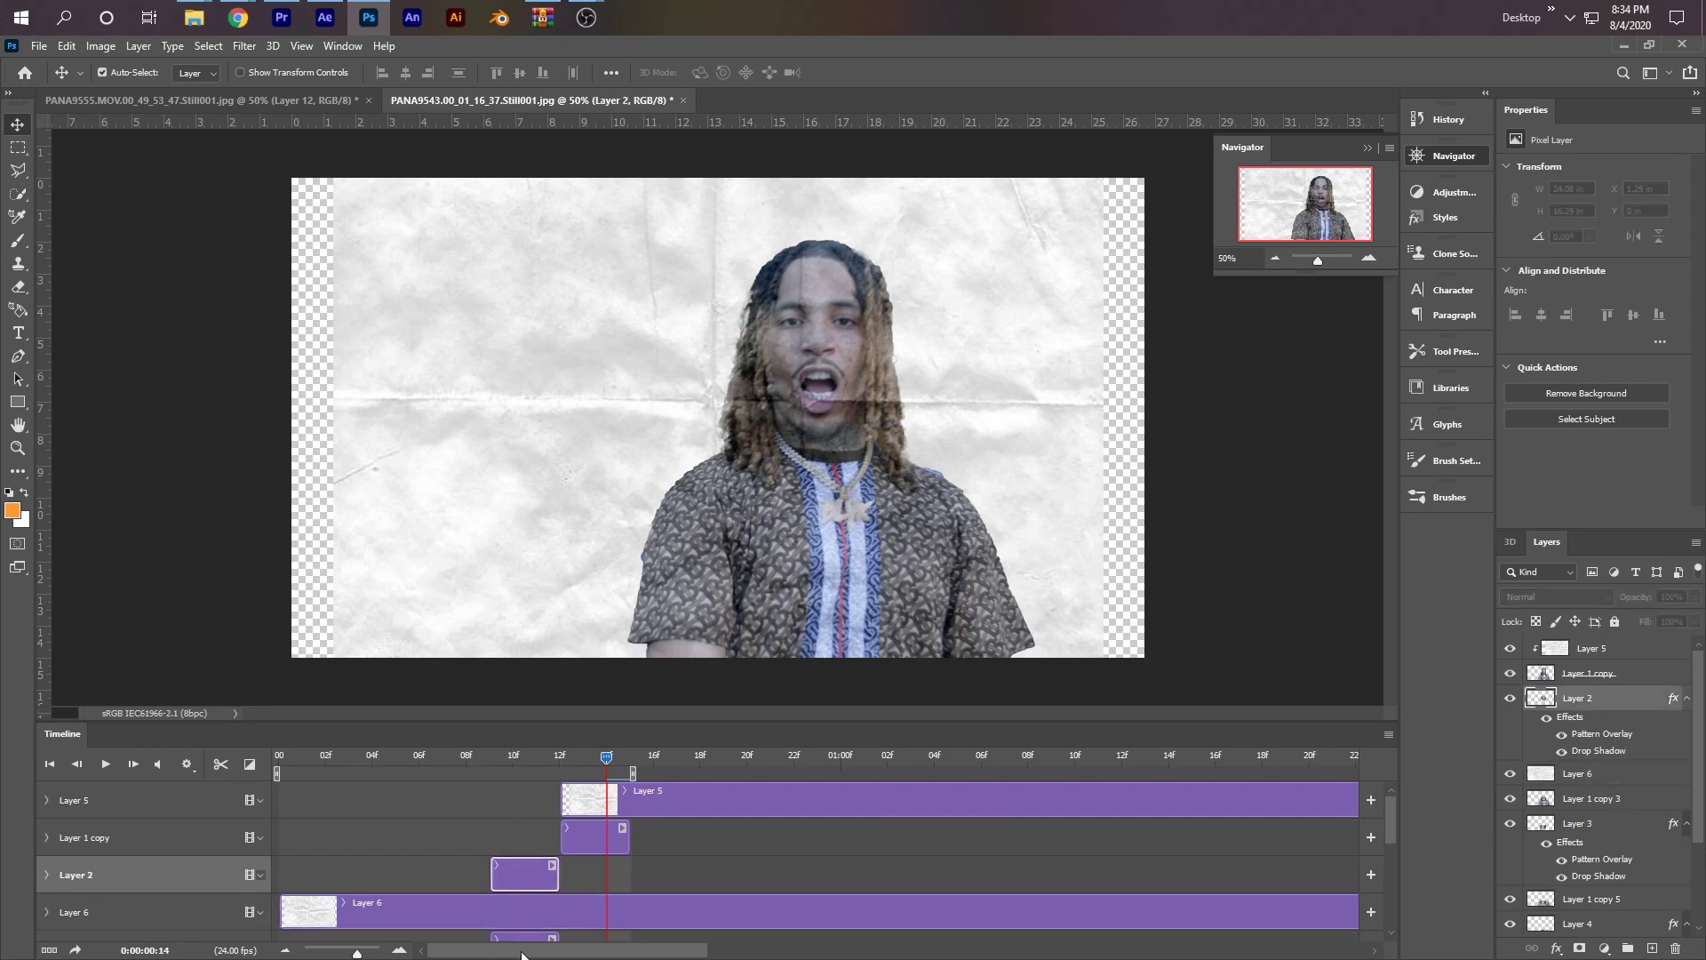
click(519, 754)
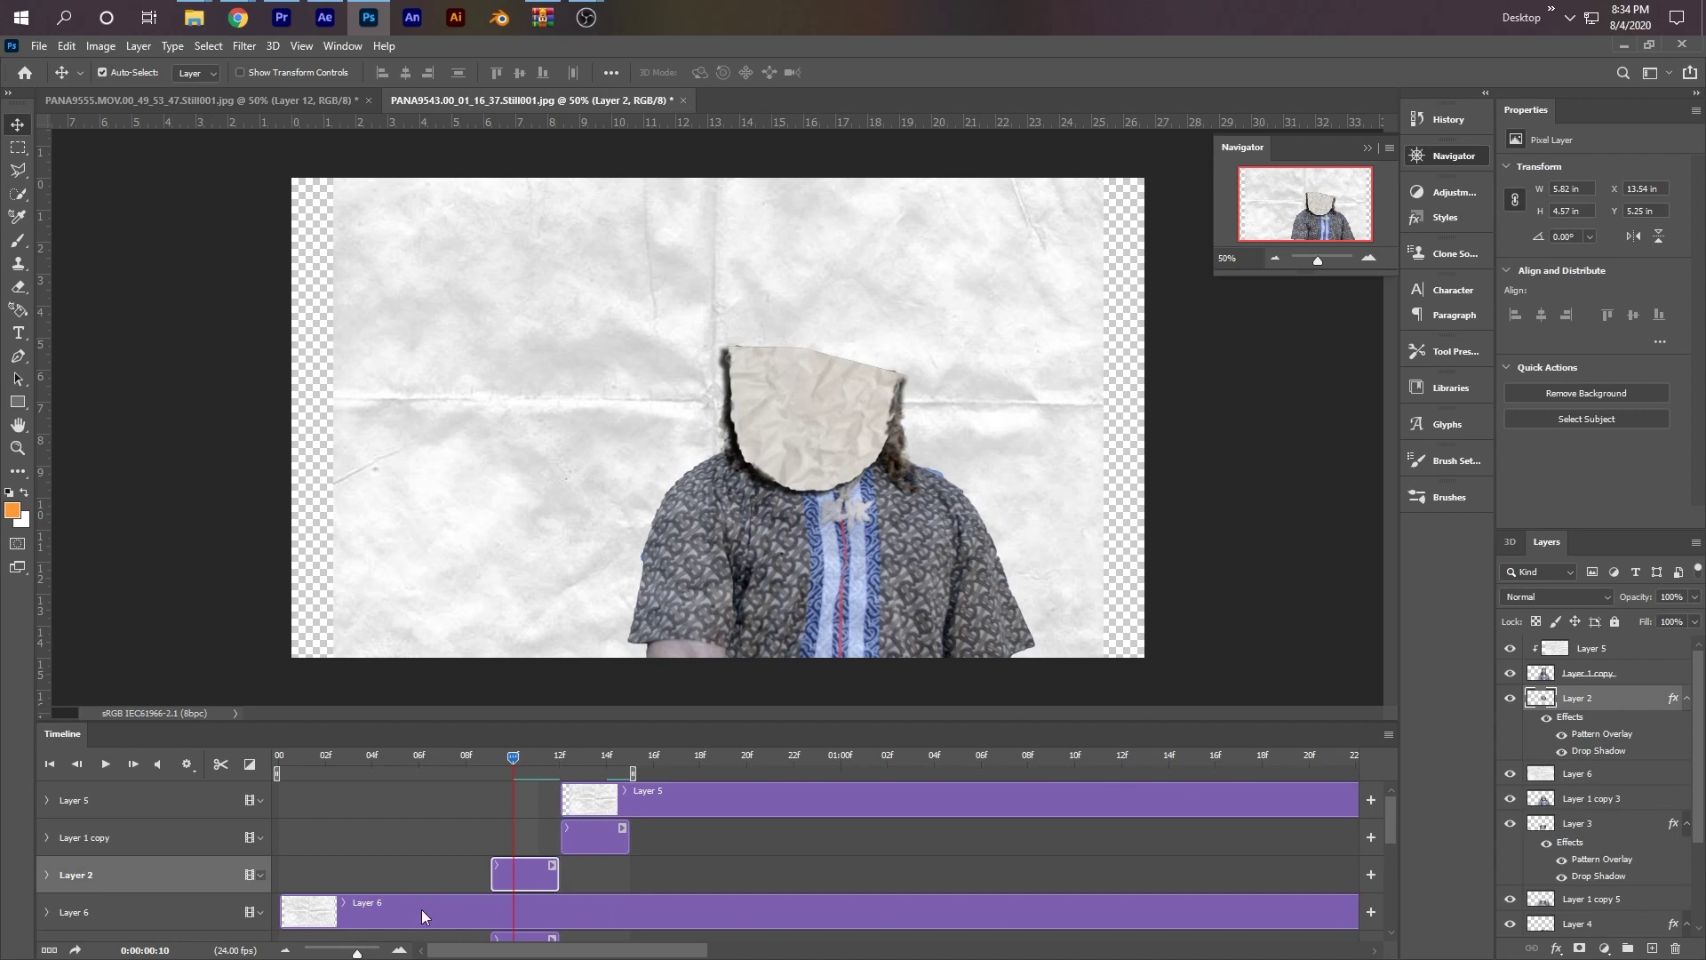
- Clip Layer 6 to Layer 1 copy 3 and move its paper texture to about X 4.42 in, Y 5.18 in
click(451, 908)
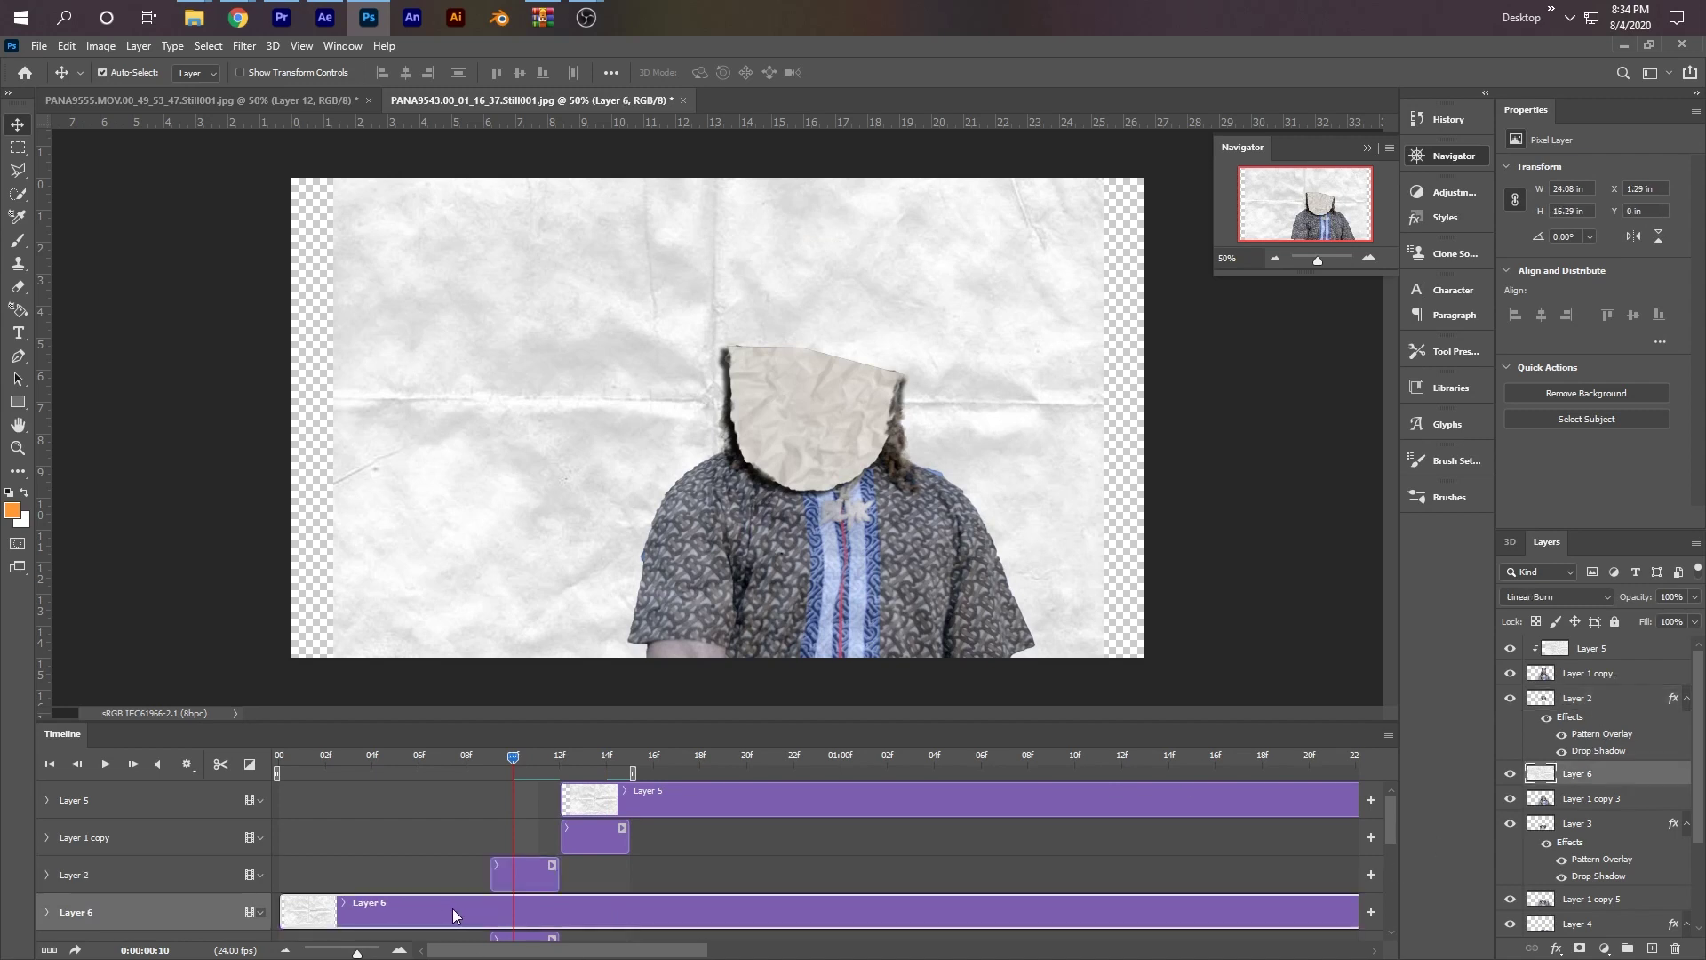
right_click(1666, 784)
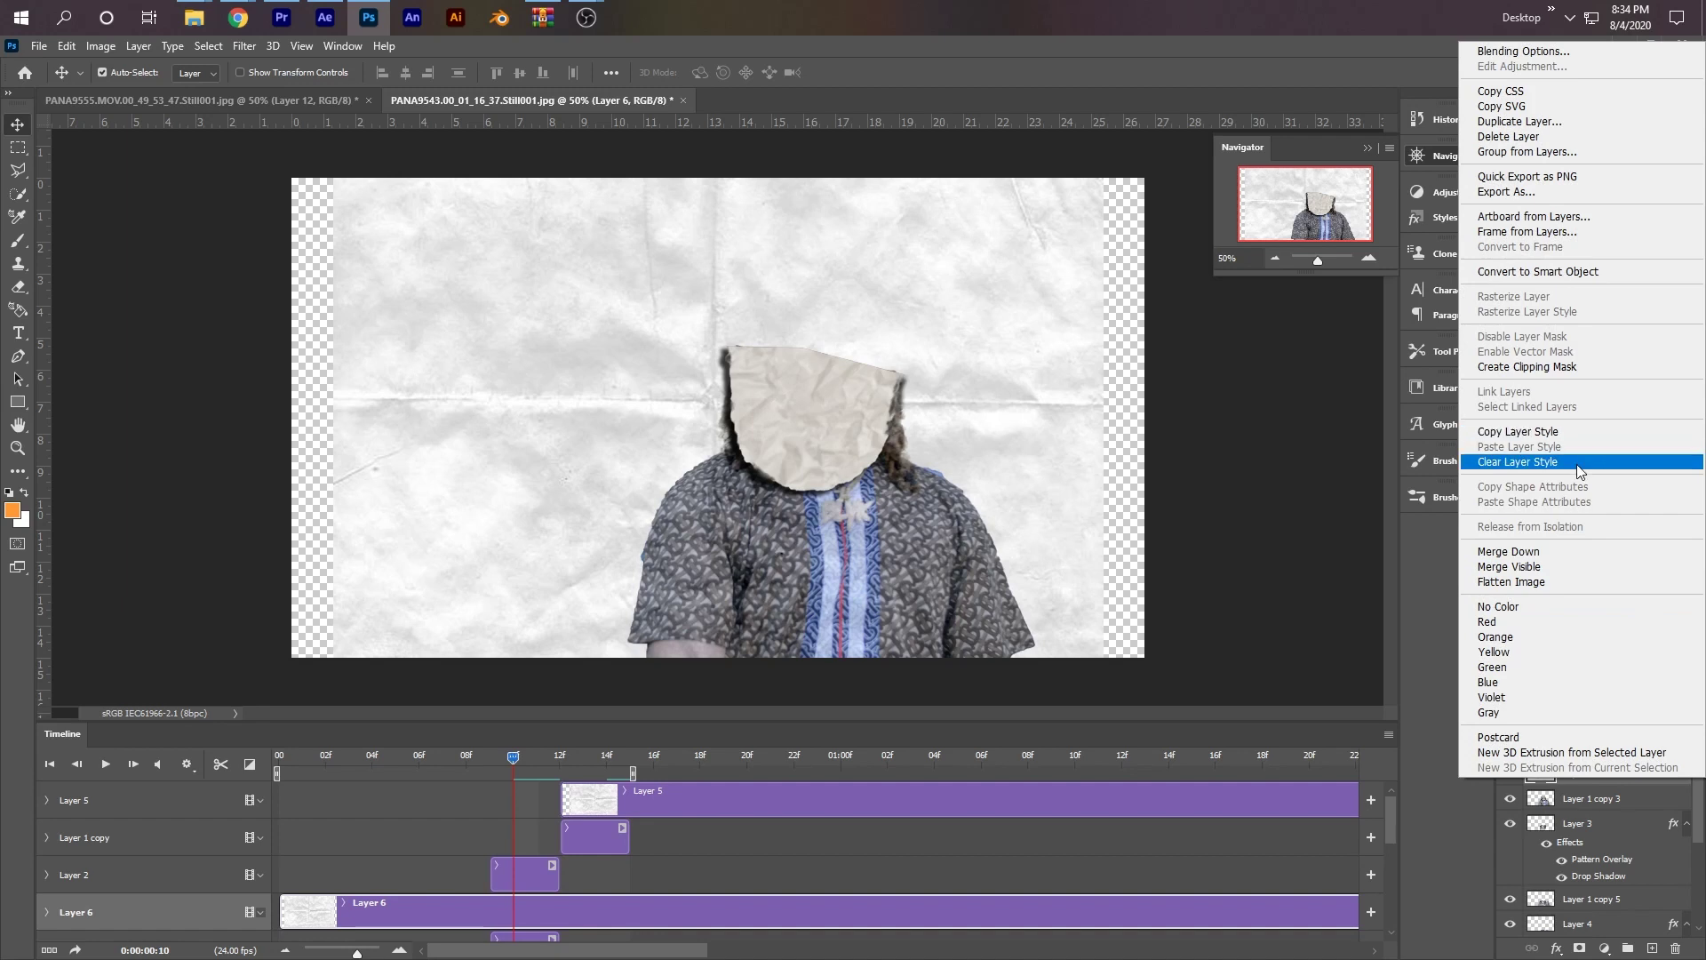
click(1565, 367)
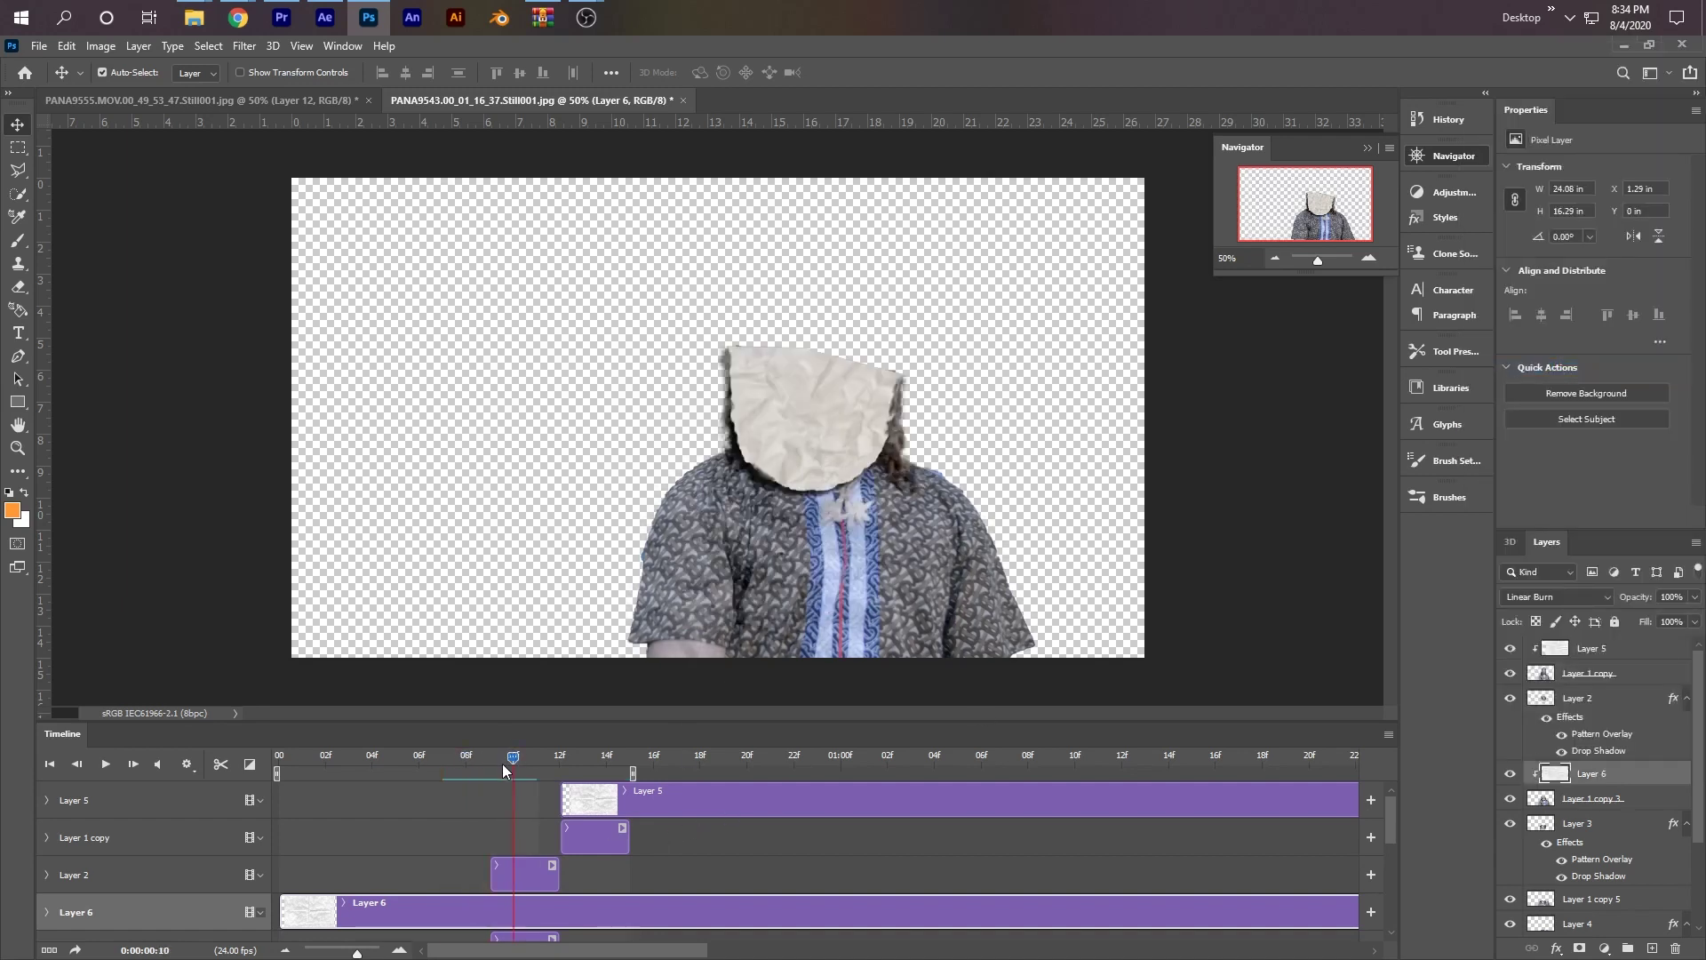
drag(554, 457, 712, 559)
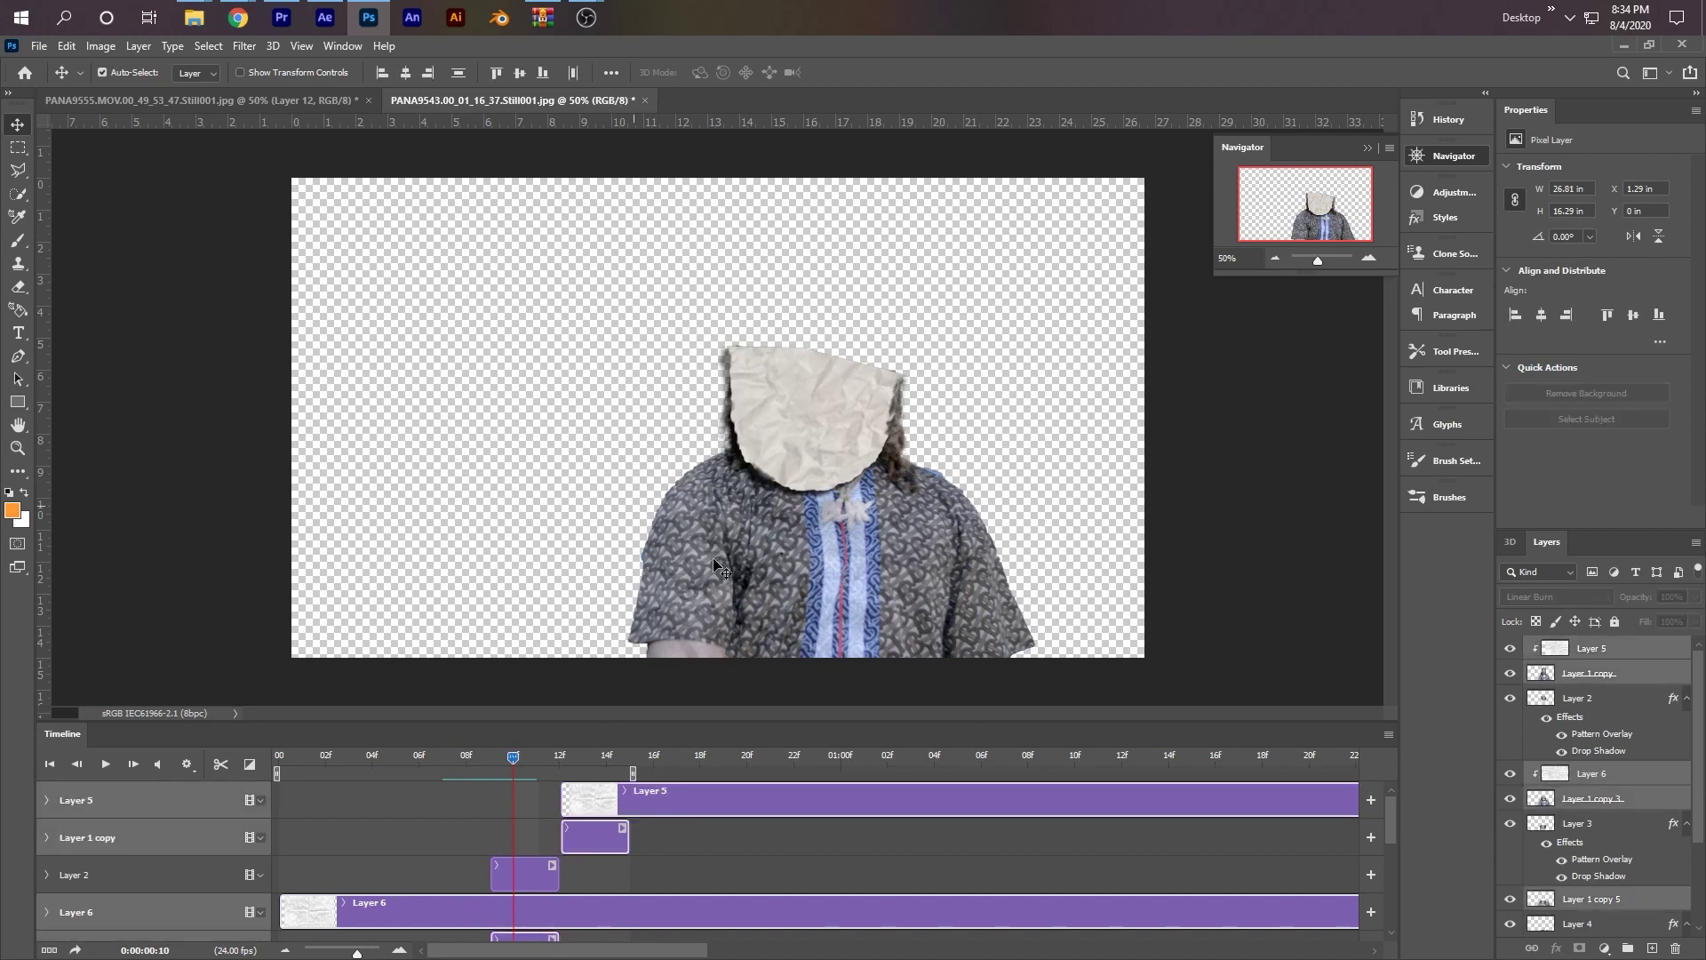
click(548, 904)
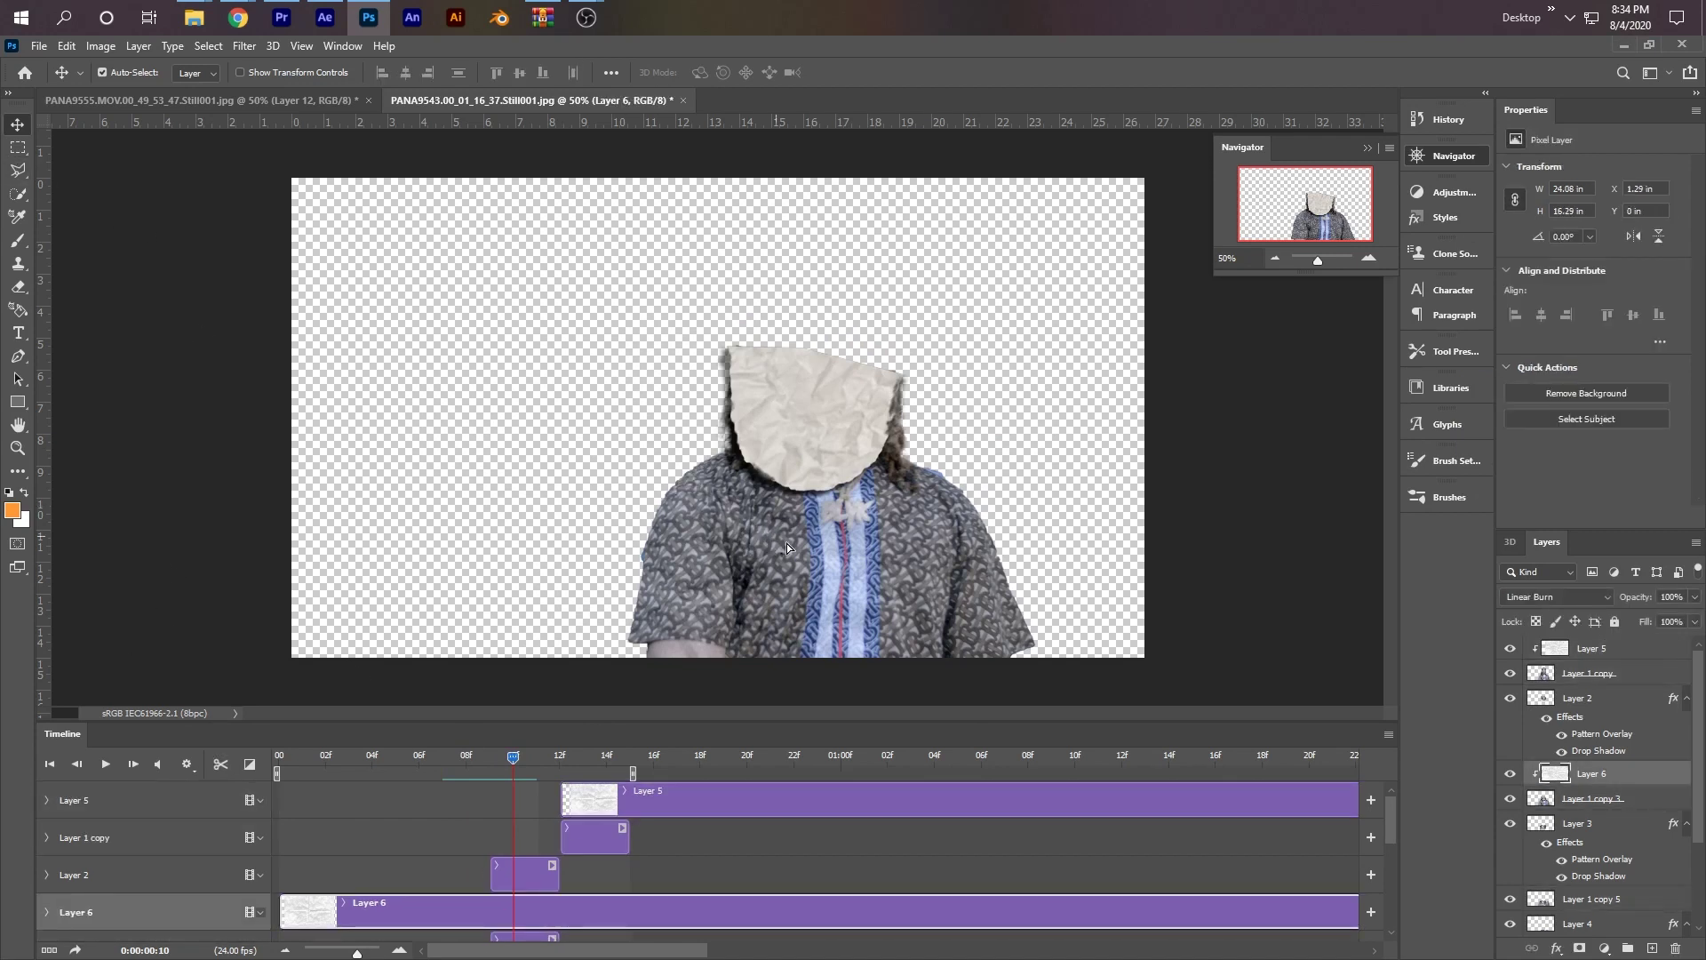
drag(786, 542, 871, 696)
- Go to frame 8, paste another white paper copy between Layer 3 and Layer 1 copy 5, and clip it to Layer 1 copy 5
drag(521, 758, 466, 760)
scroll(514, 800, down, 3)
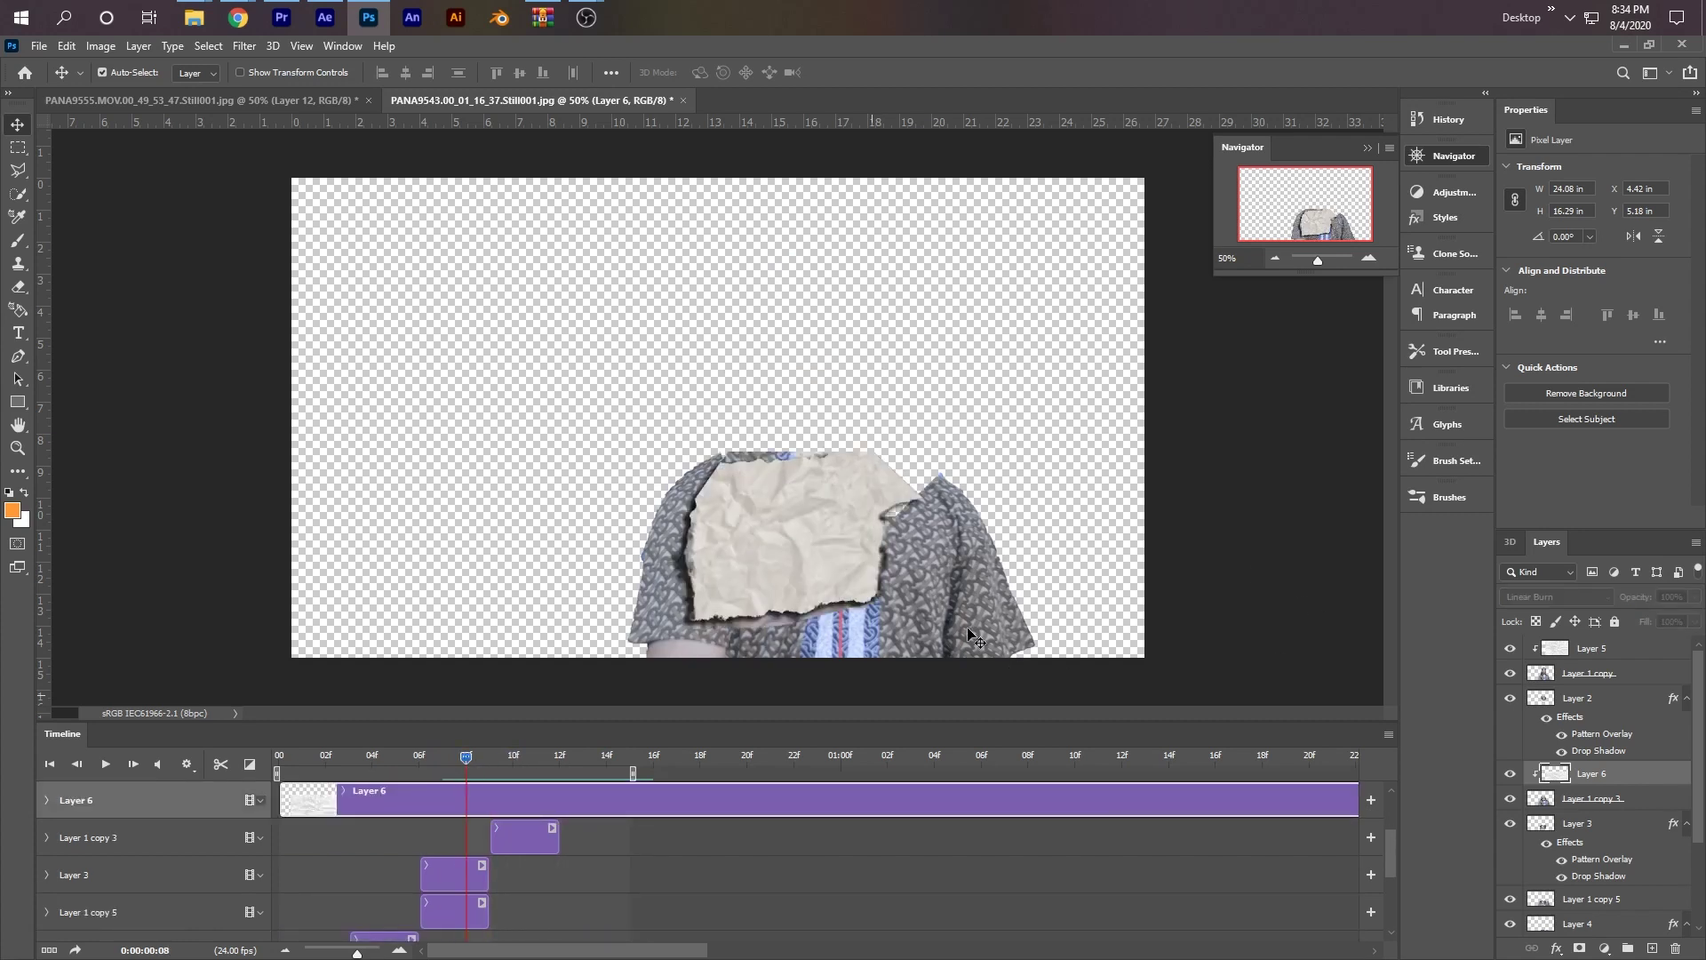
key(ctrl+v)
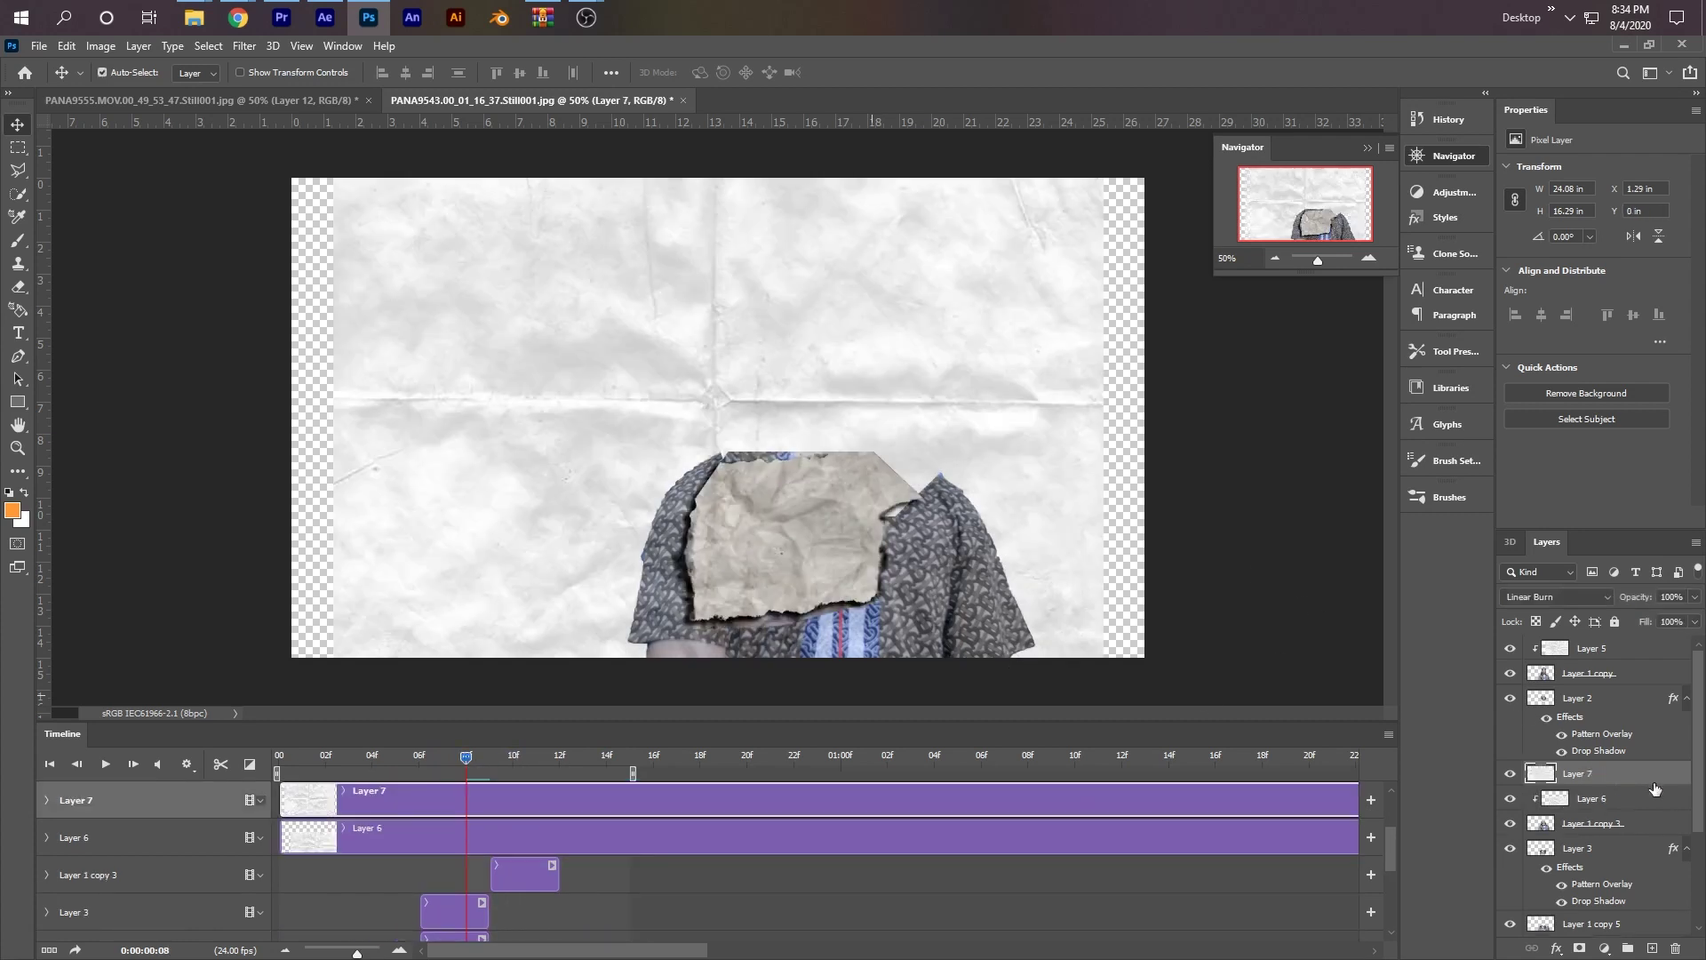
drag(1639, 781, 1612, 891)
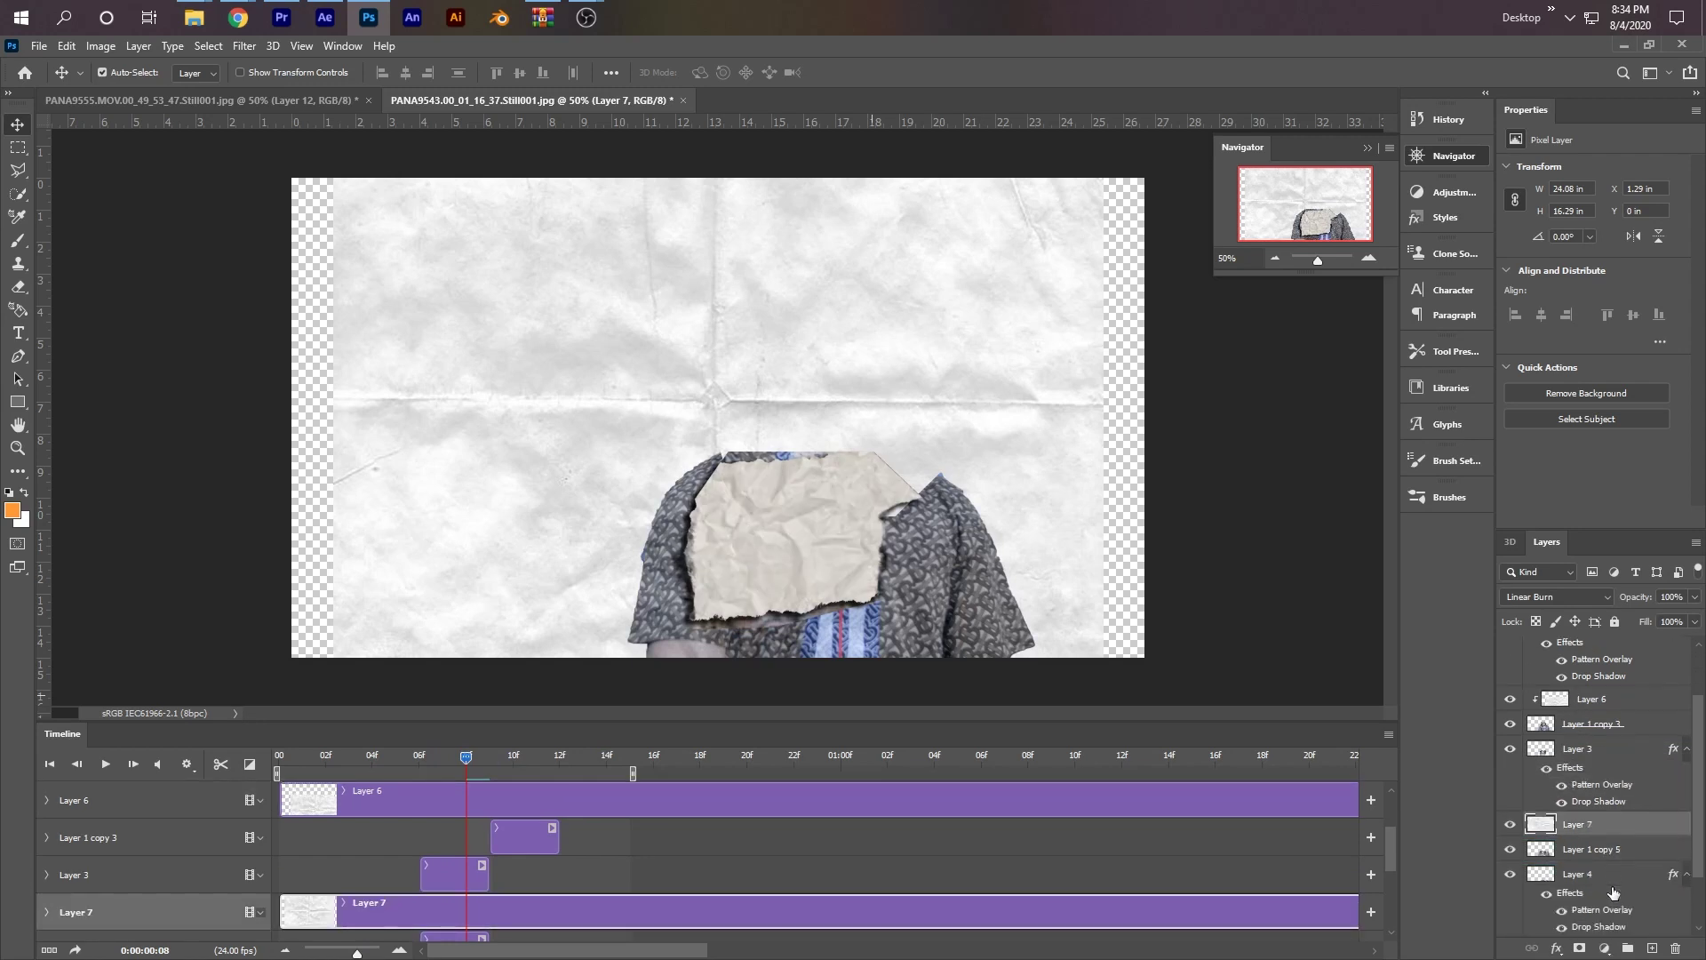
right_click(1640, 832)
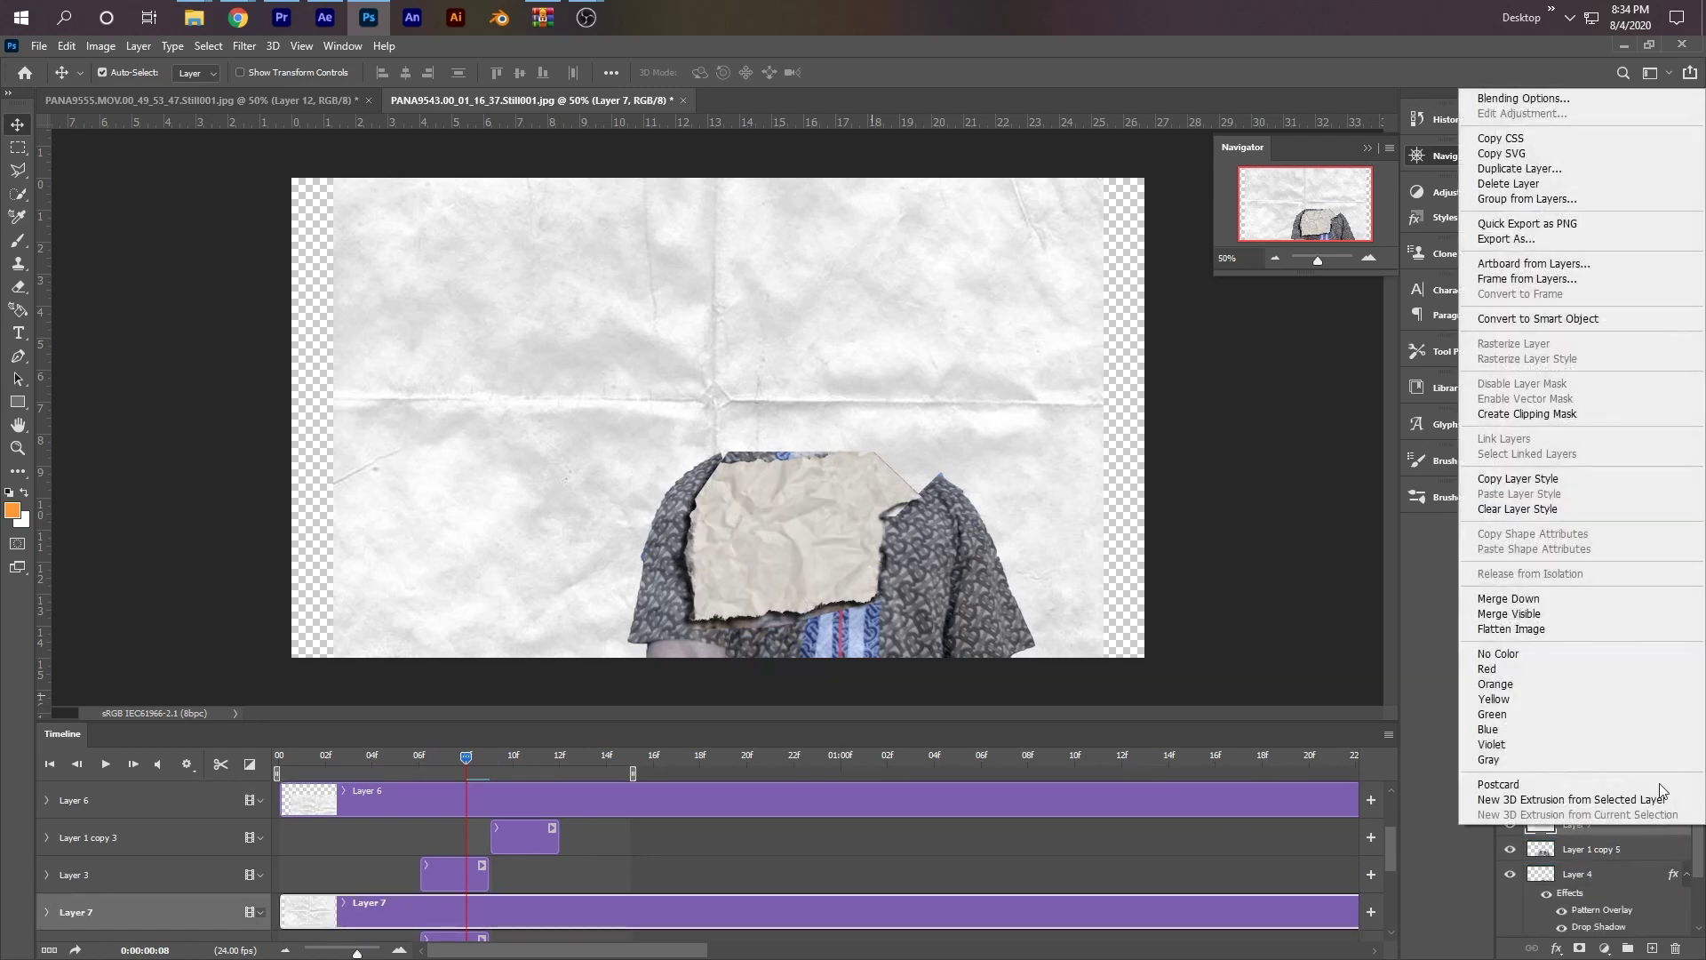
click(1619, 414)
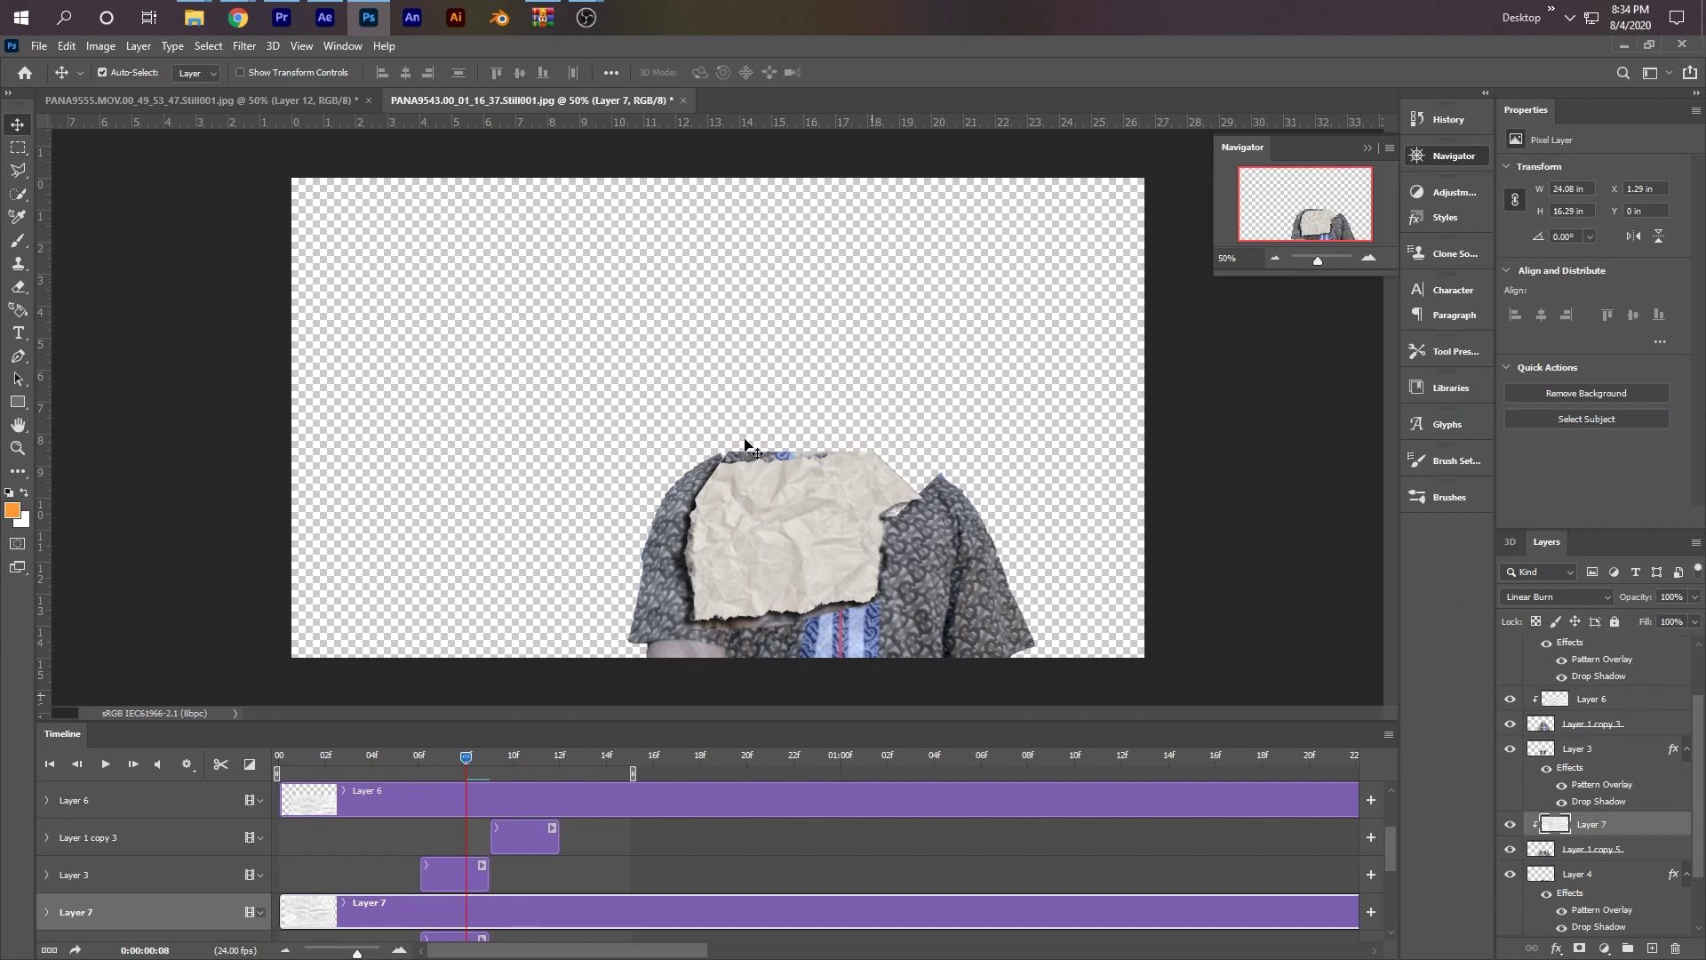
- Move Layer 7's paper texture to about X 6.43 in, Y 5.74 in over the torso
click(654, 875)
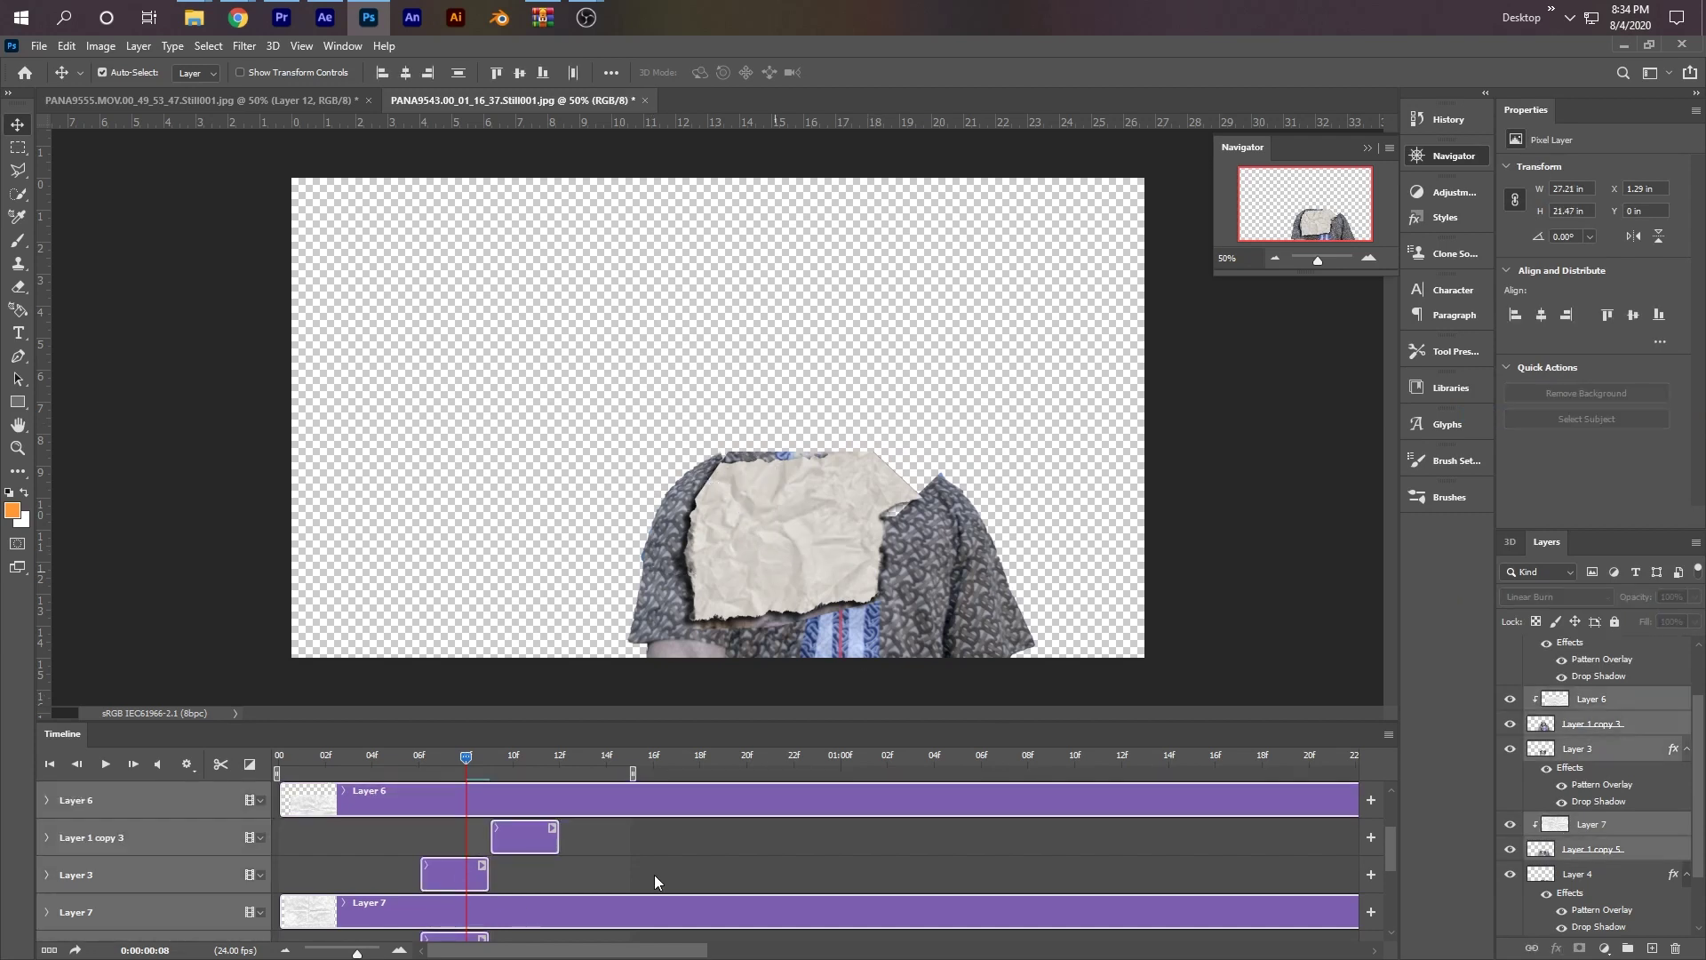
click(540, 908)
drag(662, 491, 845, 695)
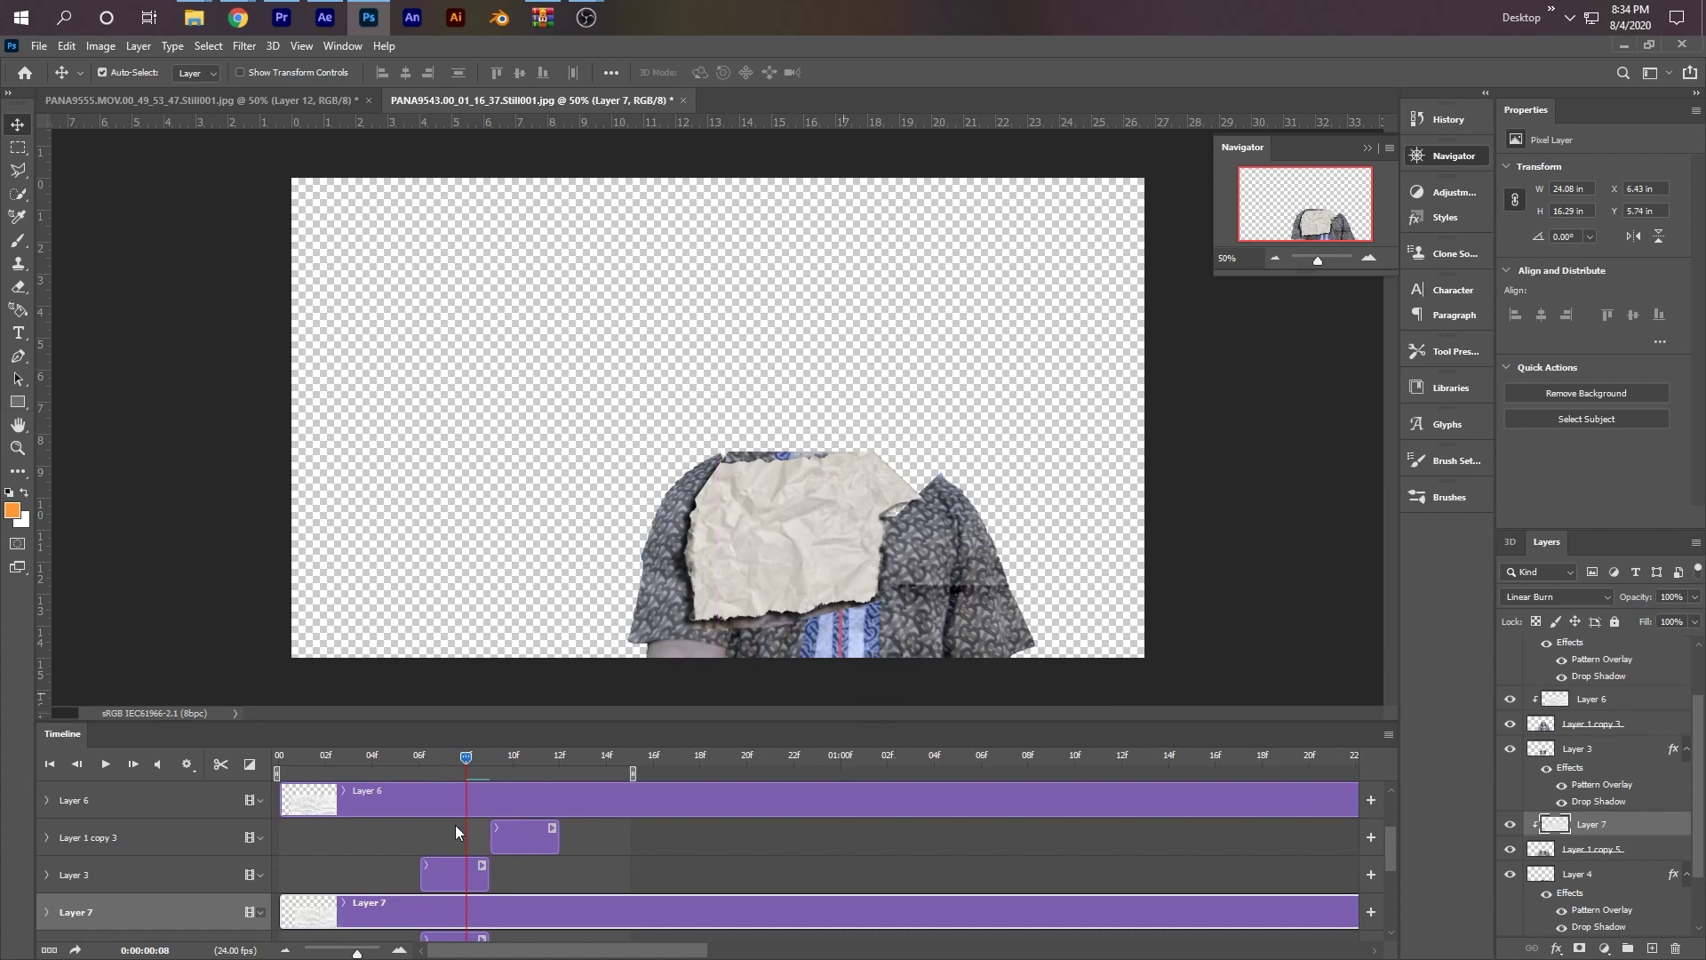
- Paste another white paper copy between Layer 4 and Layer 1 copy 4 and clip it to Layer 1 copy 4
scroll(455, 825, down, 3)
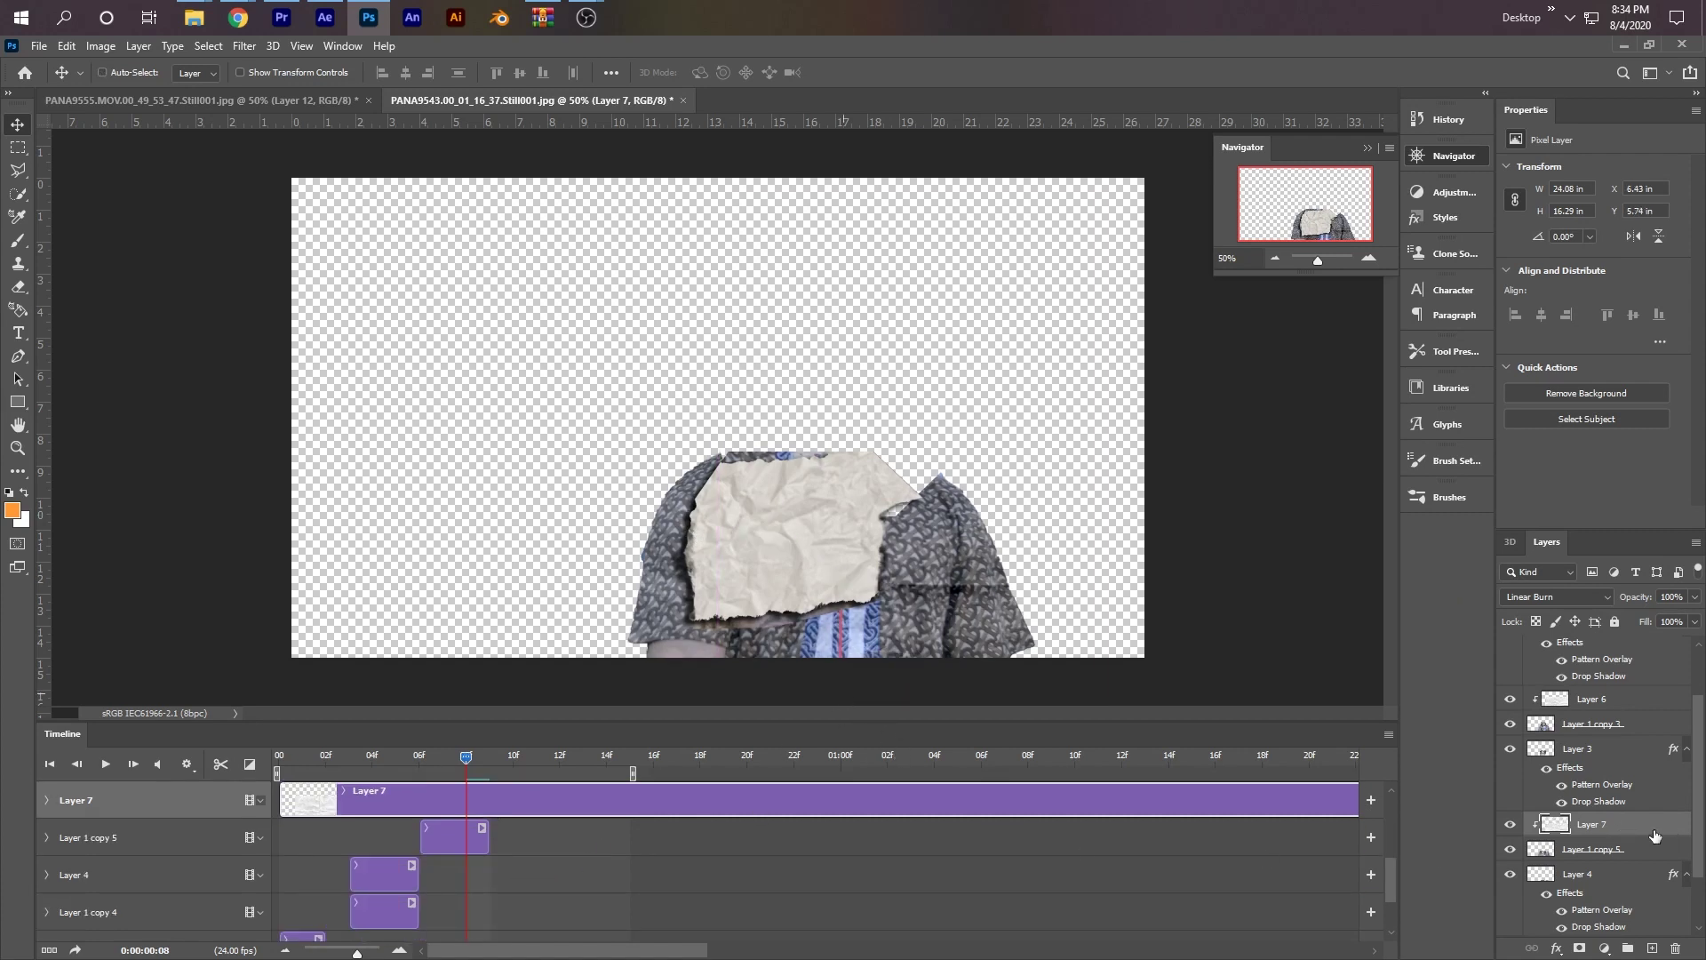
key(ctrl+v)
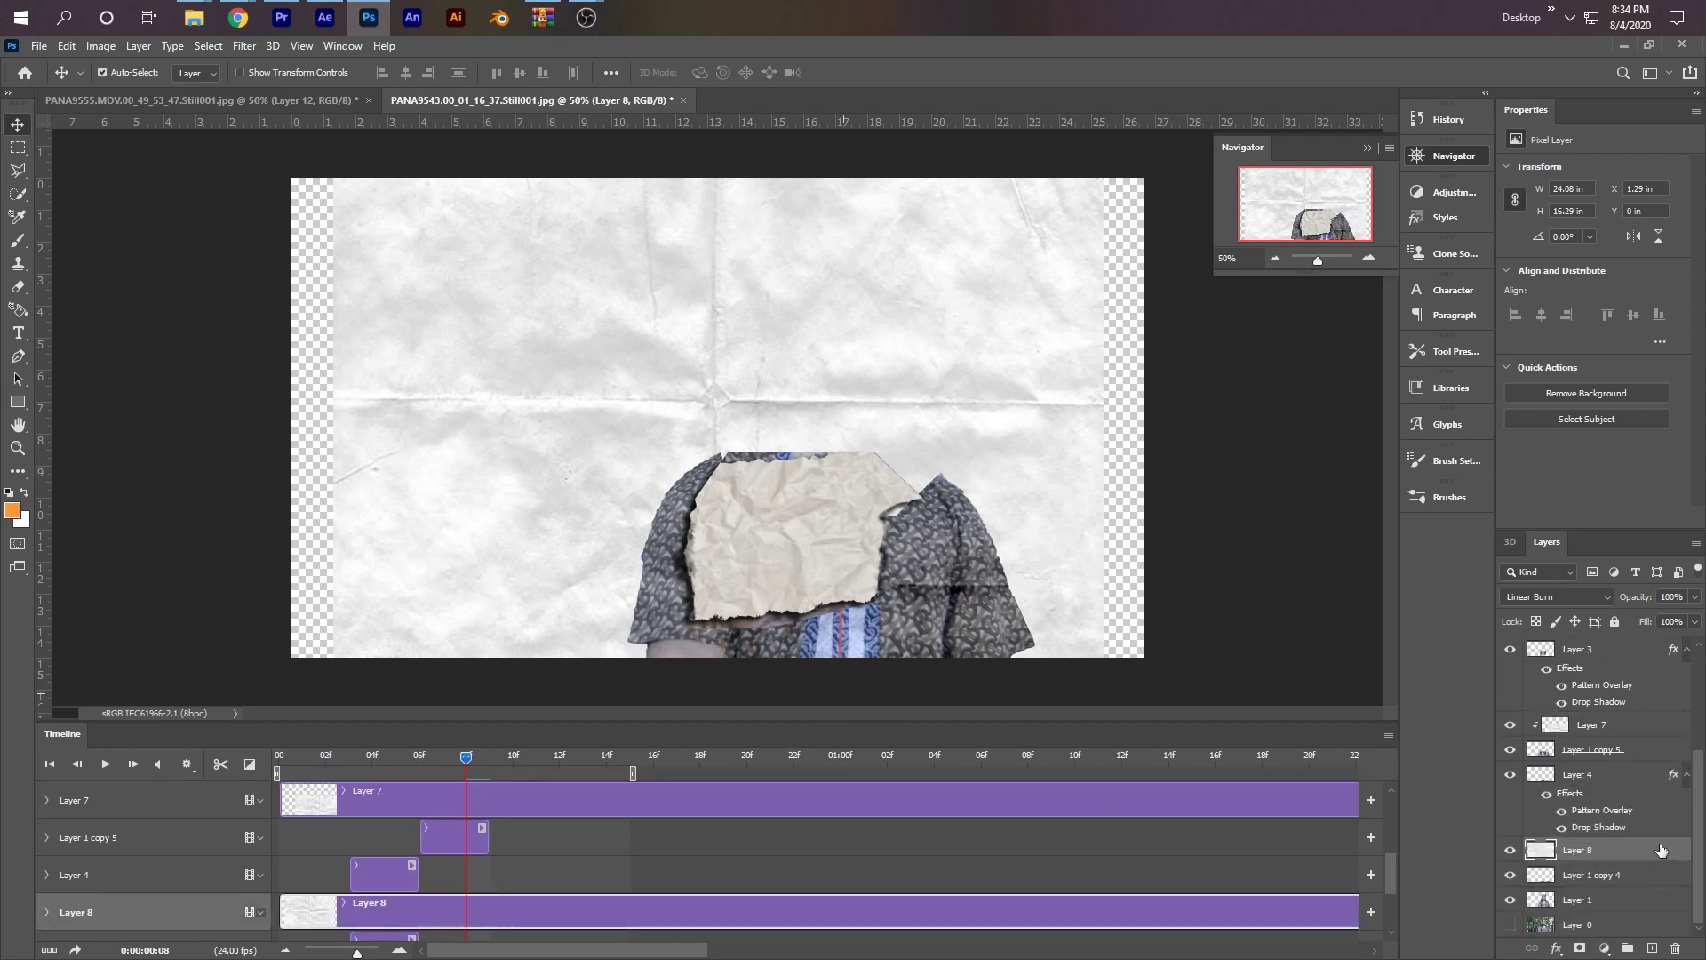
right_click(1661, 850)
click(1591, 433)
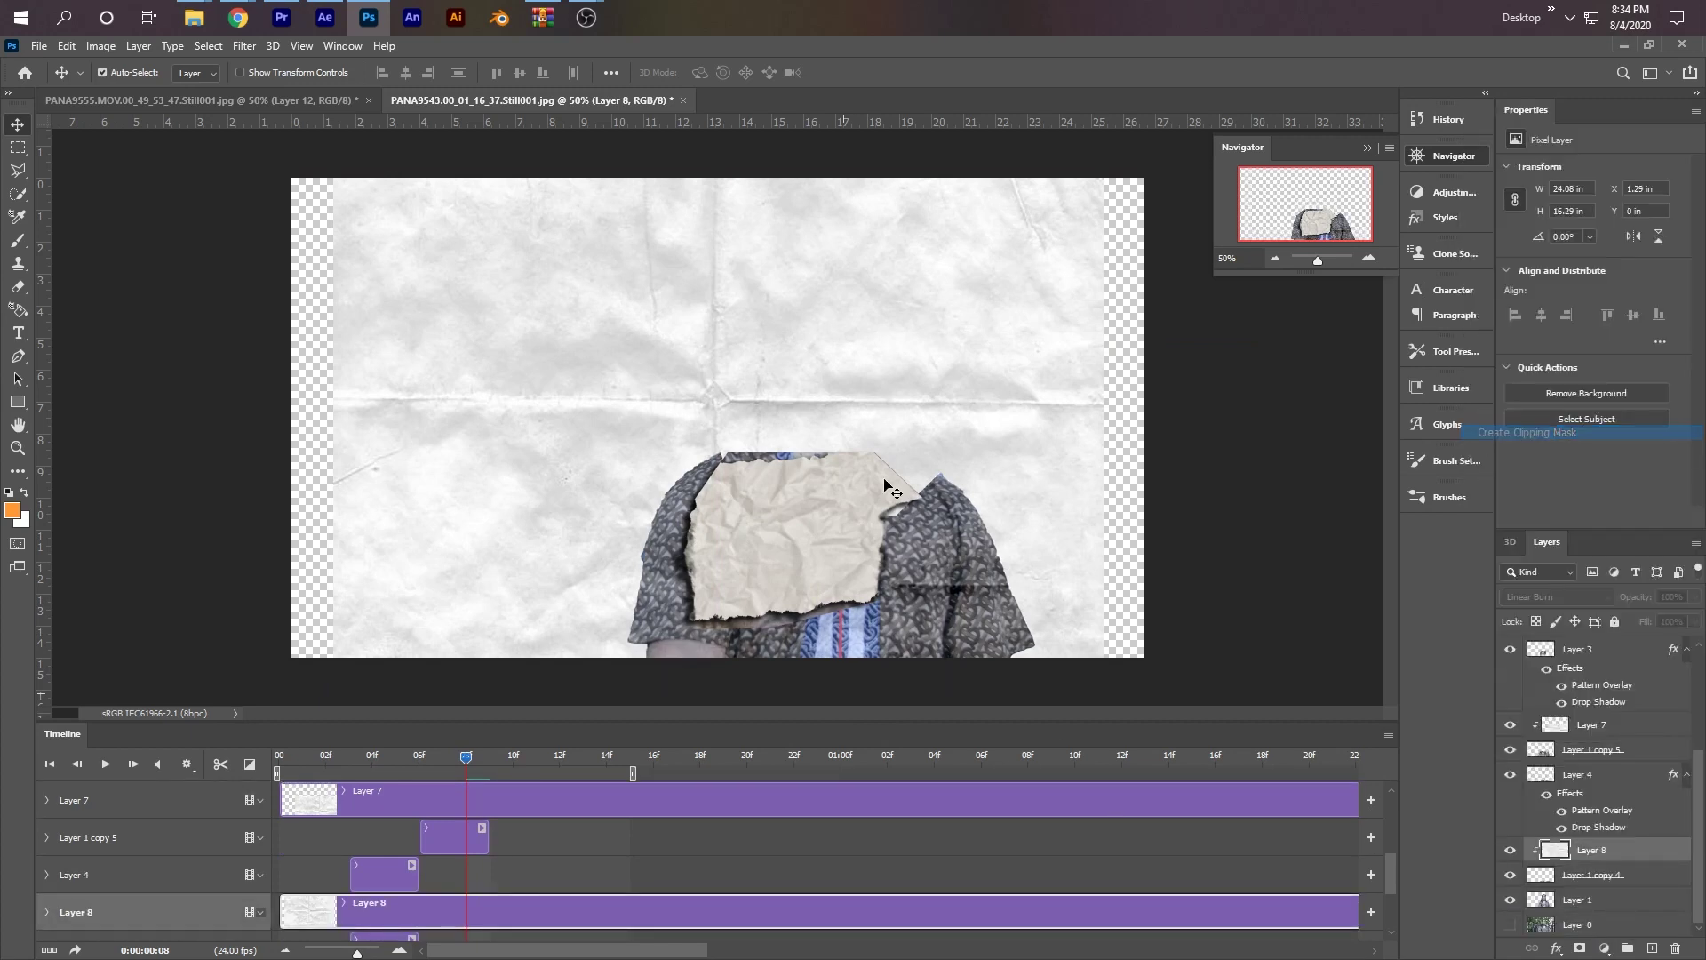
- Shift the clipped paper texture over the torso and go to frame 6
click(479, 904)
drag(725, 526, 648, 522)
drag(370, 771, 428, 743)
click(752, 528)
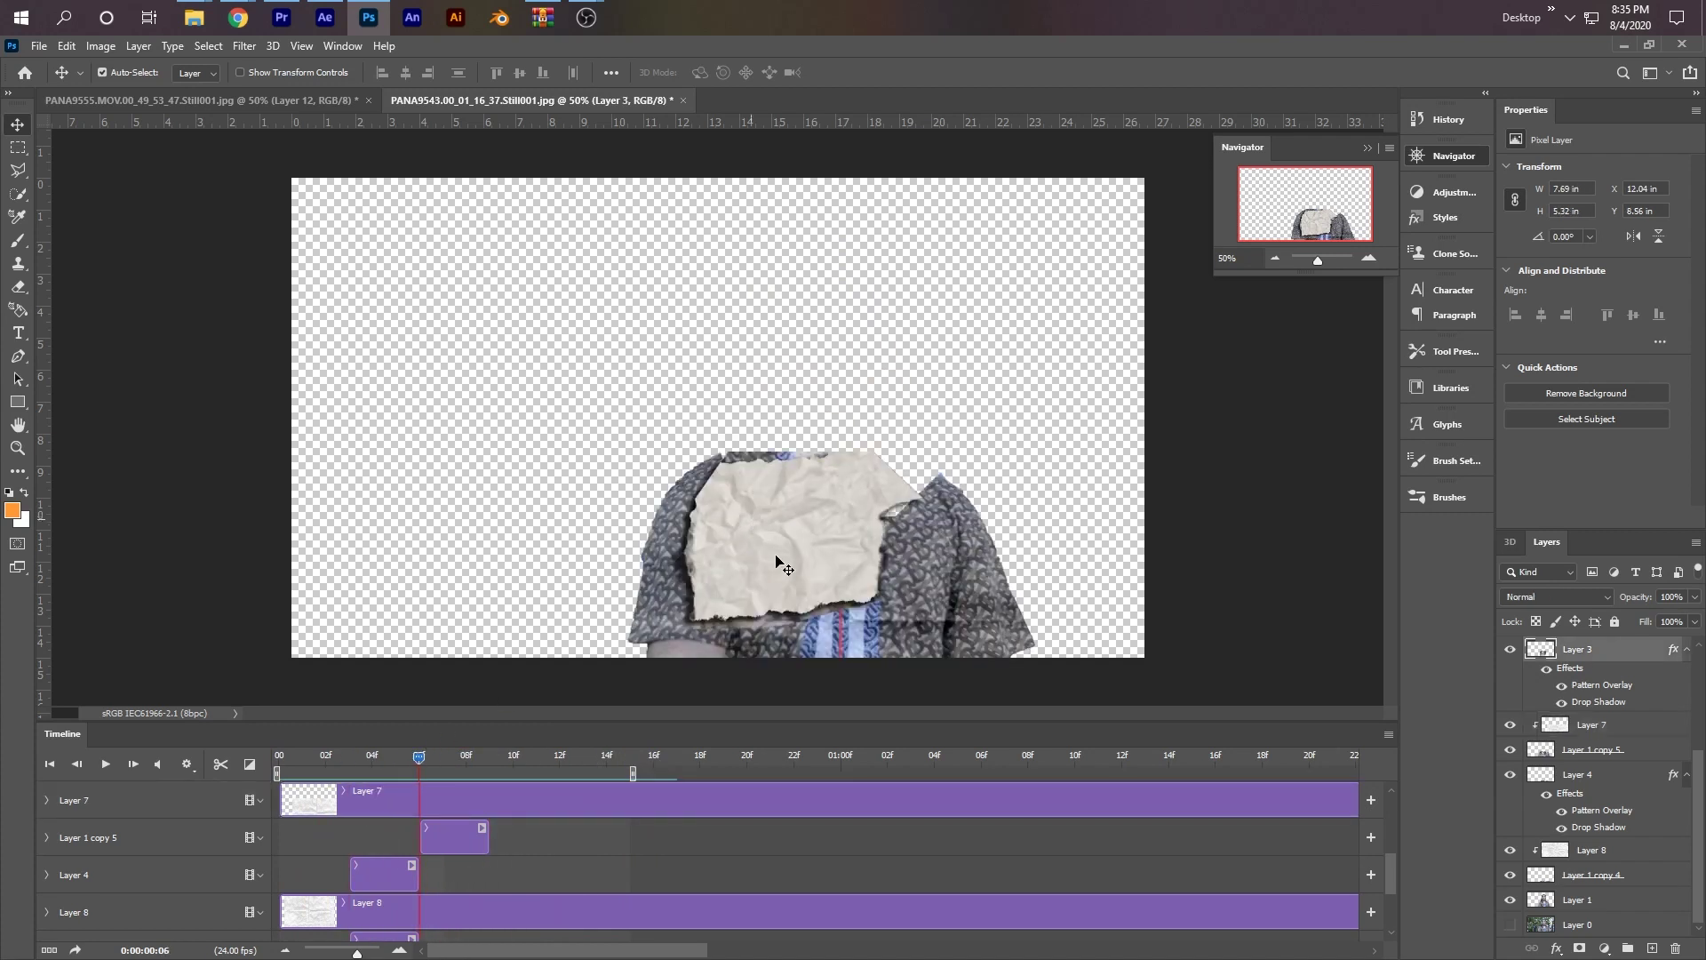
scroll(484, 798, up, 3)
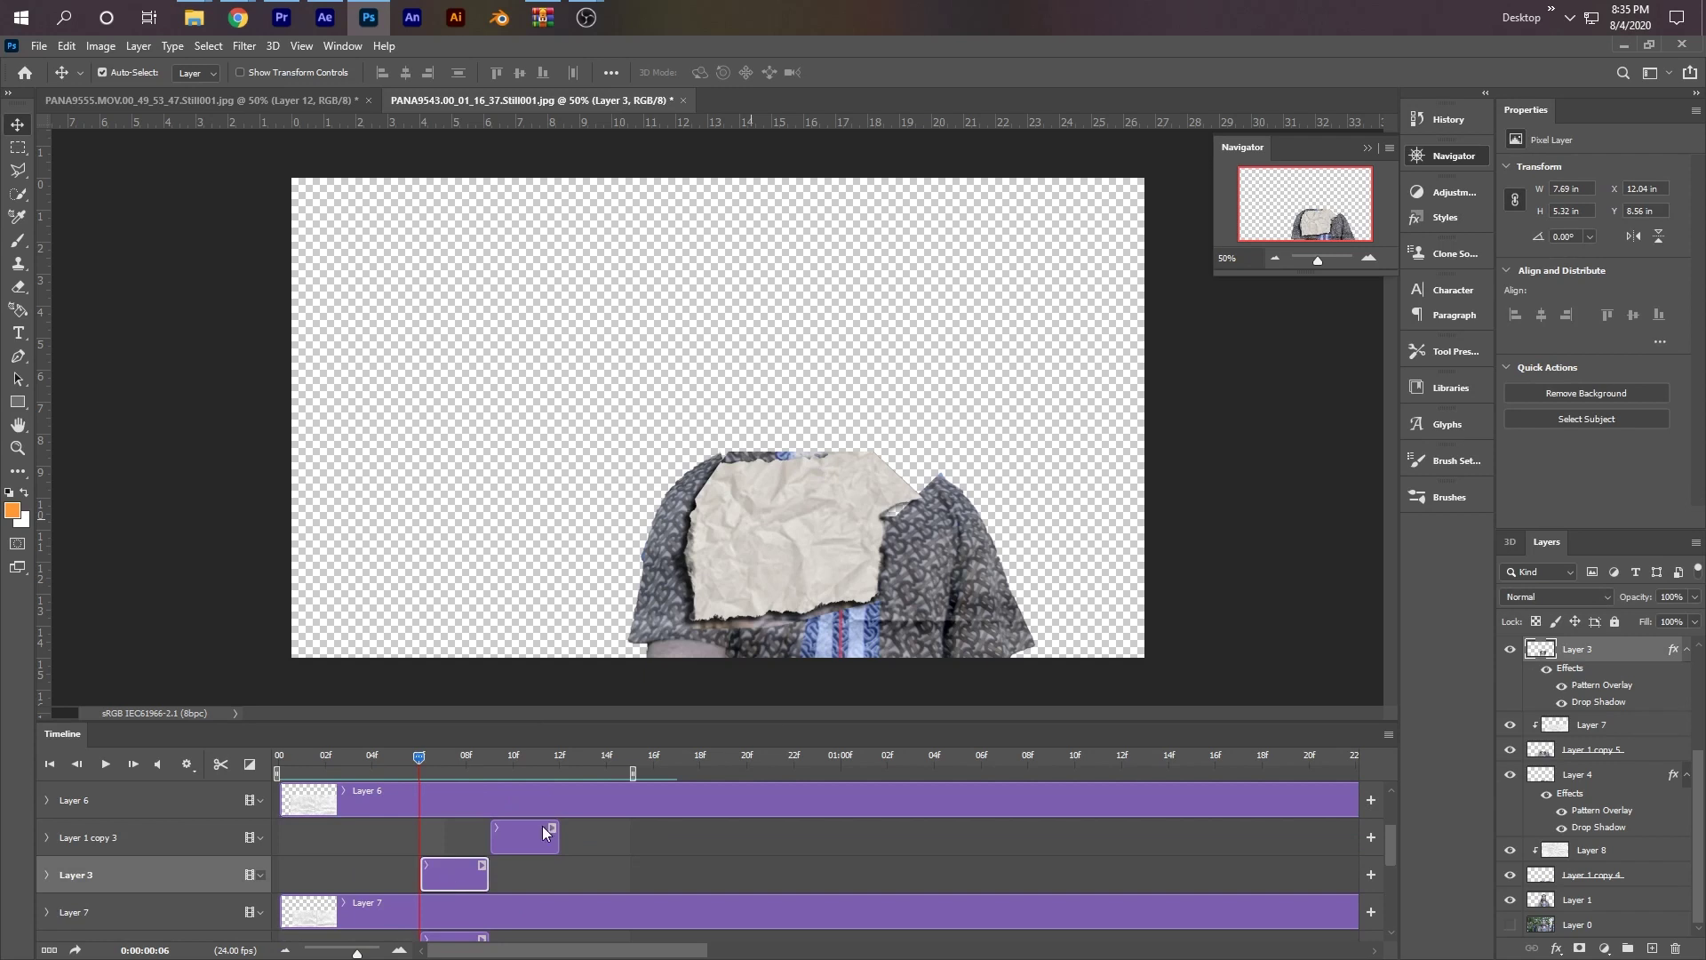
mouse_move(761, 561)
mouse_down()
mouse_move(759, 546)
mouse_move(762, 562)
mouse_up()
click(767, 622)
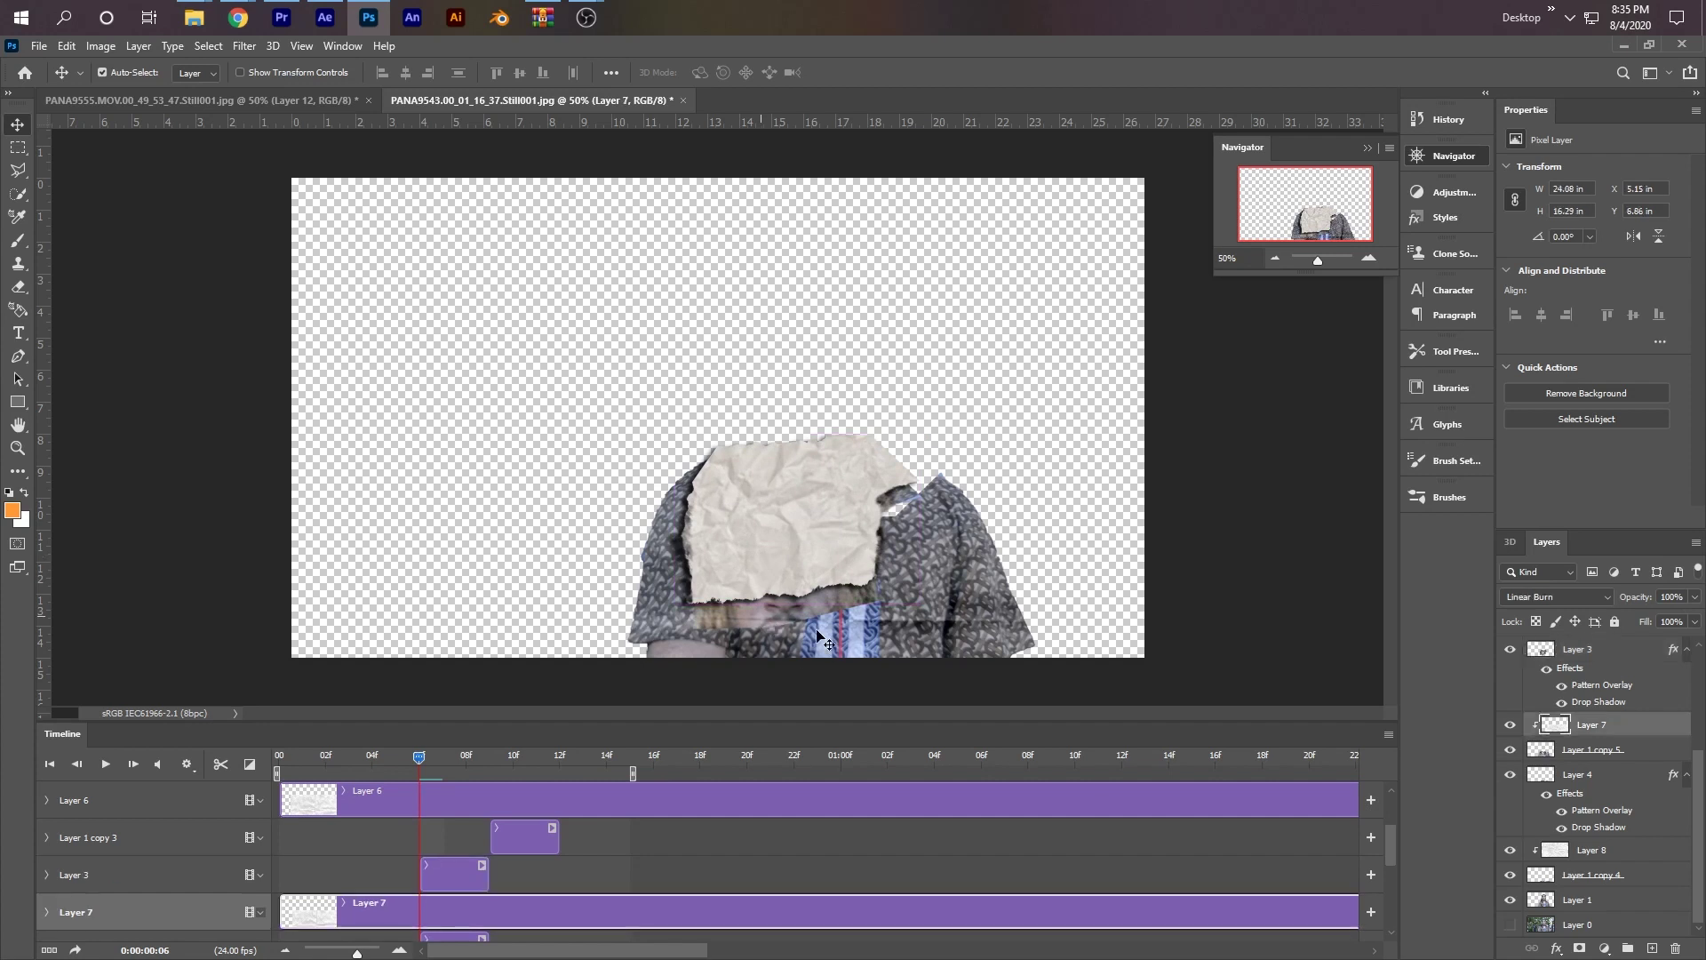
key(ctrl+t)
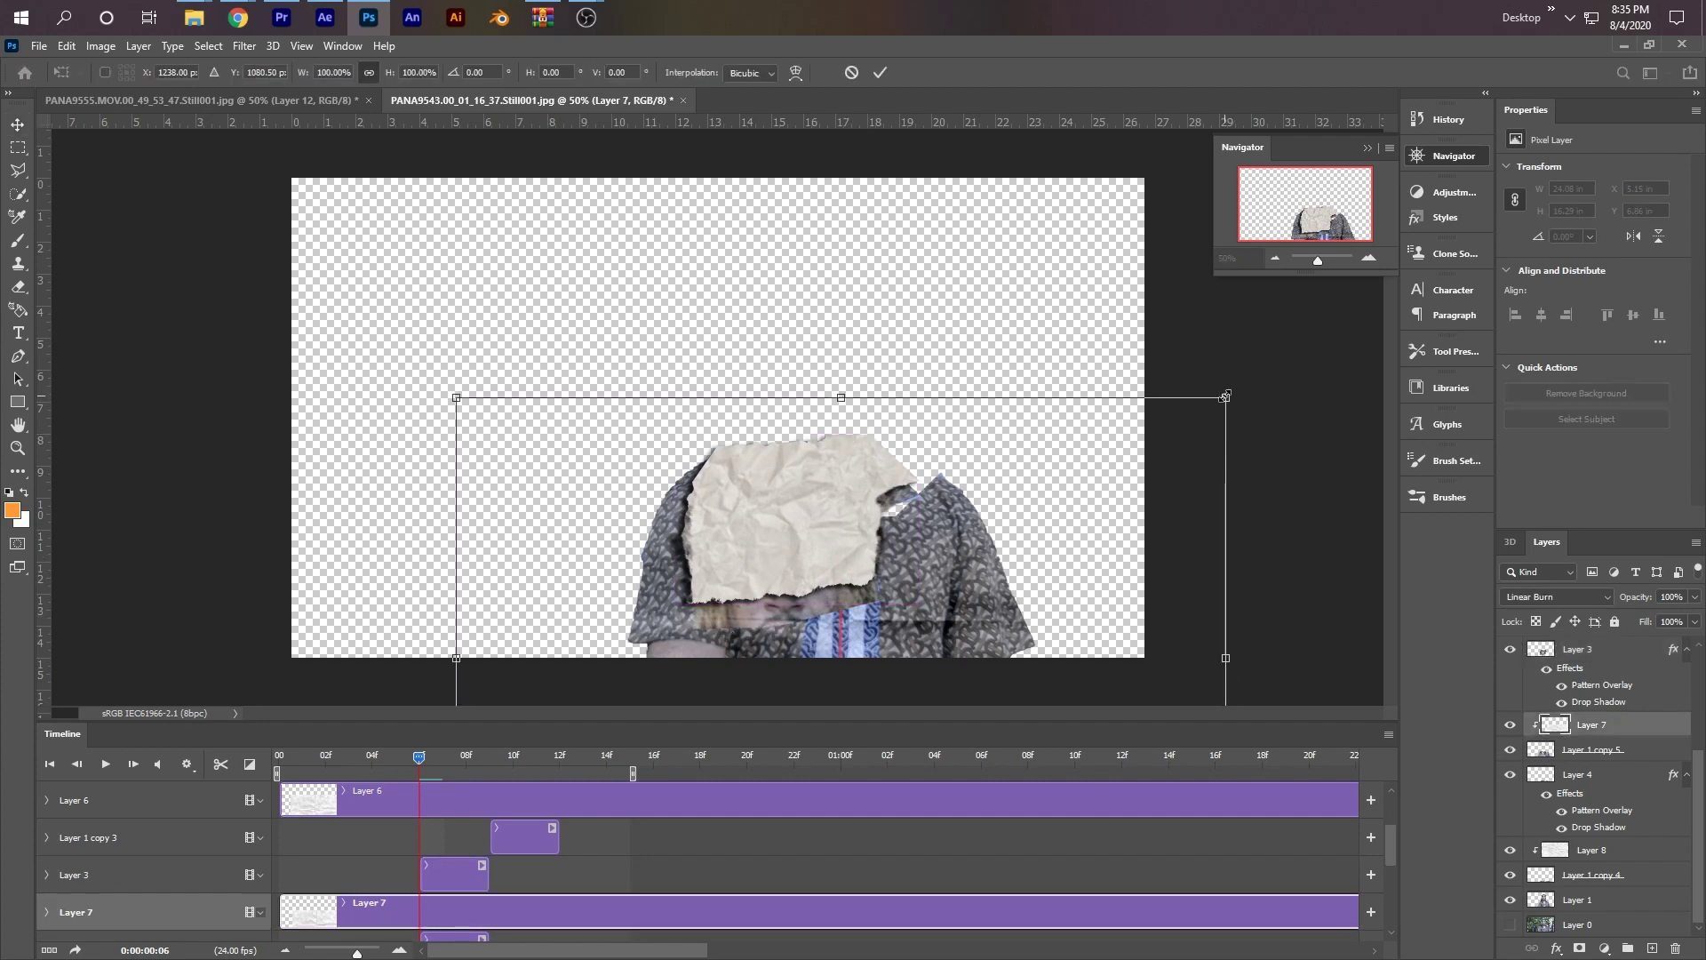
mouse_move(1225, 397)
mouse_down()
mouse_move(1267, 370)
mouse_move(1230, 394)
mouse_up()
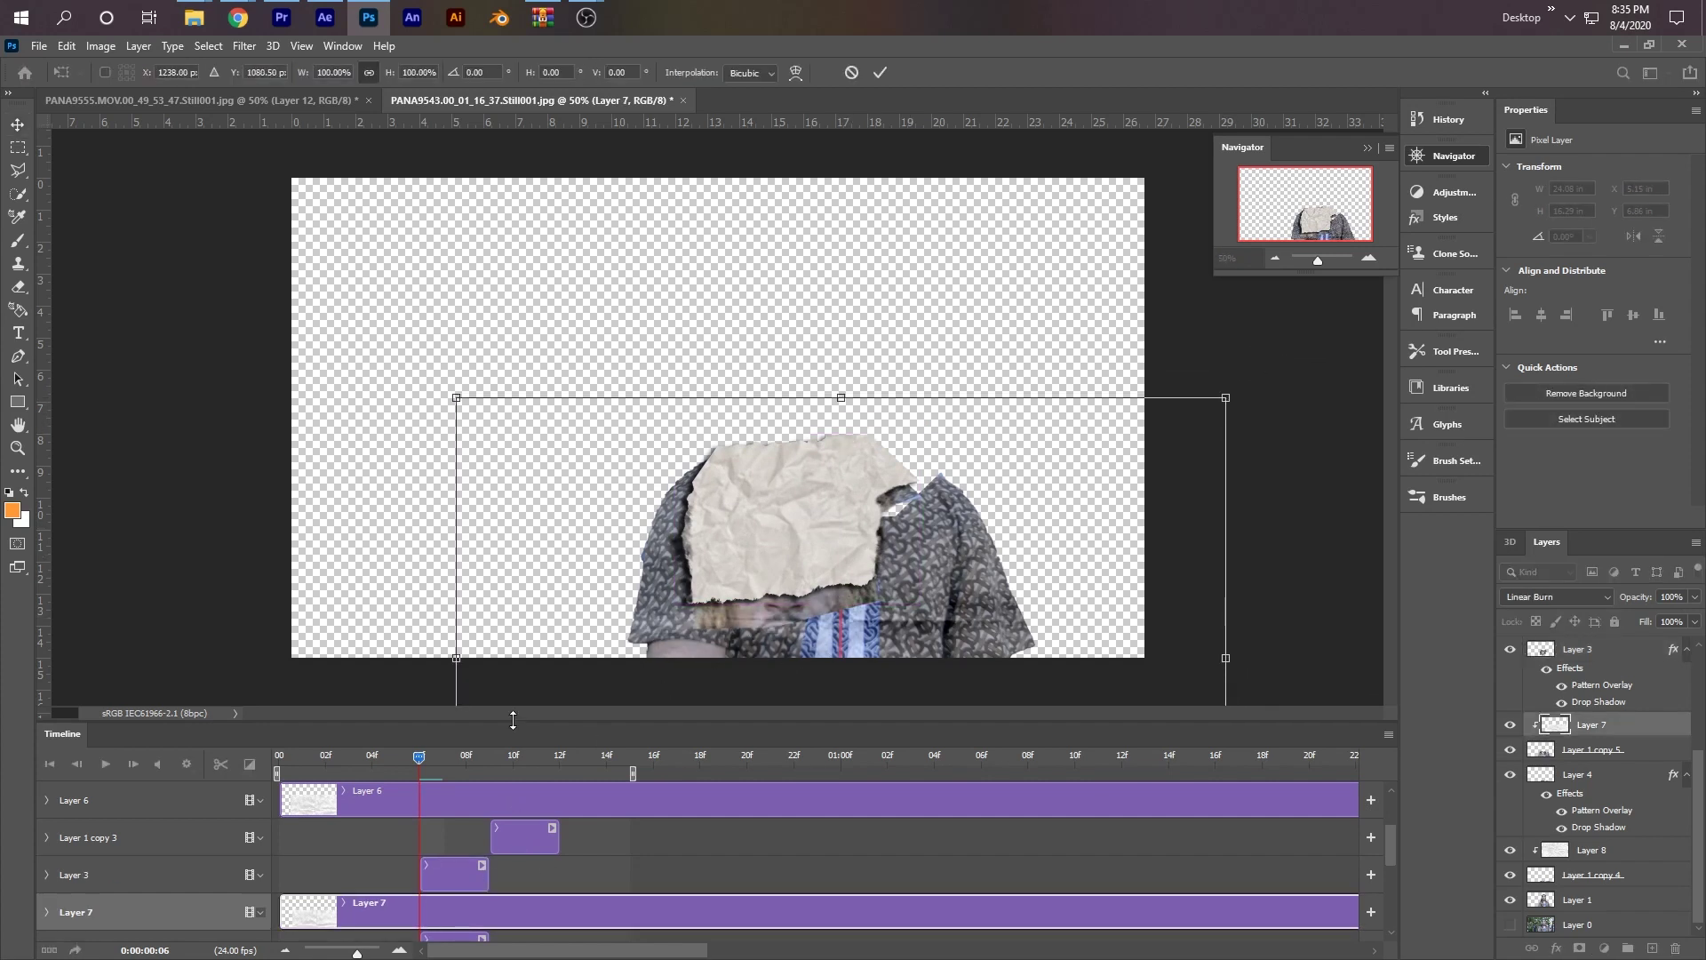
key(Return)
- Scale Layer 3's torn paper piece to about 117.32% and position it over the chest below the shirt's upper edge
click(440, 871)
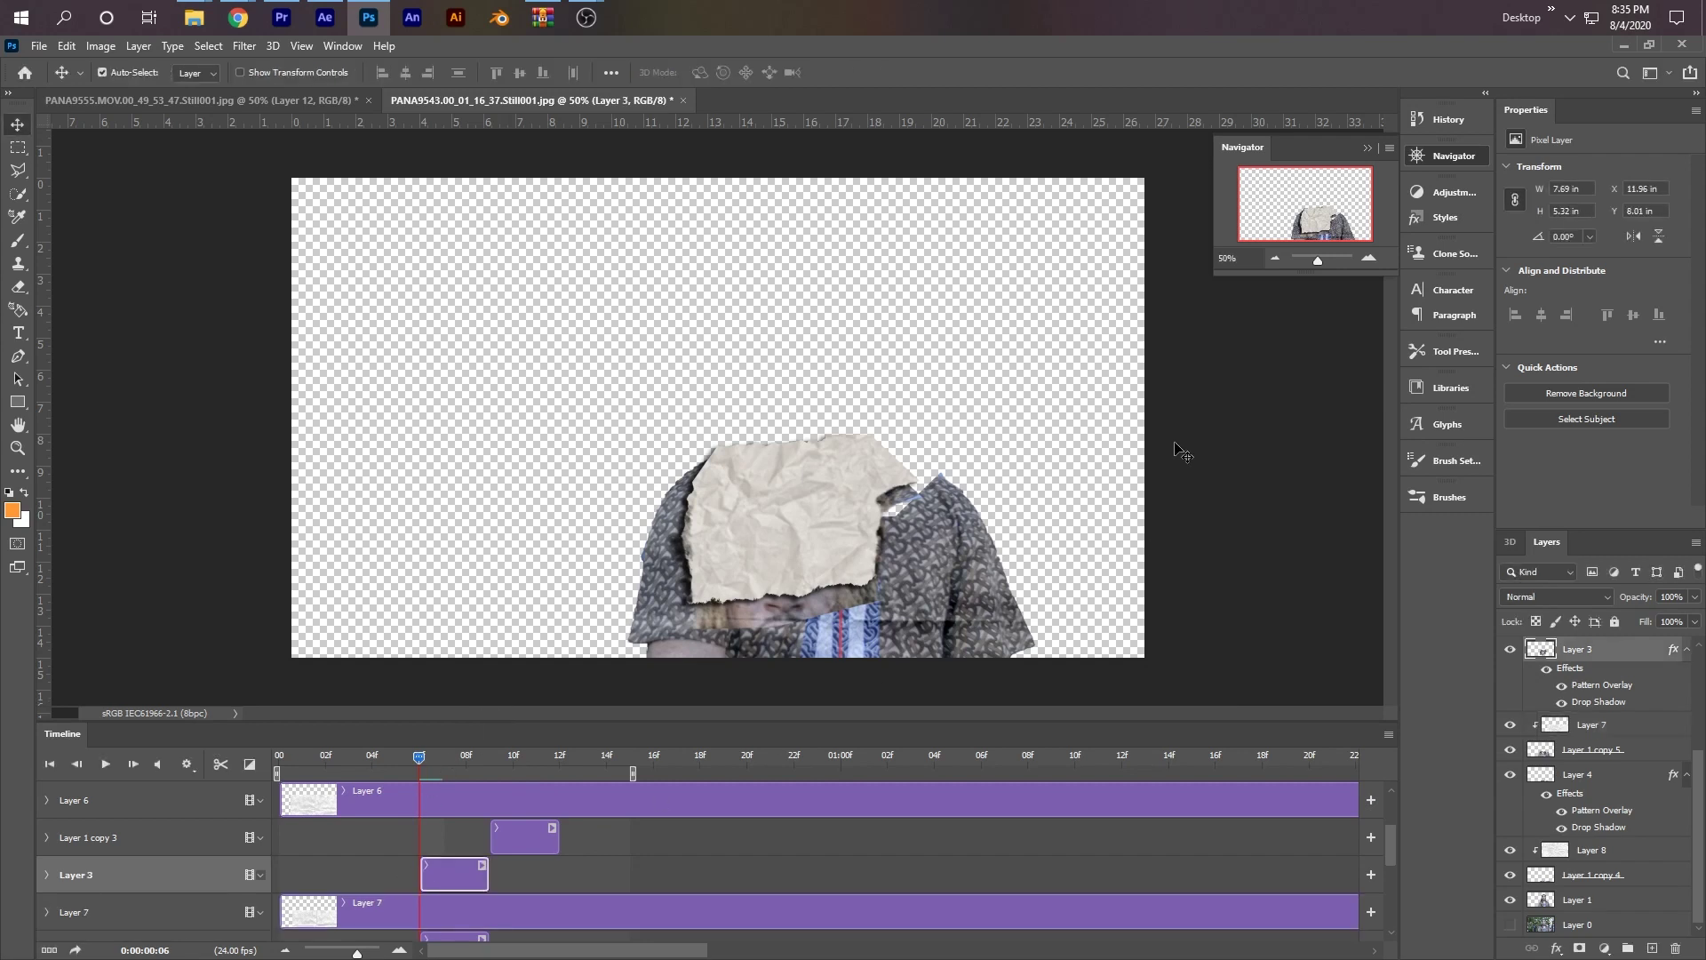
key(ctrl+t)
drag(924, 430, 960, 407)
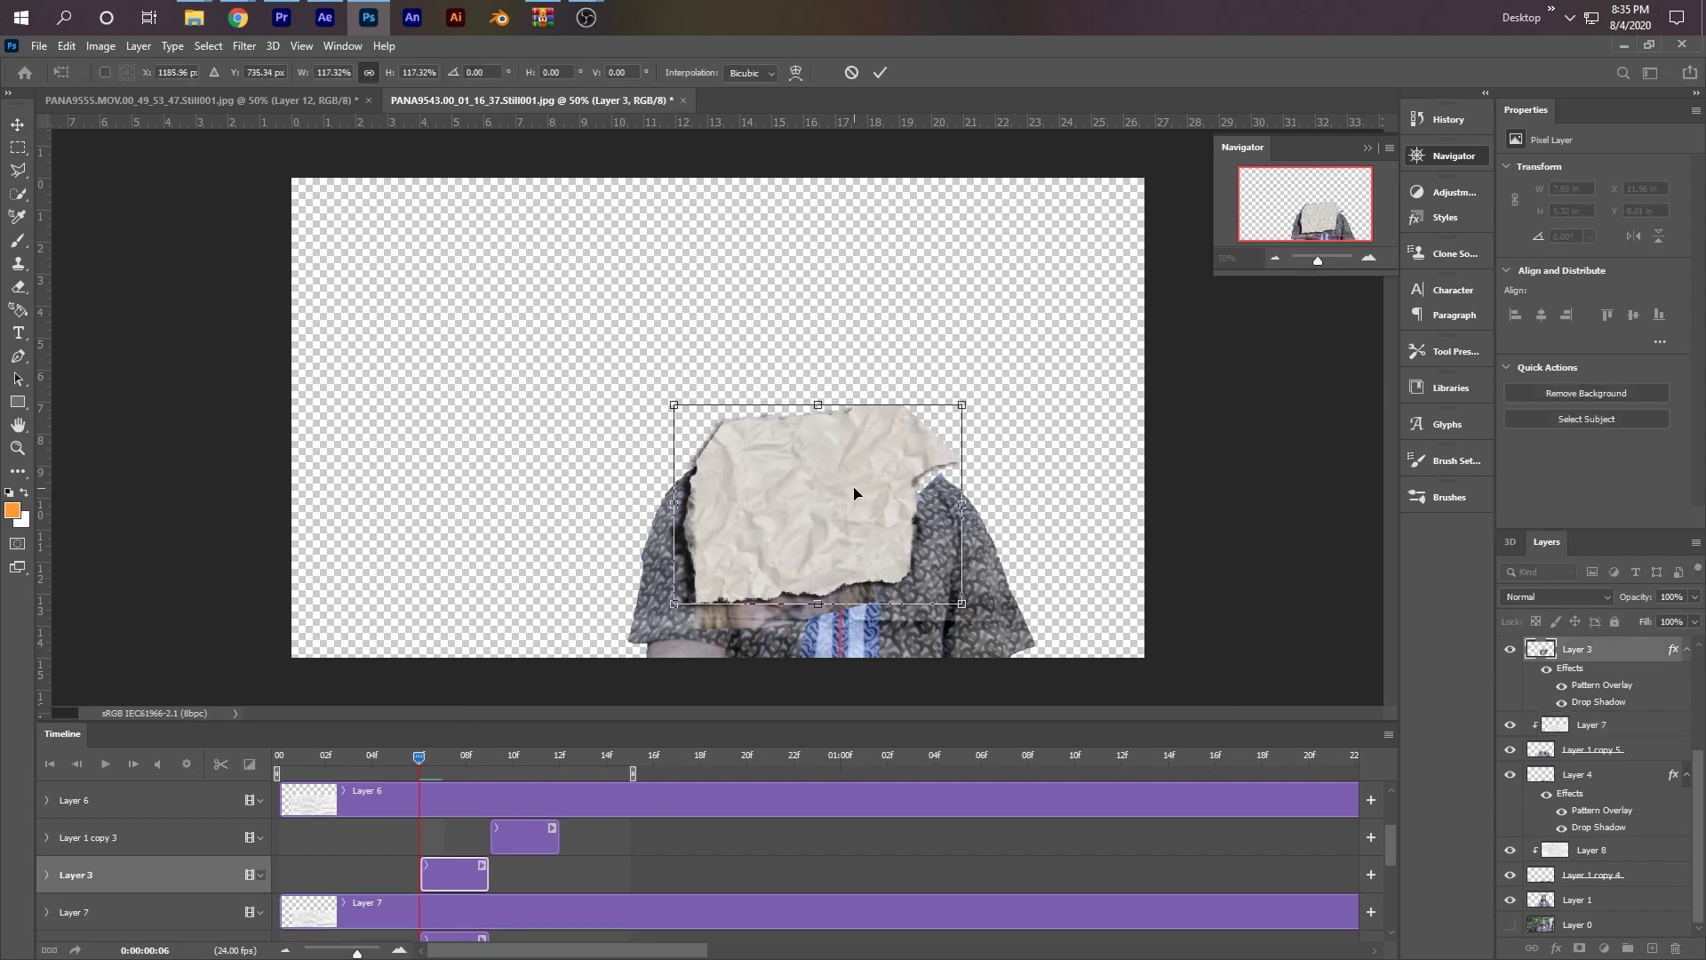
drag(856, 488, 844, 522)
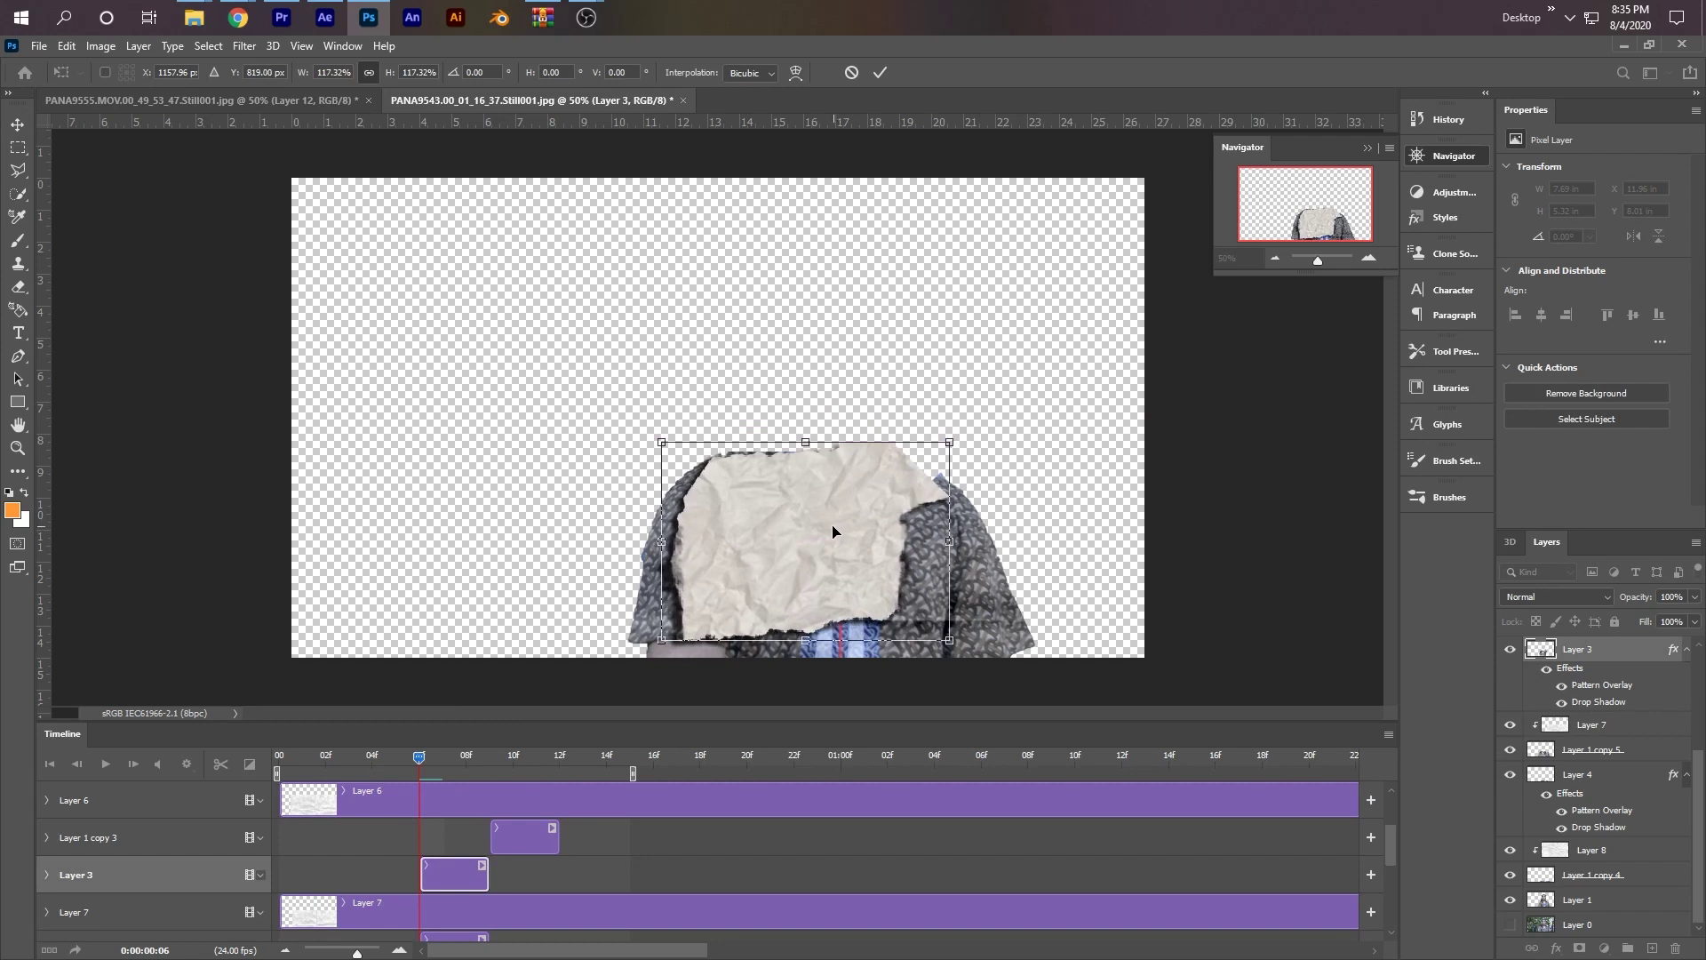
key(Return)
- Delete Layer 1, whose clip sits at the very start of the timeline
drag(430, 759, 325, 787)
scroll(338, 897, down, 3)
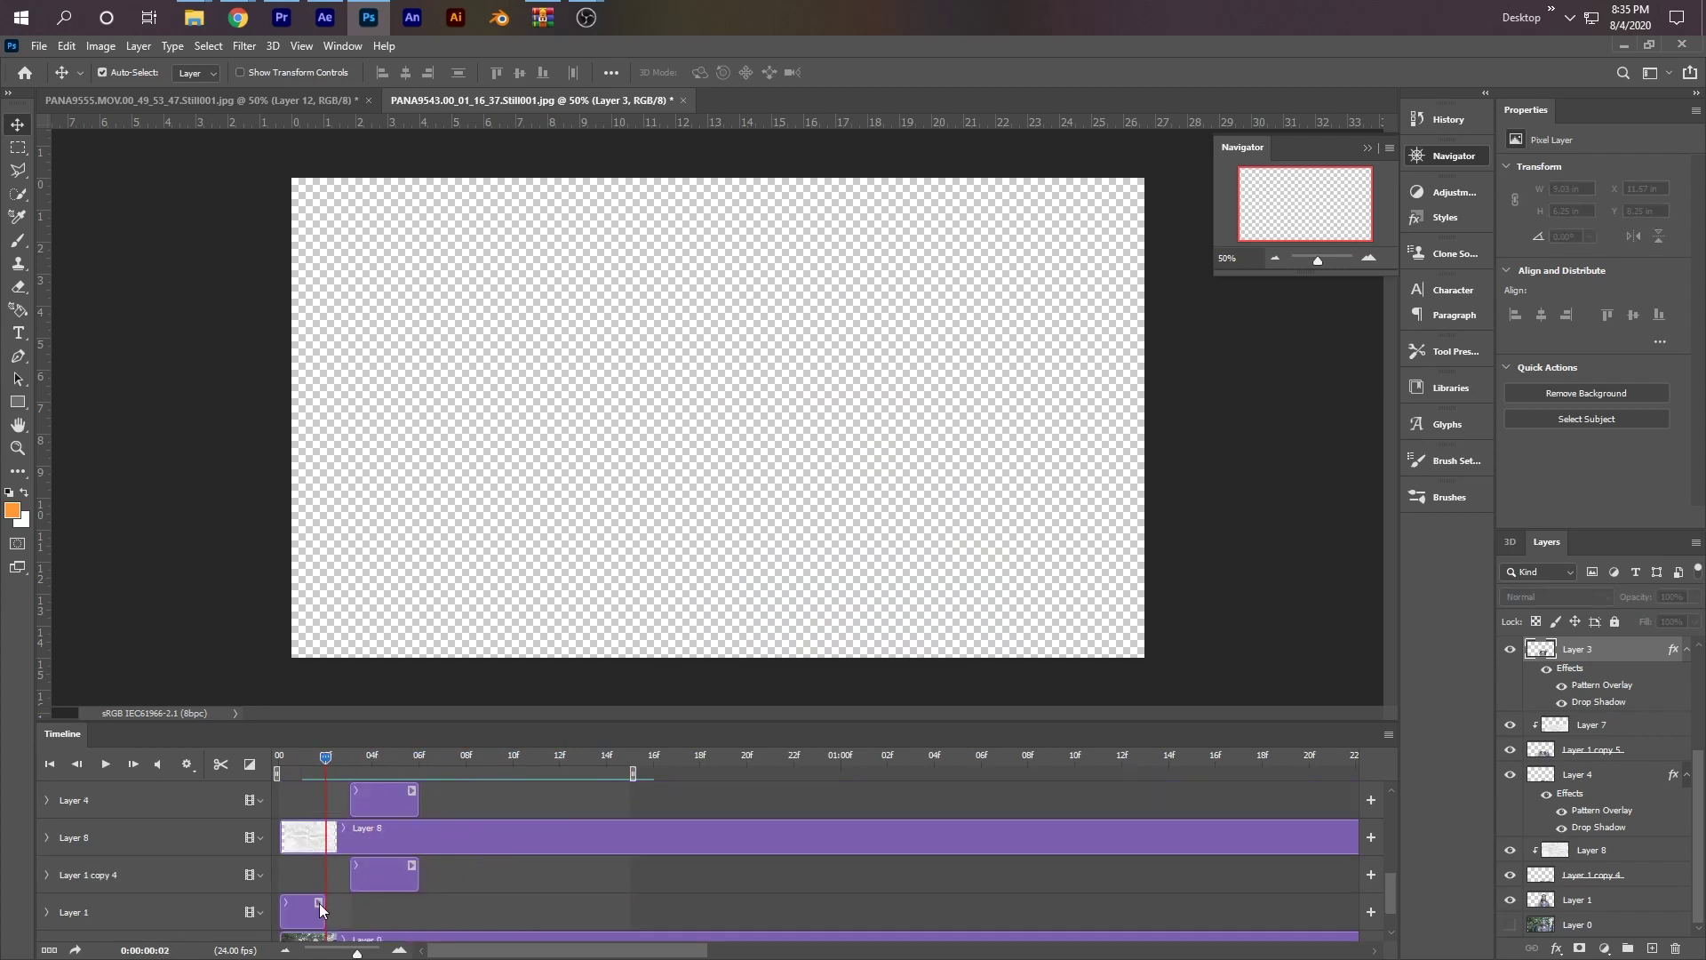
click(318, 903)
click(302, 917)
key(Delete)
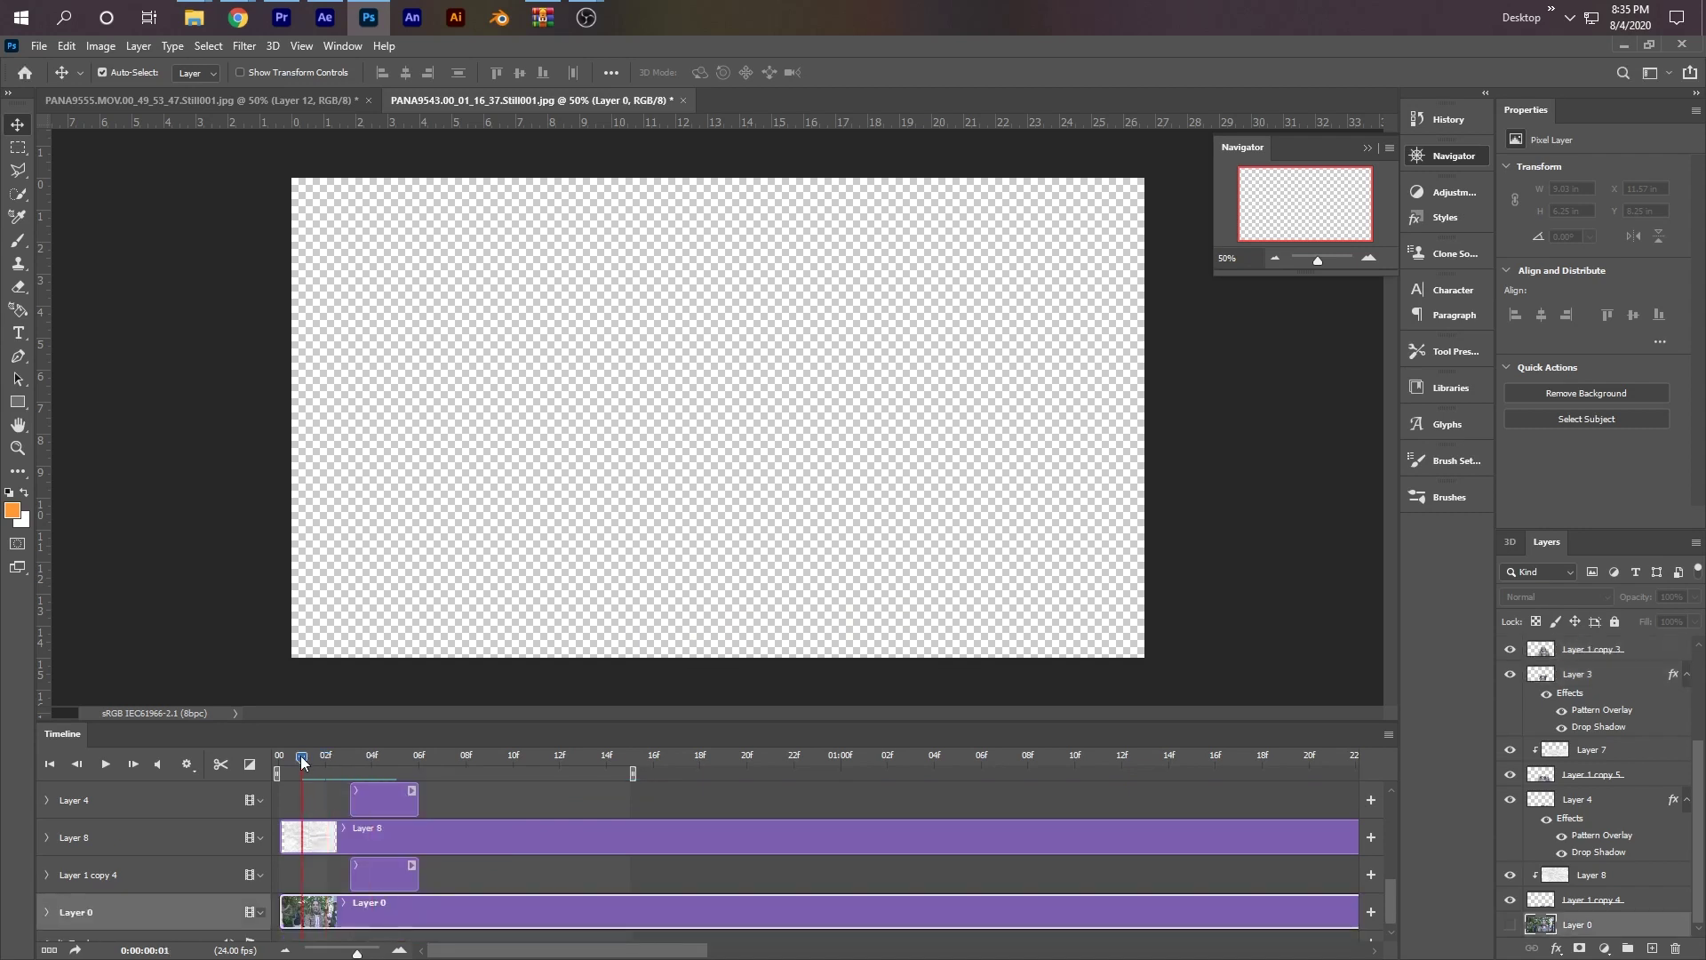
- Check the animation at frame 14 and return the playhead to frame 0
mouse_move(300, 755)
mouse_down()
mouse_move(651, 773)
mouse_move(291, 757)
mouse_move(291, 779)
mouse_up()
scroll(645, 777, up, 3)
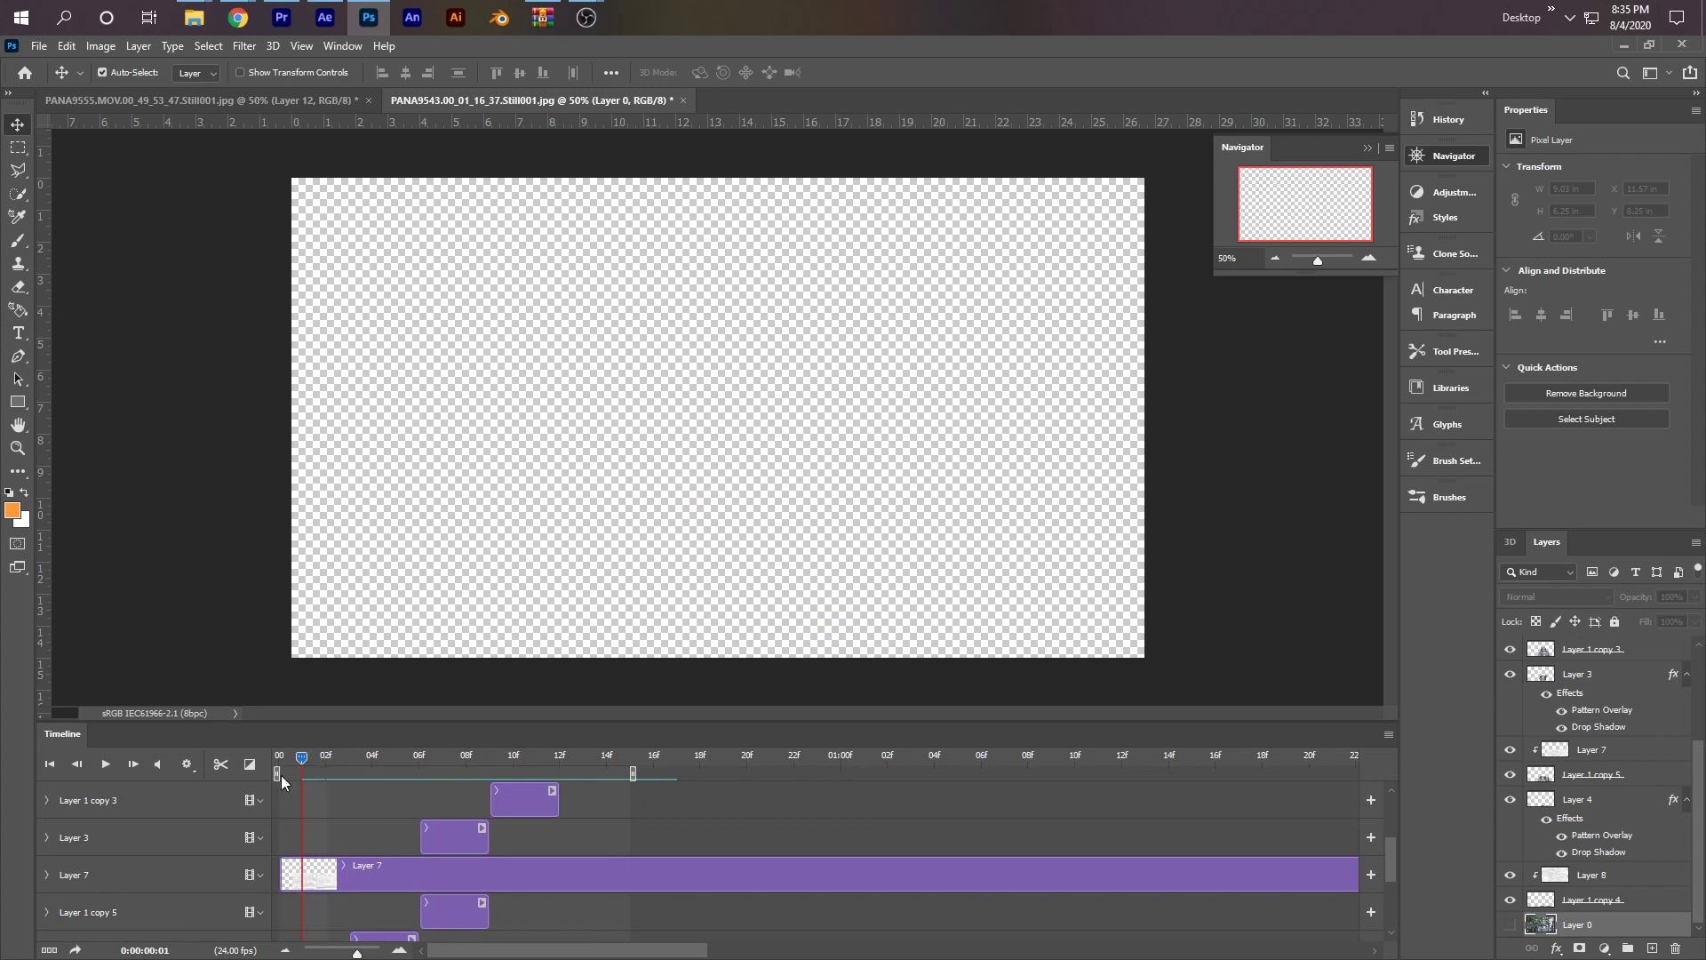
click(607, 760)
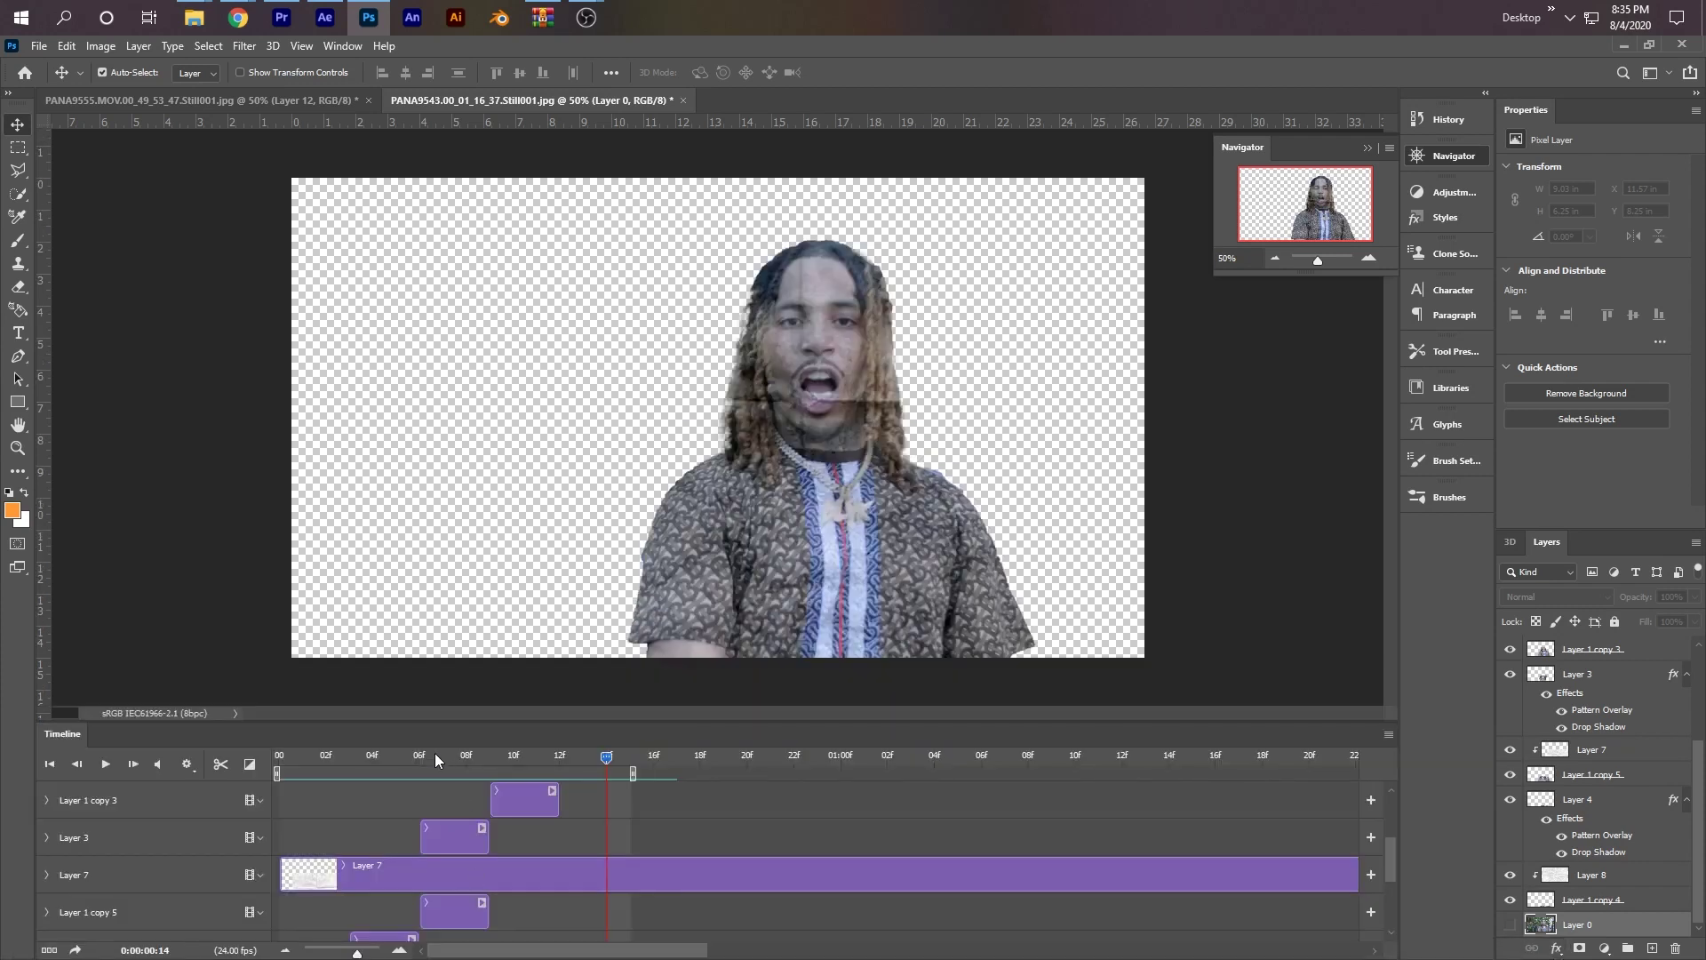
drag(435, 756, 295, 764)
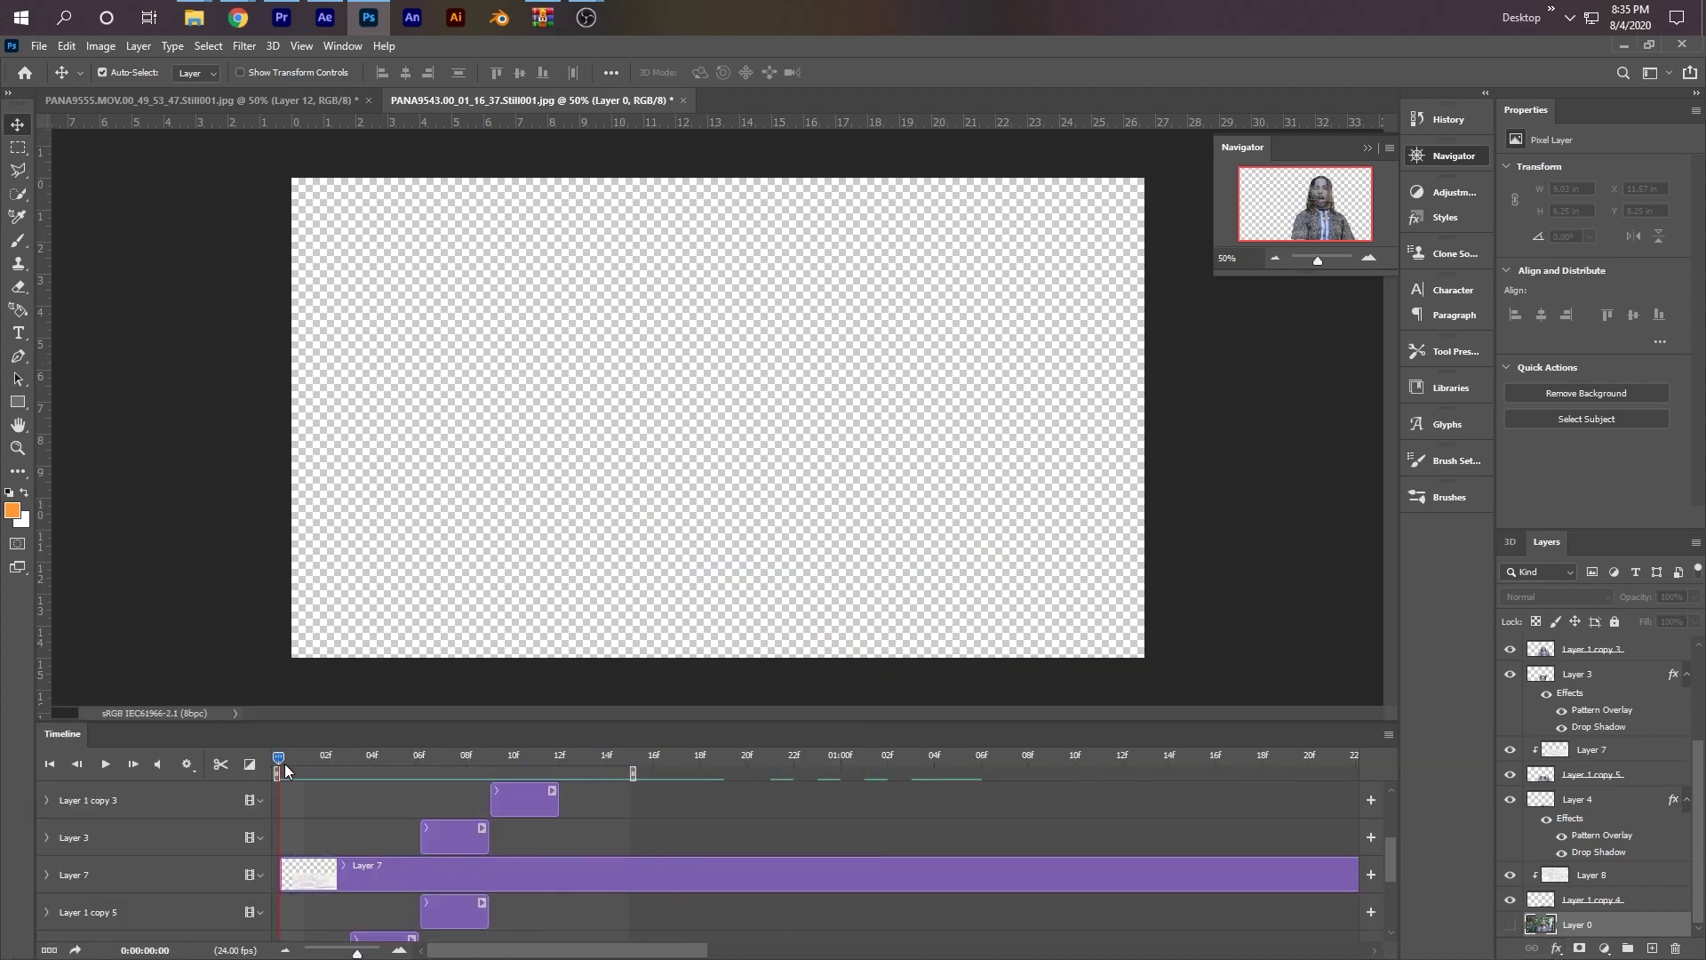
- Open the Render Video export settings for the animation and move the dialog over the canvas
click(43, 46)
mouse_move(106, 311)
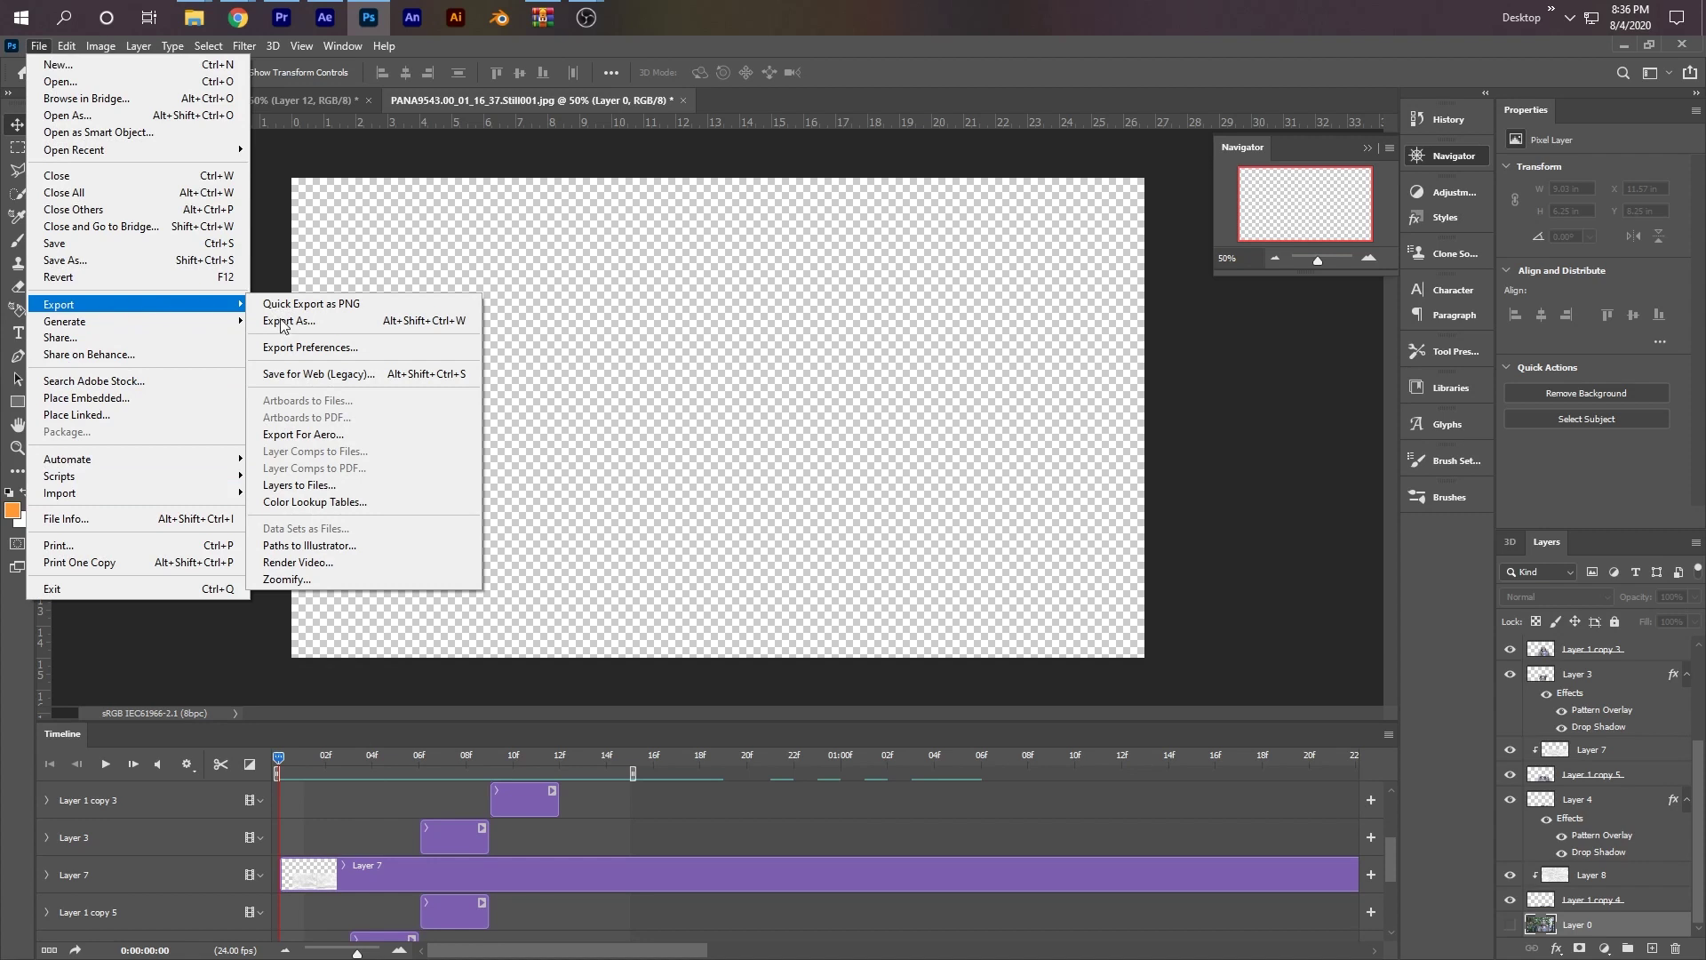
click(373, 562)
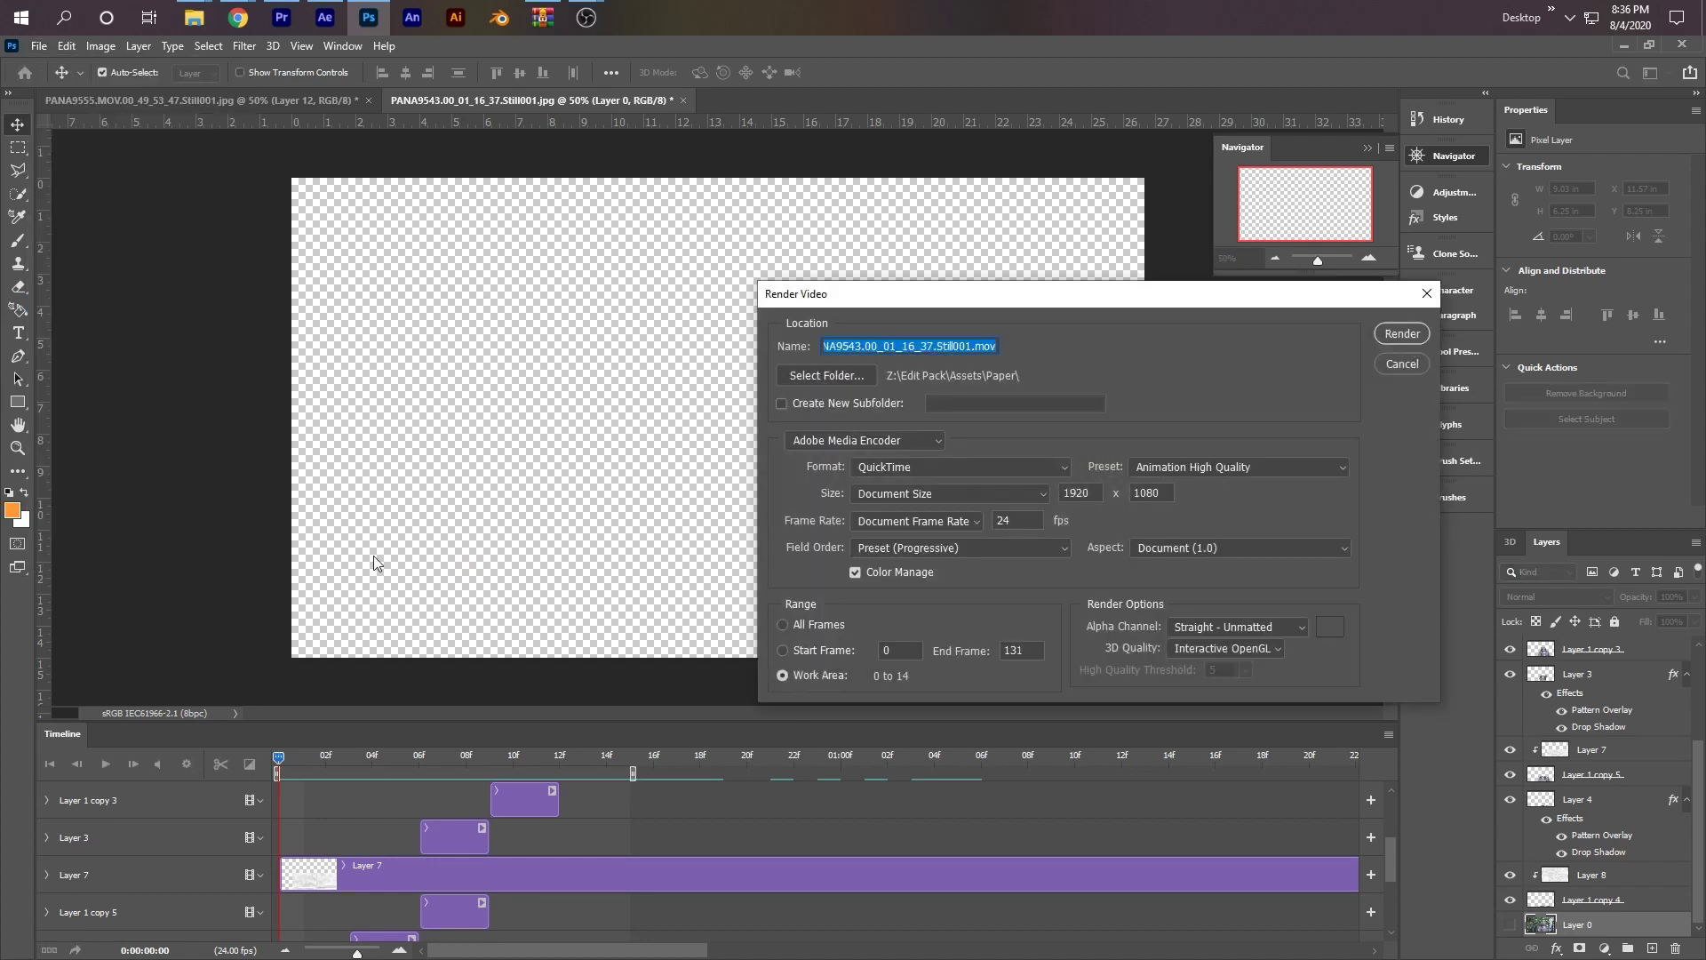
drag(1066, 296, 668, 250)
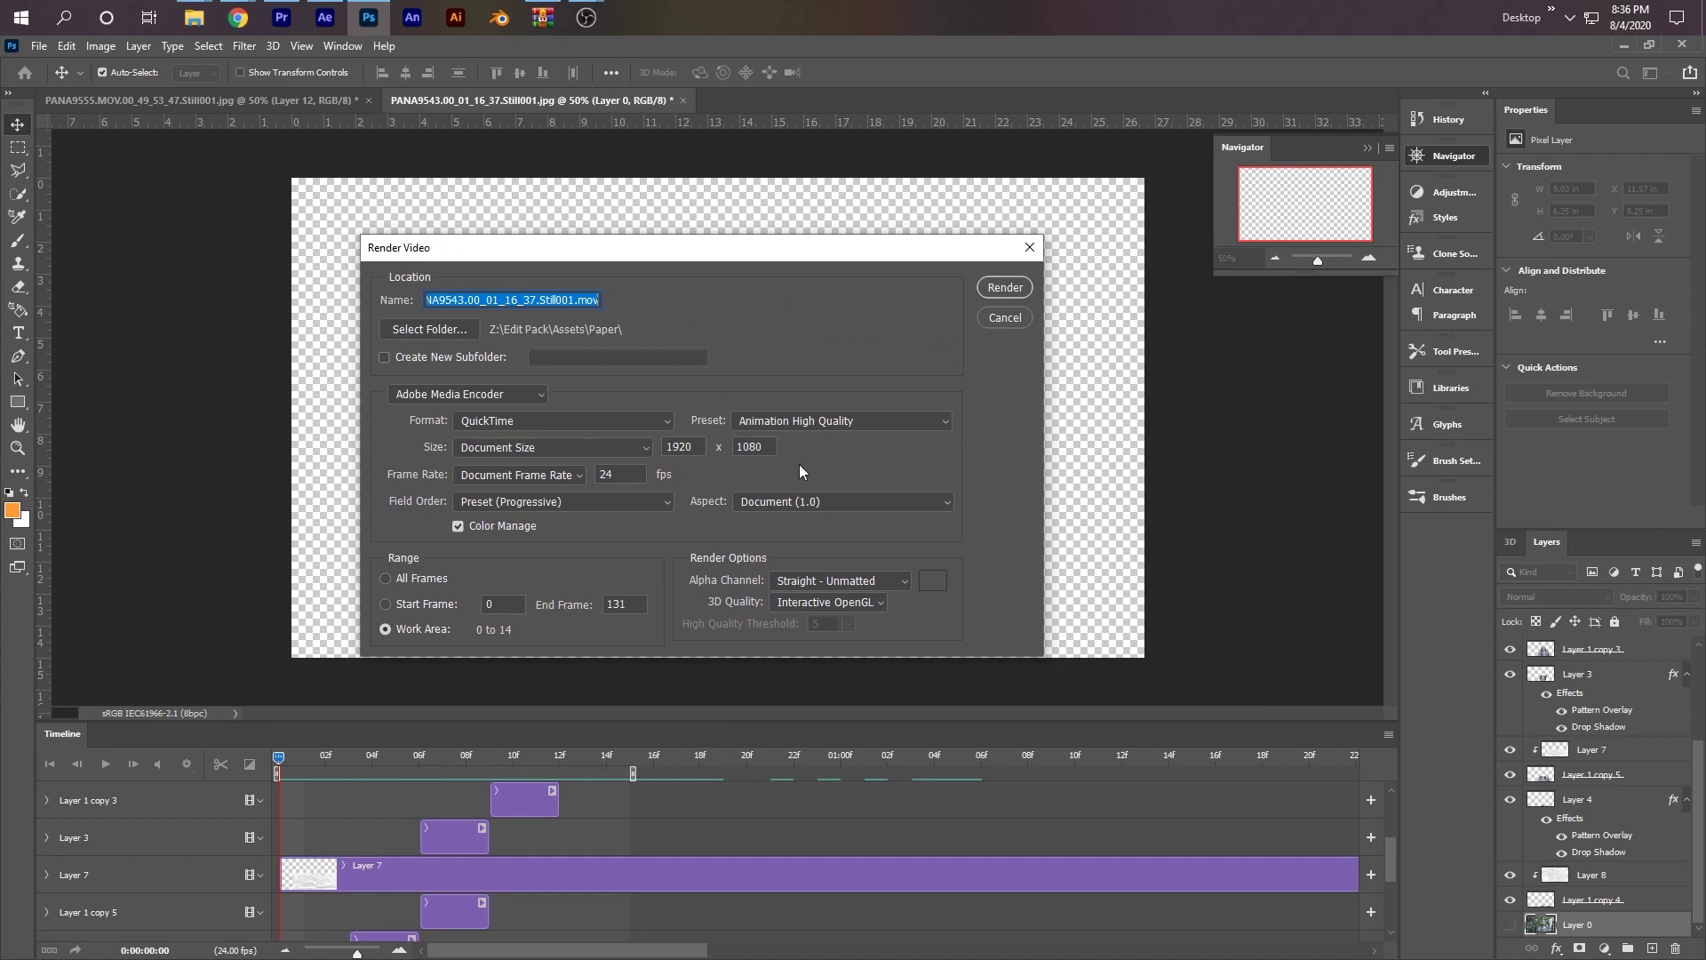
- Keep Adobe Media Encoder as the encoder and set the render's alpha channel to Straight - Unmatted
click(494, 400)
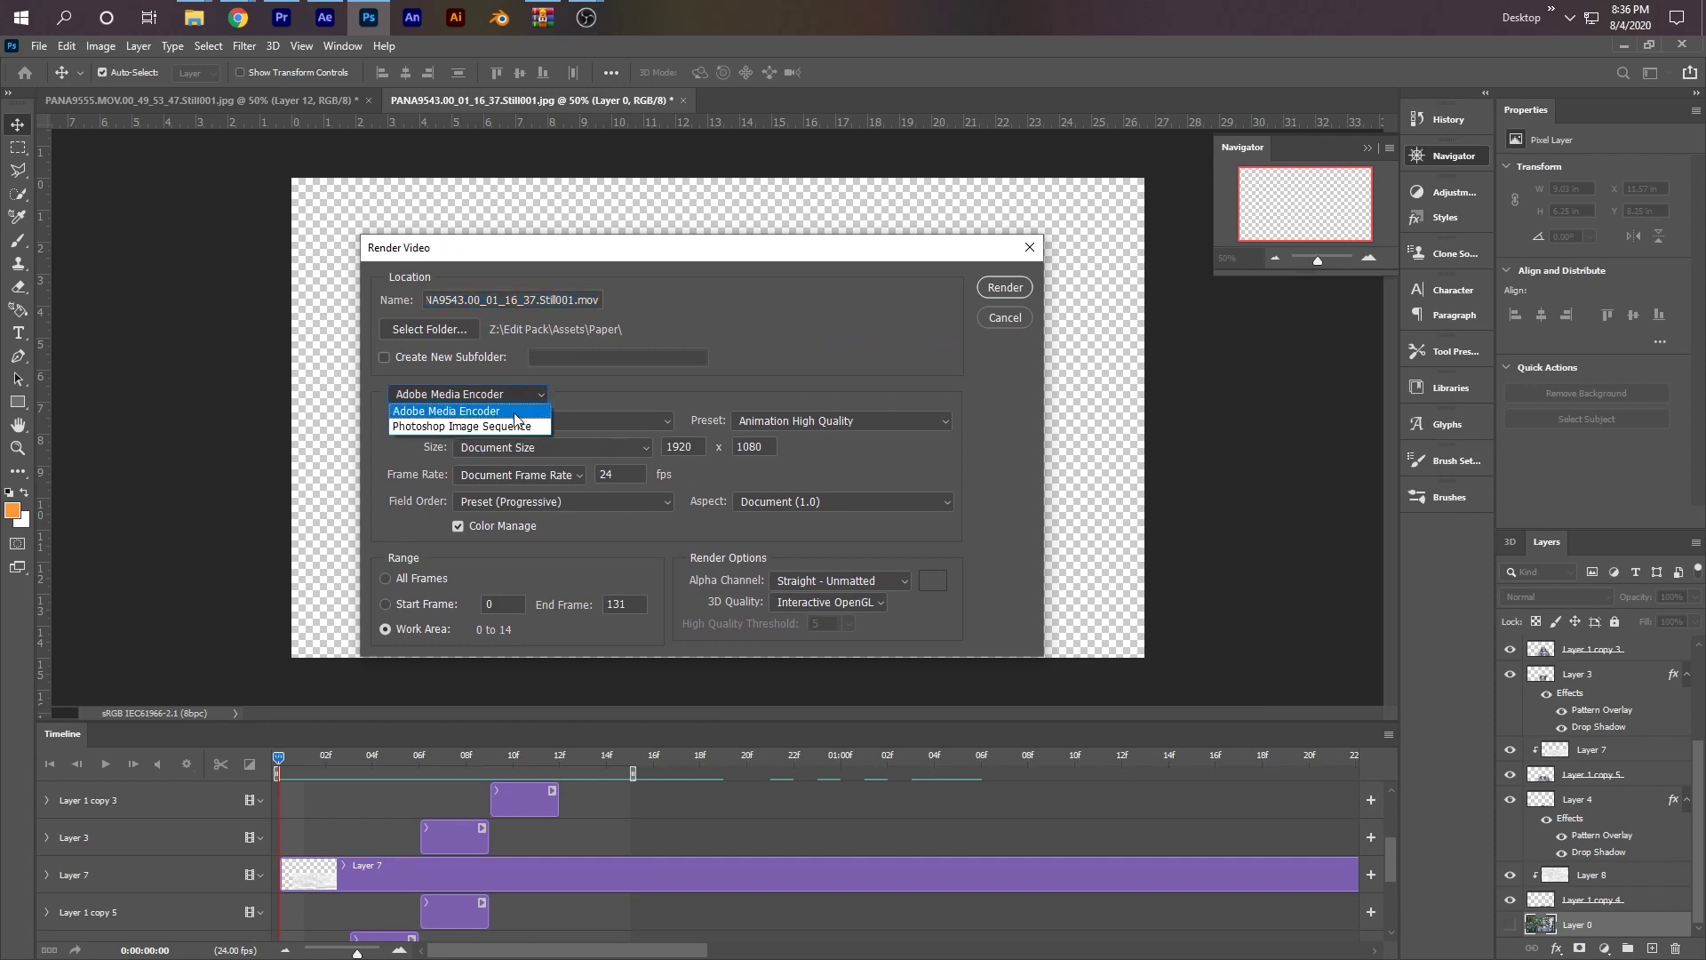
click(599, 397)
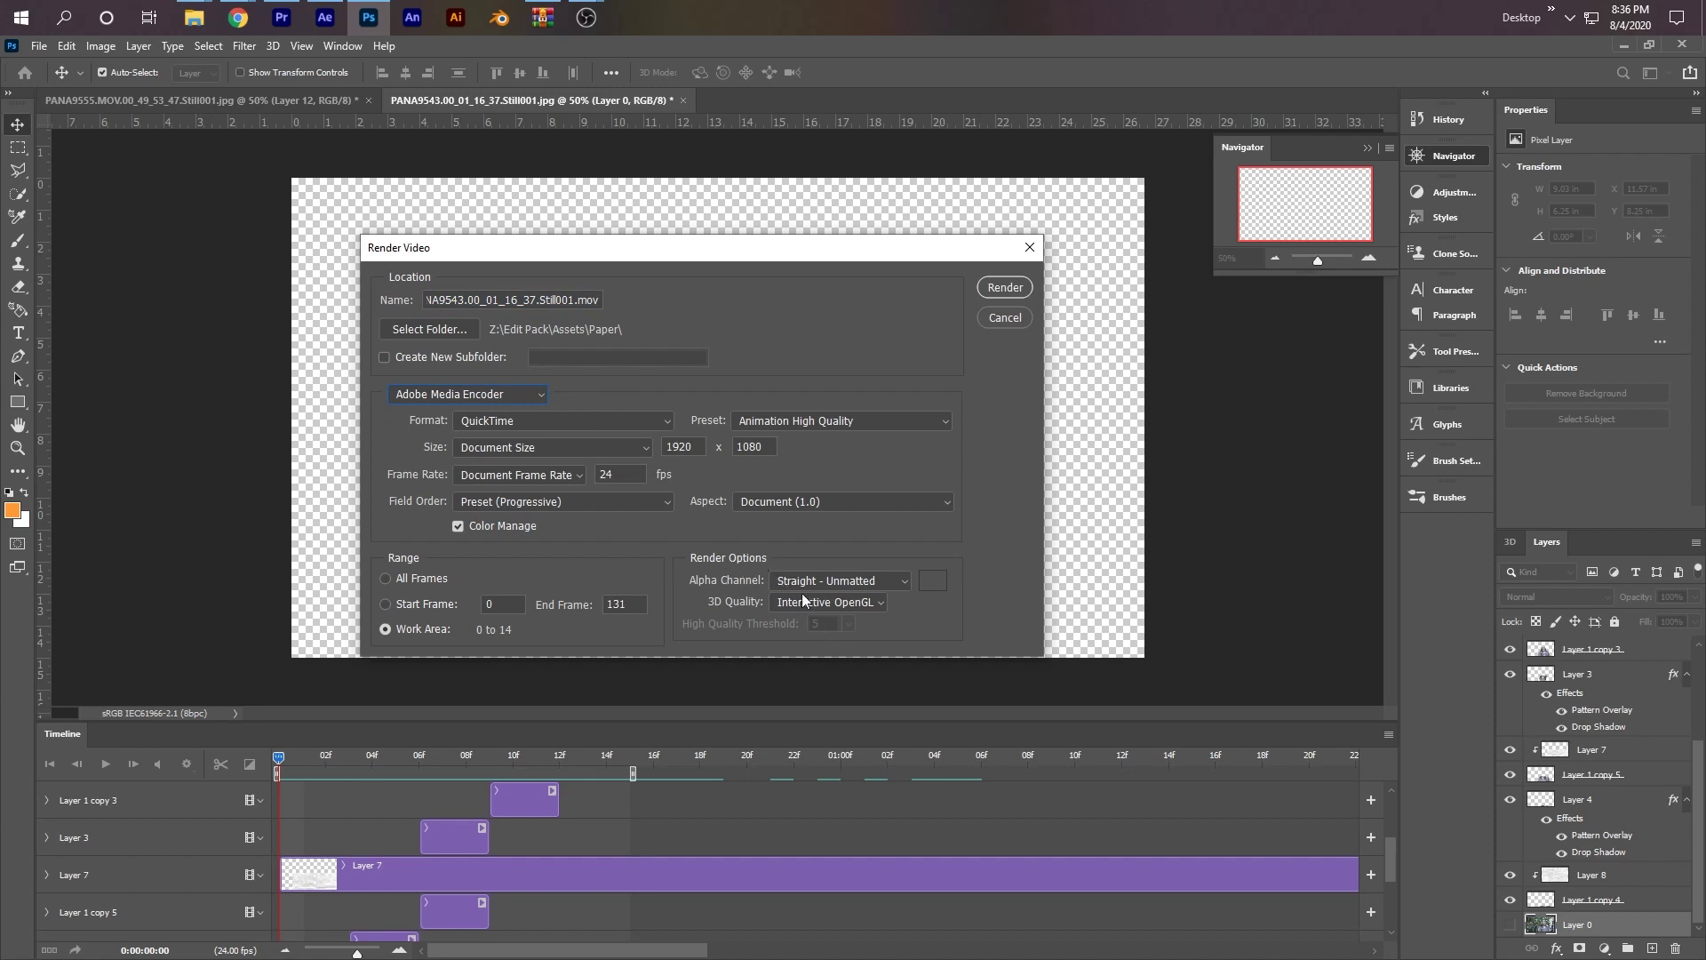
click(844, 582)
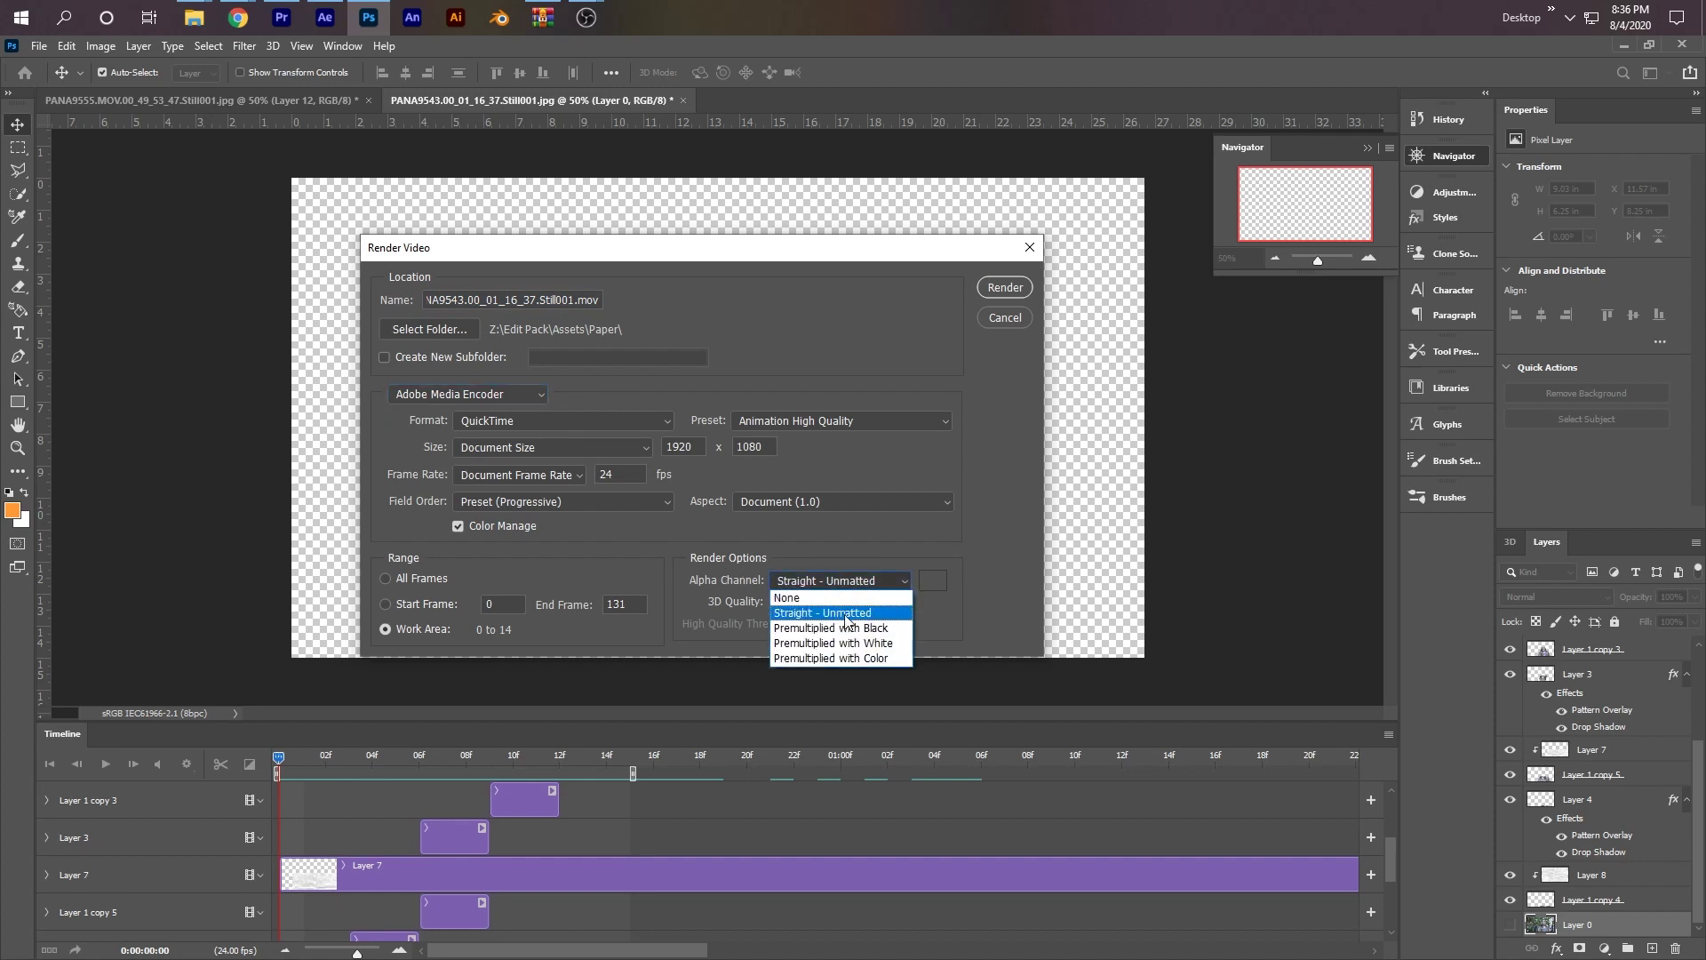
click(845, 614)
drag(782, 248, 895, 423)
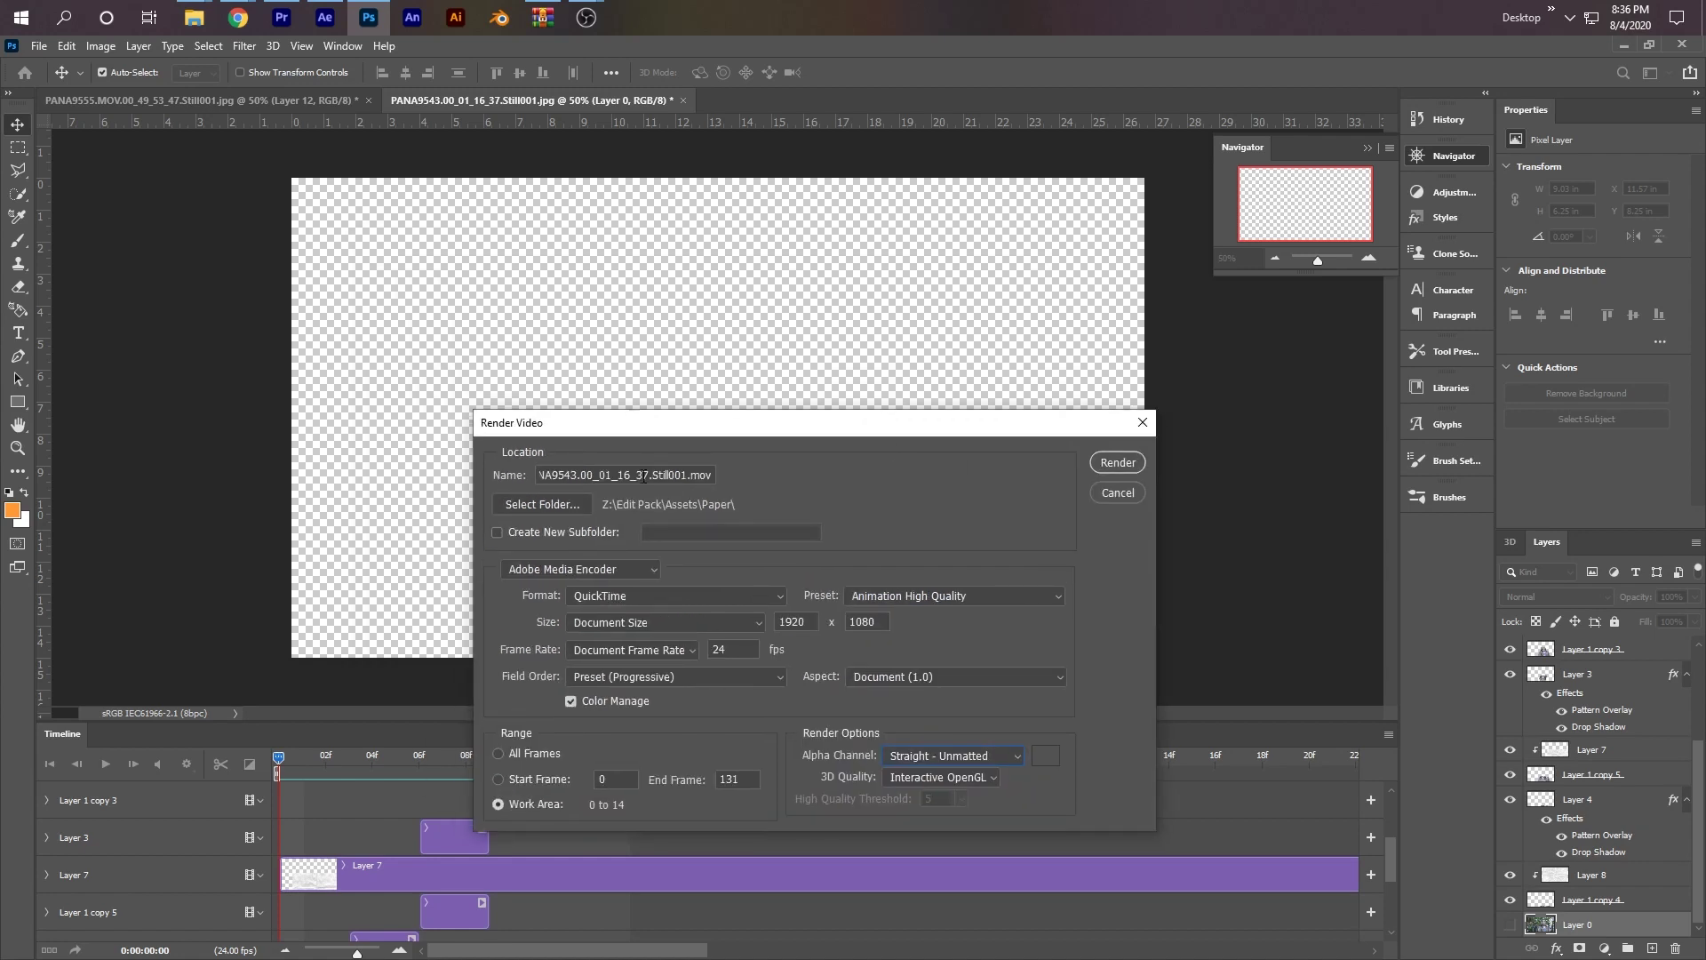
- Render the animation's work area, frames 0 to 14, as a QuickTime video with straight alpha at document size
drag(635, 430, 539, 287)
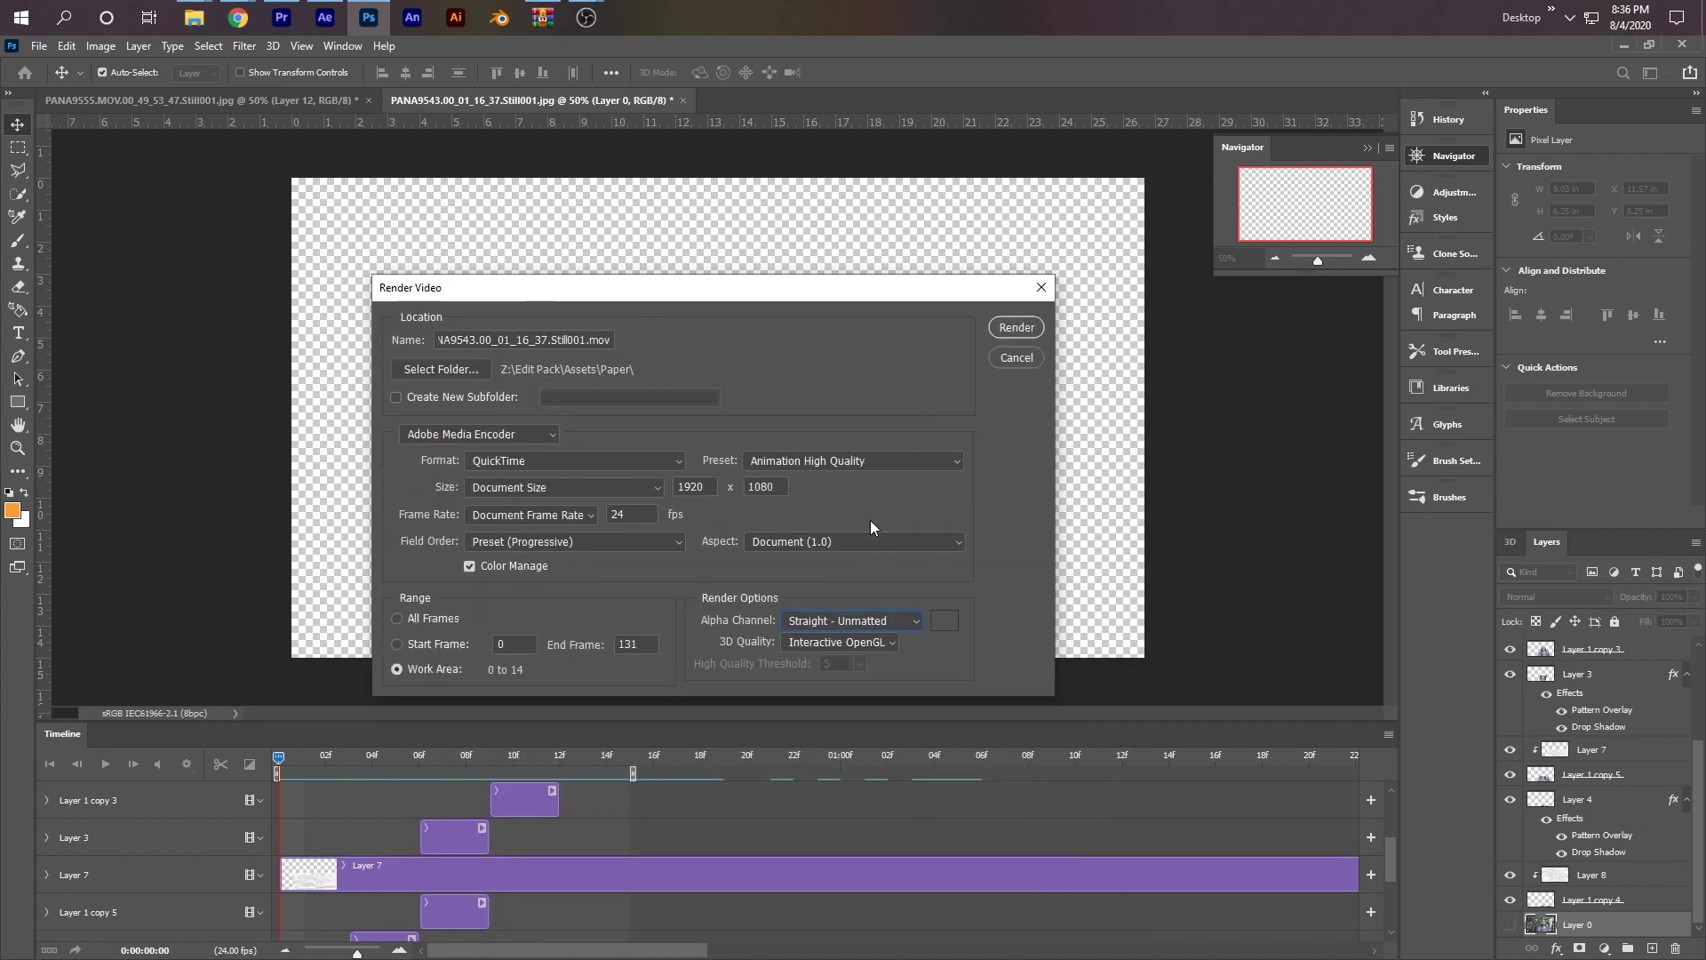
click(1014, 329)
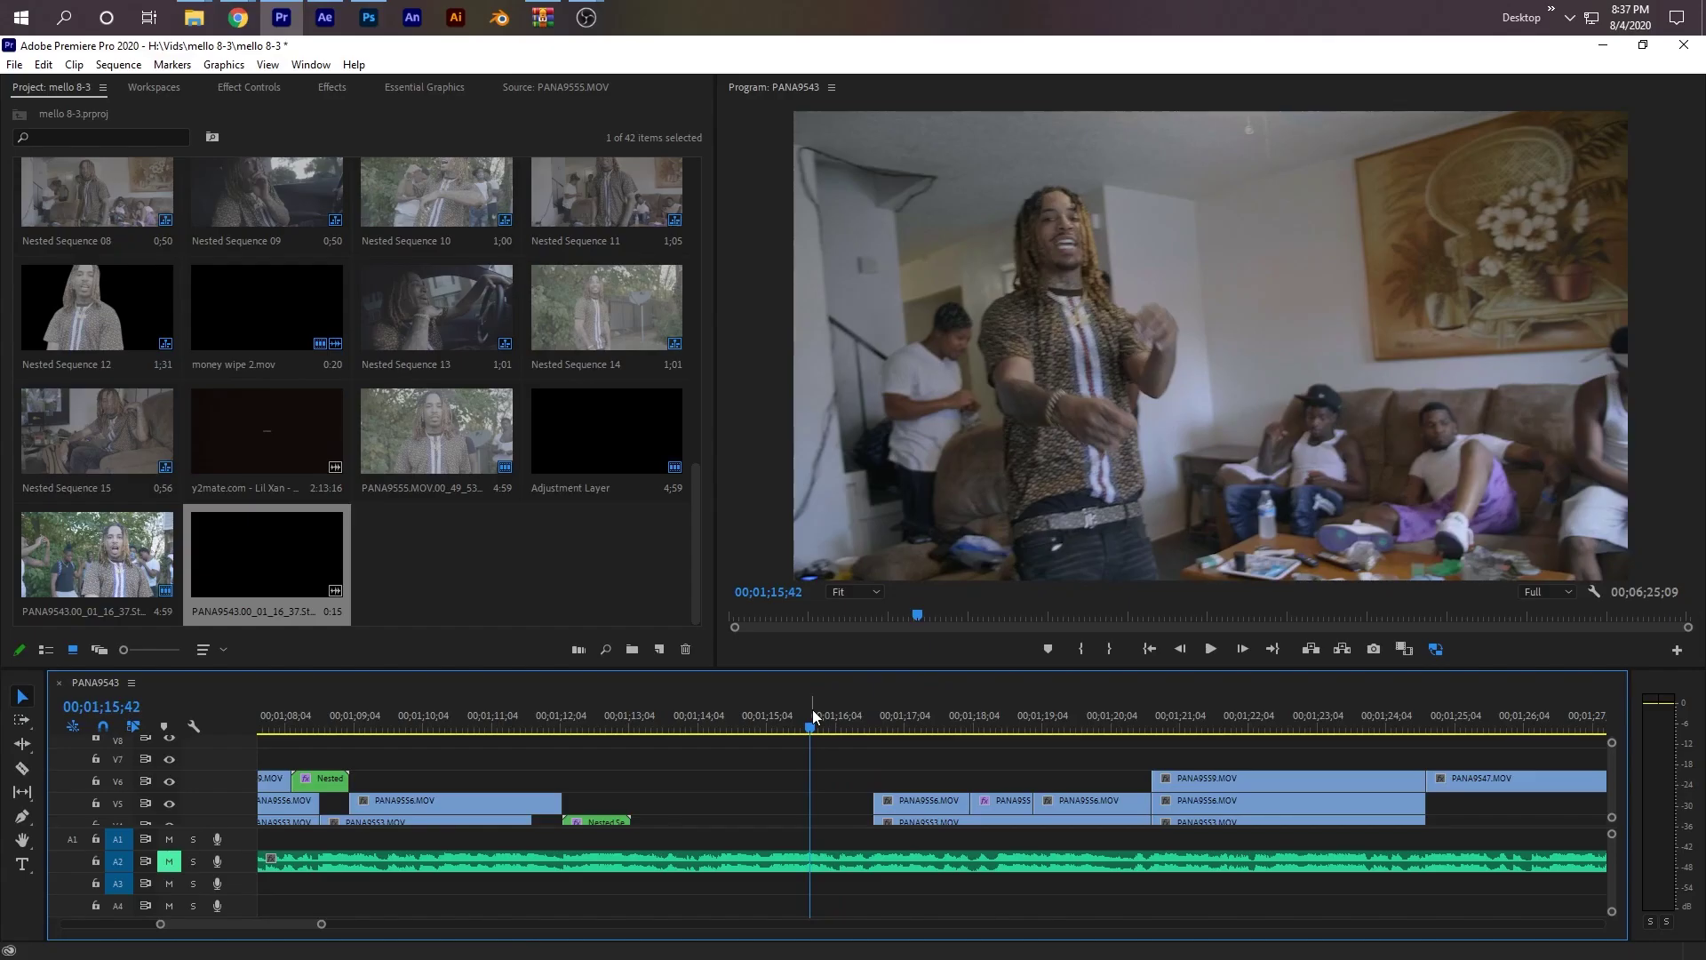
- In Premiere Pro, place the rendered PANA9543 animation clip on track V6 so it ends at the cut at 00;01;16;37
click(821, 730)
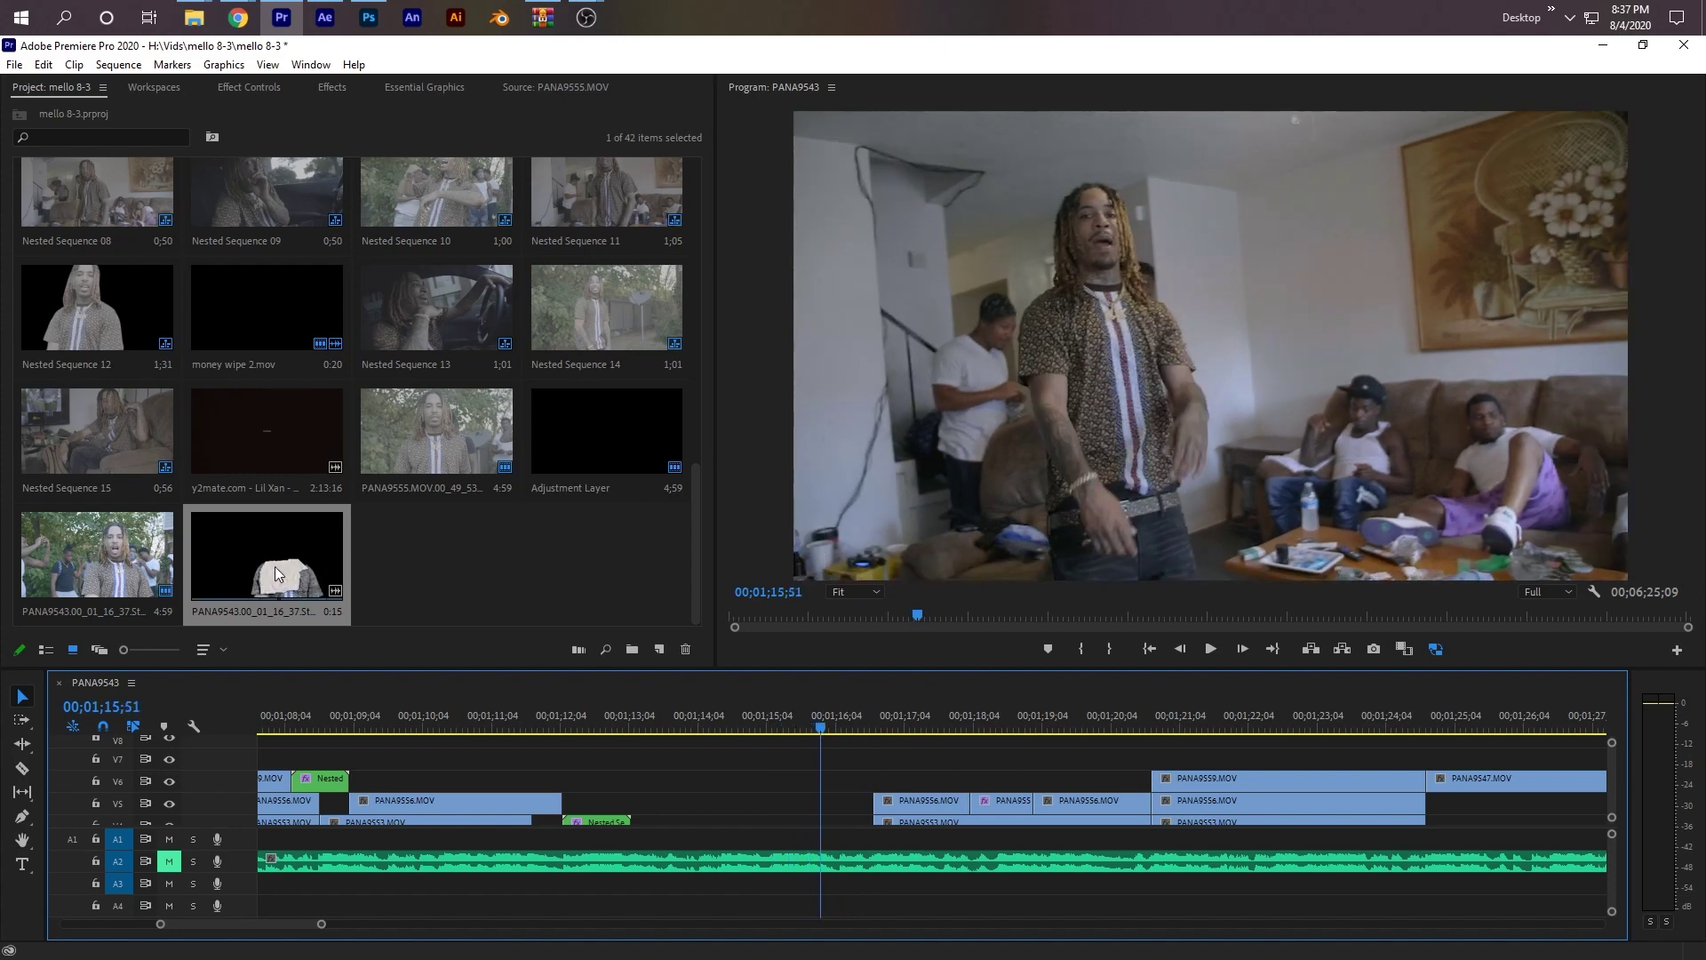
drag(315, 564, 835, 797)
click(870, 729)
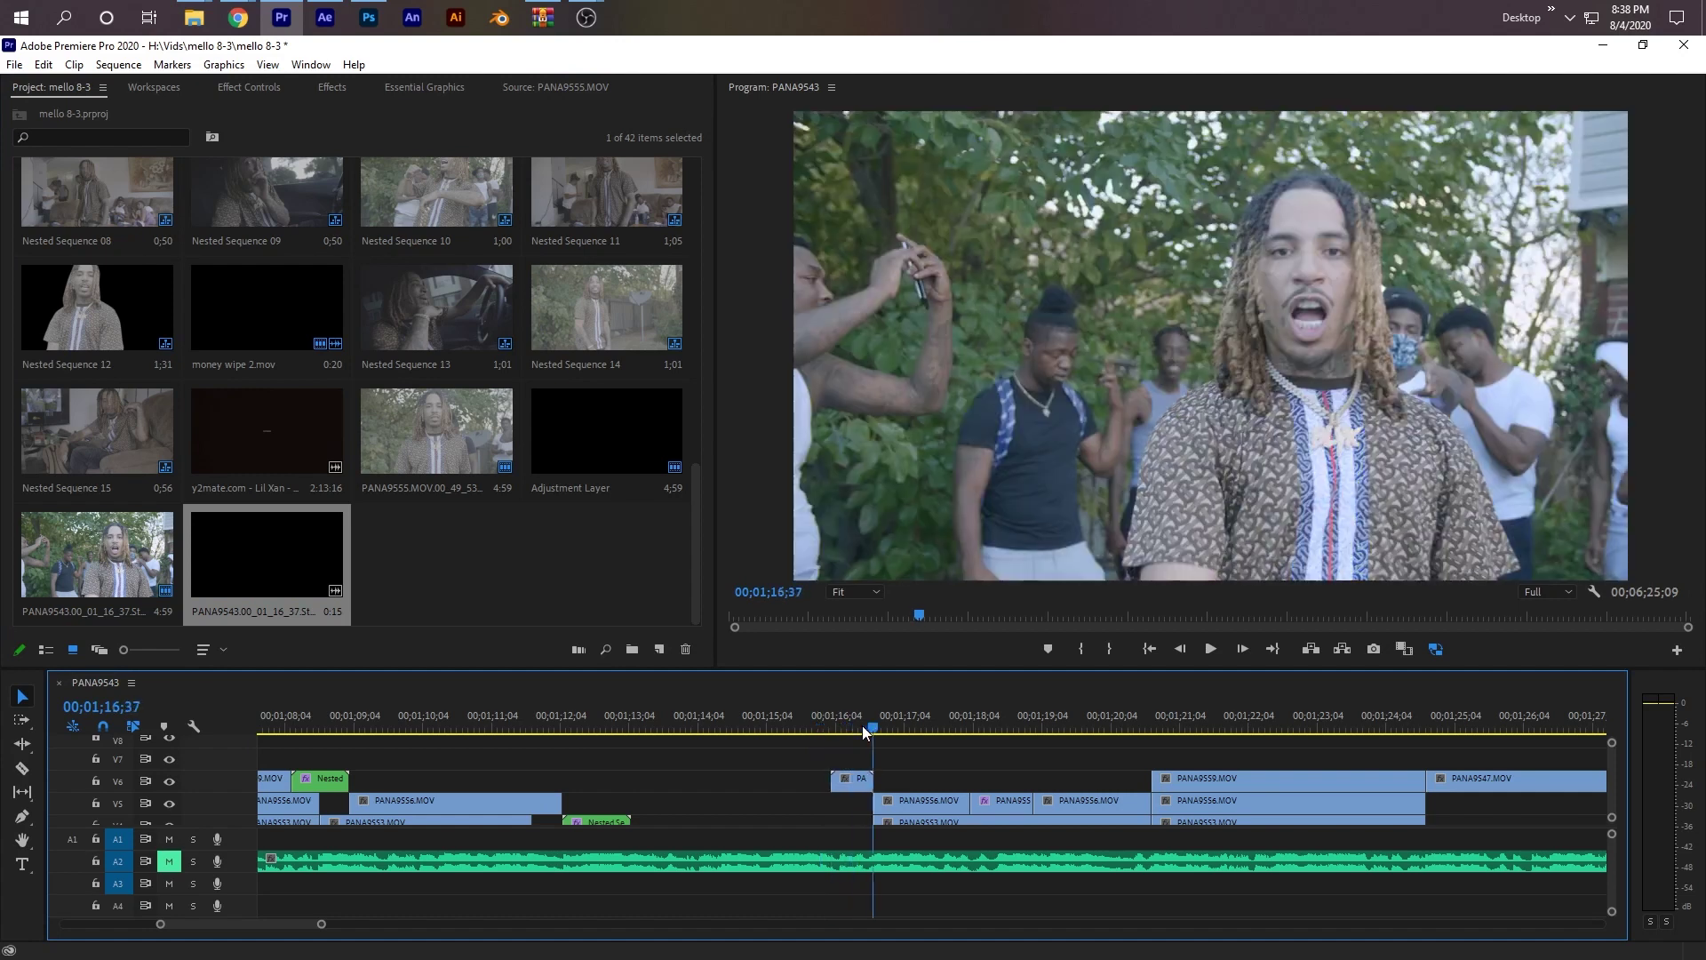
- Play the sequence from just before the paper animation through the cut to review the transition
key(space)
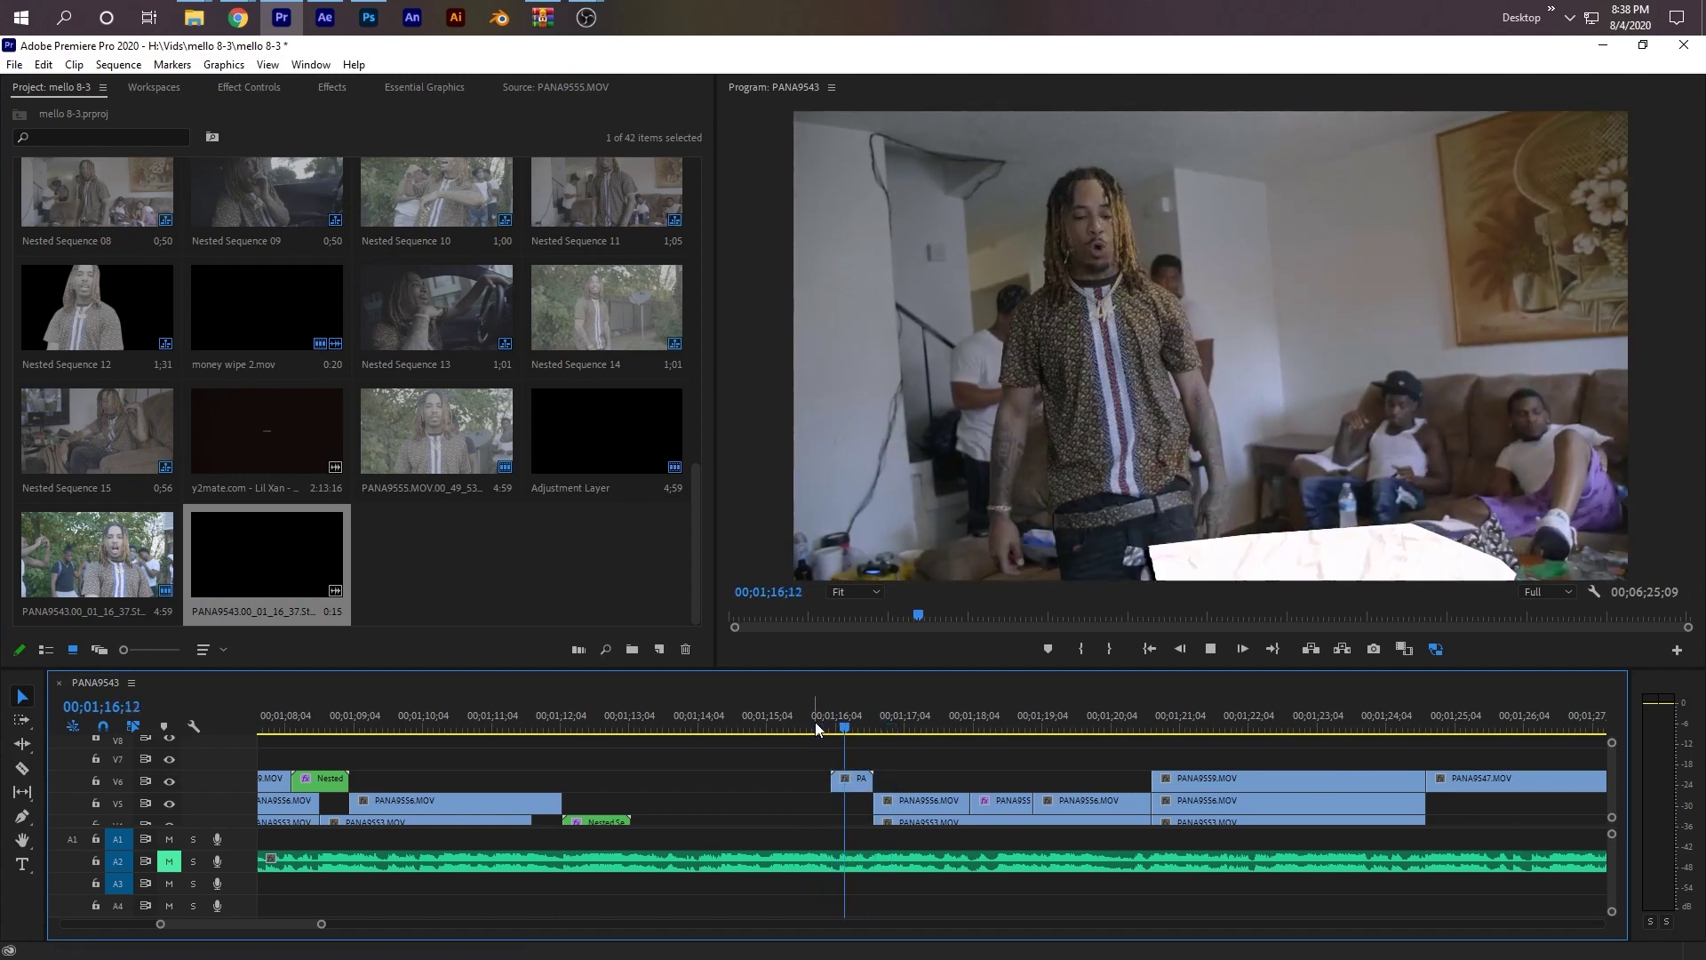
key(space)
mouse_move(814, 722)
mouse_down()
mouse_move(875, 716)
mouse_move(816, 713)
mouse_up()
key(space)
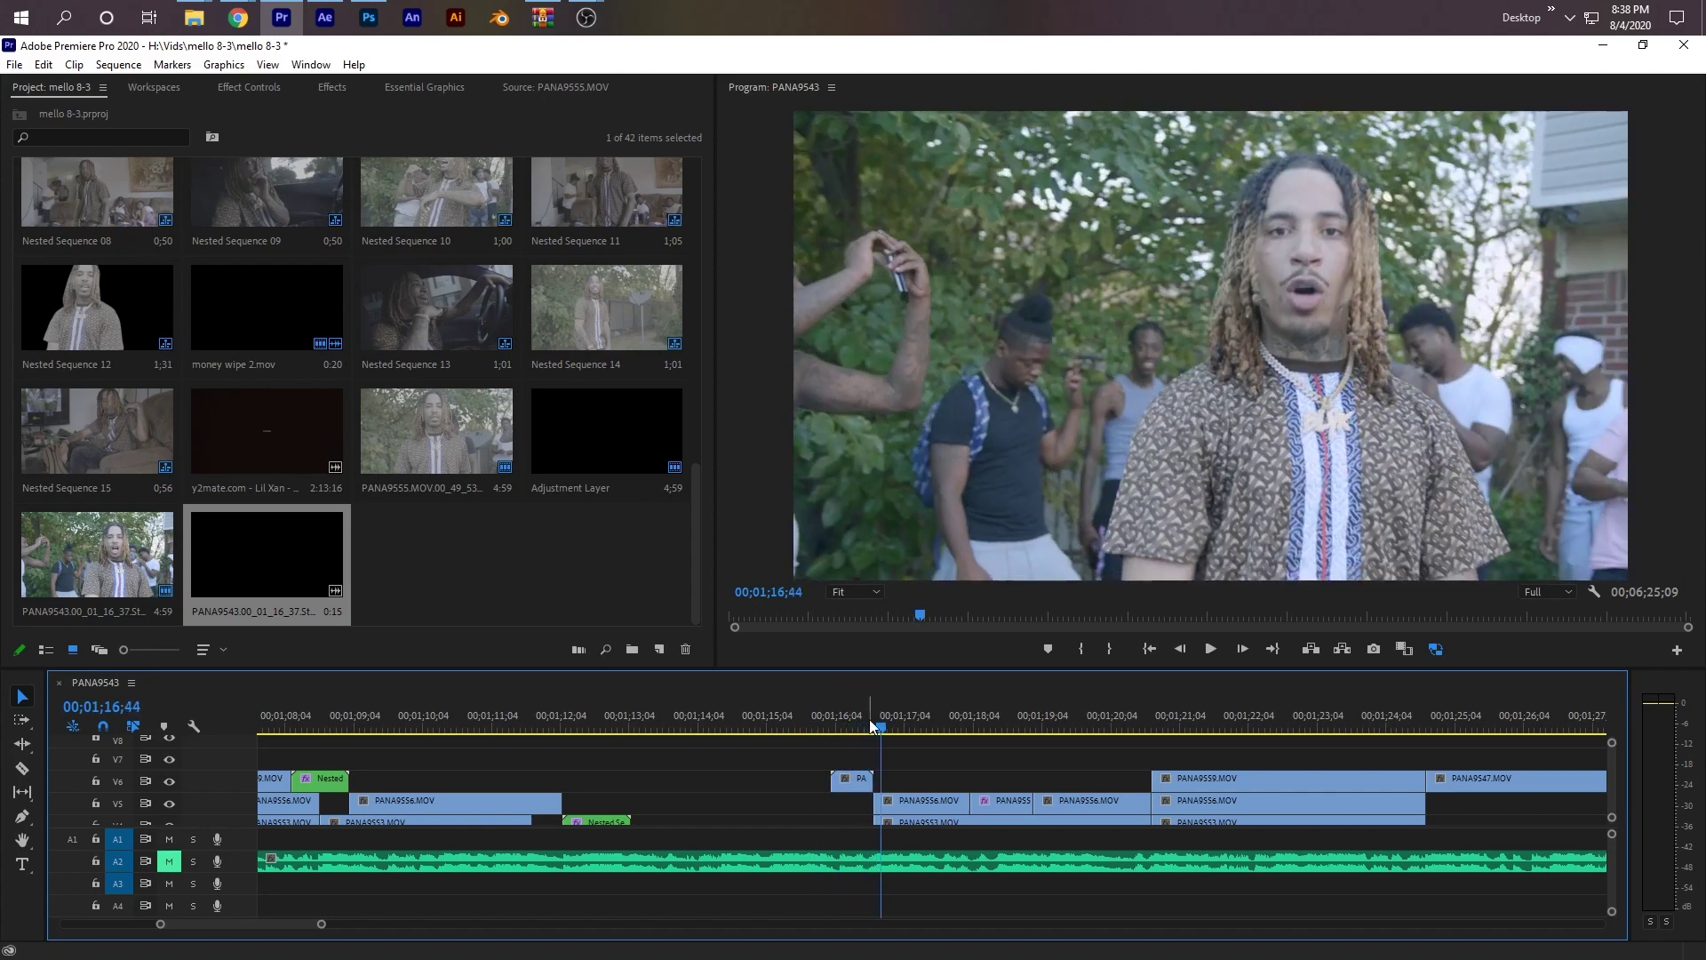
click(810, 723)
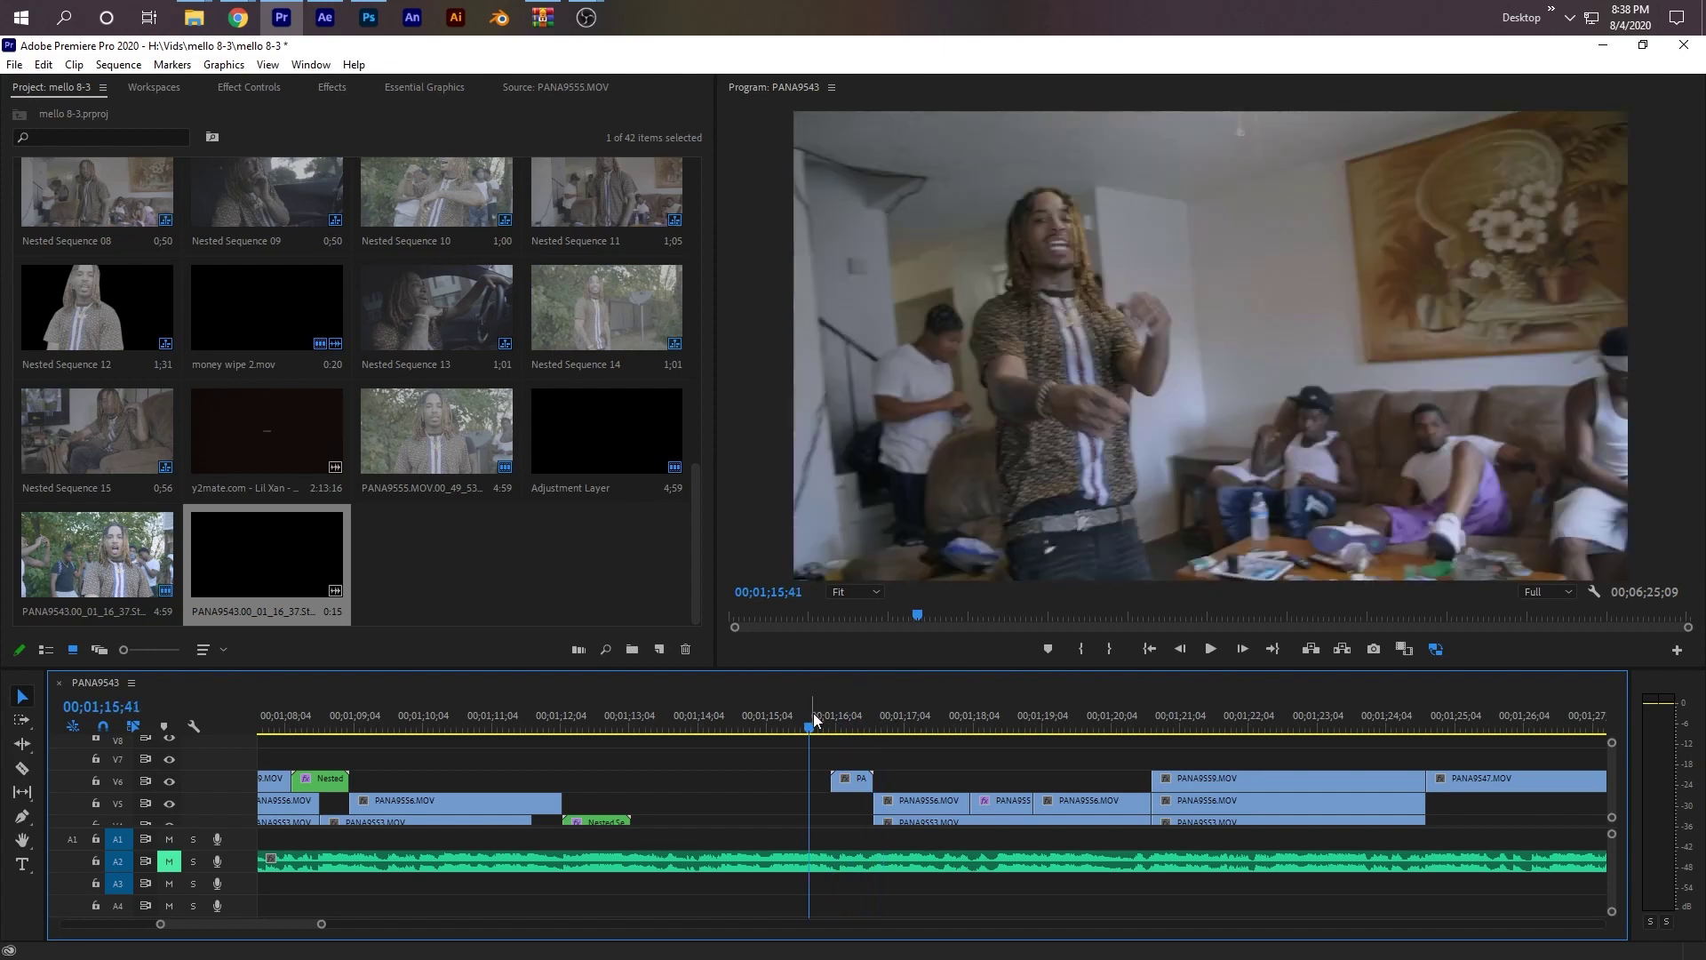
click(825, 715)
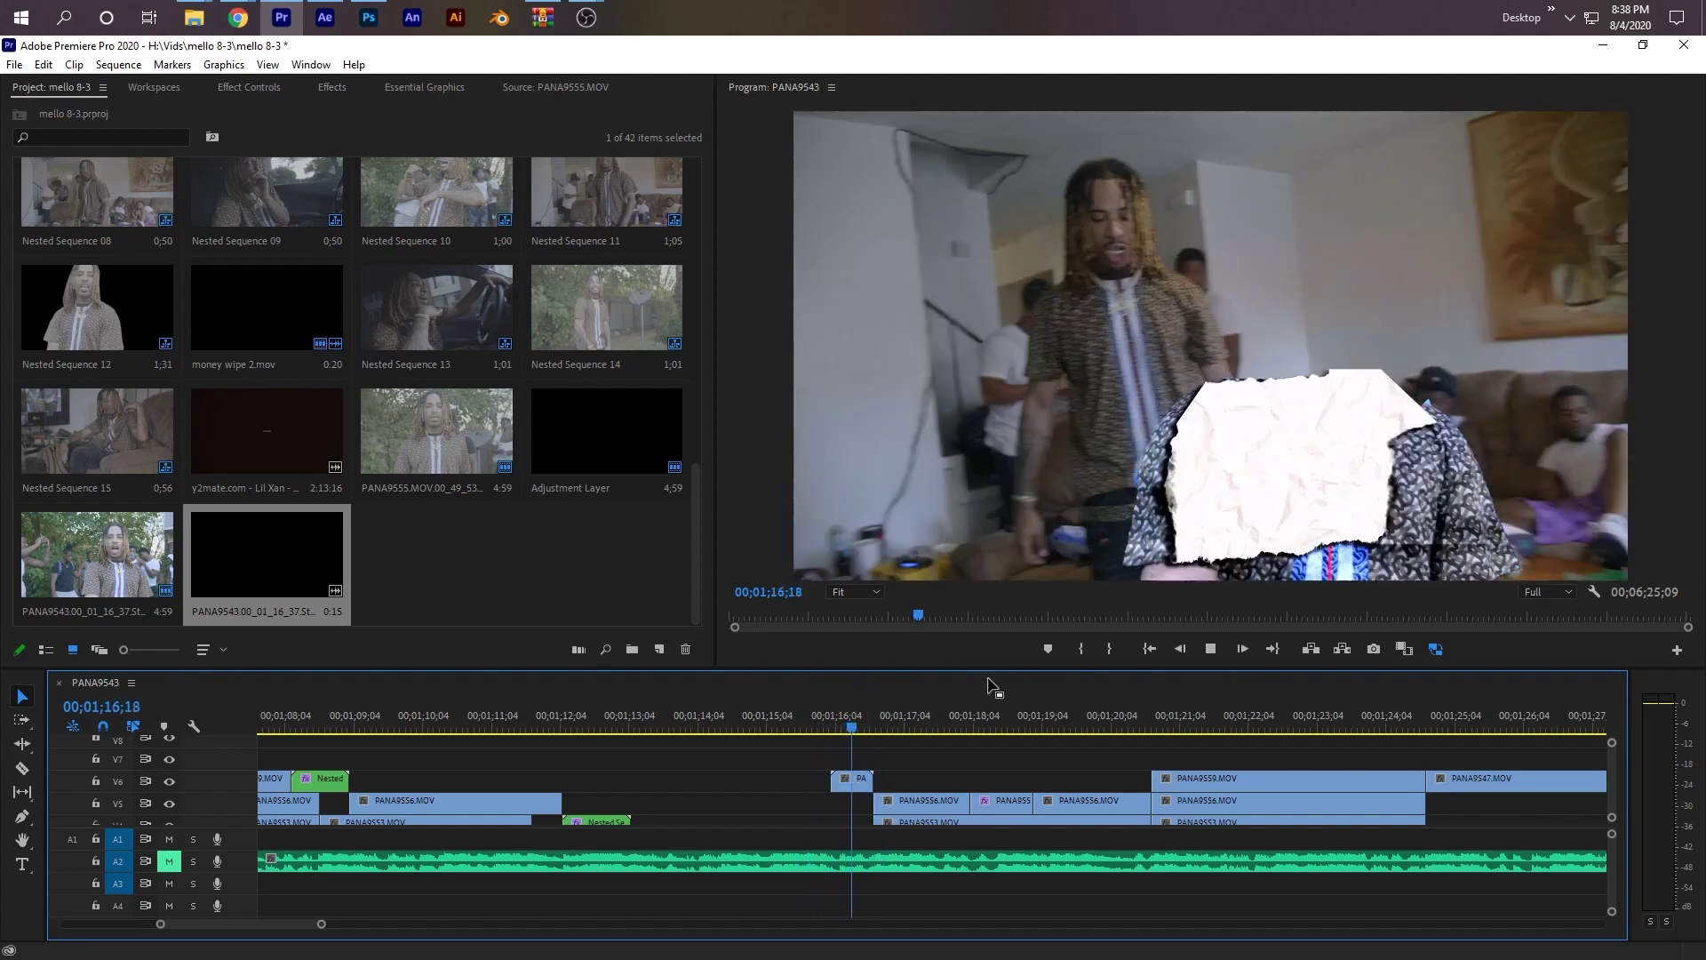
key(space)
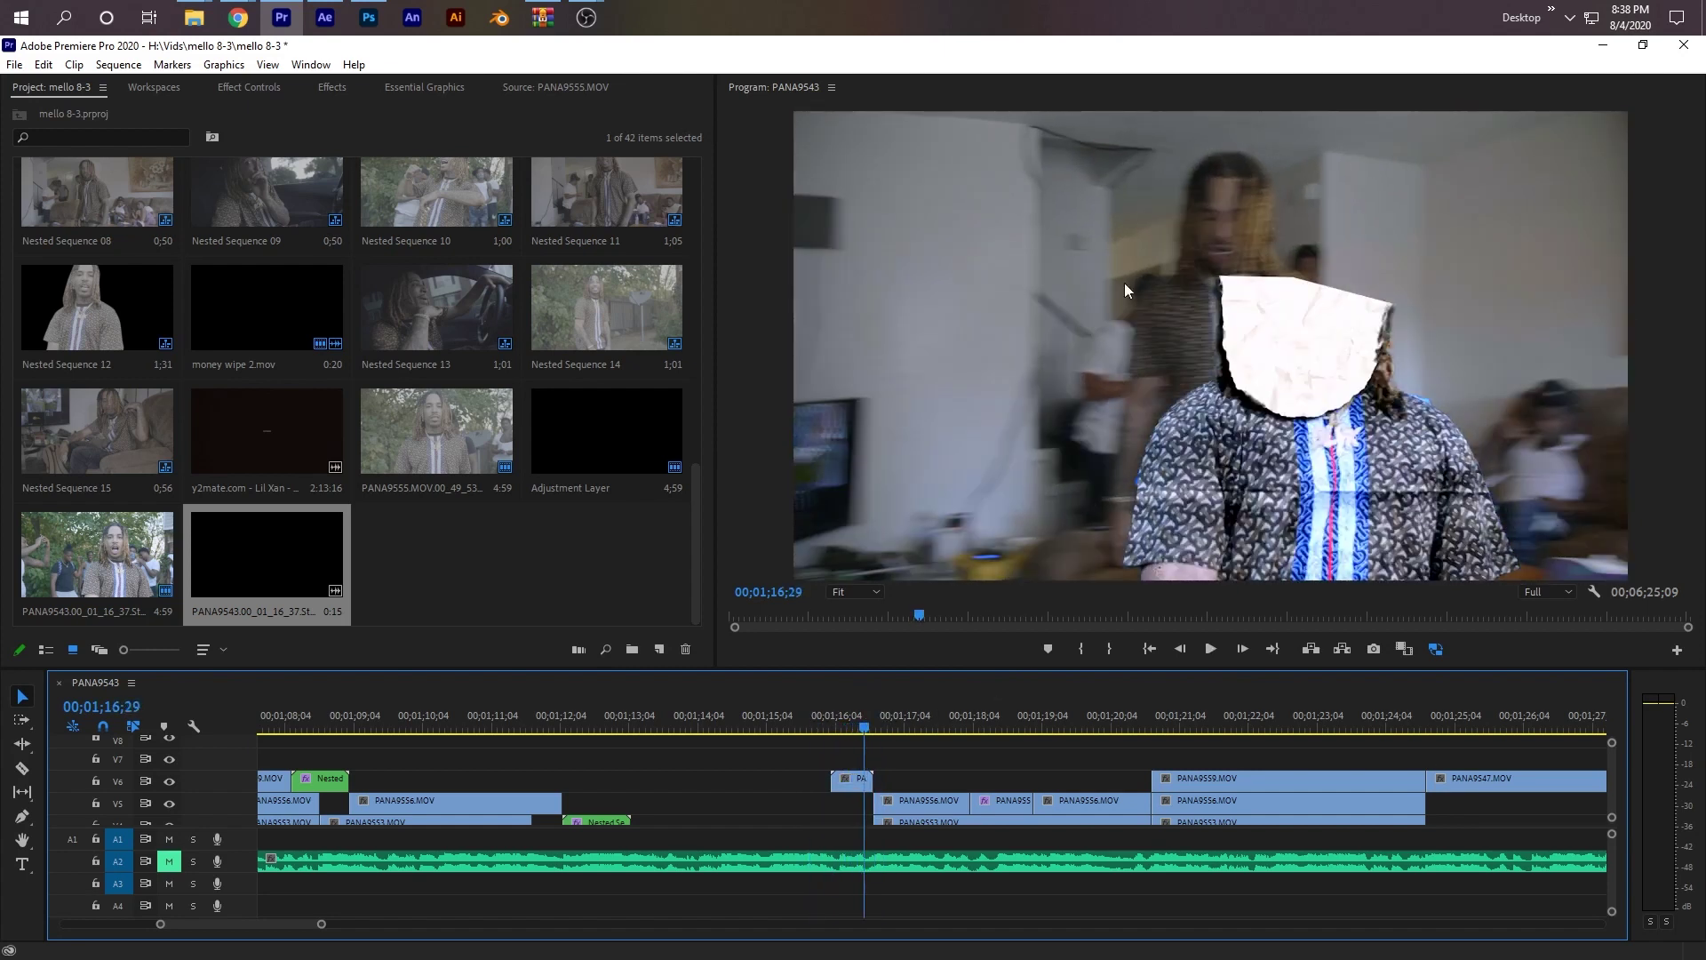
- Examine the paper animation frame by frame, backward and forward past the cut, and return the playhead to 00;01;16;00
mouse_move(850, 702)
mouse_down()
mouse_move(804, 721)
mouse_move(864, 721)
mouse_up()
key(Left)
key(Left)
key(Left)
key(Left)
key(Left)
key(Left)
key(Left)
key(Left)
key(Left)
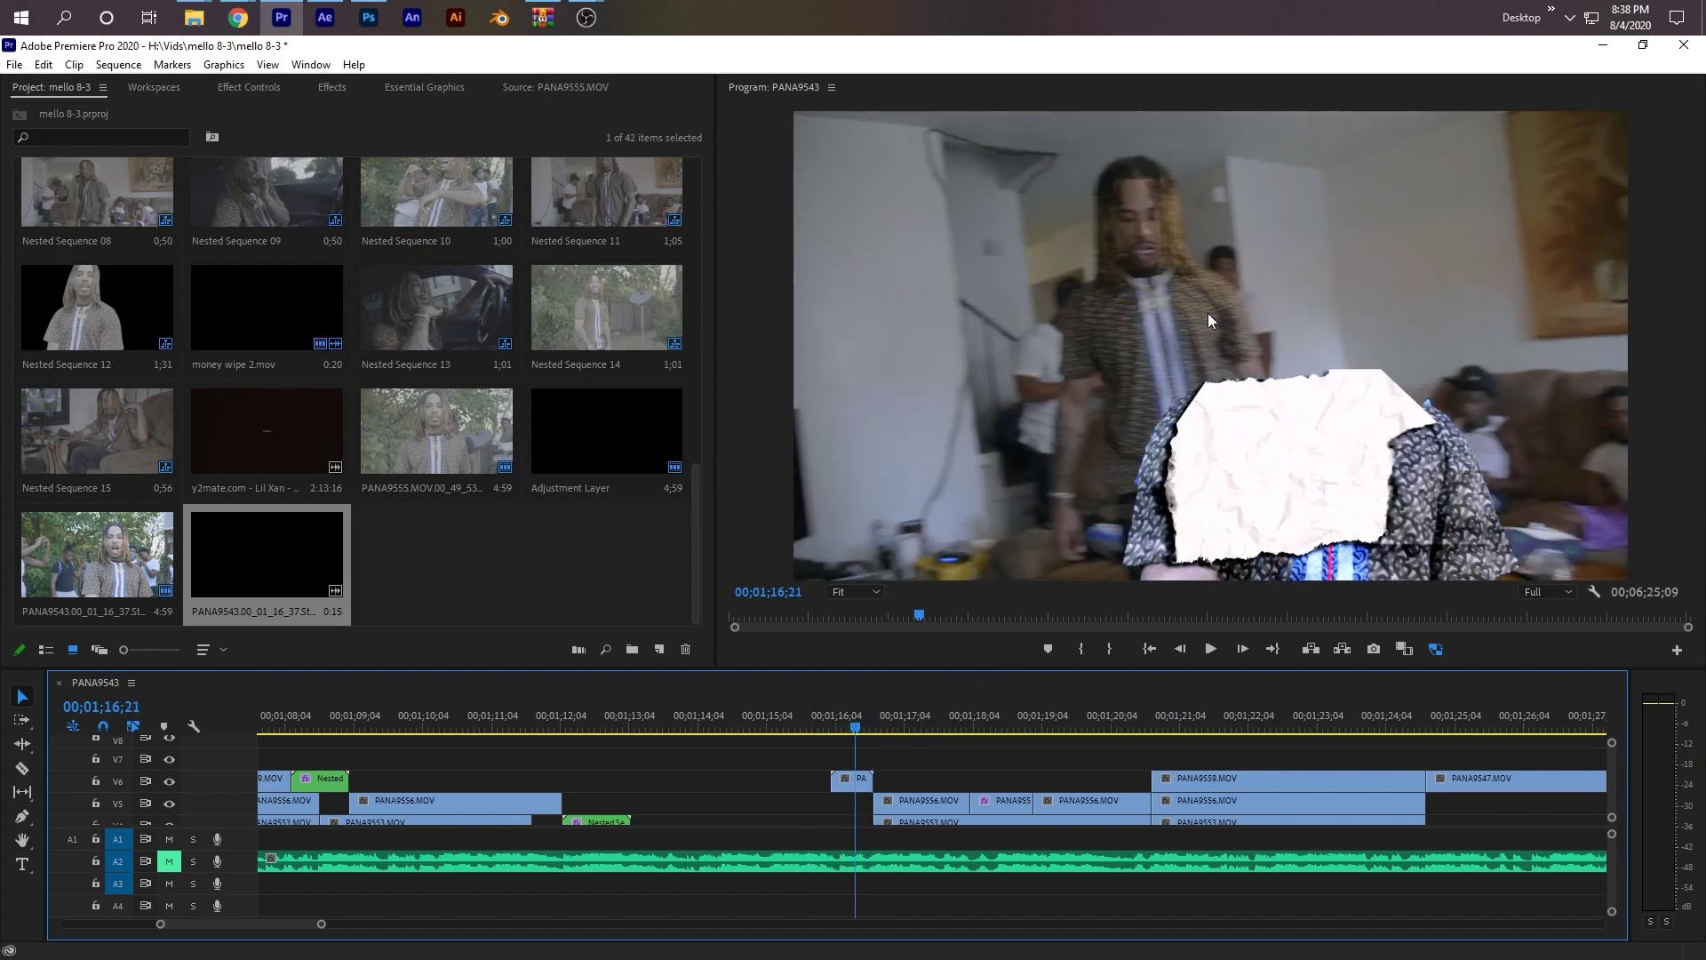
key(Right)
key(Right)
key(Right)
key(Right)
key(Right)
key(Right)
key(Right)
key(Right)
key(Right)
key(Right)
key(Right)
key(Right)
key(Right)
key(Right)
key(Right)
key(Right)
key(Right)
key(Right)
key(Right)
key(Right)
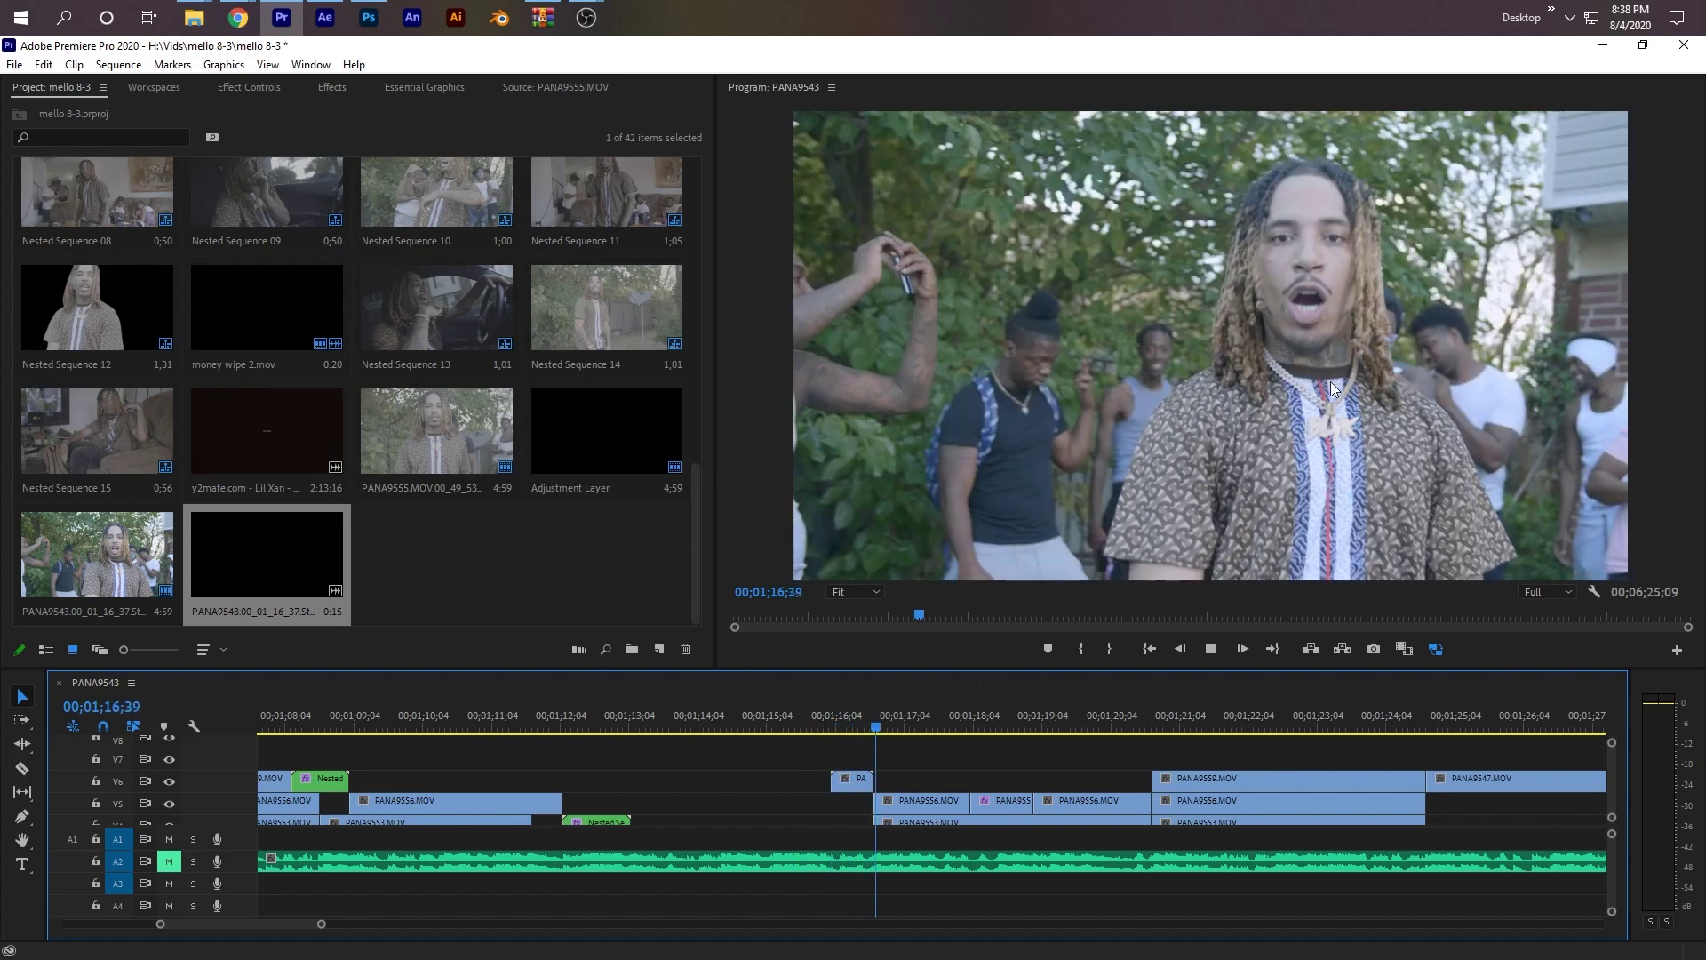
key(Right)
key(Right)
key(Right)
key(Right)
key(Right)
key(Right)
key(Right)
key(Right)
key(Right)
key(Right)
key(Right)
key(Right)
key(Right)
key(Right)
key(Right)
key(Right)
key(Right)
key(Right)
click(835, 716)
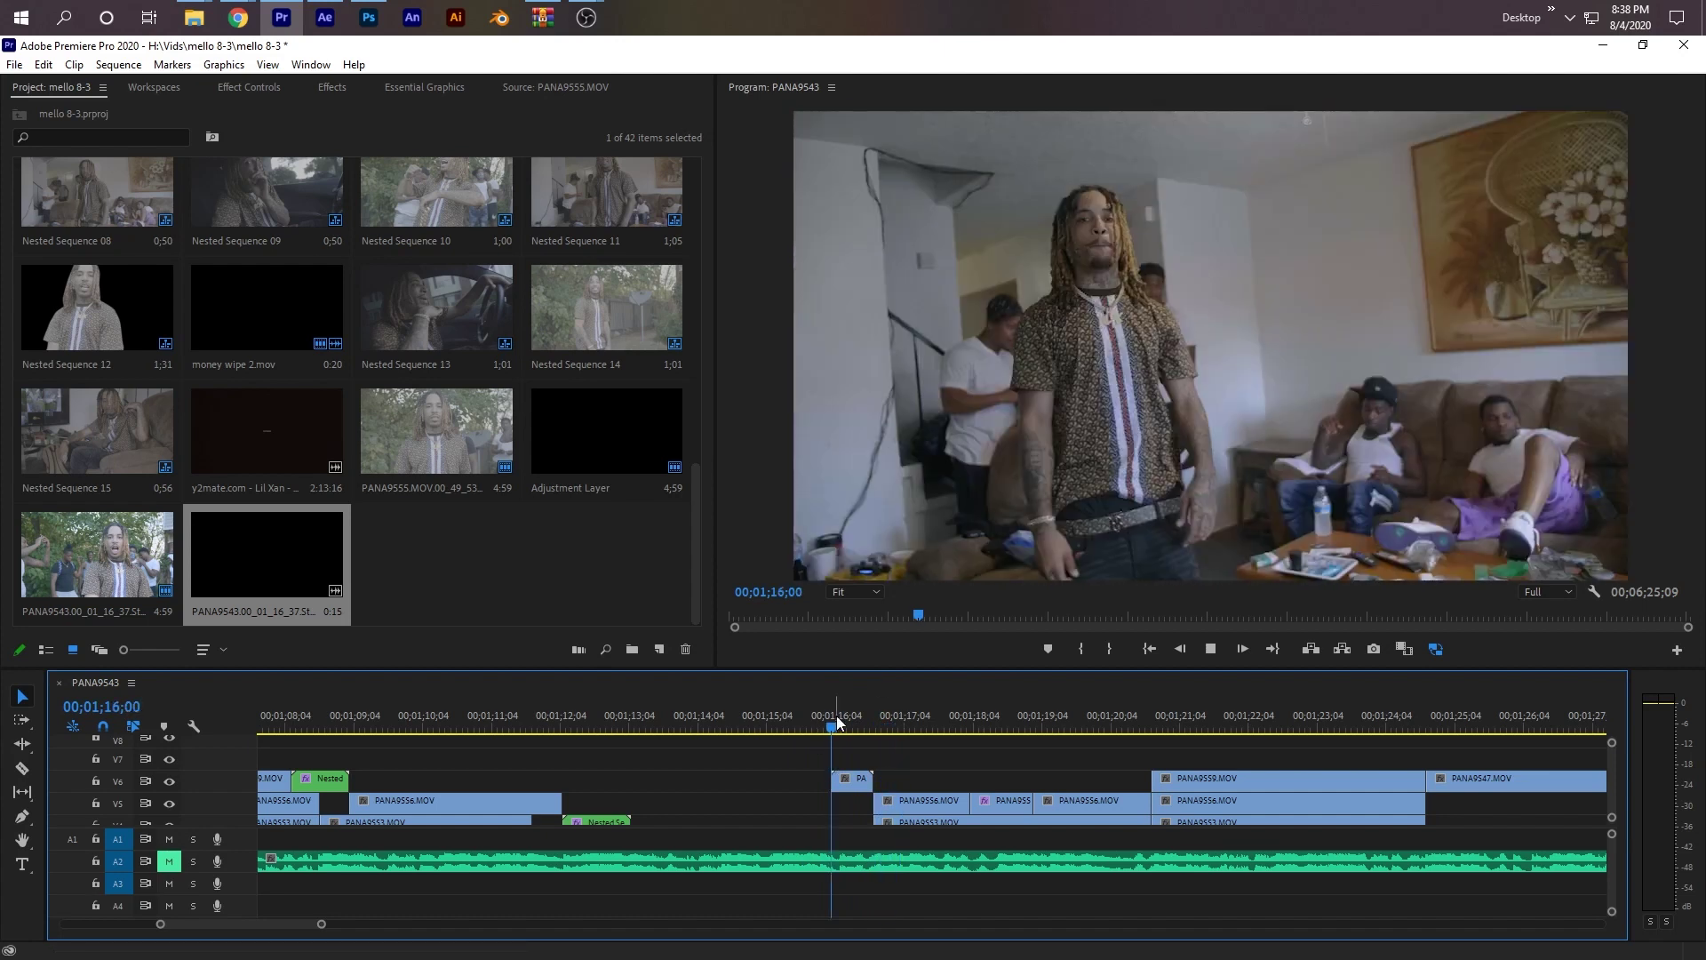